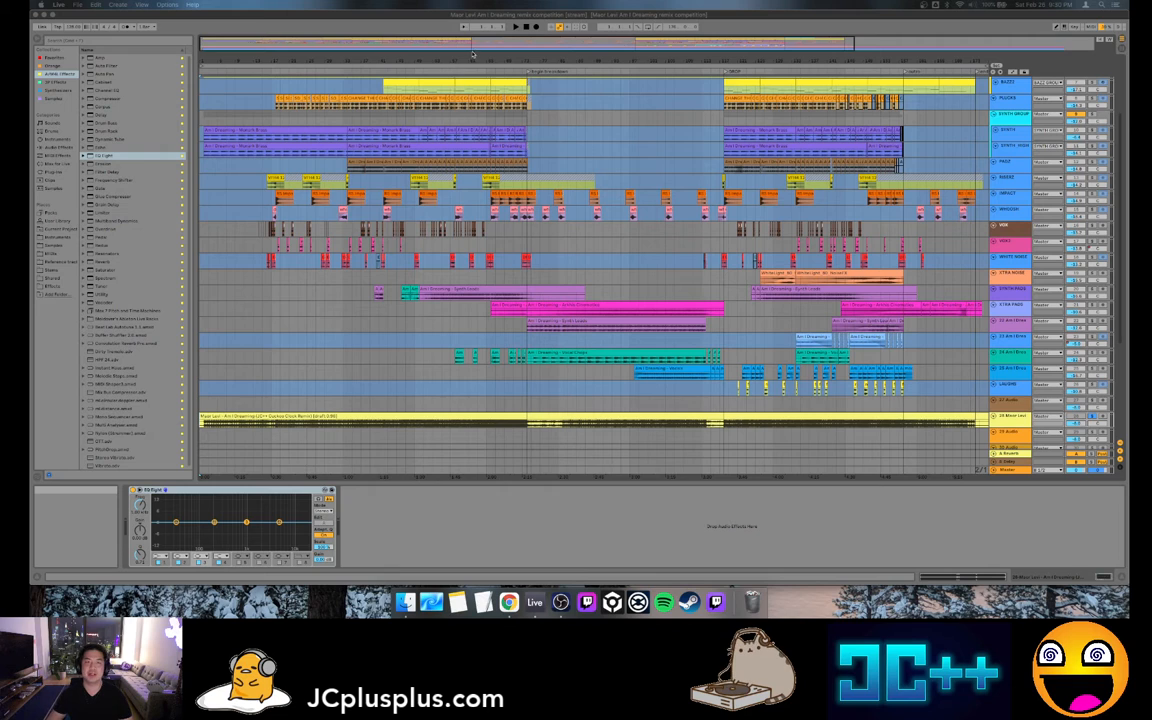
Look over the arrangement's tracks, from the drums and bass down to the rendered draft remix and the original stems
left_click(476, 14)
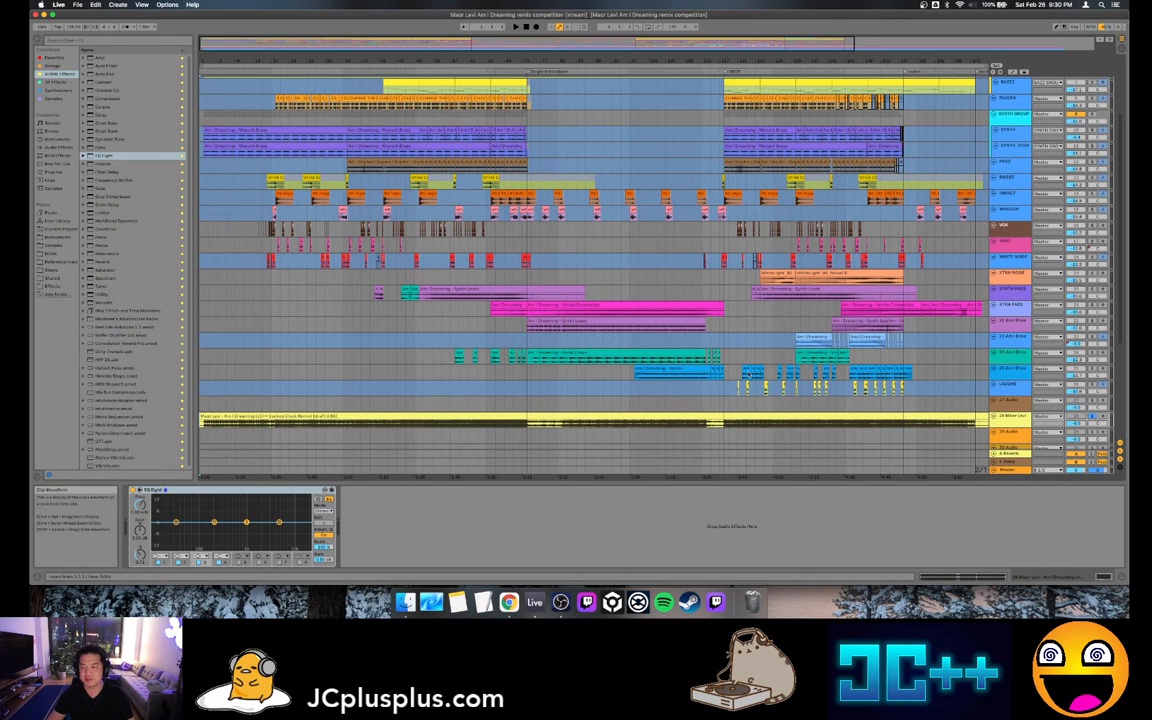
scroll(717, 362, "down", 10)
scroll(717, 362, "up", 10)
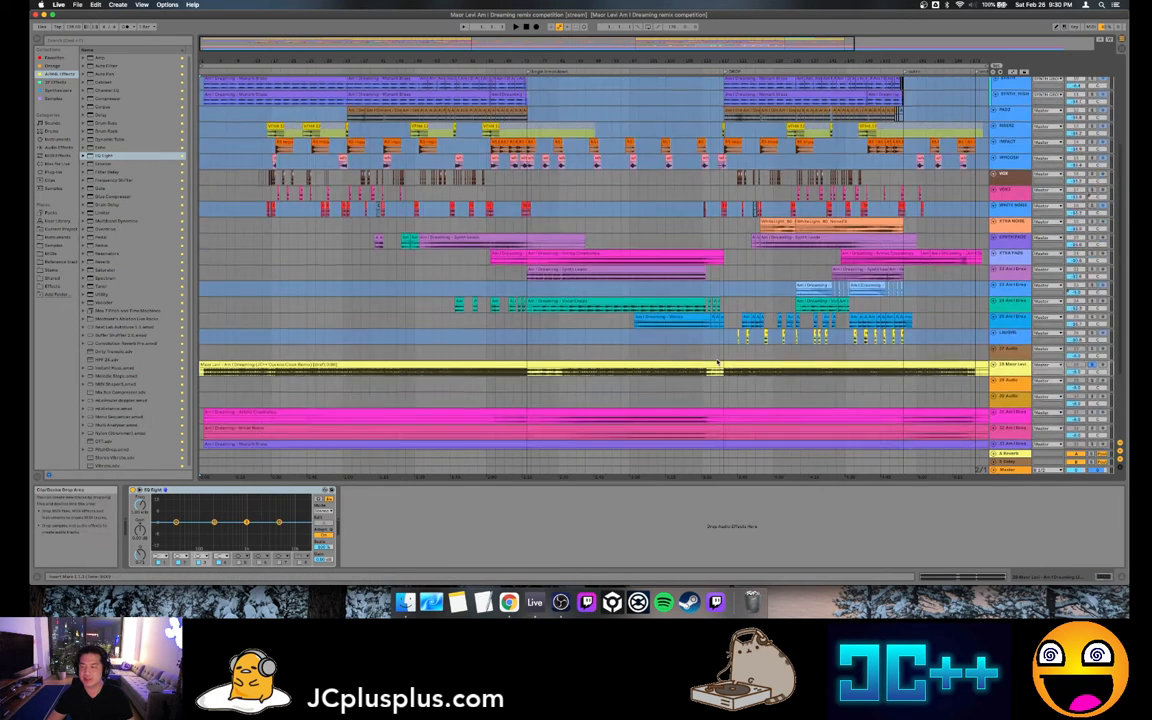
scroll(693, 298, "down", 3)
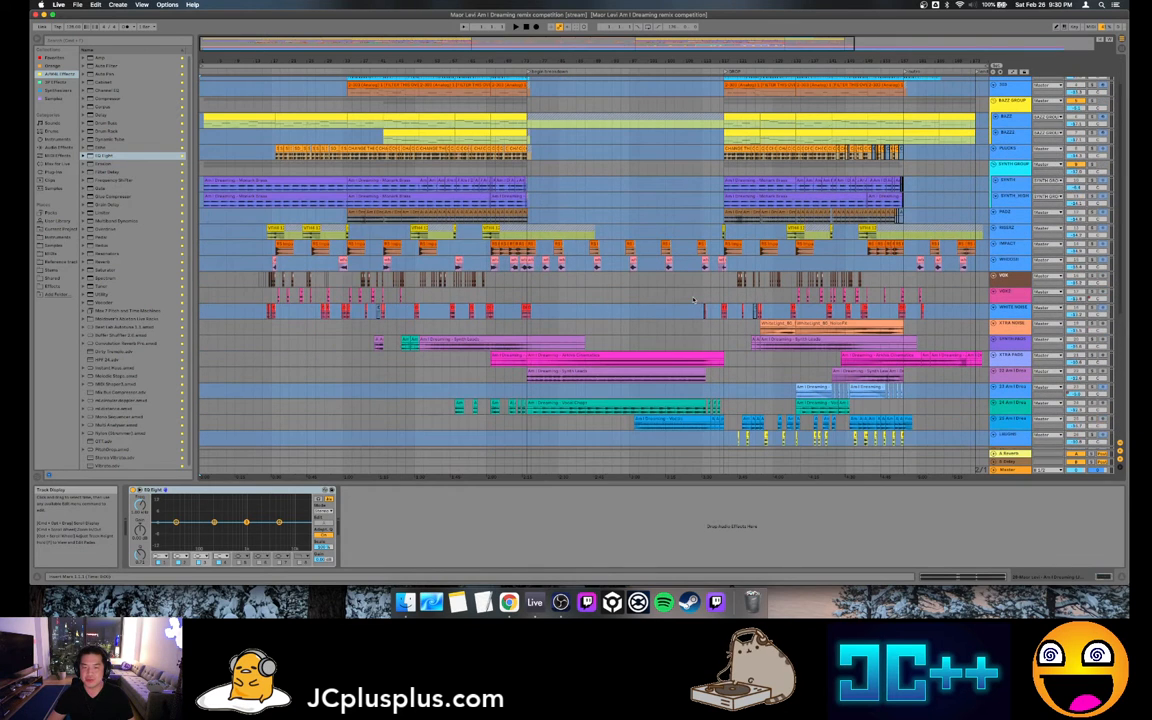
scroll(624, 292, "up", 3)
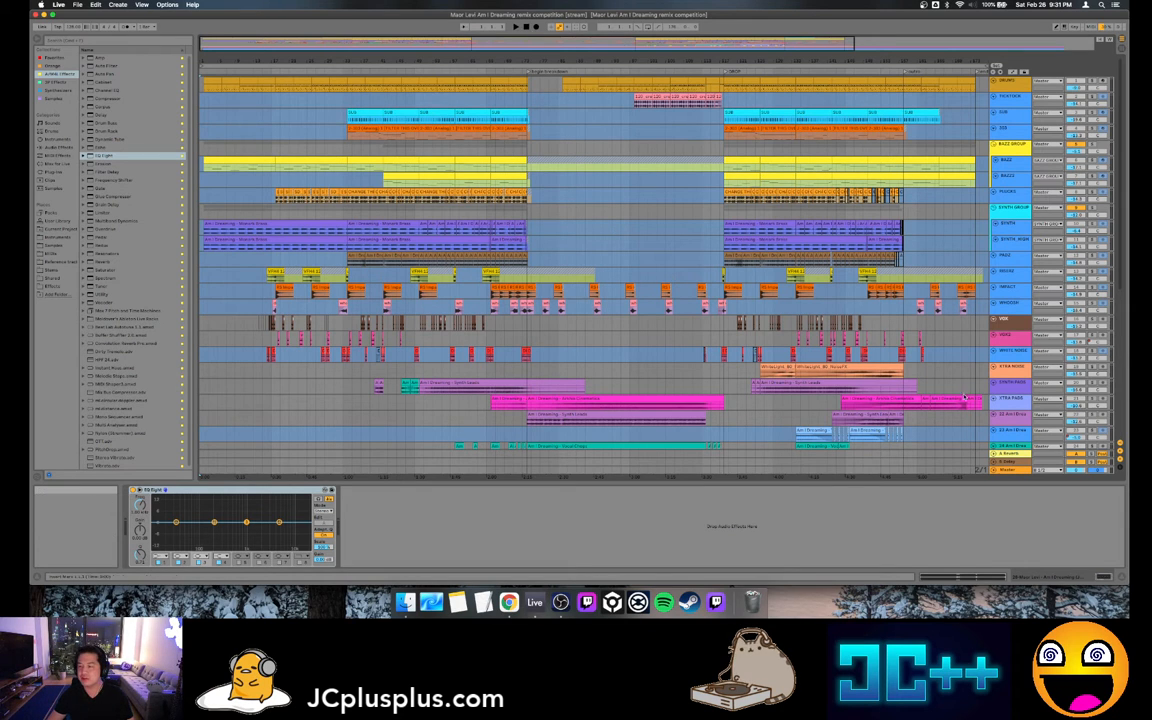
scroll(965, 400, "down", 3)
scroll(965, 400, "down", 2)
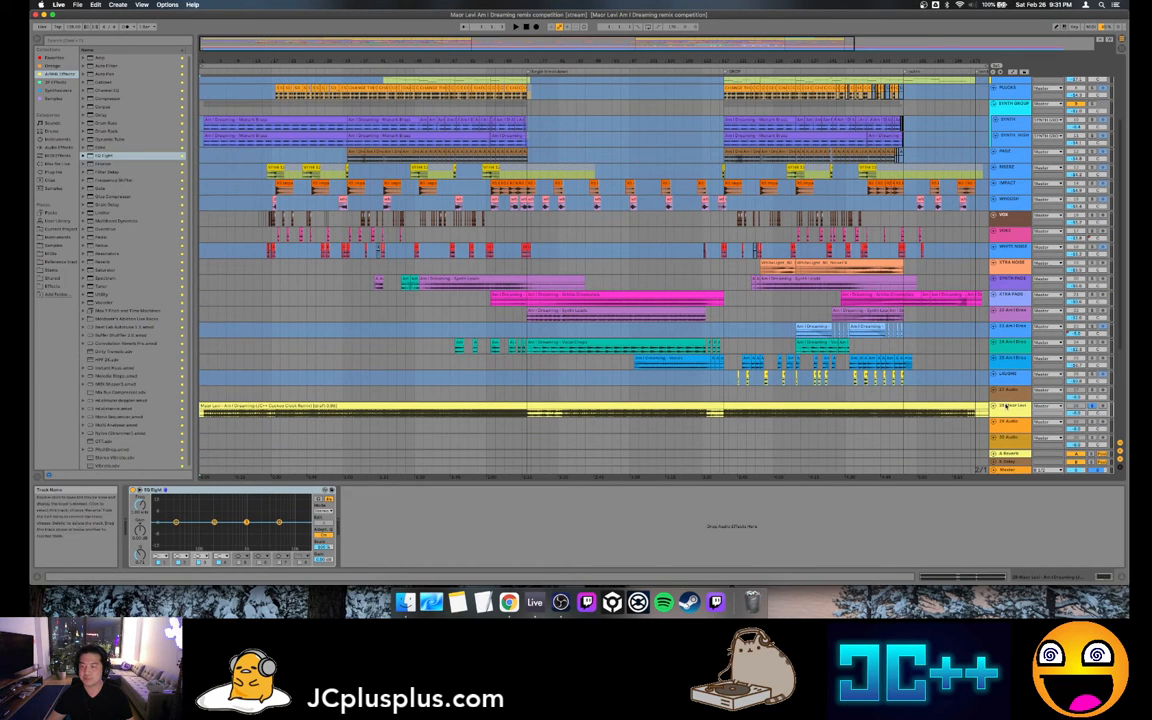
scroll(336, 390, "up", 5)
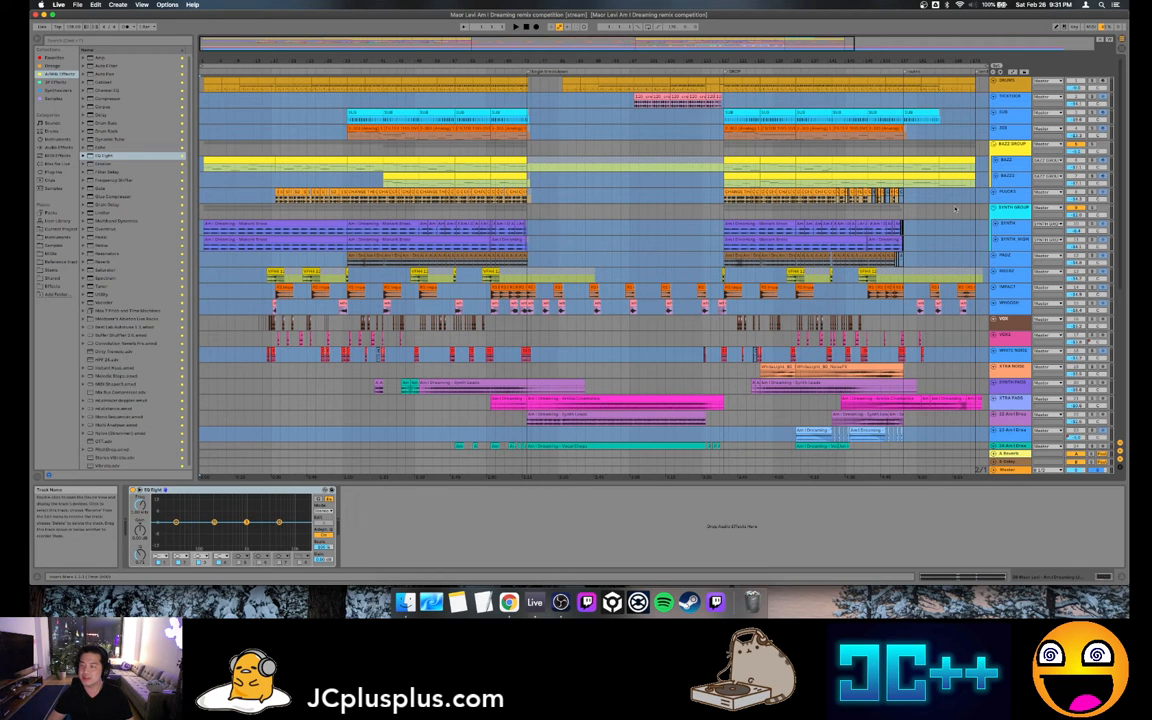
scroll(566, 315, "down", 3)
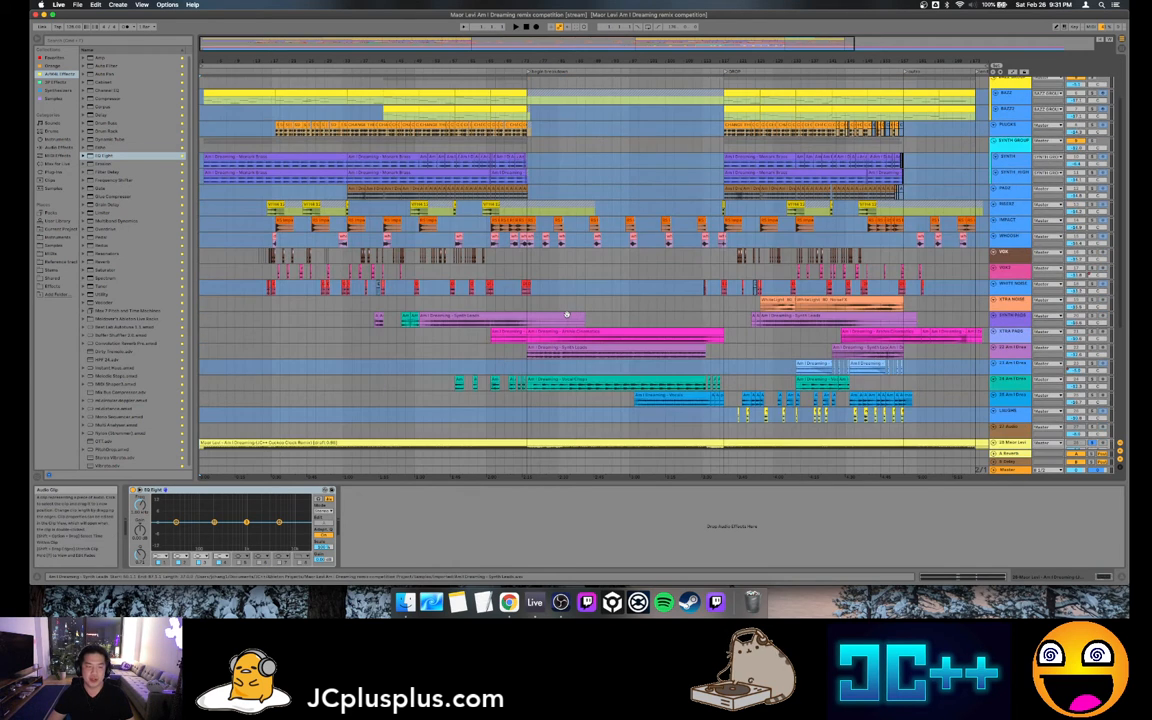
scroll(566, 315, "down", 1)
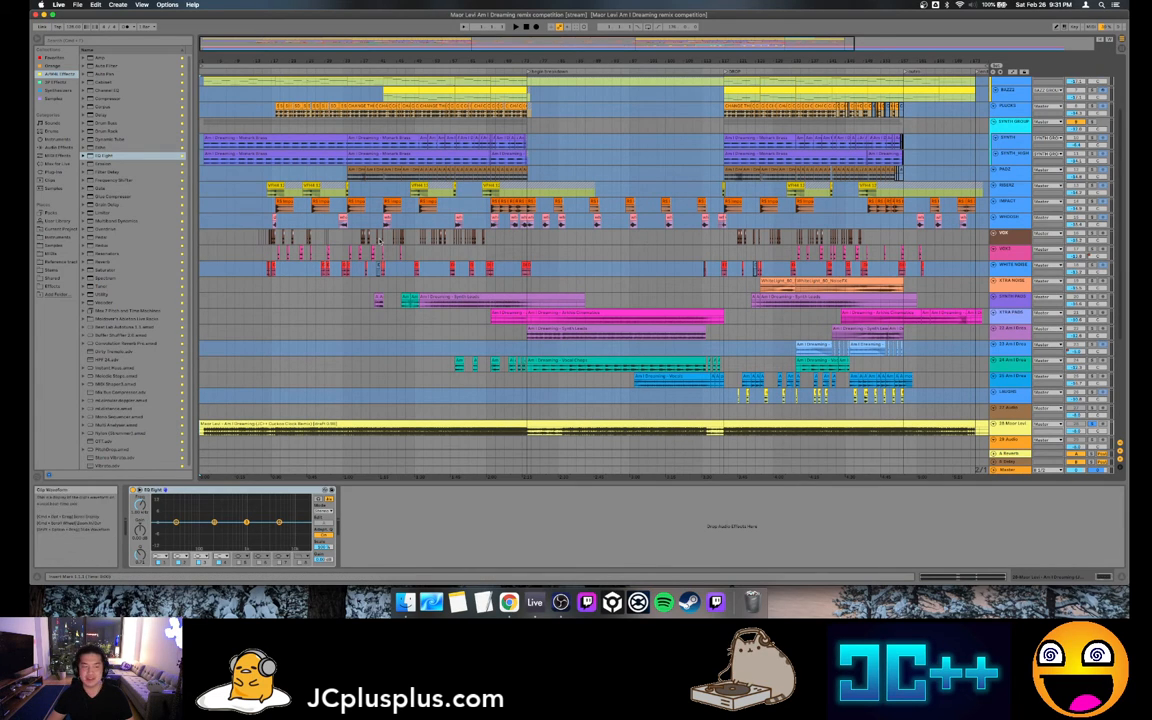
Play the soloed draft remix from its start through to the end and stop playback
scroll(381, 396, "down", 3)
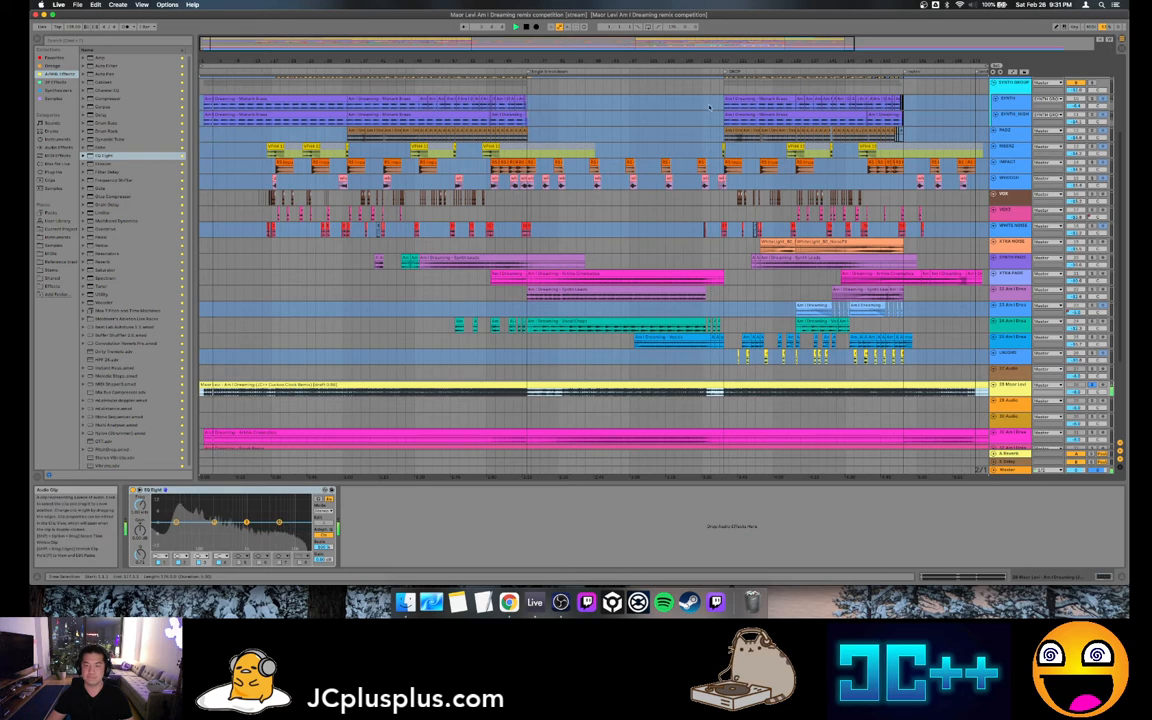
scroll(700, 153, "up", 8)
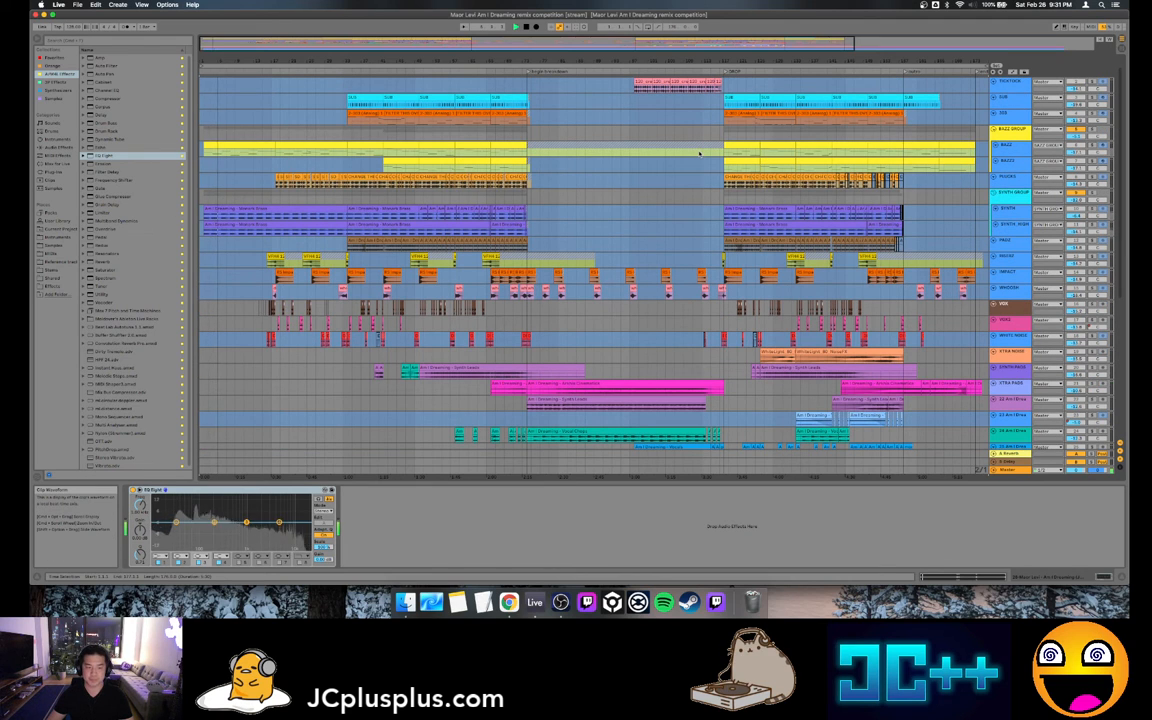
key("super+Tab")
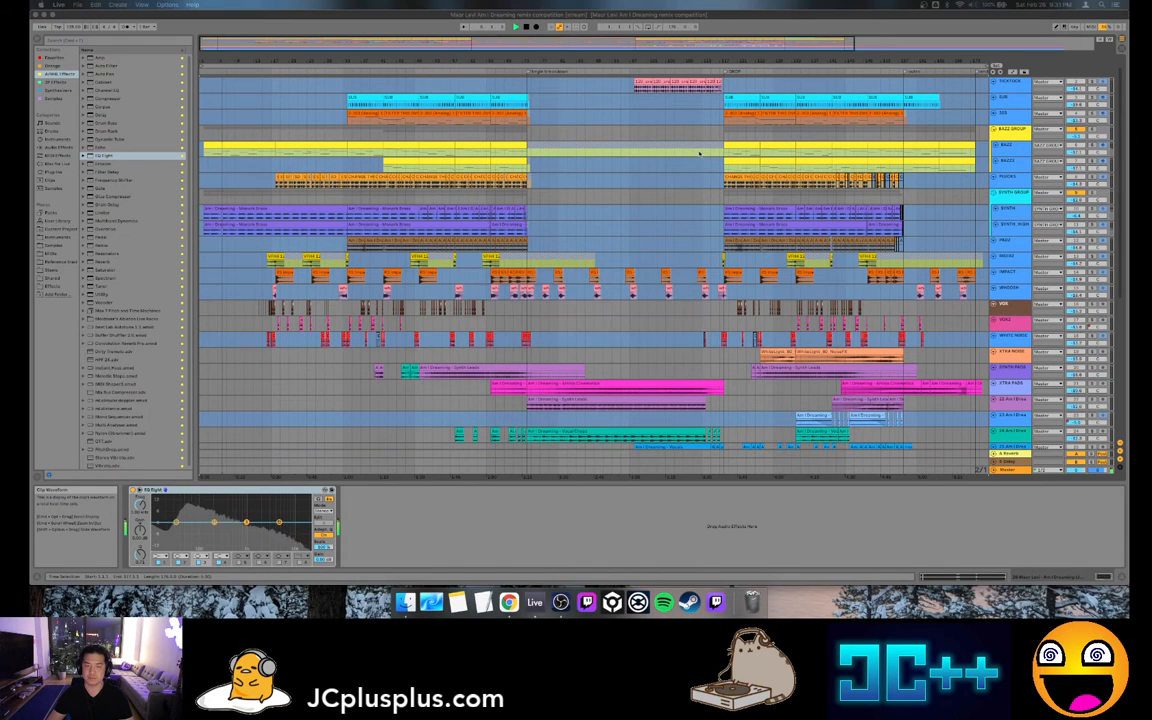
key("super+Tab")
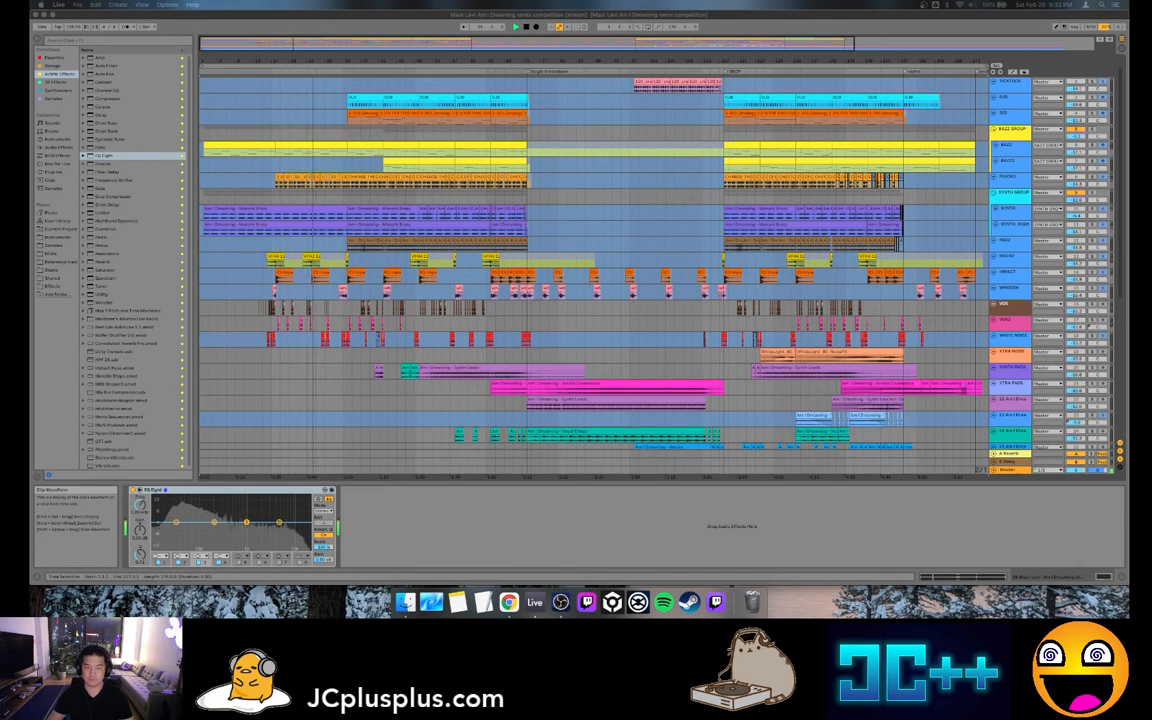
key("super+Tab")
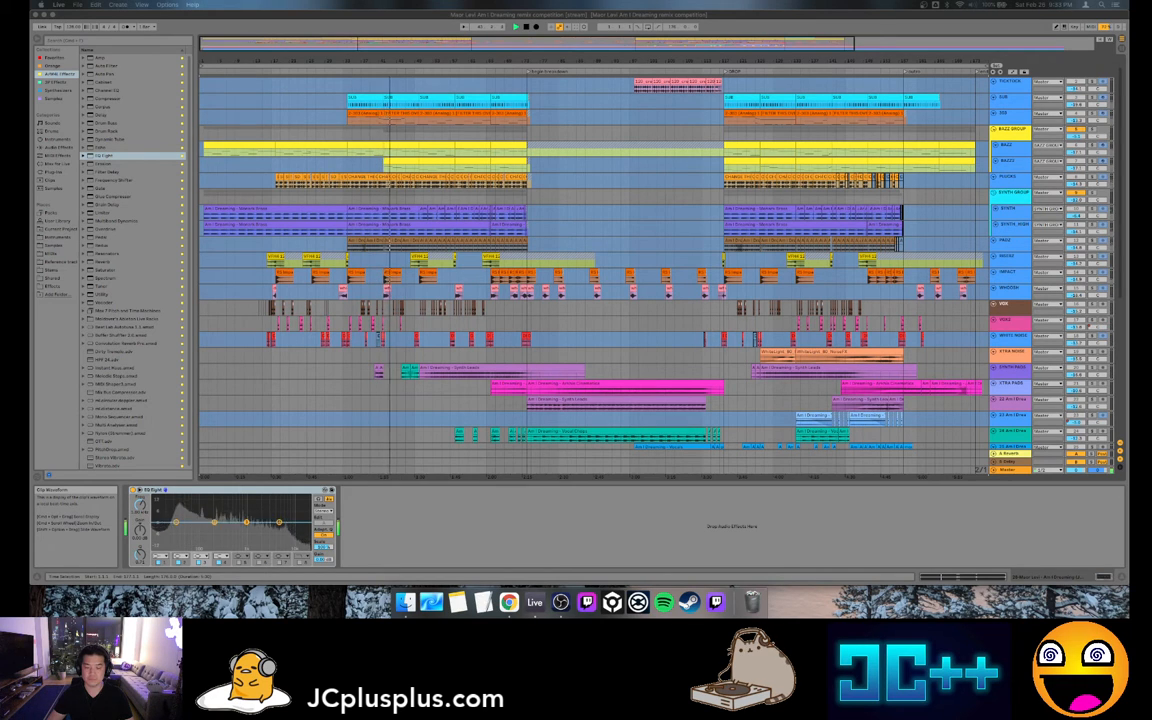
left_click(829, 515)
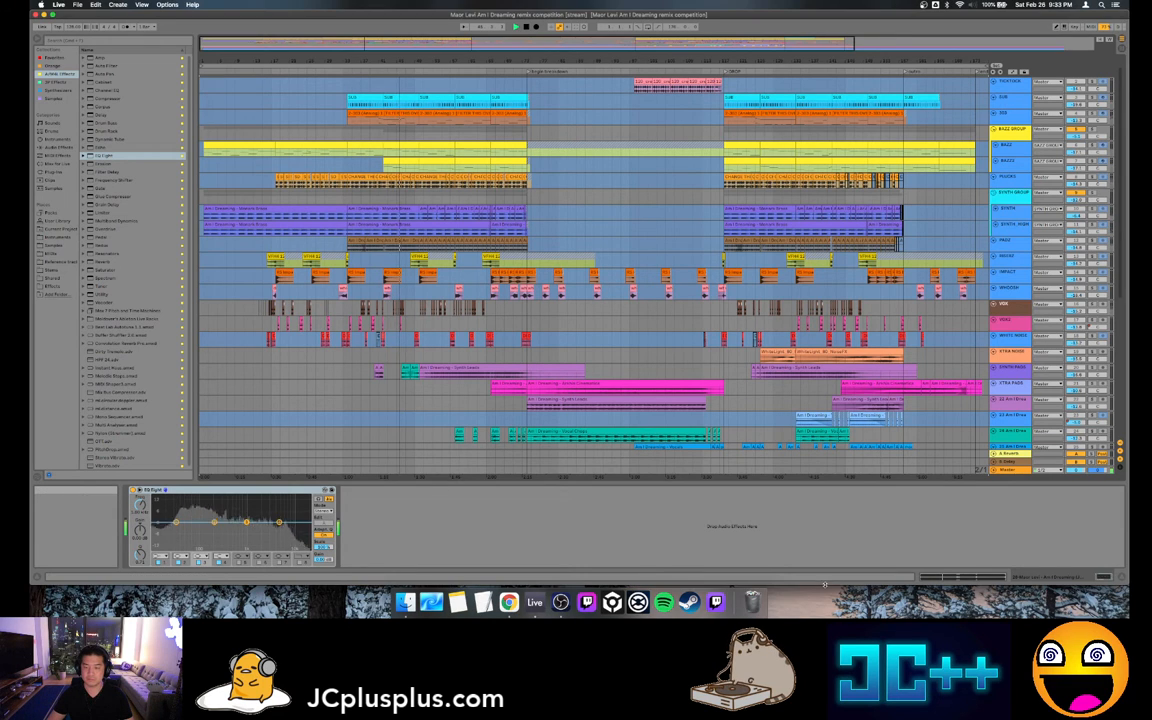
left_click_drag(825, 586, 825, 589)
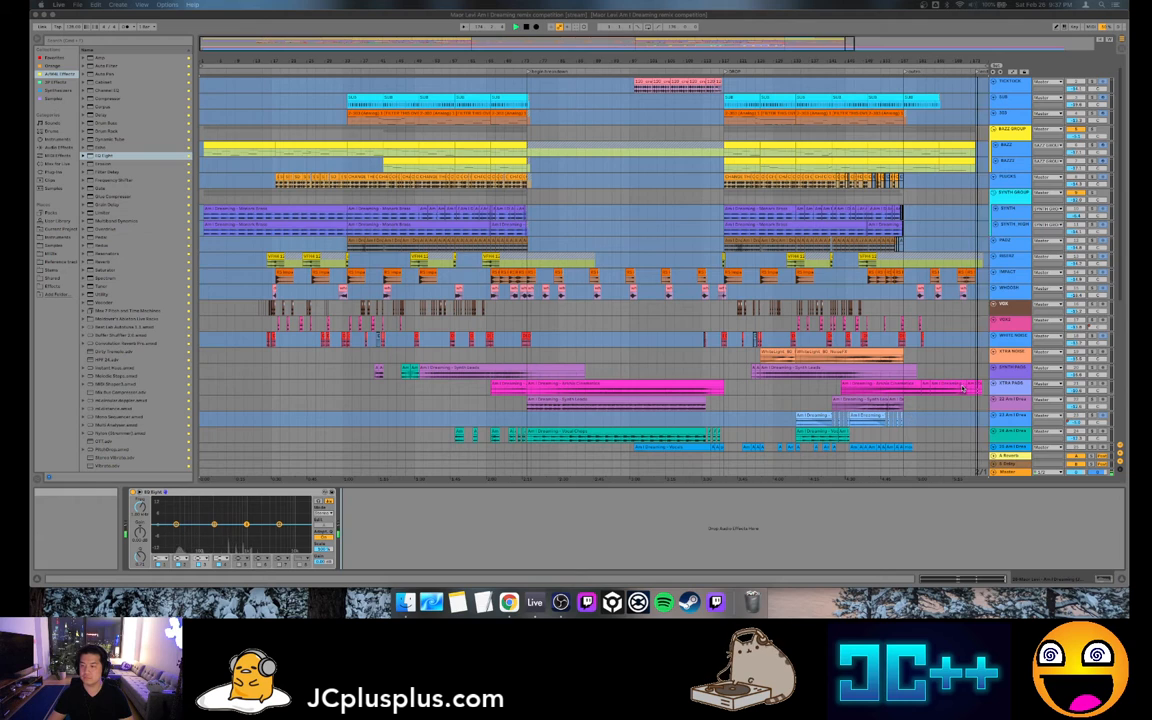
left_click(527, 28)
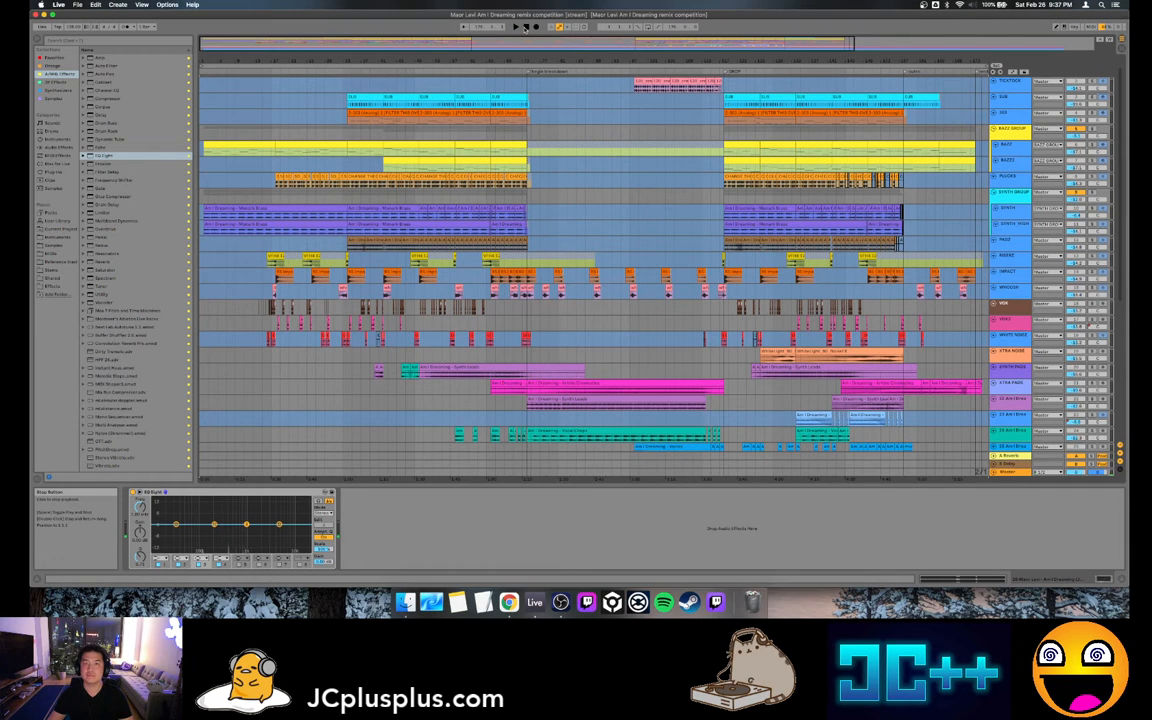
Turn off solo on the draft remix track and zoom the arrangement out so the whole song fits
scroll(1083, 397, "down", 5)
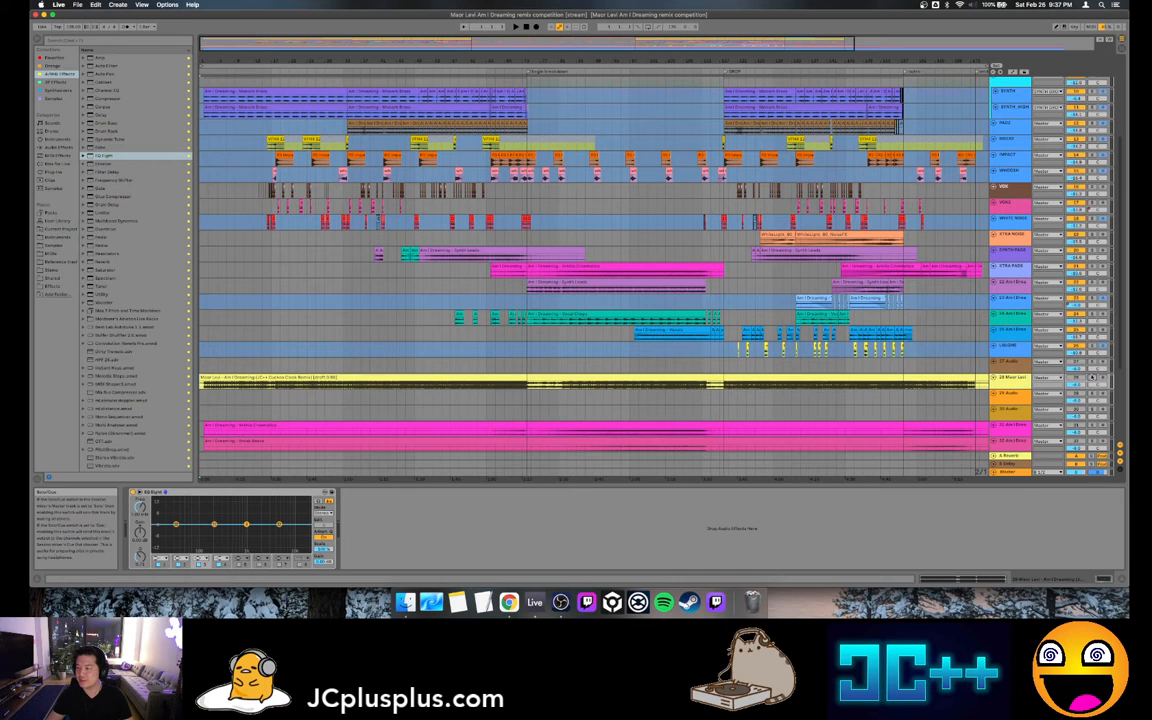
scroll(470, 95, "up", 5)
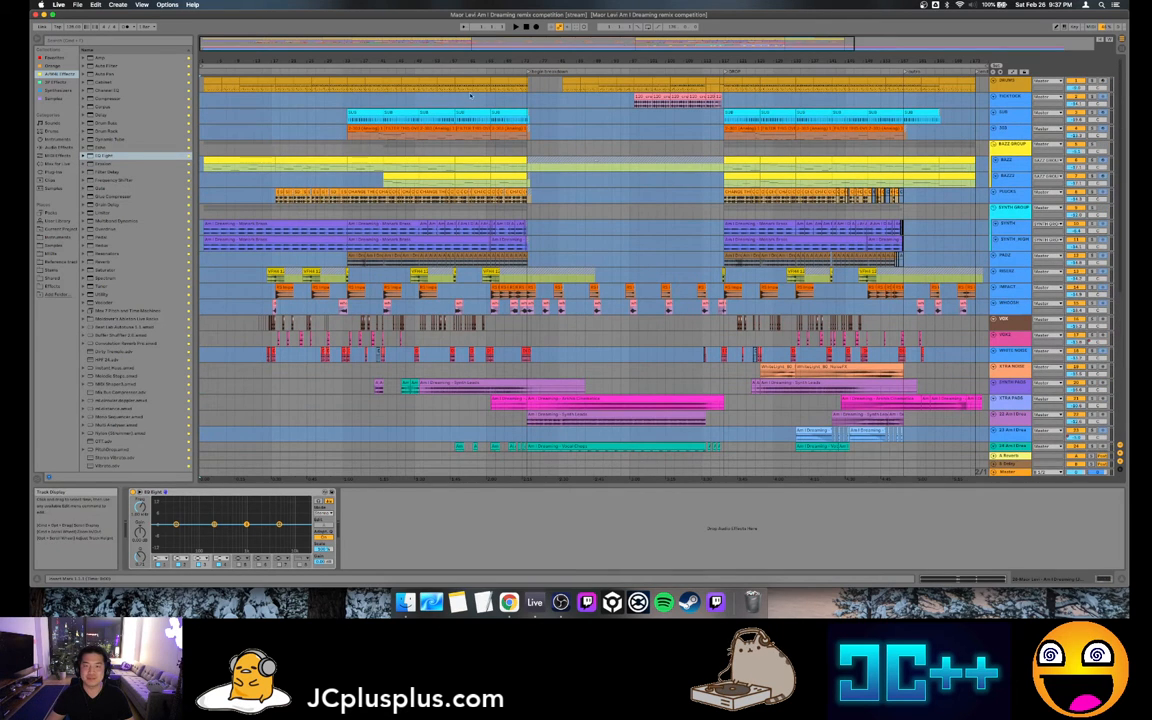
left_click_drag(854, 44, 829, 44)
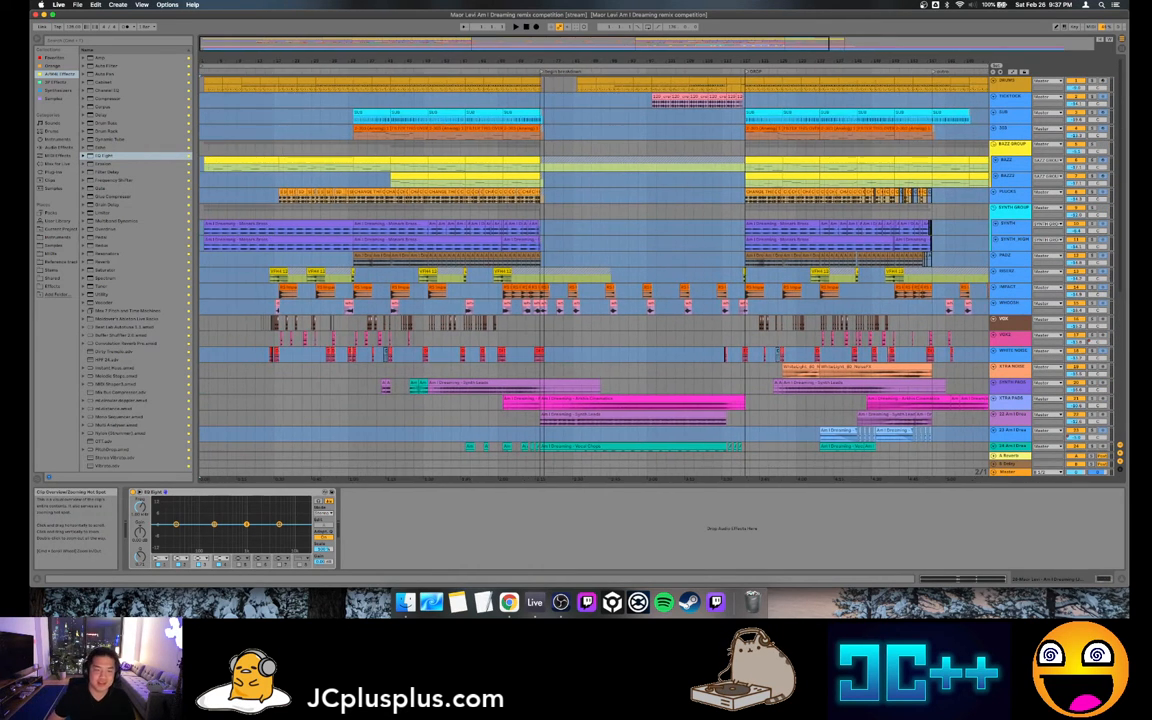
left_click_drag(475, 44, 471, 45)
left_click_drag(805, 45, 870, 45)
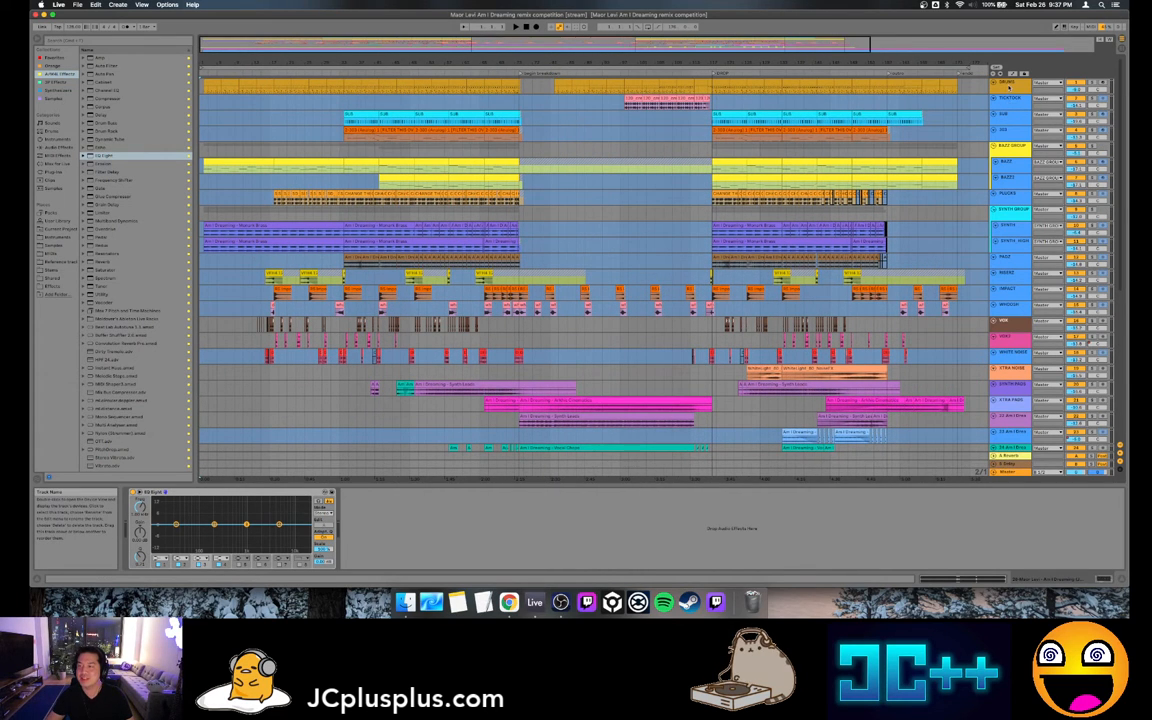
Examine the device chains of the DRUMS, TICKTOCK, SUB and 303 tracks one after another
left_click(1010, 87)
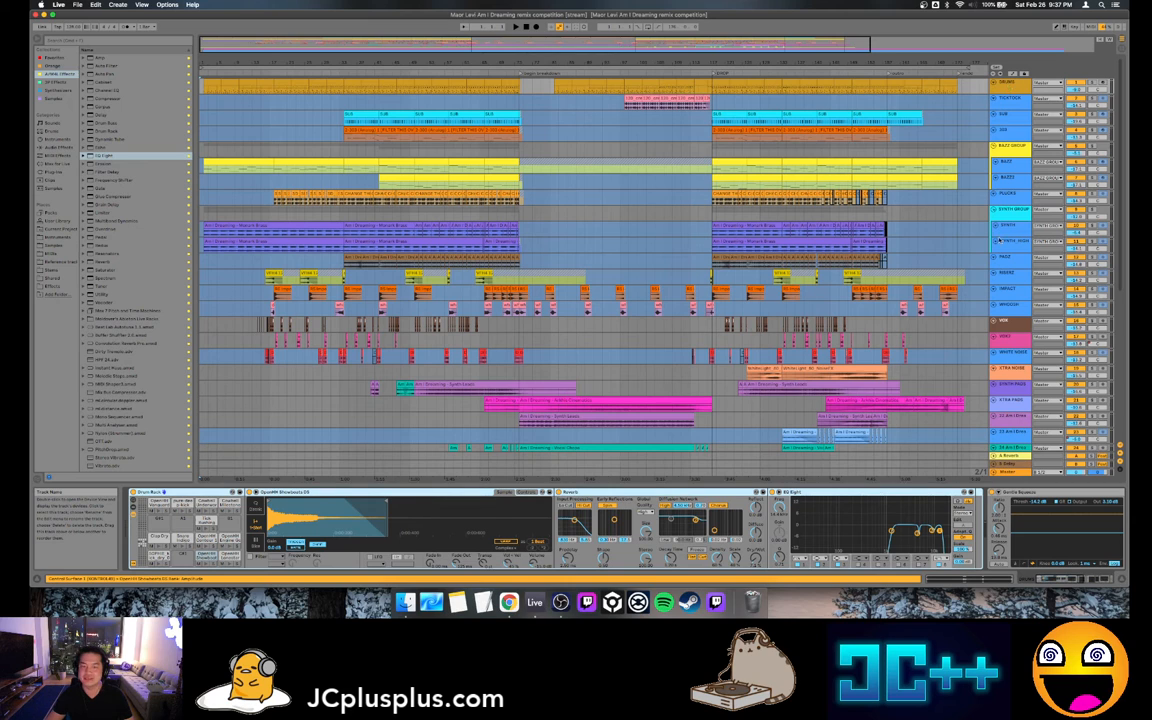
scroll(1008, 268, "down", 5)
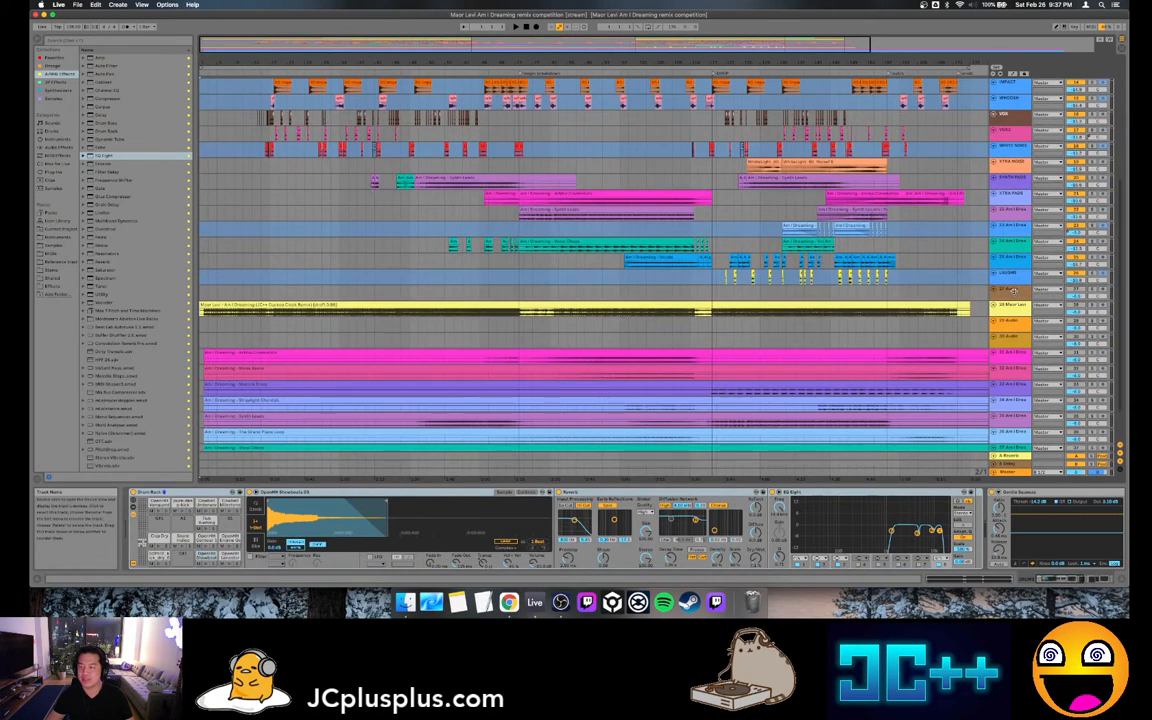
scroll(1013, 290, "up", 5)
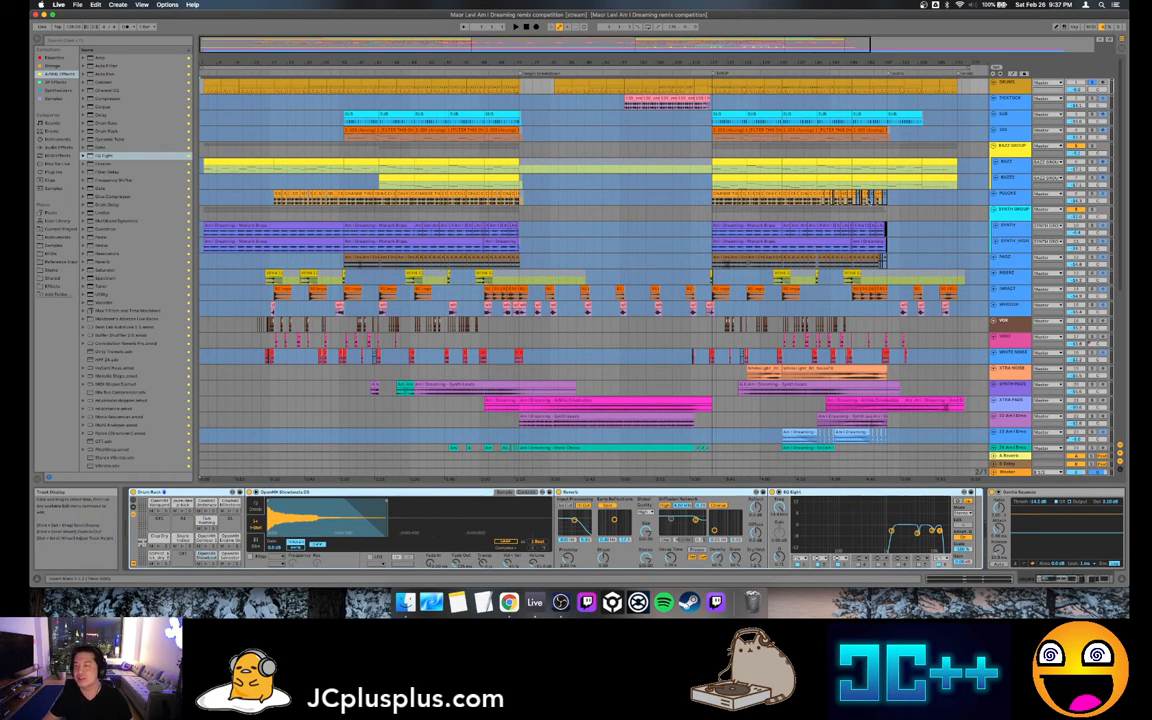
left_click(1014, 99)
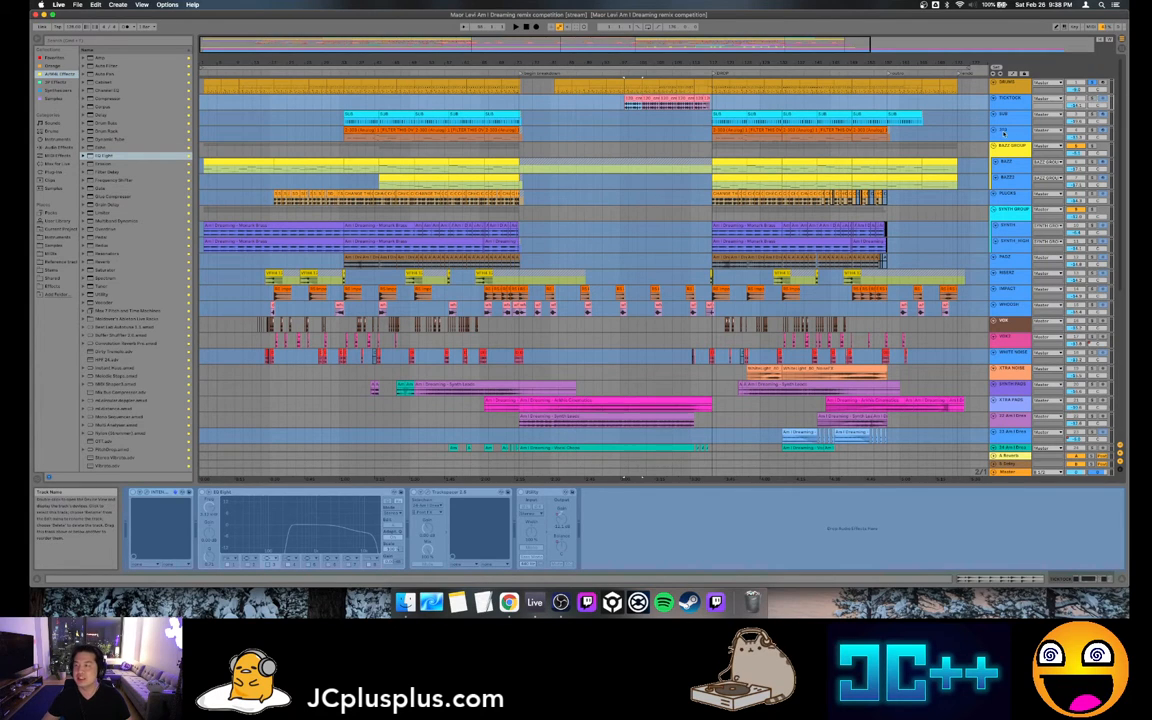
left_click(1012, 129)
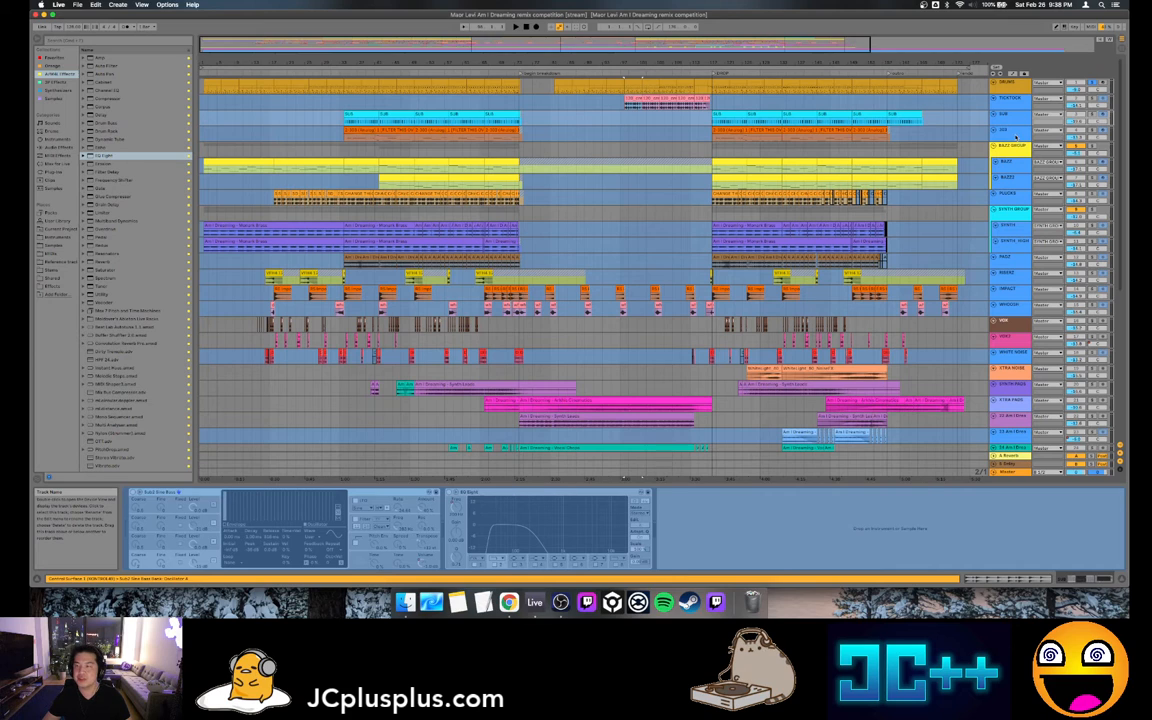
left_click(1016, 136)
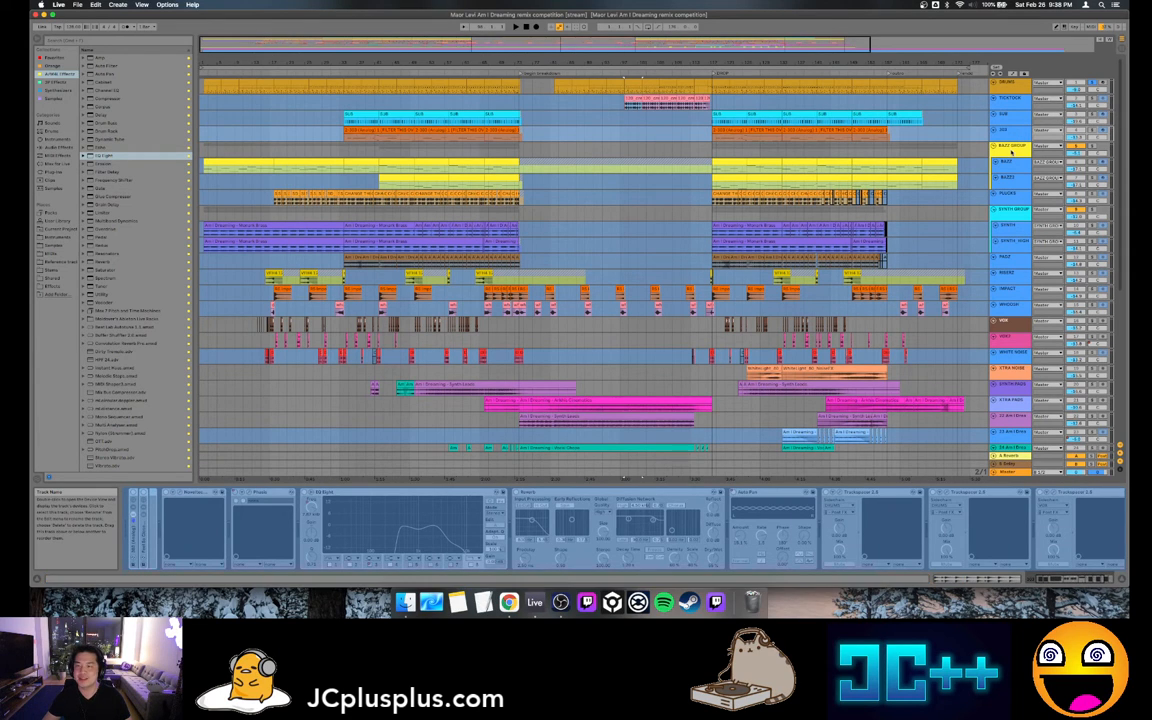
Examine the effects on the BAZZ GROUP and compare the device chains of its BAZZ and BAZZ2 tracks
left_click(1012, 151)
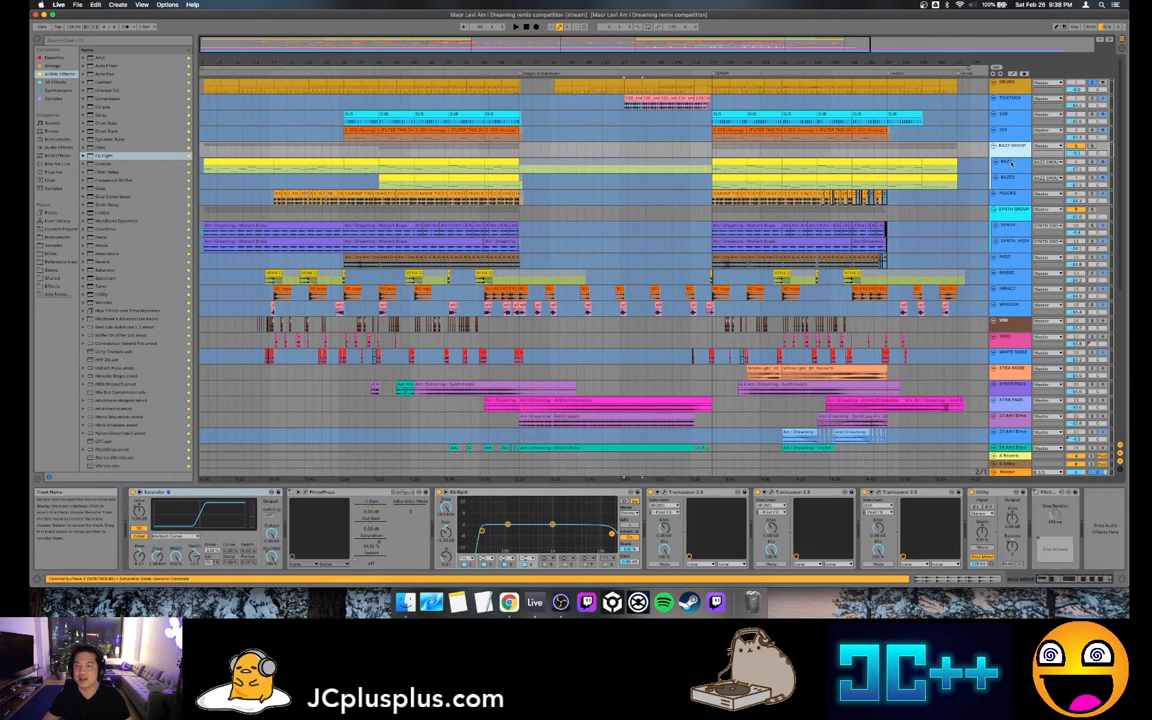
left_click(1012, 163)
left_click(1011, 179)
left_click(1009, 166)
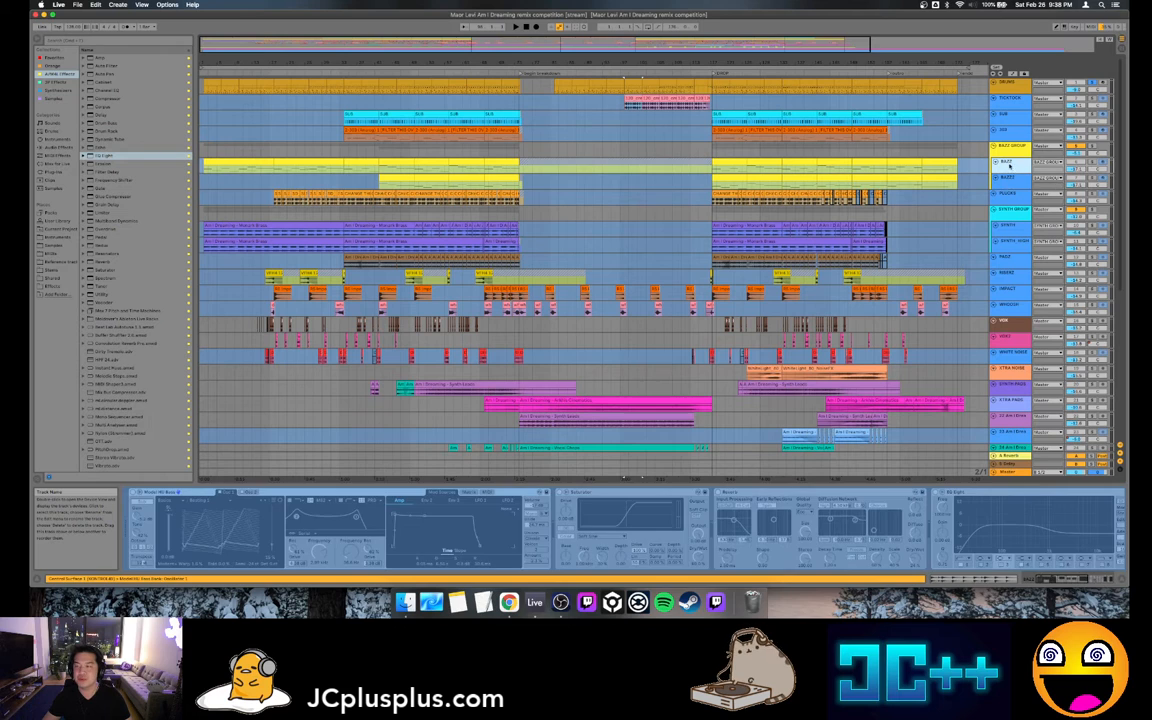
left_click(1007, 179)
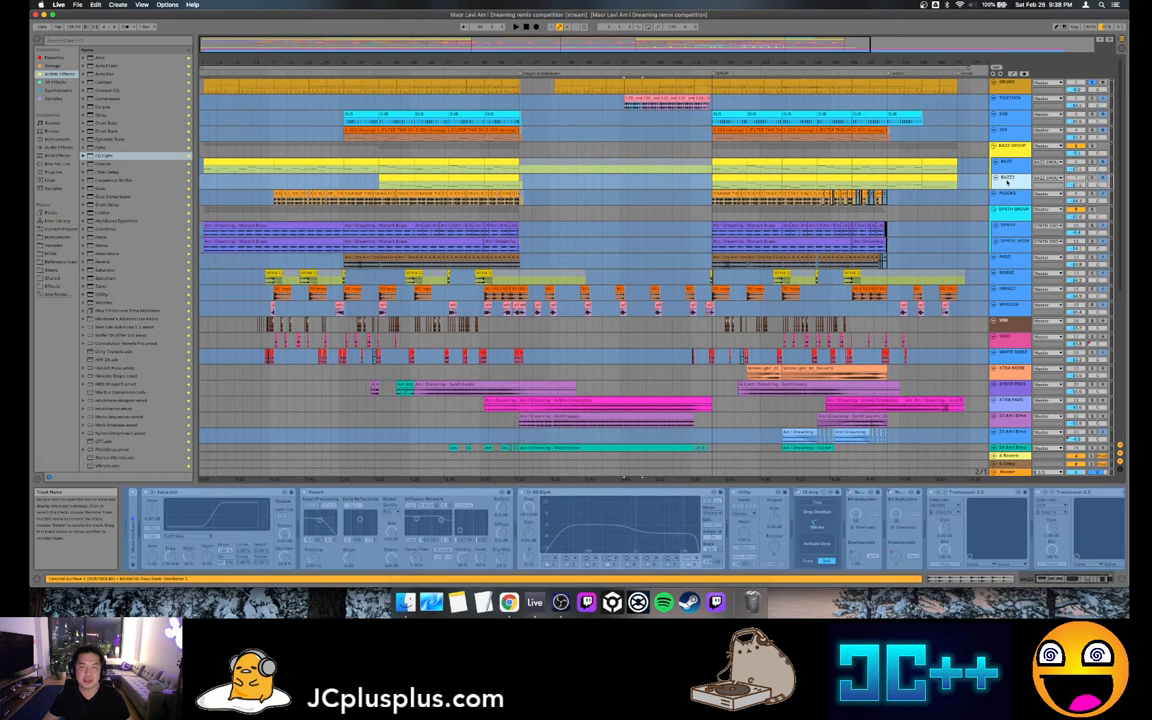
left_click(1008, 165)
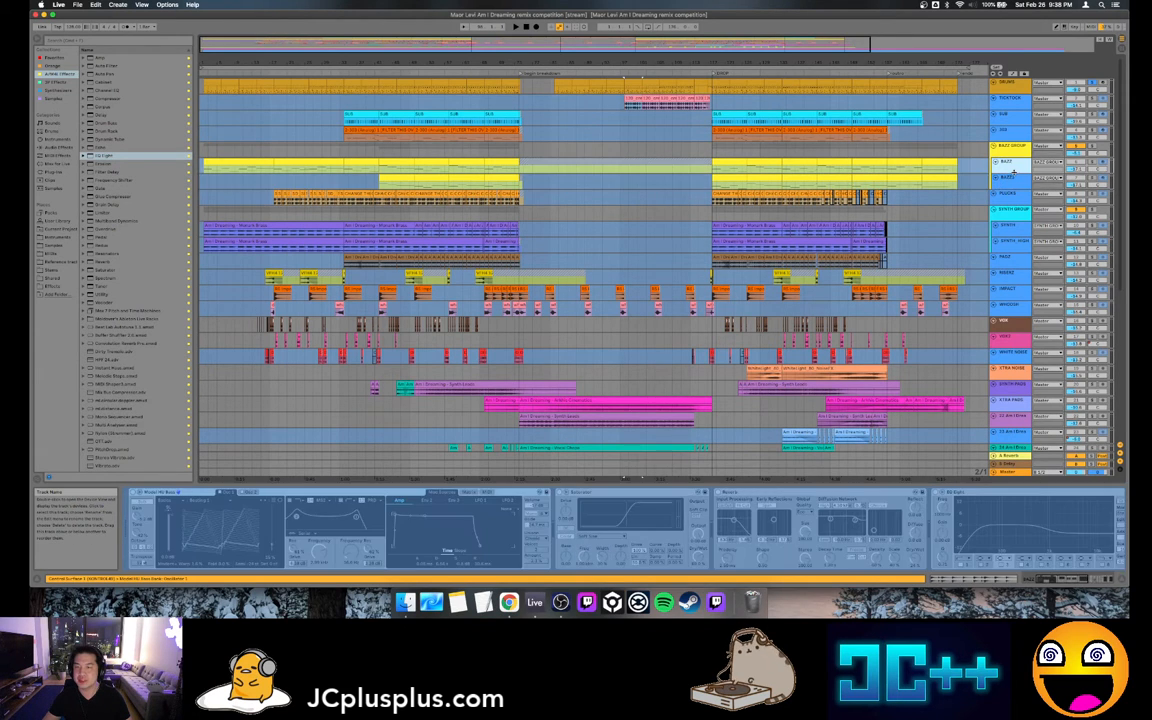
left_click(1013, 183)
left_click(1010, 150)
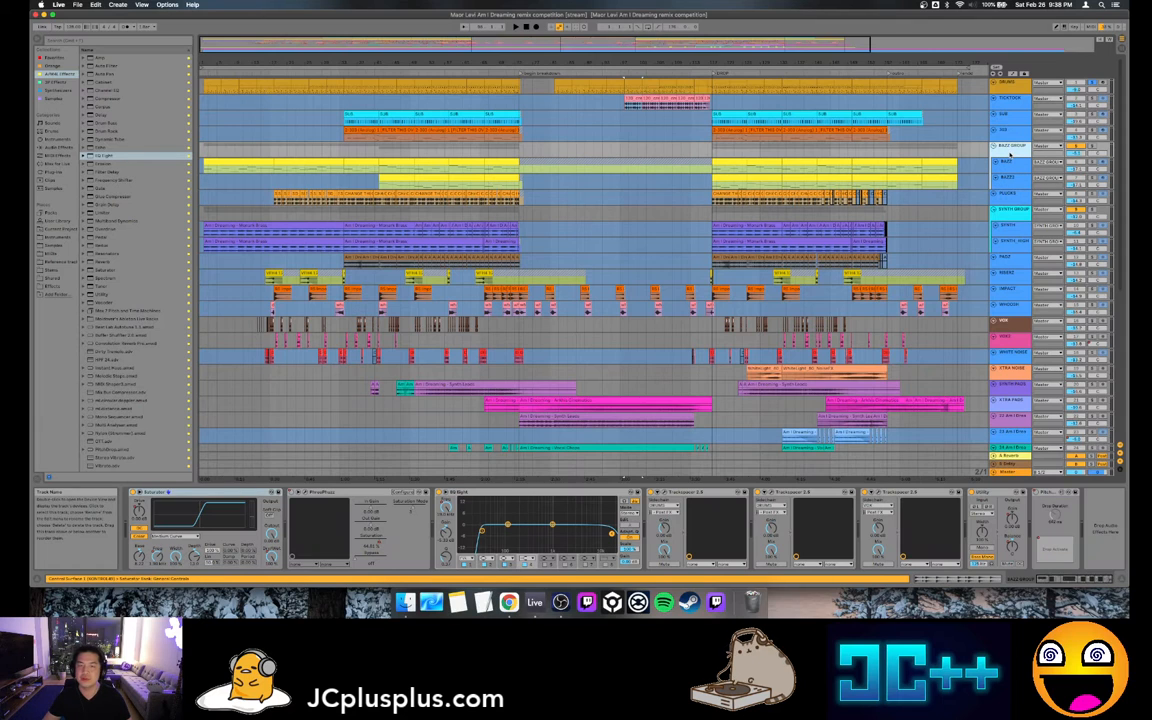
left_click(1007, 179)
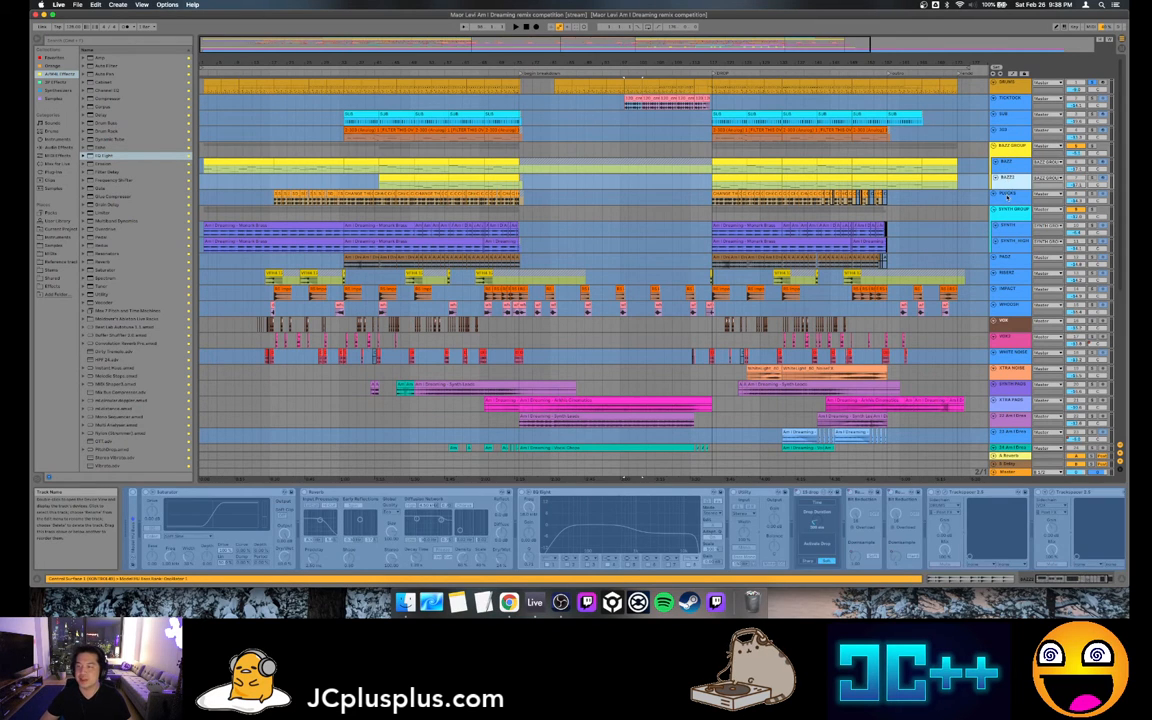
Examine the device chains of the PLUCKS track and the SYNTH GROUP
left_click(1007, 195)
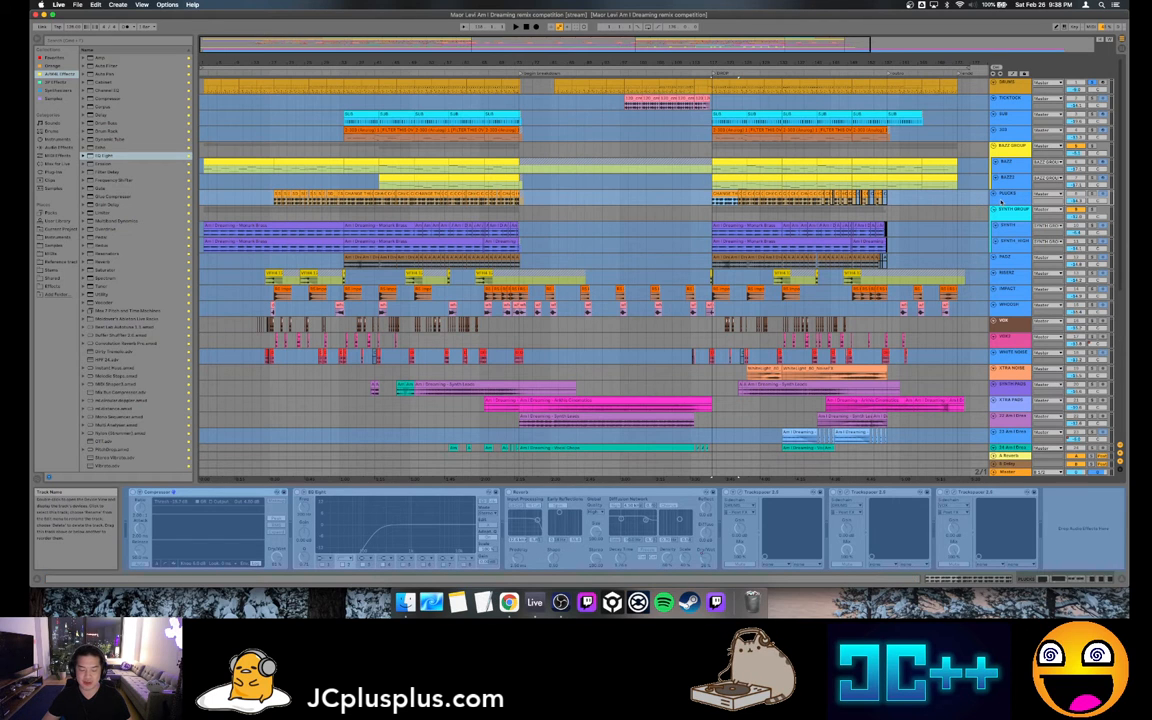
scroll(1002, 201, "down", 2)
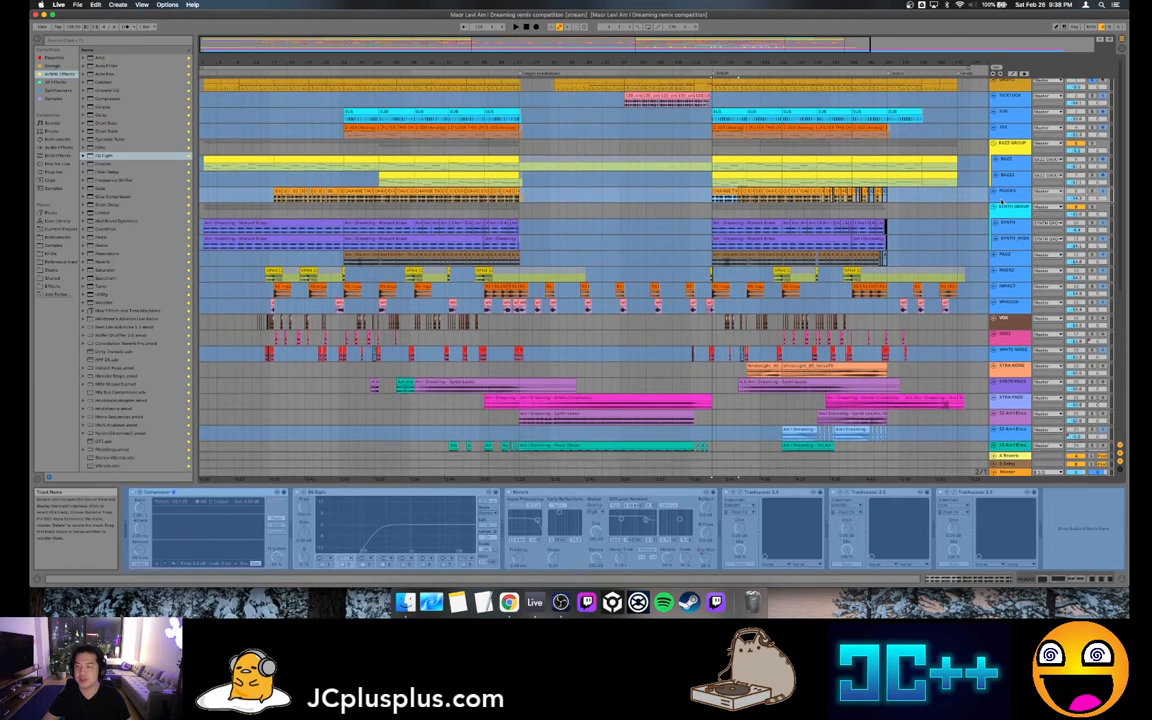
left_click(1003, 200)
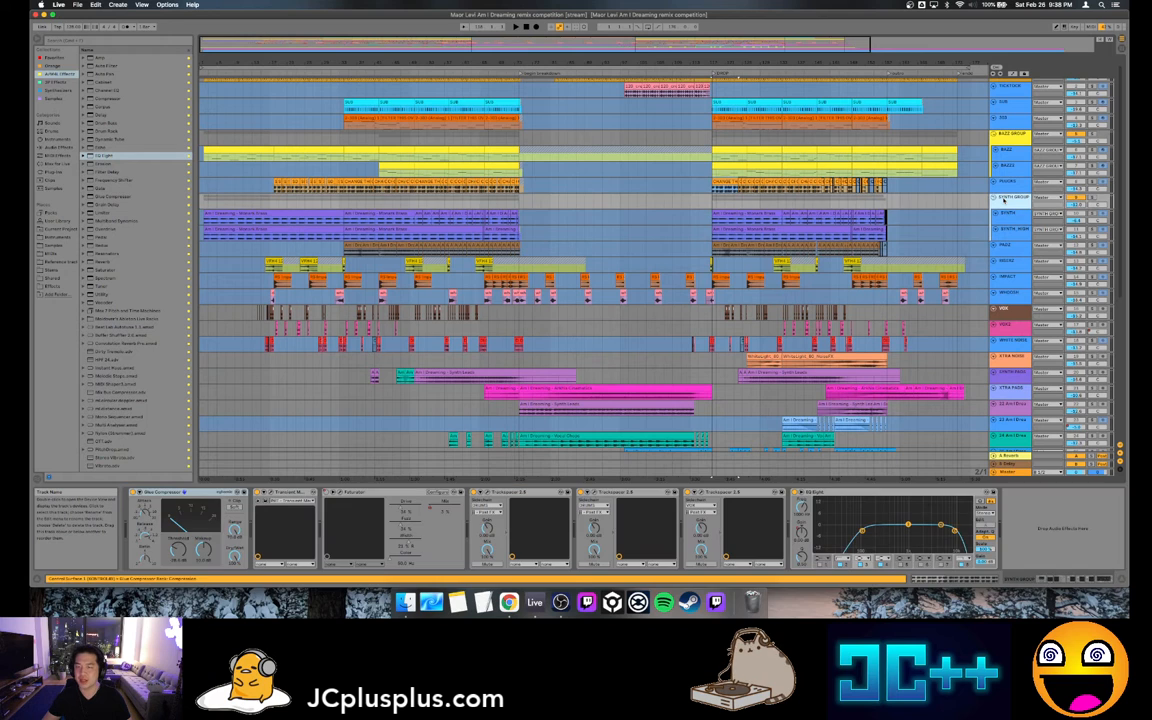
Examine the device chains of the SYNTH and SYNTH_HIGH tracks and of the track directly below them
scroll(1003, 200, "down", 1)
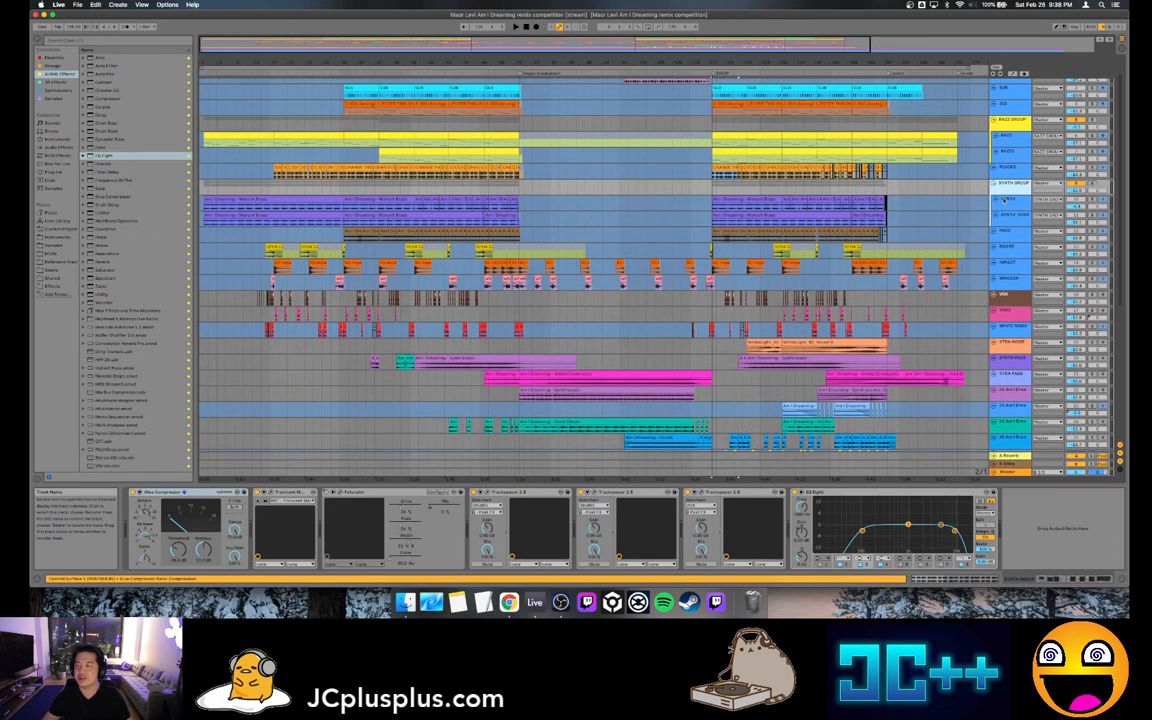
left_click(1003, 200)
left_click(1010, 216)
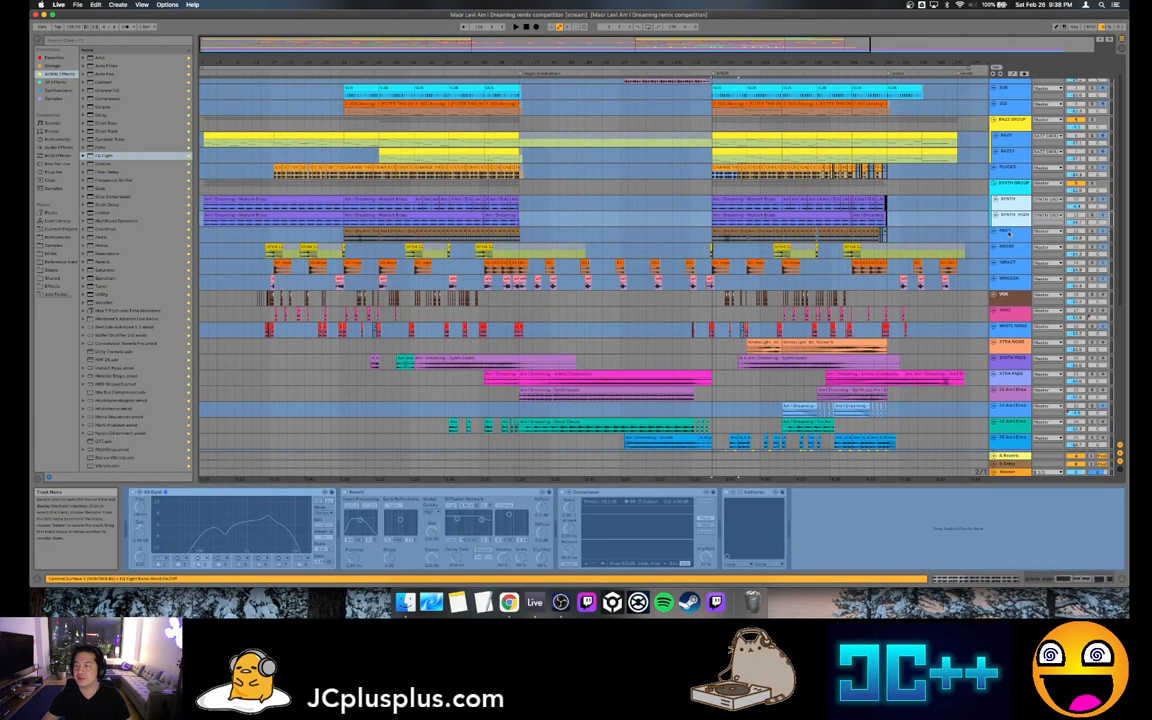
left_click(1013, 228)
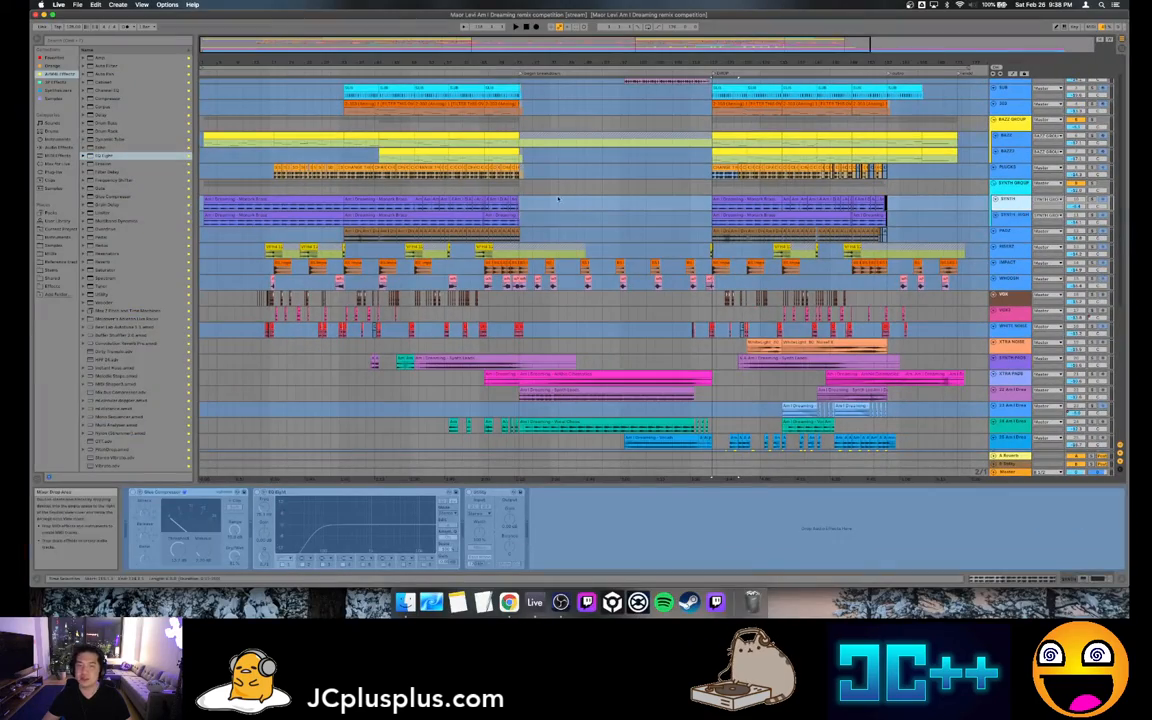
left_click_drag(454, 62, 480, 78)
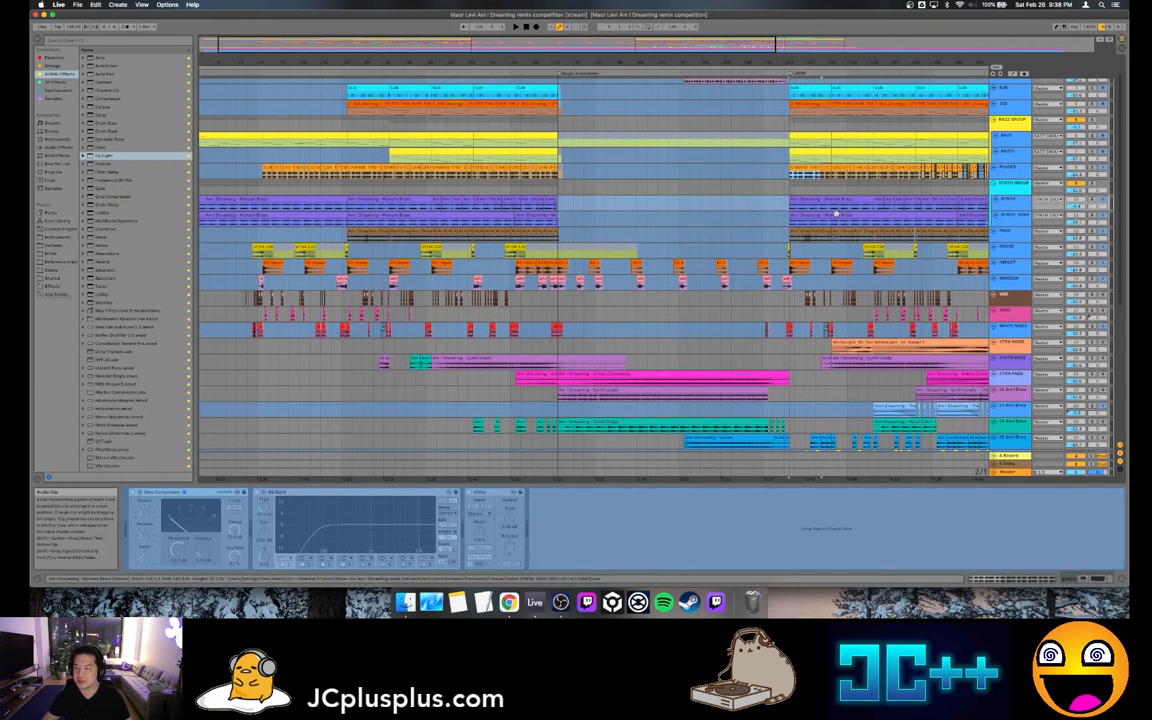
left_click(1019, 234)
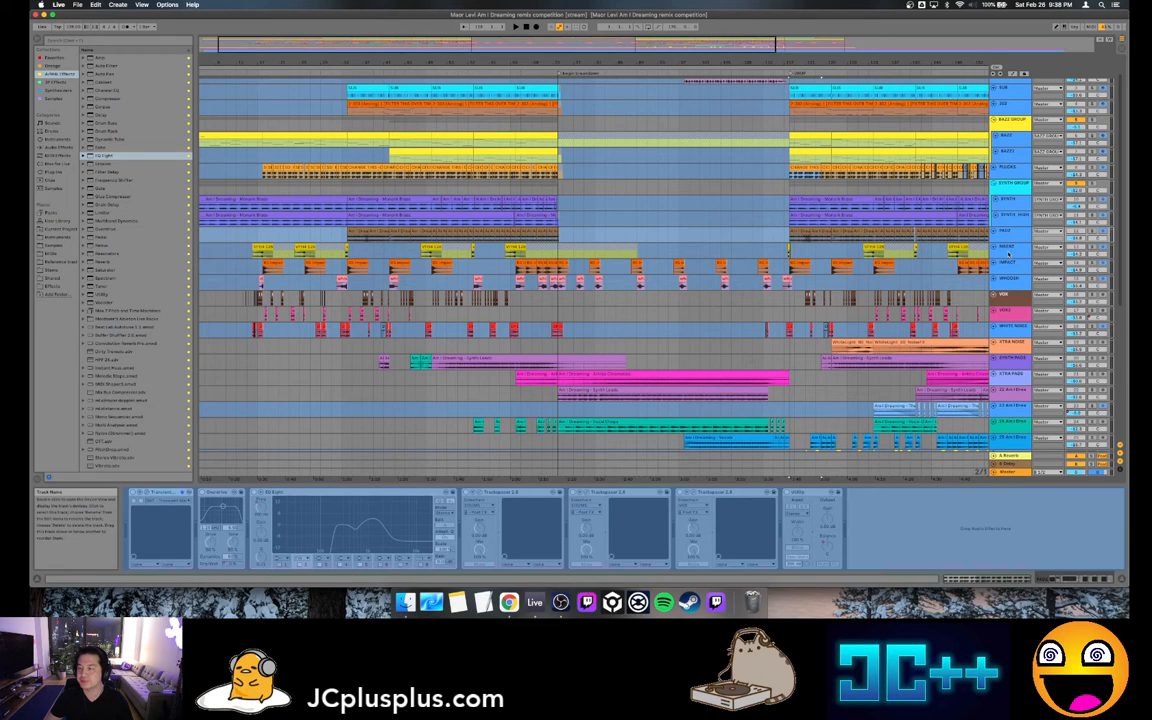
Examine the device chains of the riser, IMPACT and WHOOSH tracks one after another
left_click(1008, 252, "super")
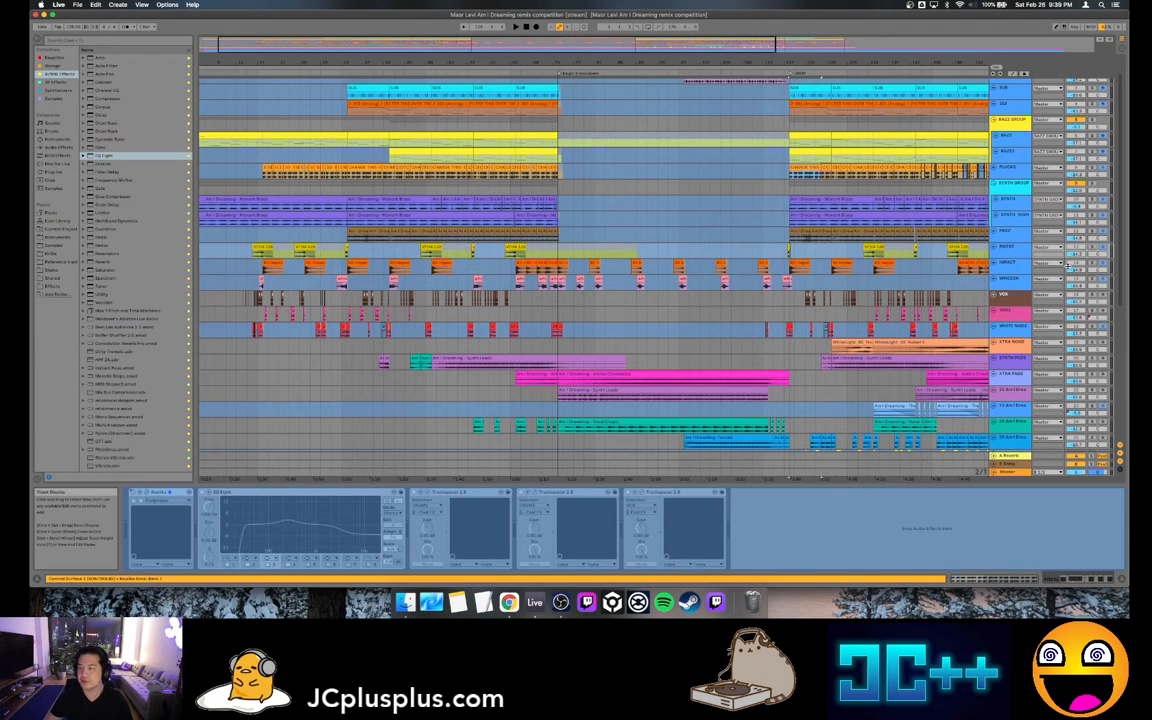
left_click(1008, 264, "super")
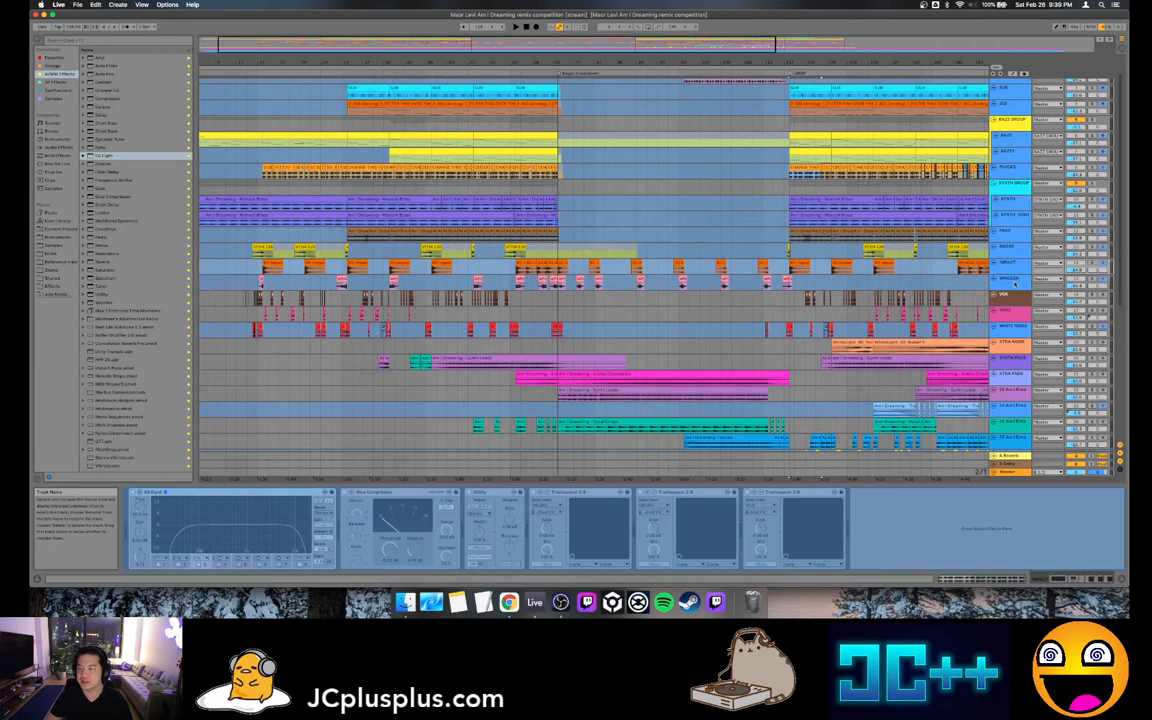
left_click(1005, 294, "super")
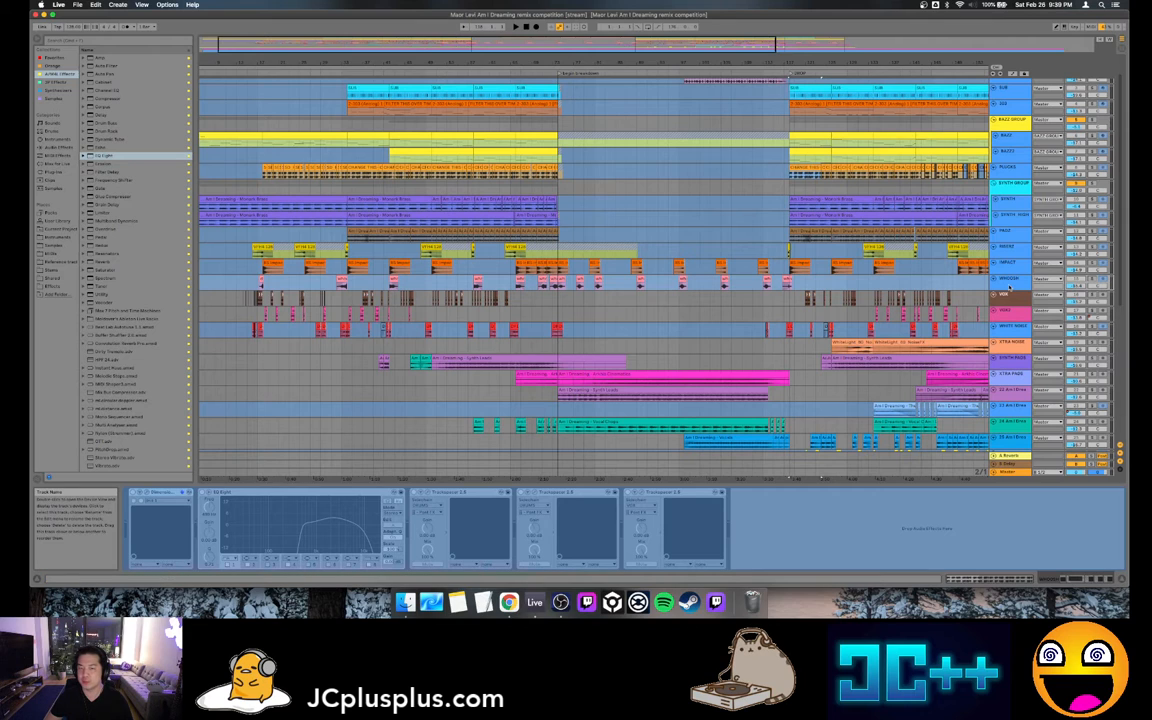
Examine the device chains of the brown VOX track and the pink track below it, auditioning each in solo
left_click(1007, 301)
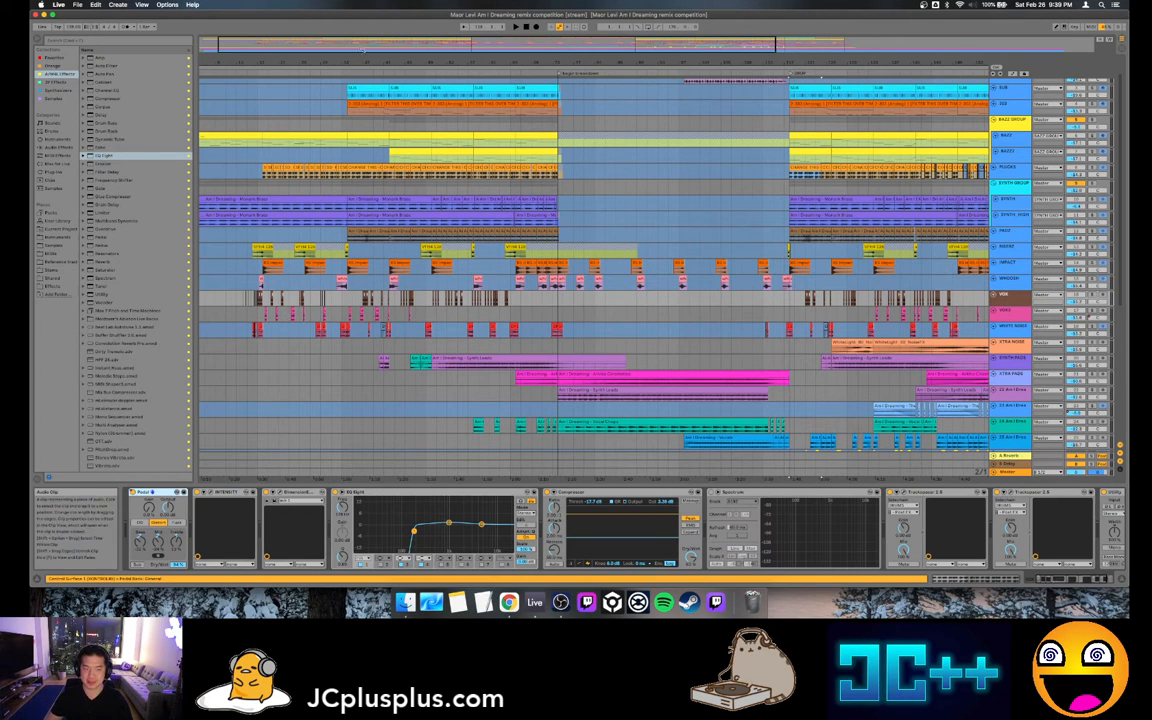
left_click_drag(362, 45, 254, 132)
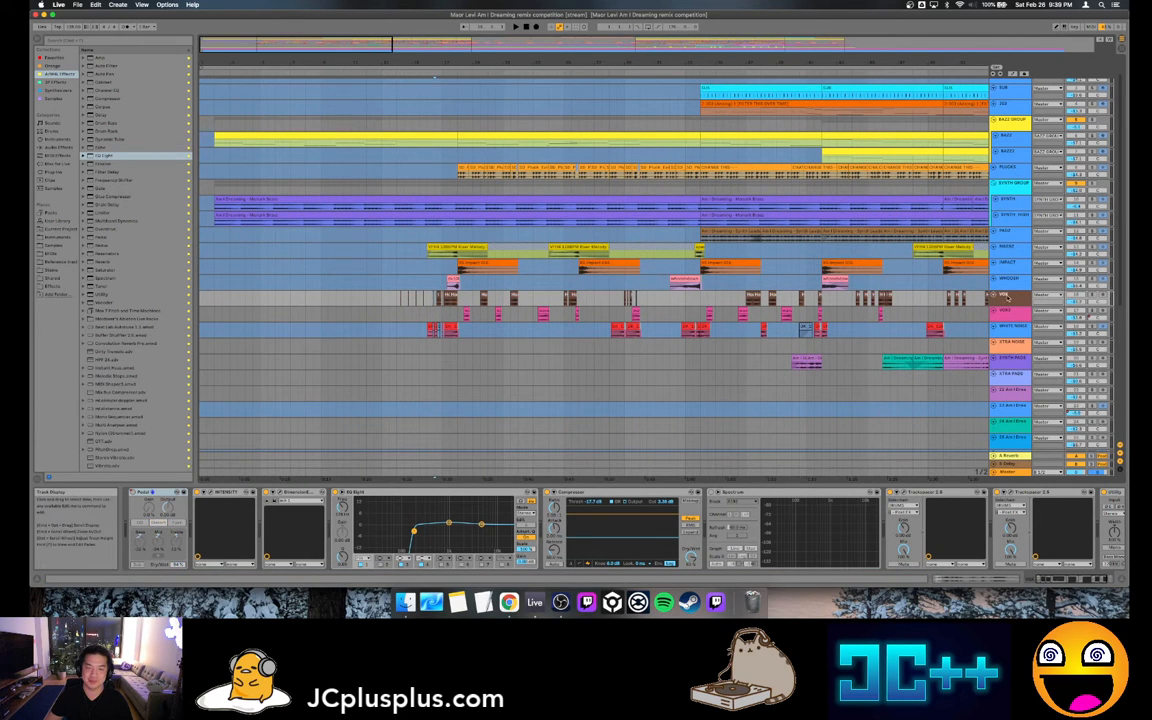
key("space")
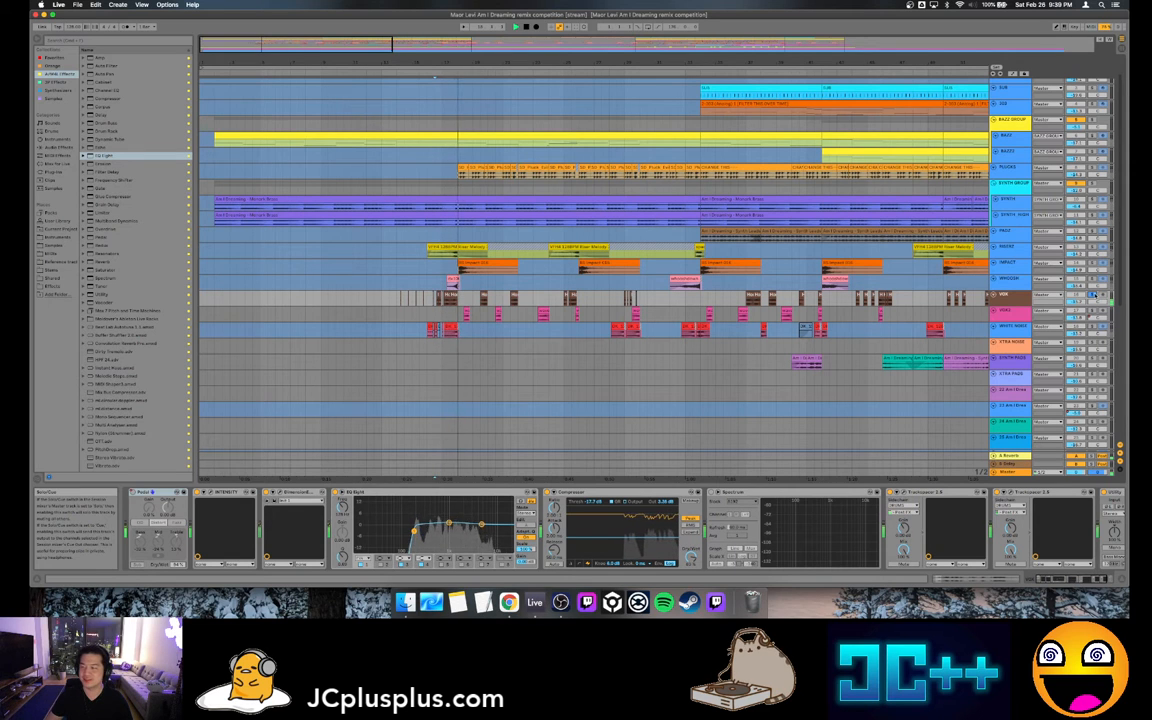
key("space")
left_click(1094, 295)
left_click_drag(806, 62, 410, 45)
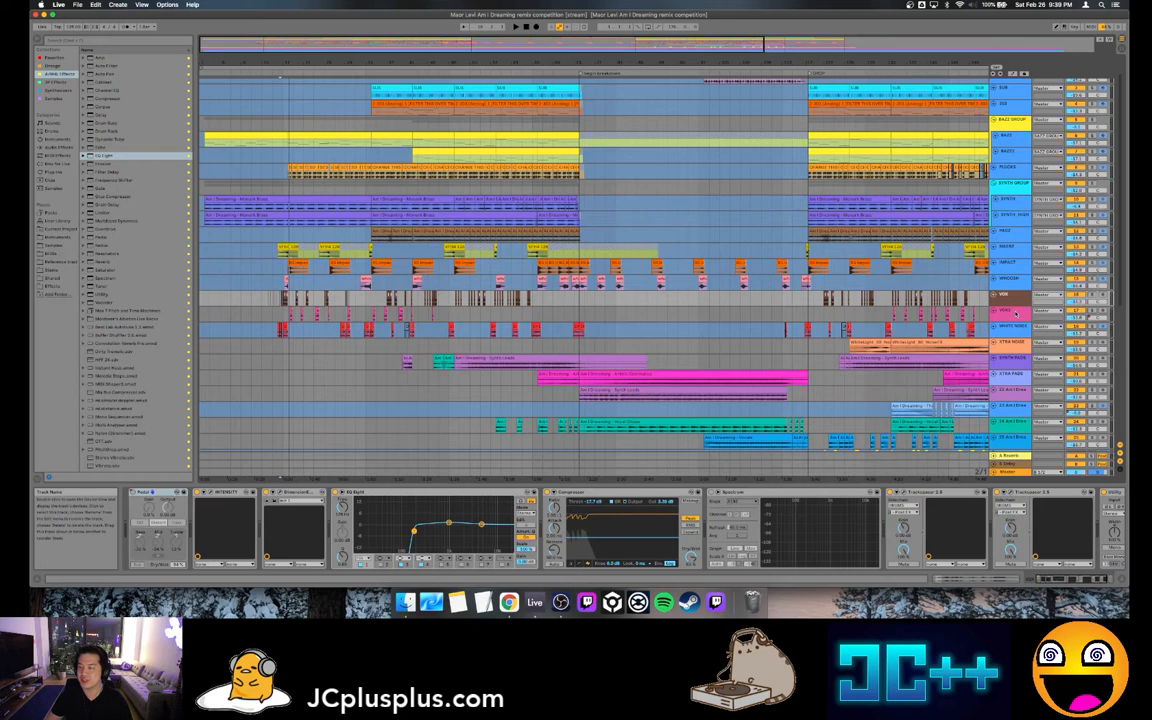
left_click(1016, 314)
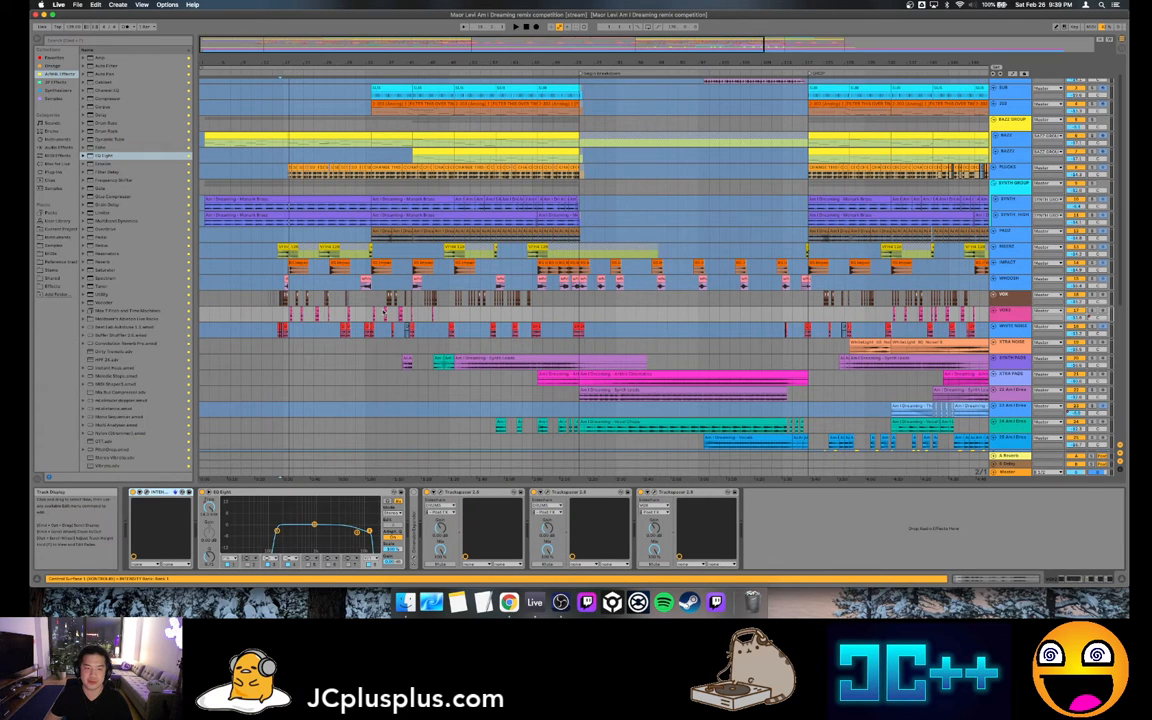
key("space")
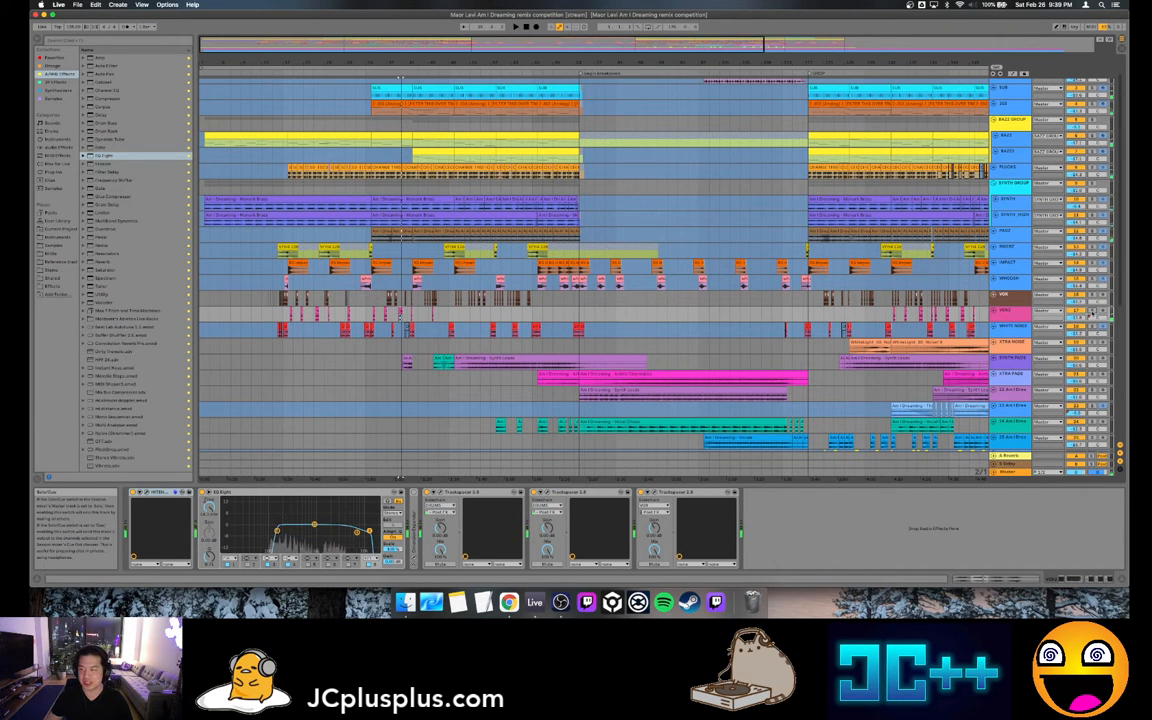
Check the Live version and edition in the program's About information and close it
left_click(41, 5)
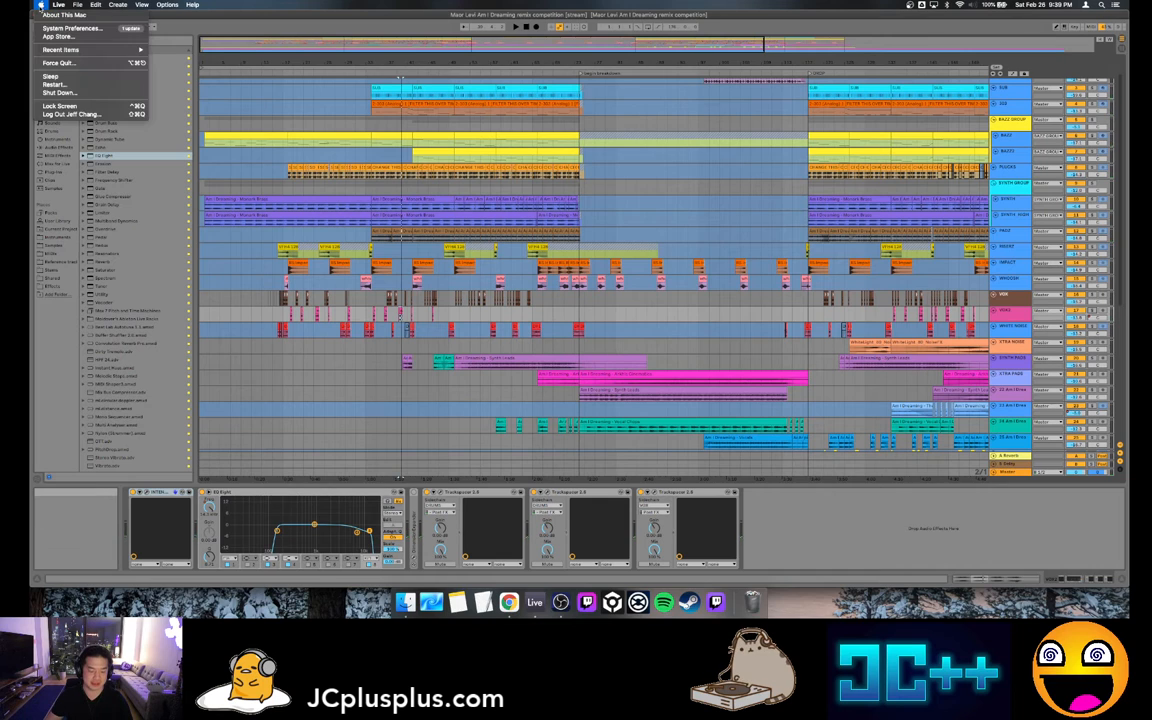
left_click(47, 18)
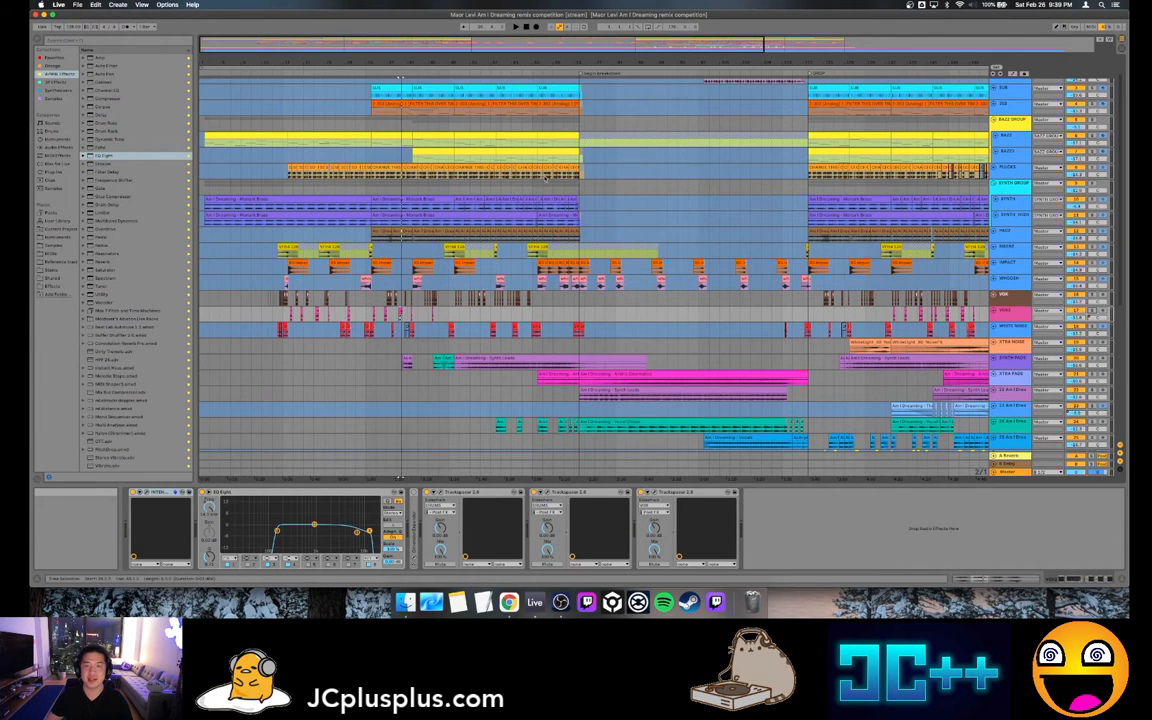
left_click(56, 5)
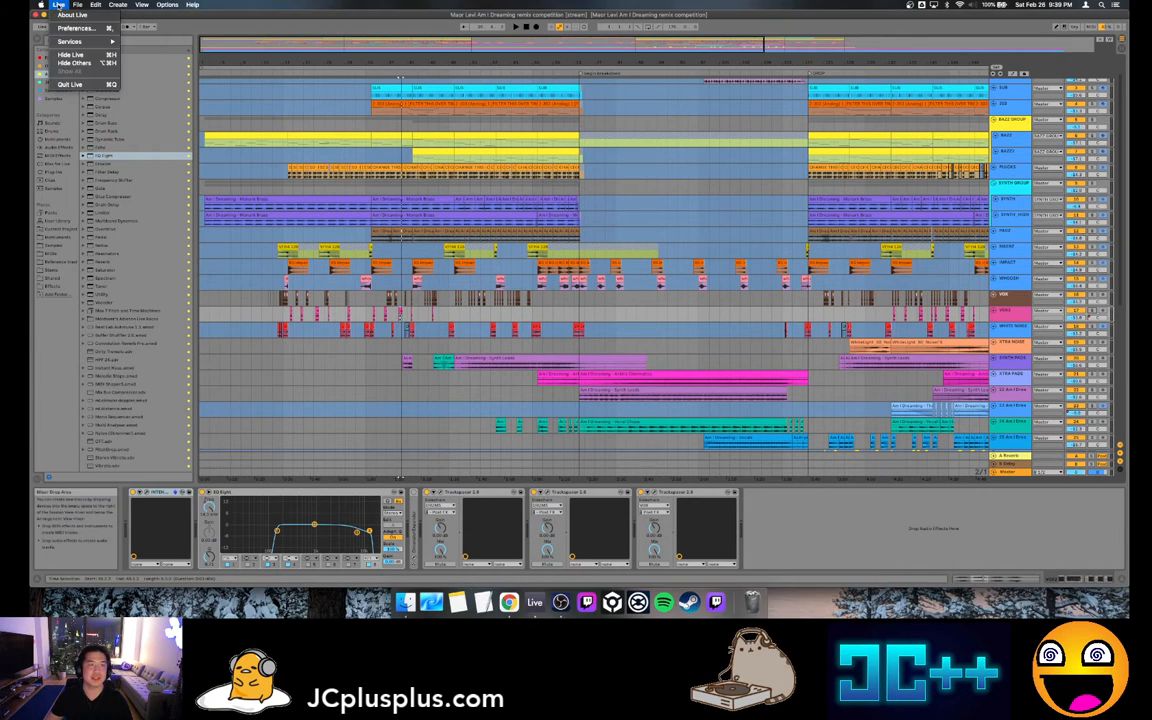
left_click(56, 5)
left_click(56, 5)
left_click(62, 16)
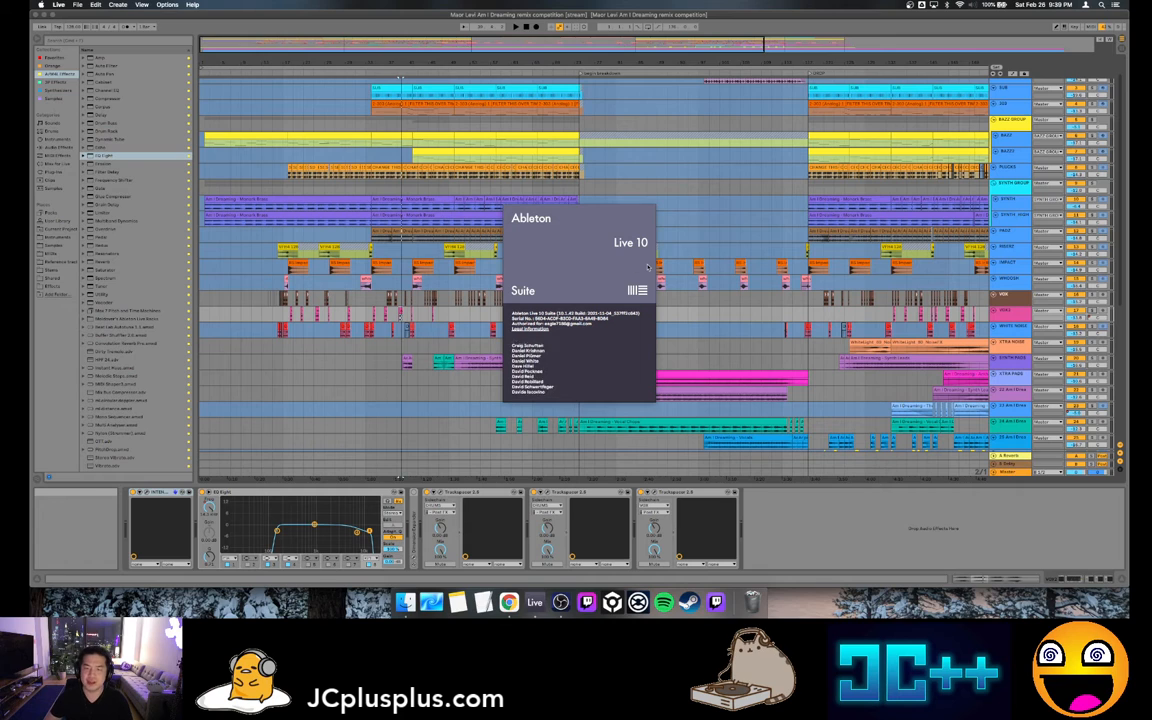
left_click(630, 208)
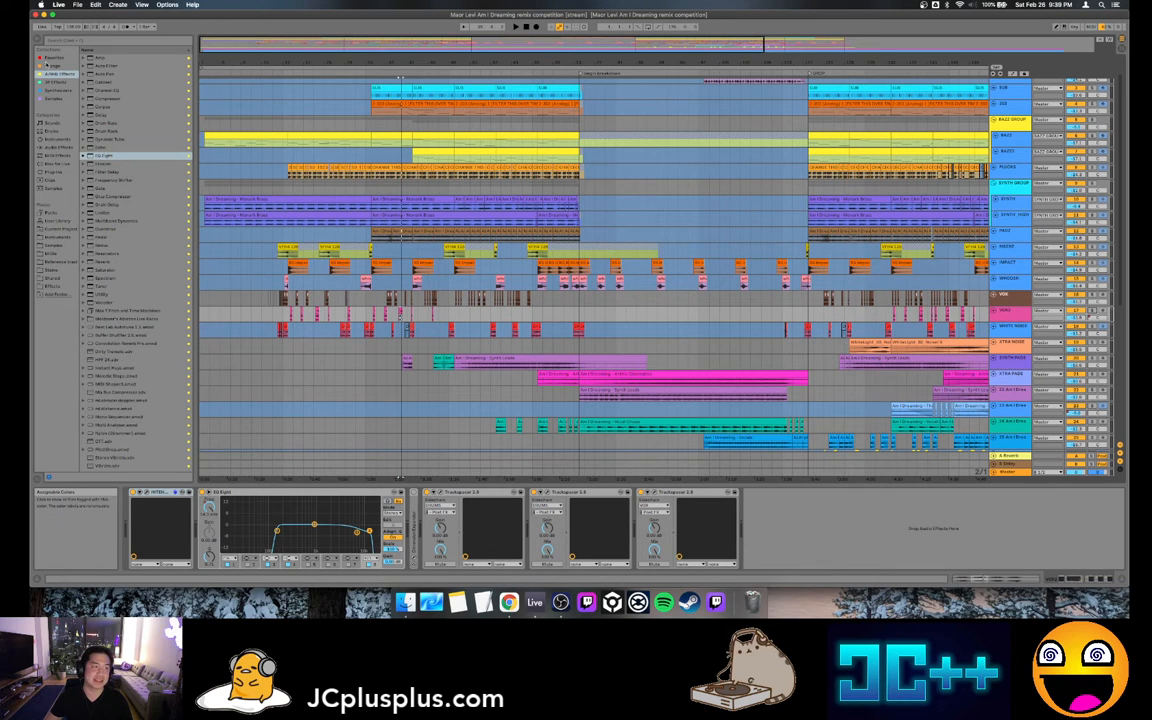
Browse the collections of third-party effects and synthesizers
left_click(52, 82)
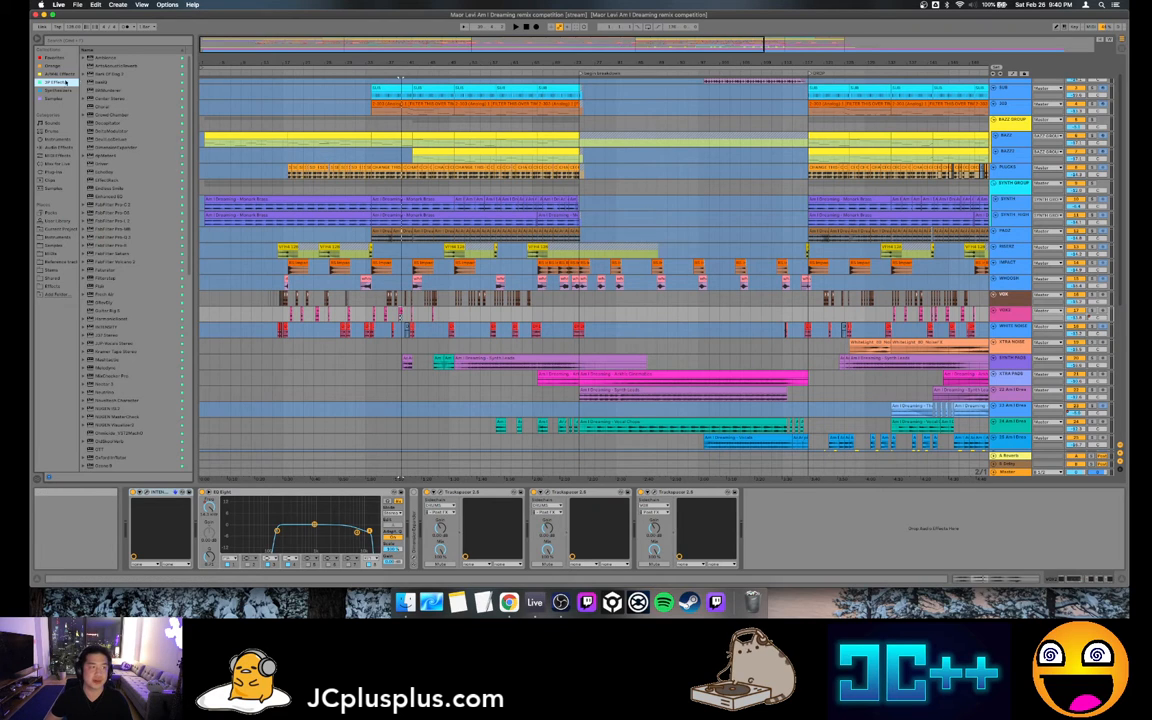
left_click(58, 90)
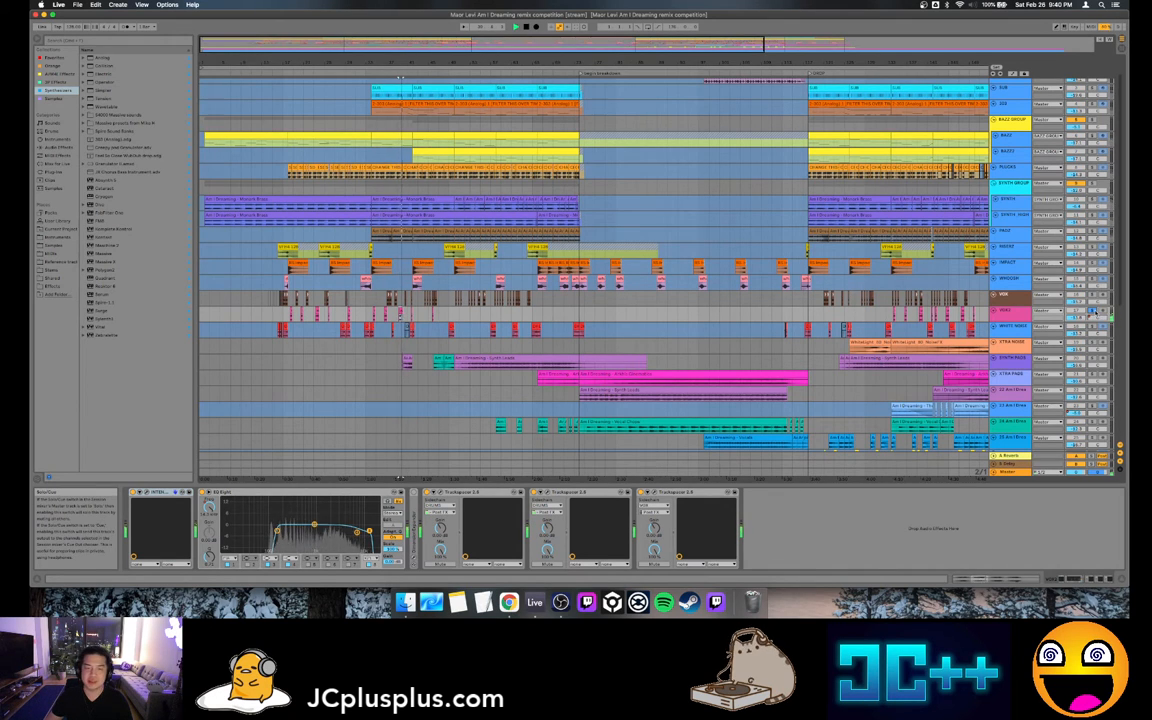
Examine the devices of the WHITE NOISE and XTRA NOISE tracks and audition each in solo
left_click(495, 330)
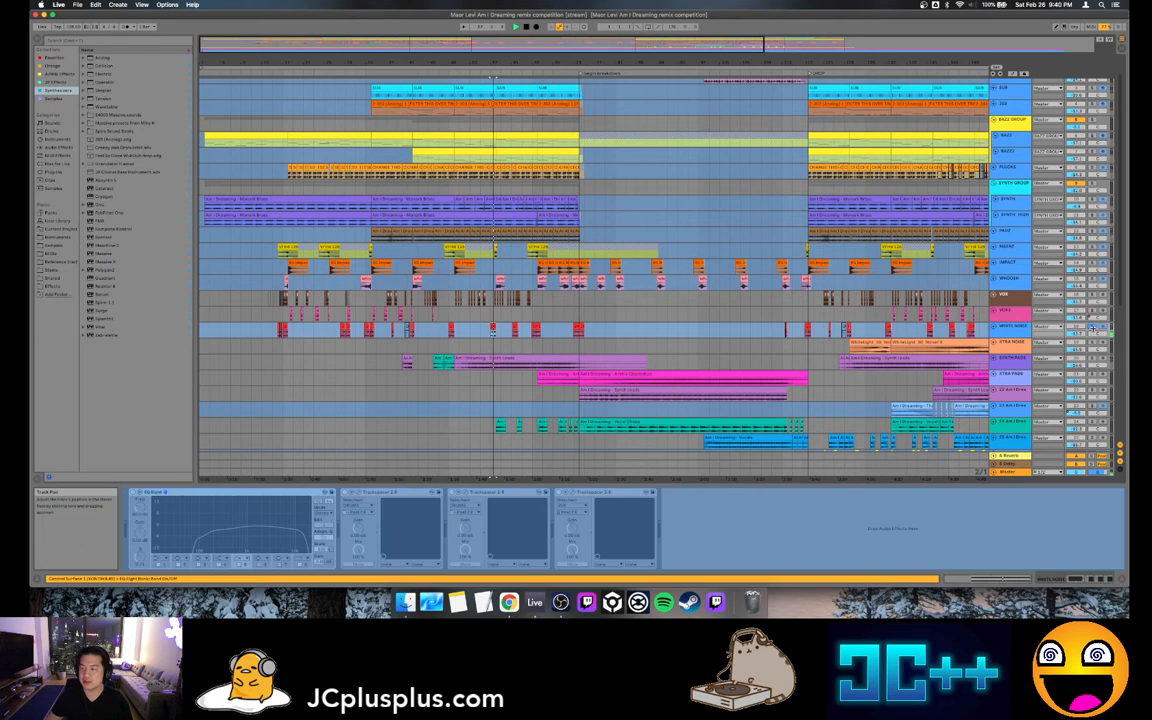
left_click(994, 344)
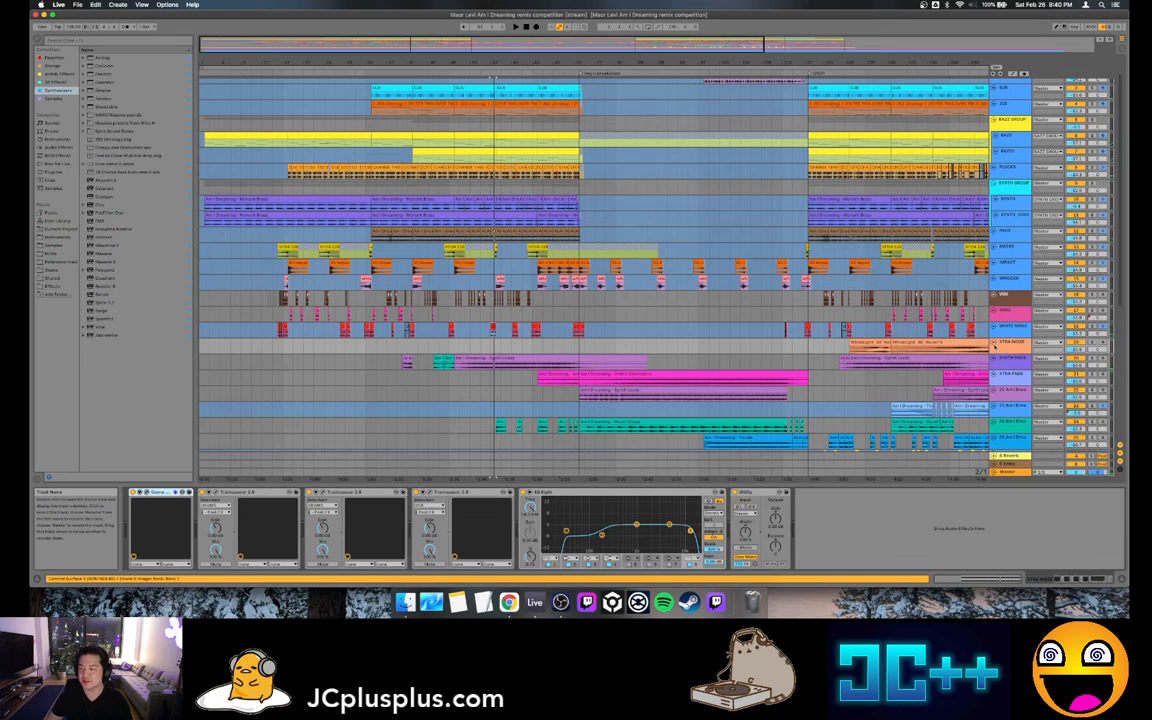
left_click(981, 349)
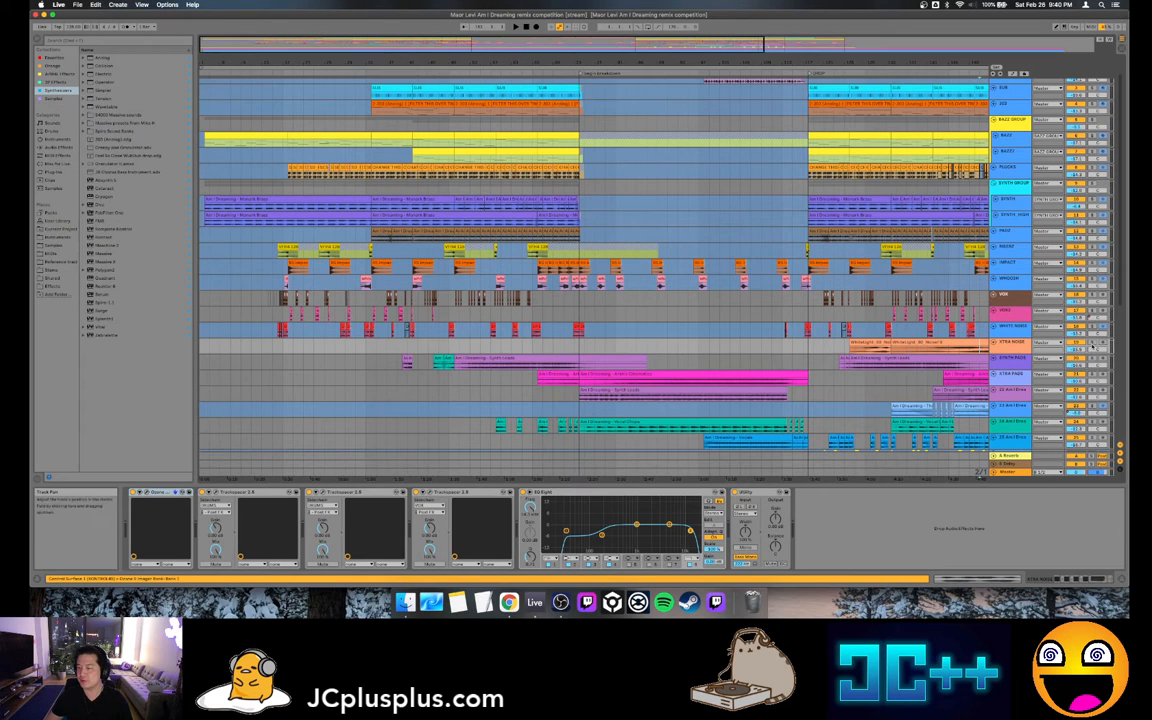
key("space")
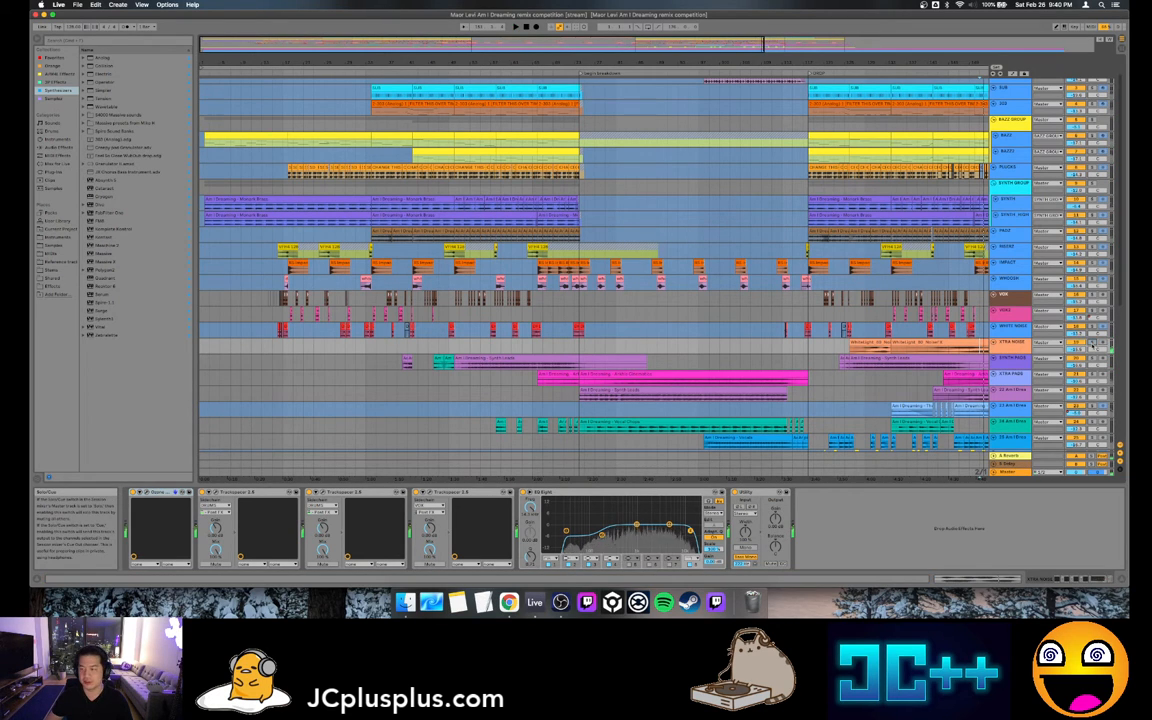
Audition the SYNTH PADS track in solo within the second drop and examine its device chain
left_click(865, 362)
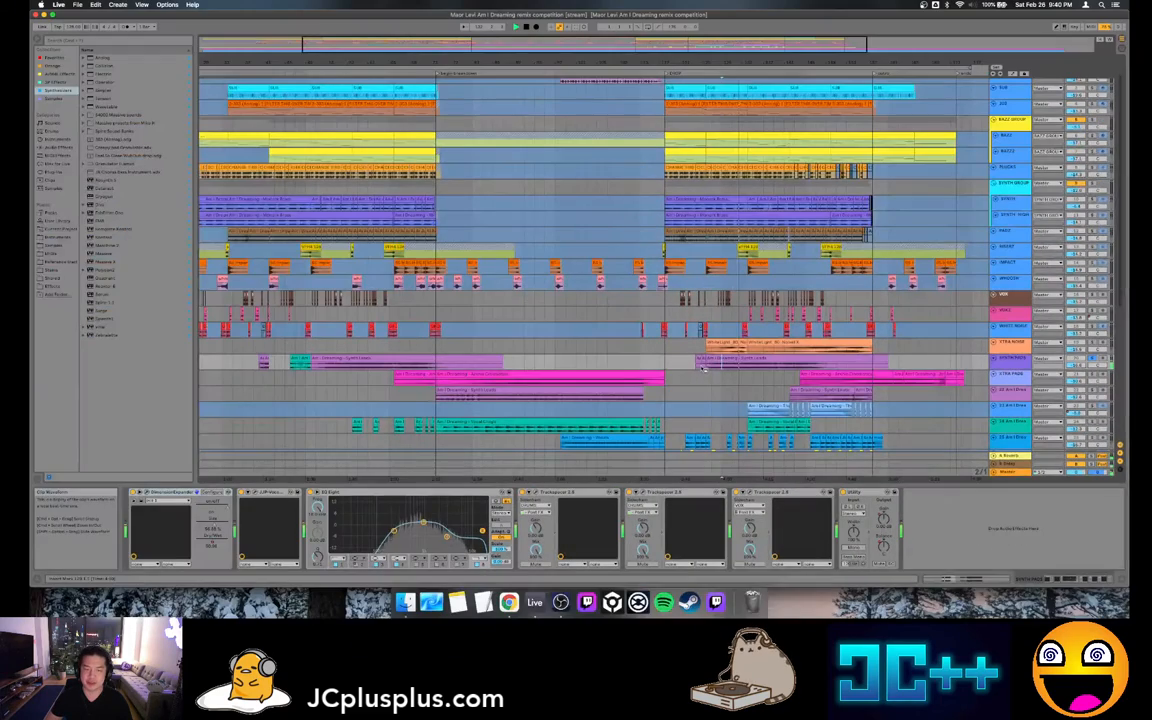
scroll(491, 474, "left", 5)
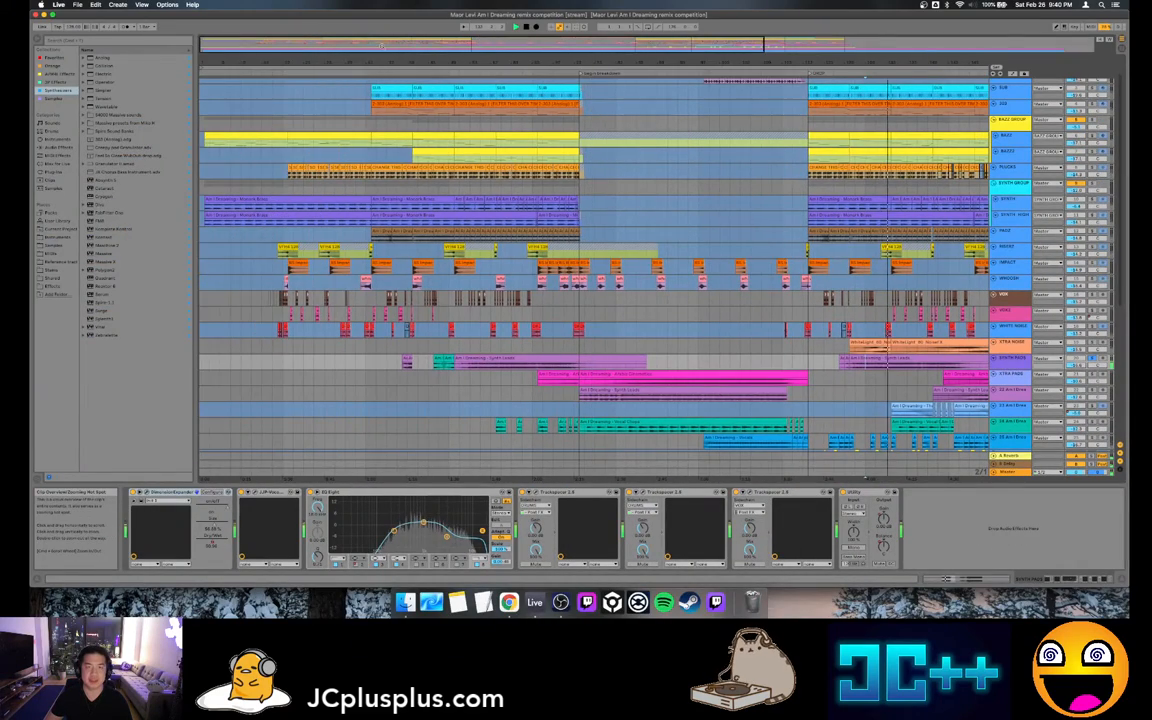
key("space")
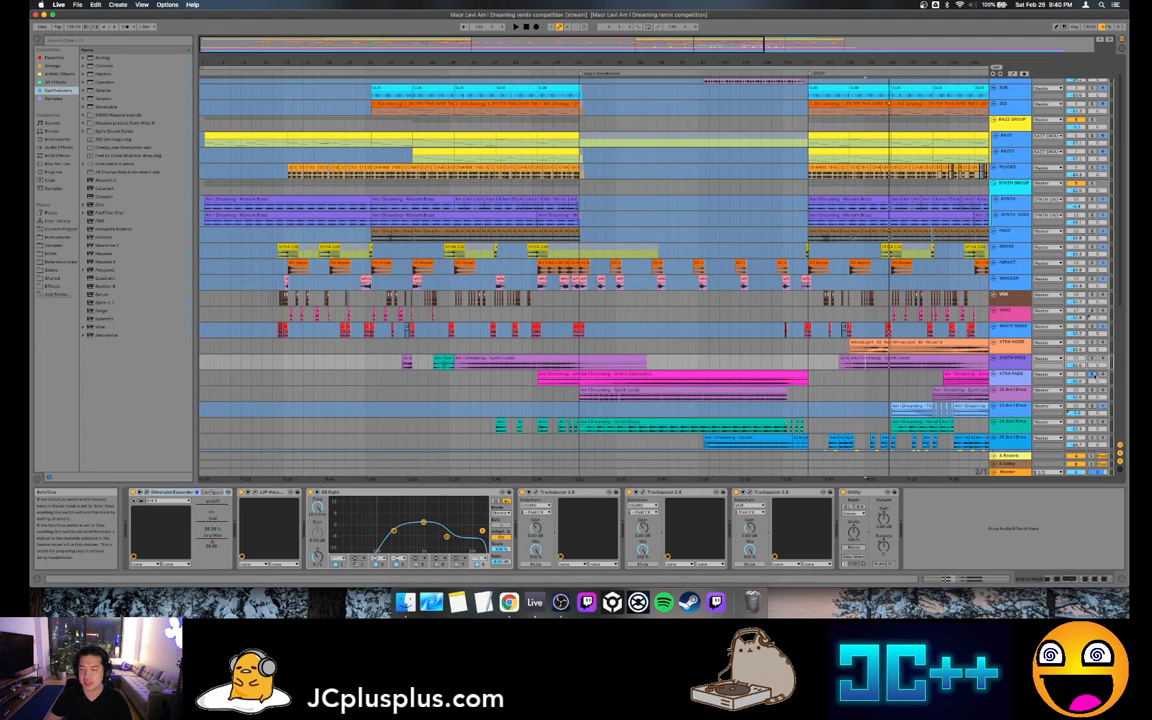
Audition the XTRA PADS track in solo near the outro and examine its device chain
scroll(978, 383, "down", 2)
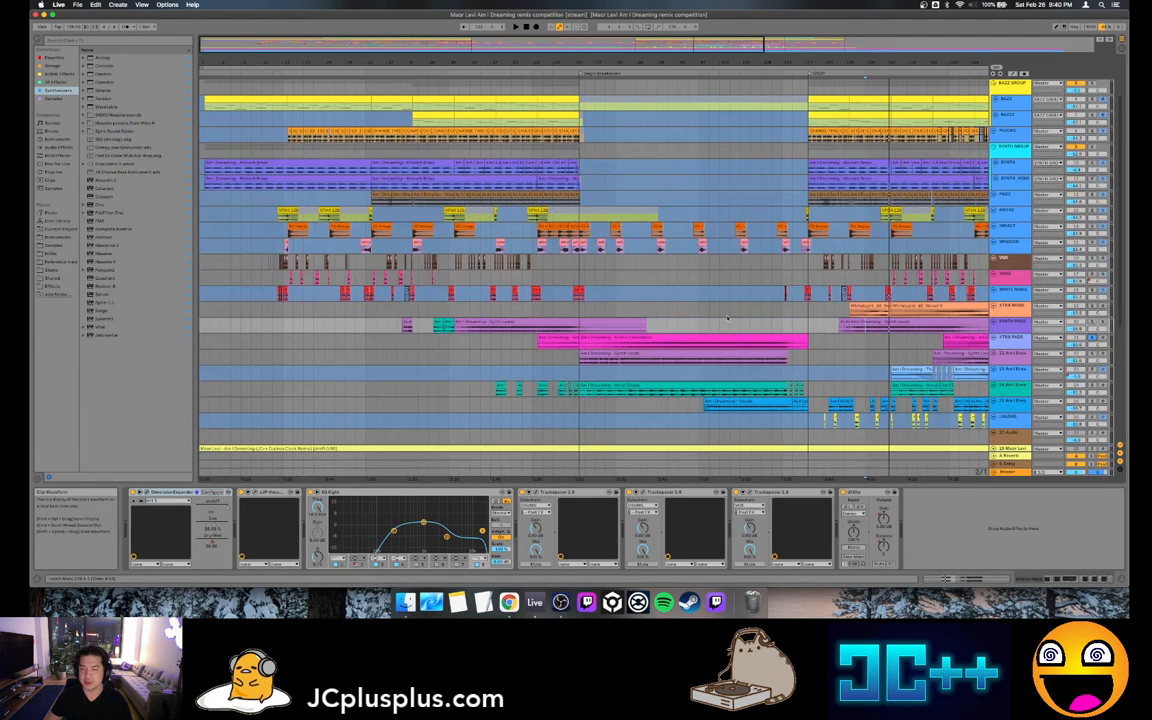
scroll(823, 345, "right", 5)
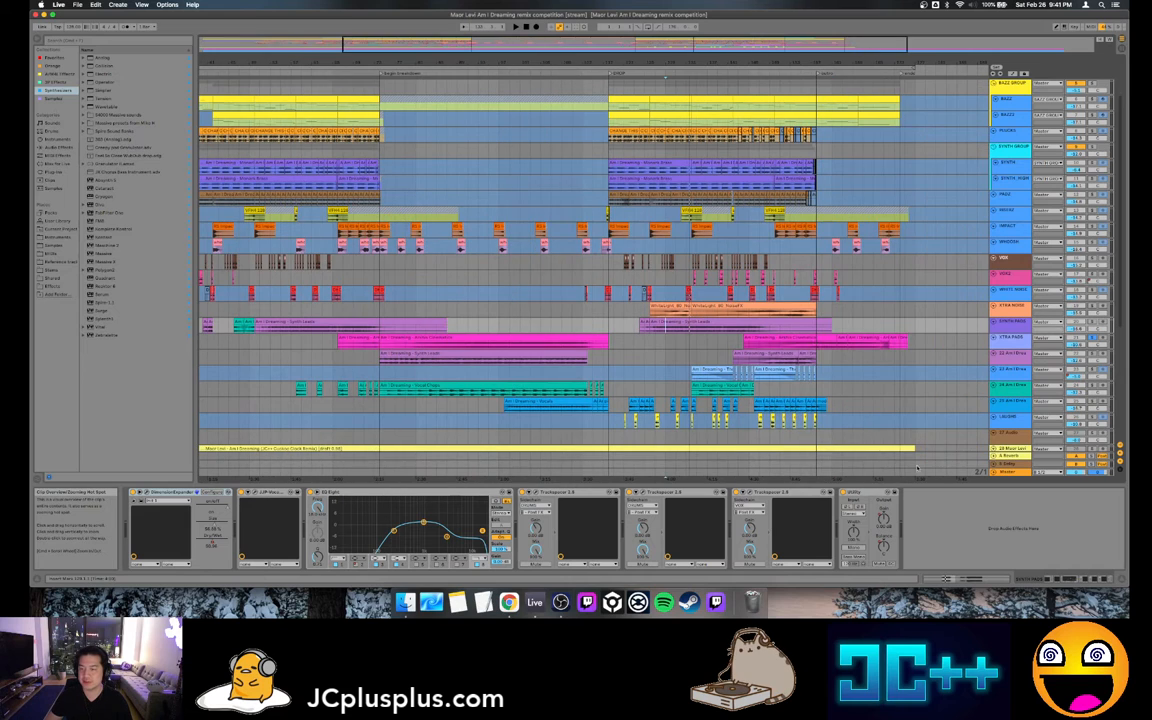
left_click(823, 345)
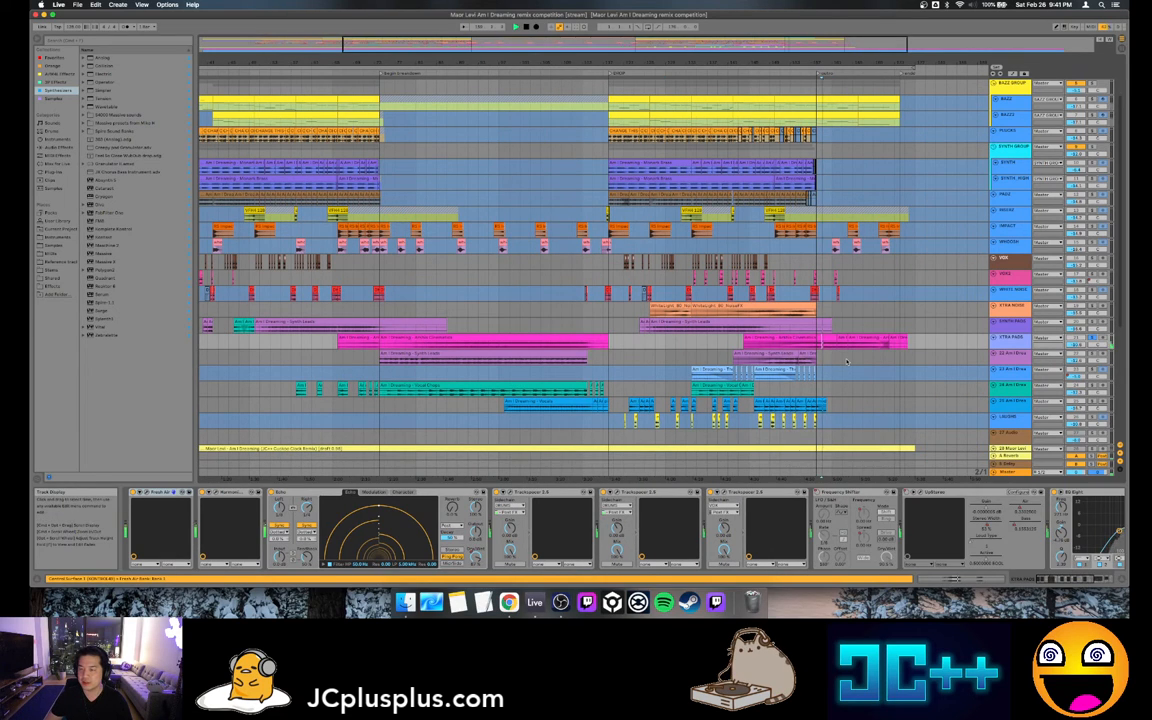
Examine the devices of the Am I Dreaming stem tracks from 22 to 25 and audition the laughs track in solo
left_click(1005, 381)
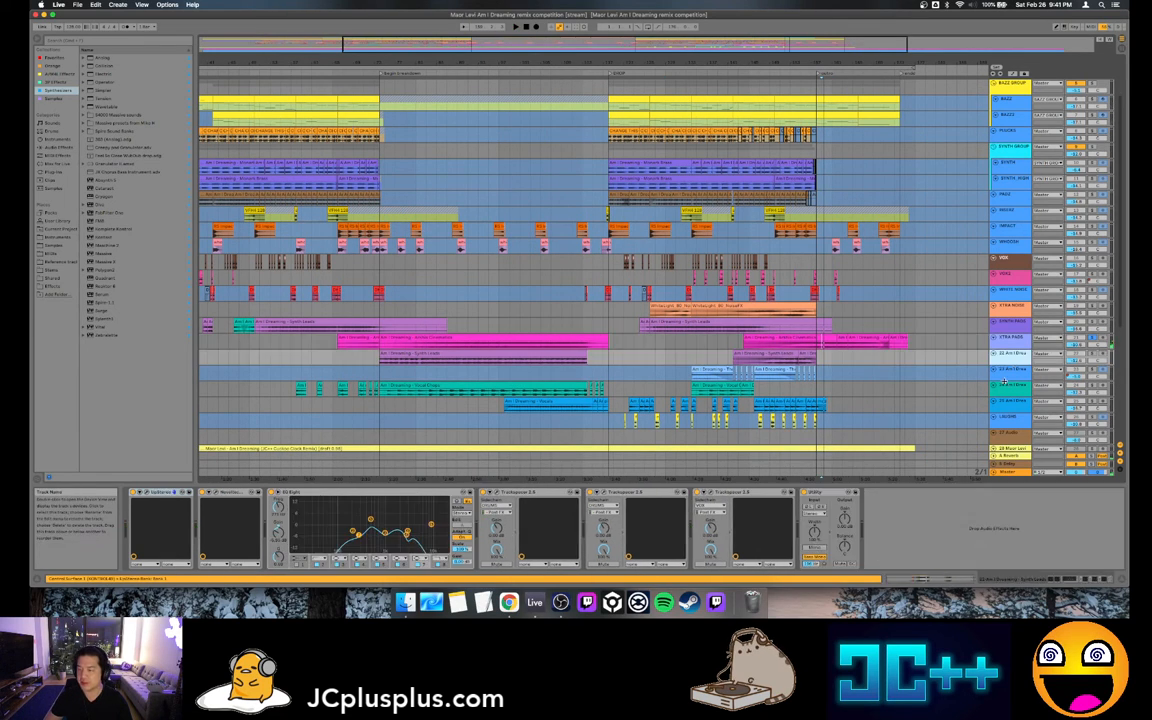
left_click(472, 401)
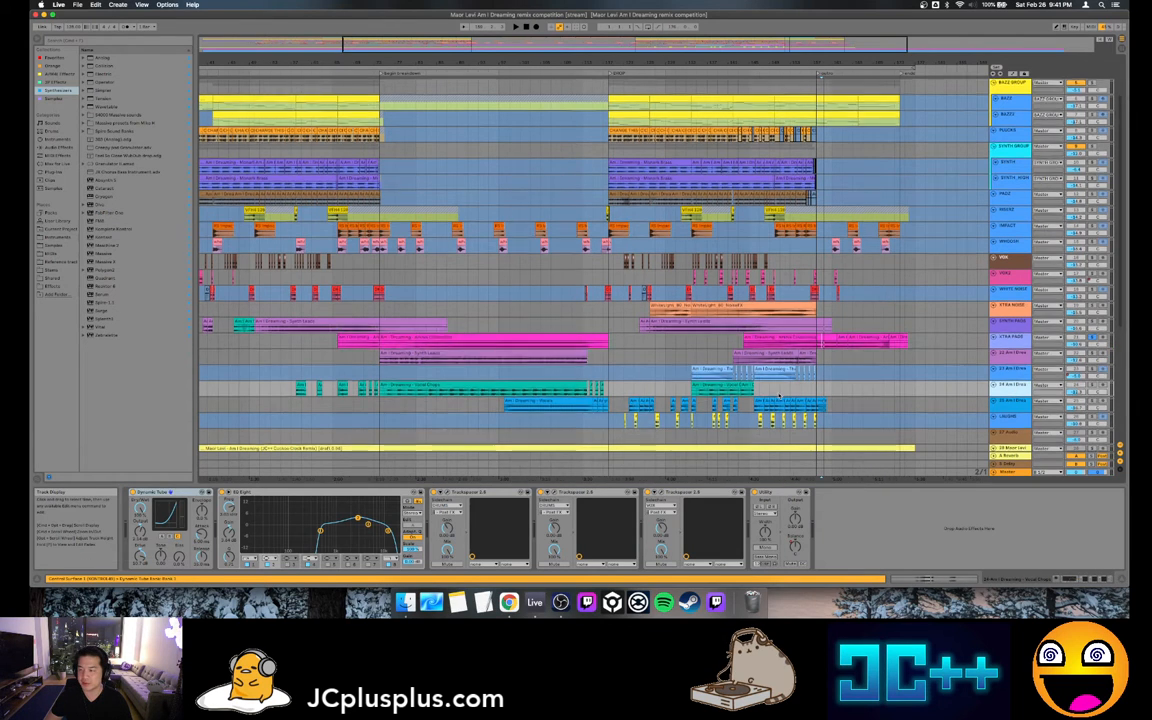
scroll(612, 373, "down", 3)
left_click(979, 371)
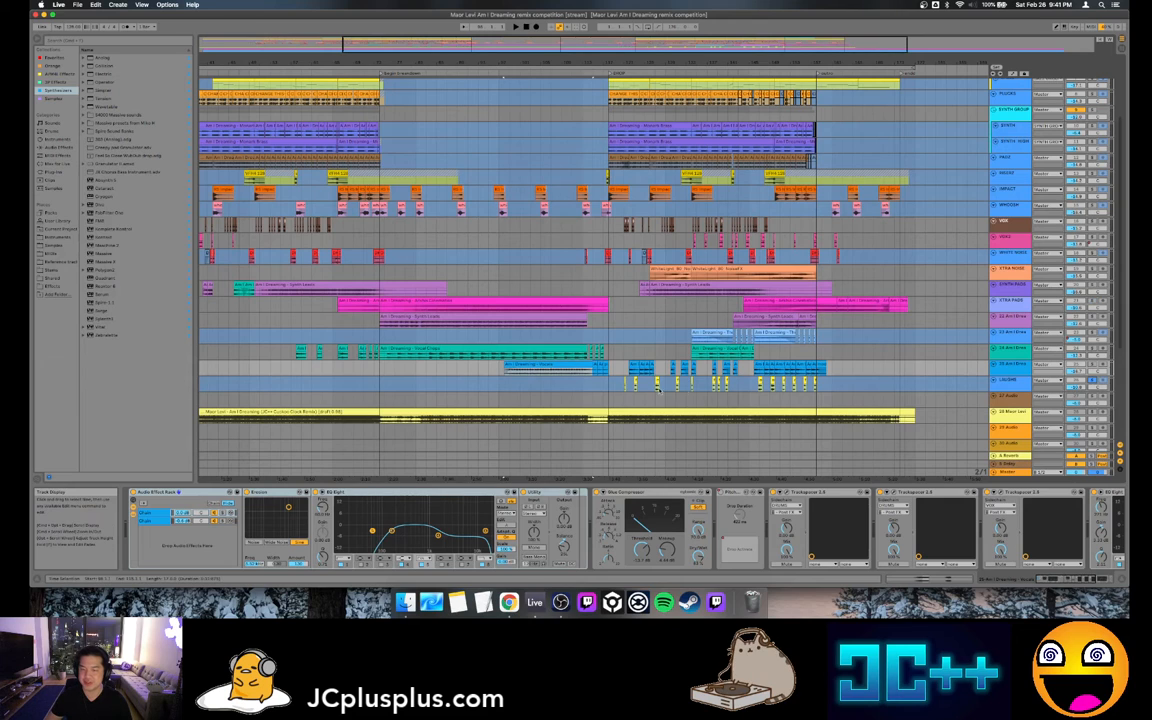
left_click(634, 381)
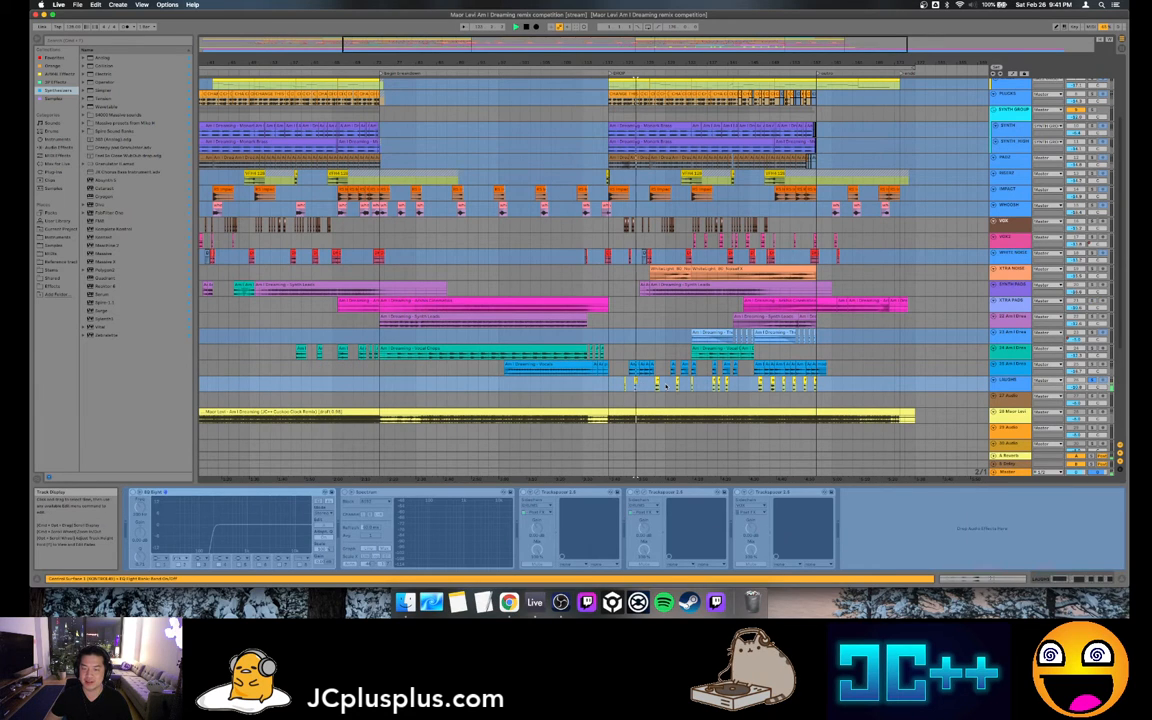
Finish auditioning the laughs track within the second drop and examine the device chain of the rendered draft track
left_click(656, 381)
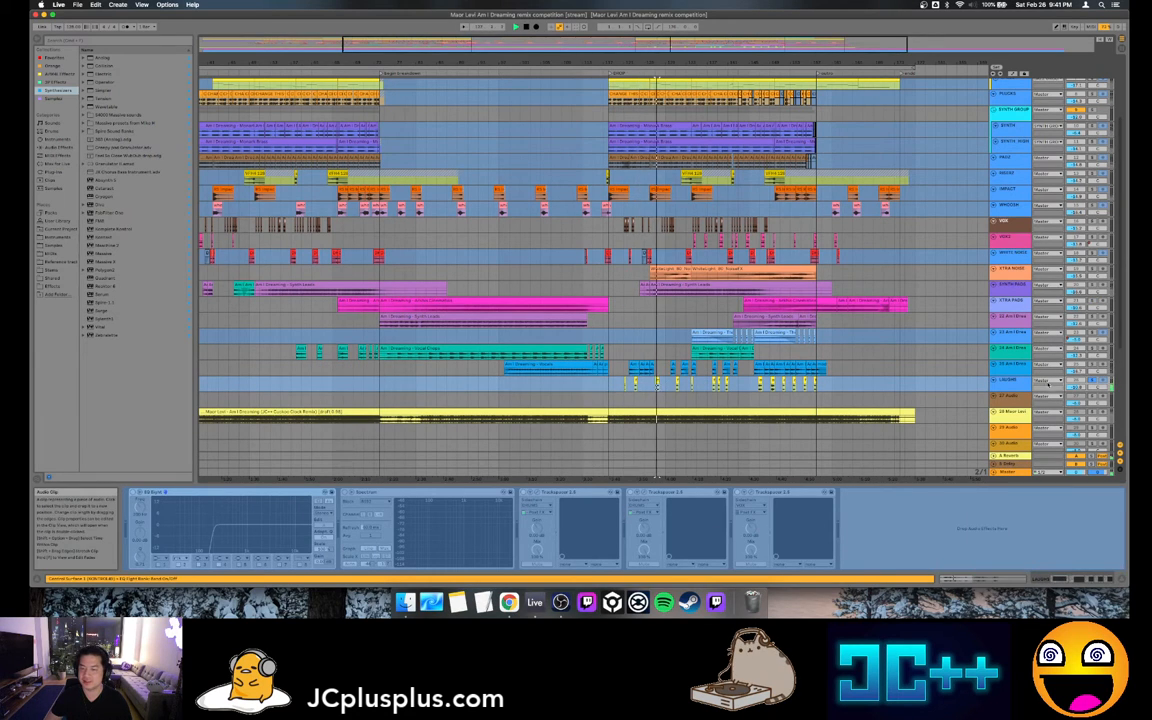
scroll(801, 354, "down", 5)
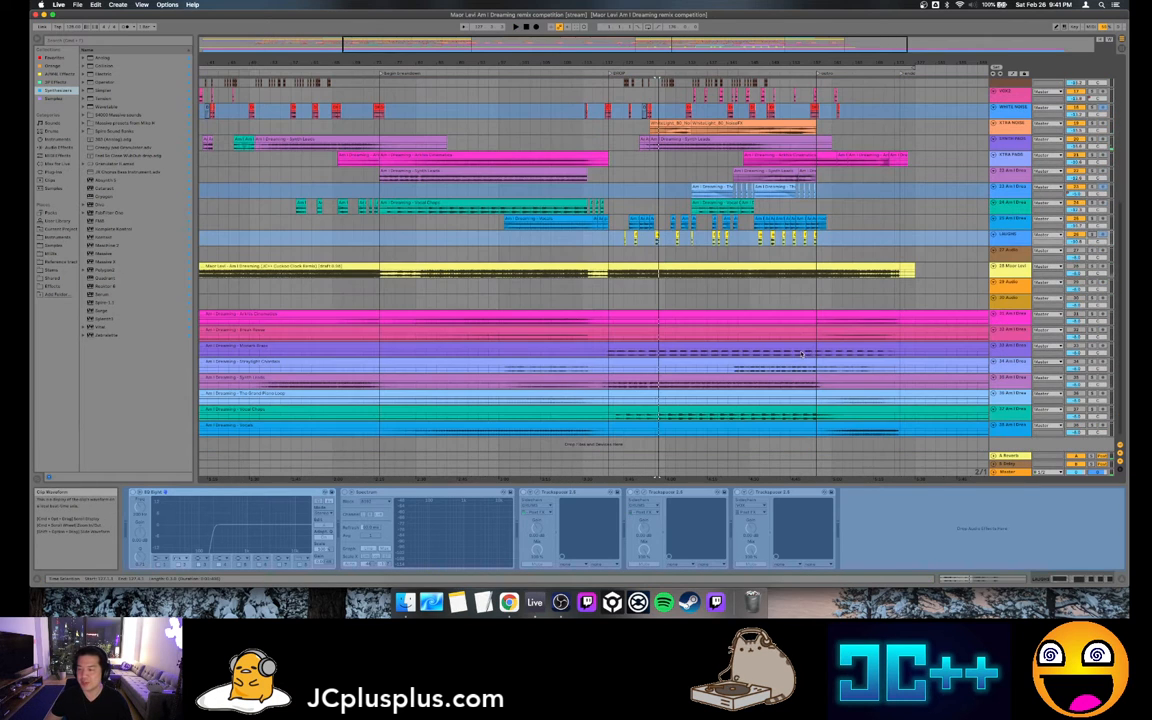
left_click(342, 264)
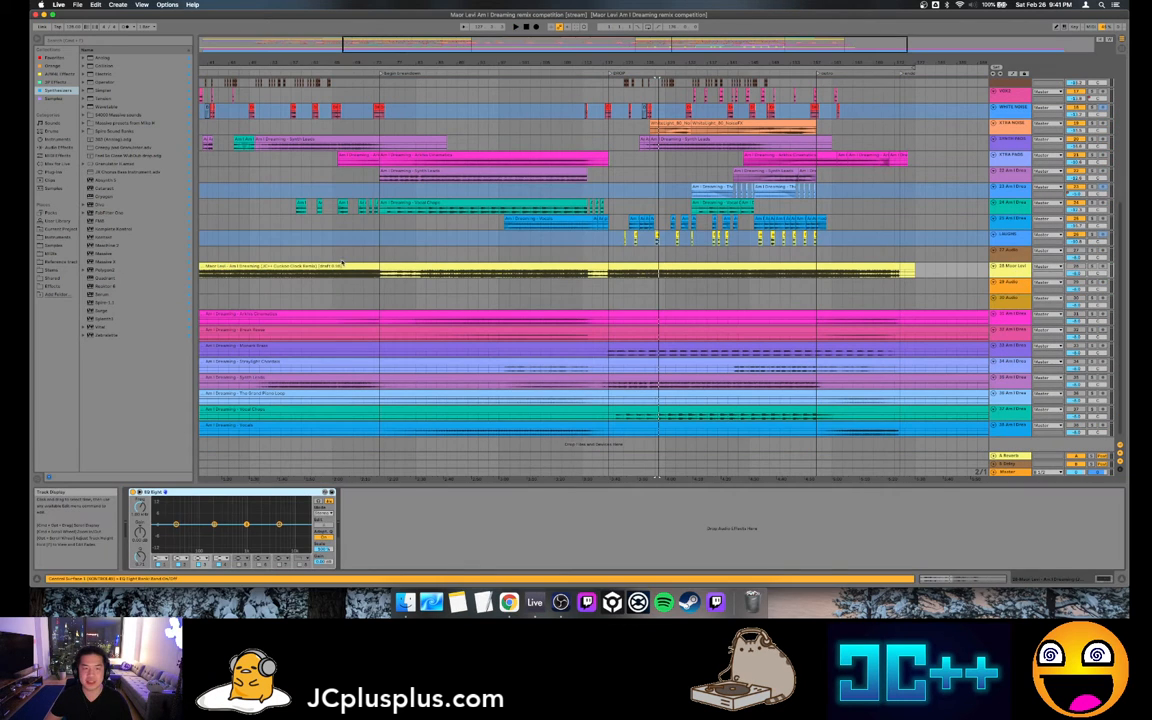
Audition the DRUMS track in solo near the start of the arrangement
scroll(468, 283, "up", 8)
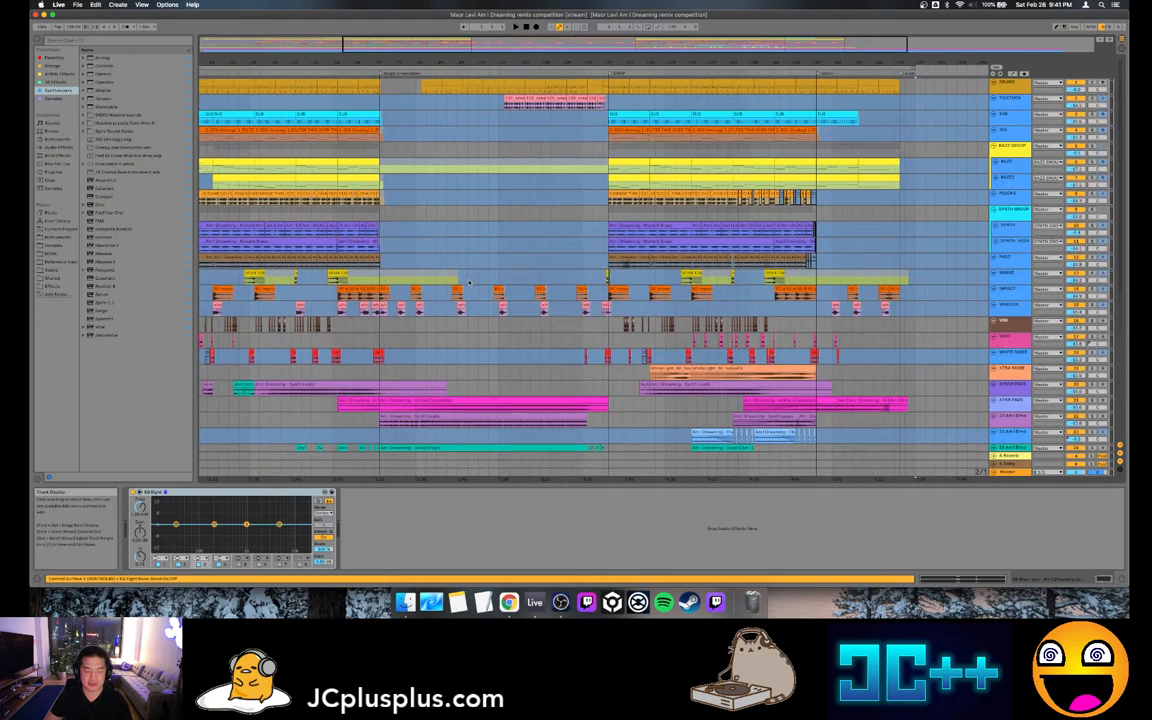
left_click_drag(500, 45, 361, 25)
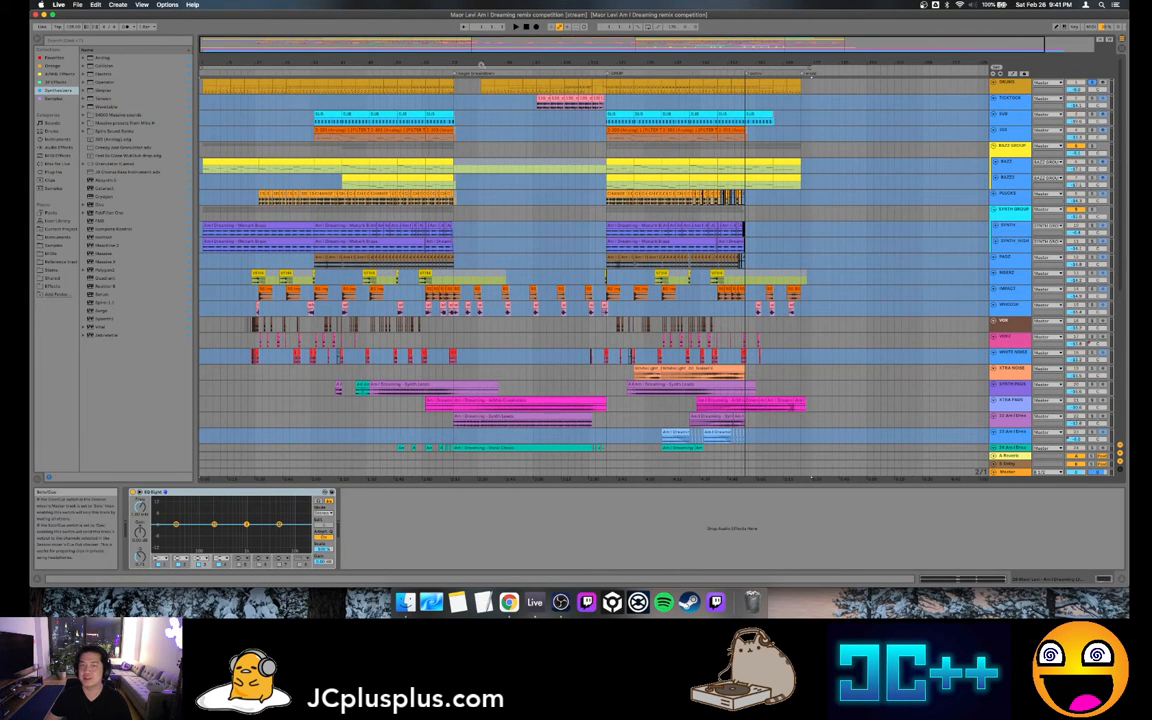
left_click(234, 83)
key("space")
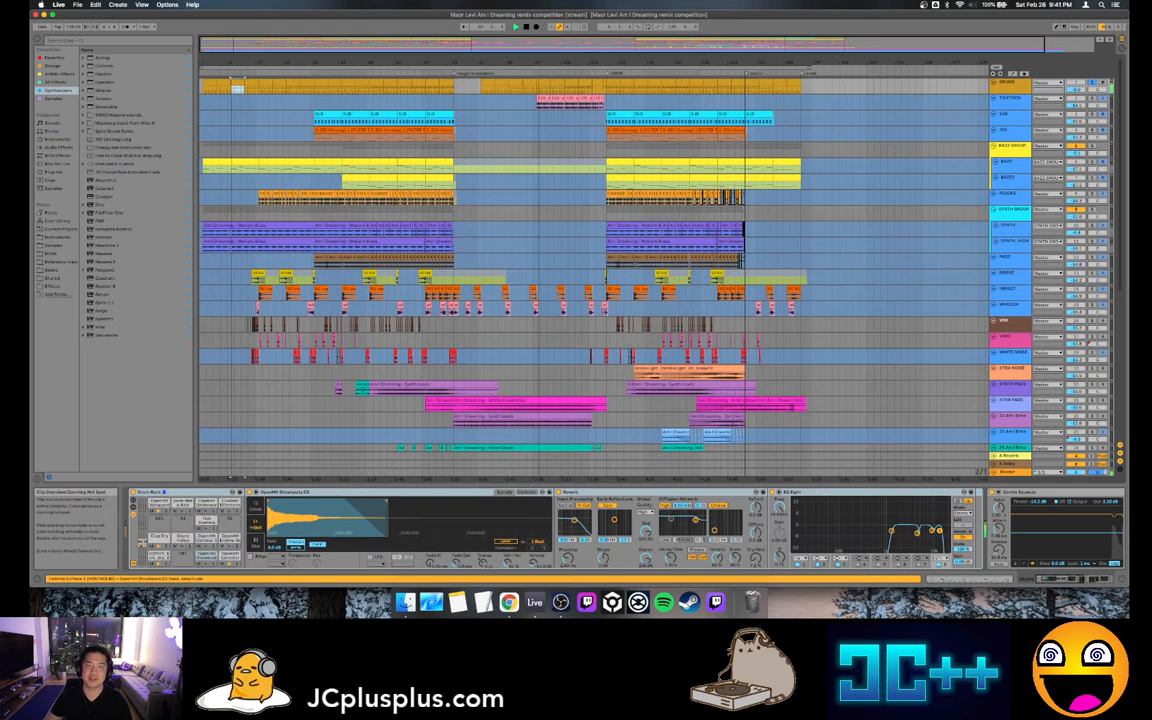
Examine the OpenHH Contour 1 pad in the DRUMS track's Drum Rack and preview another pad's sound
left_click_drag(236, 45, 236, 80)
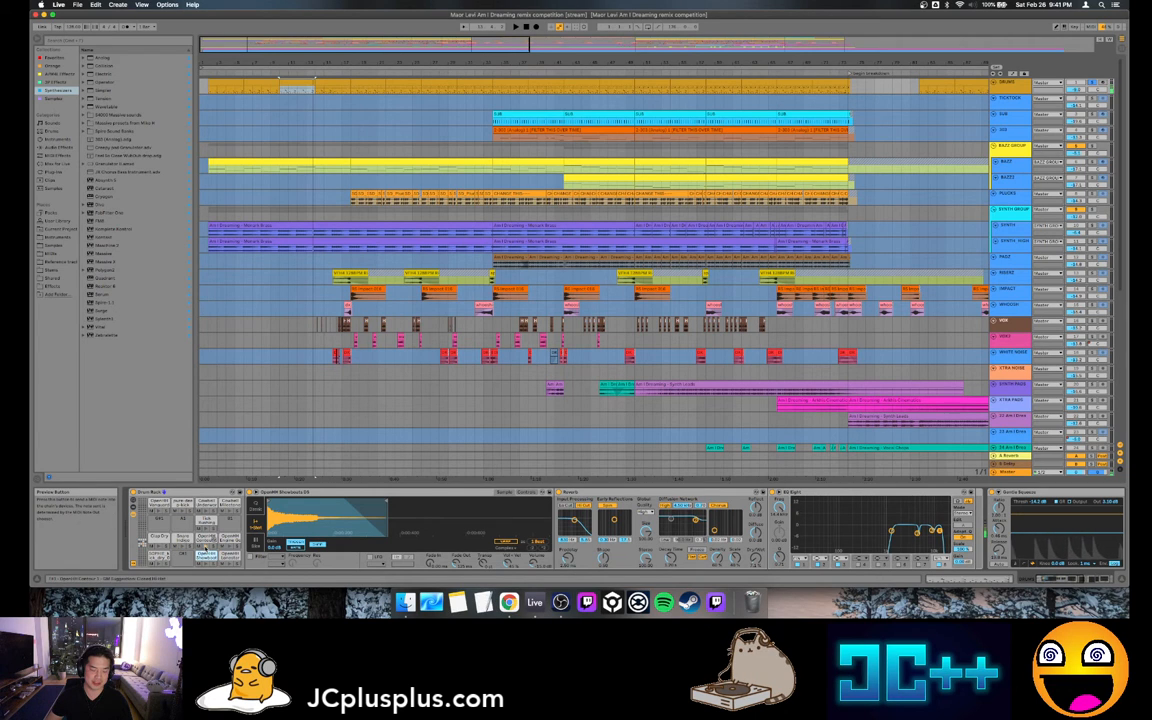
left_click(205, 538)
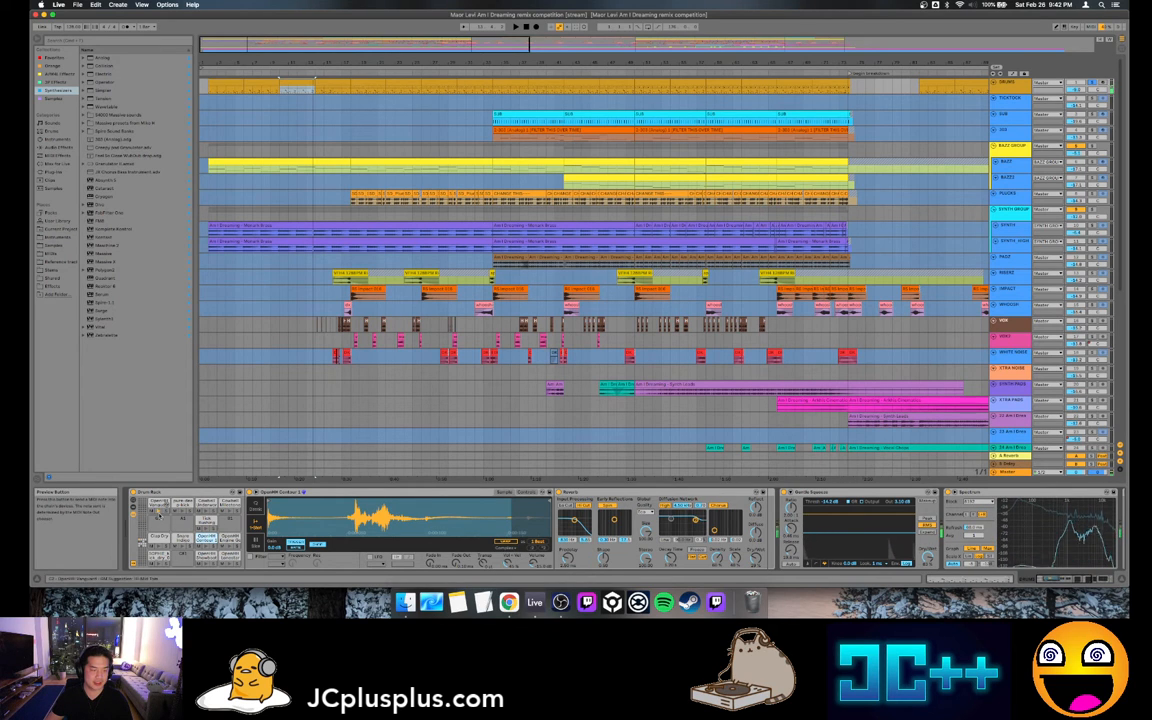
left_click(231, 512)
left_click(231, 512)
left_click(231, 512)
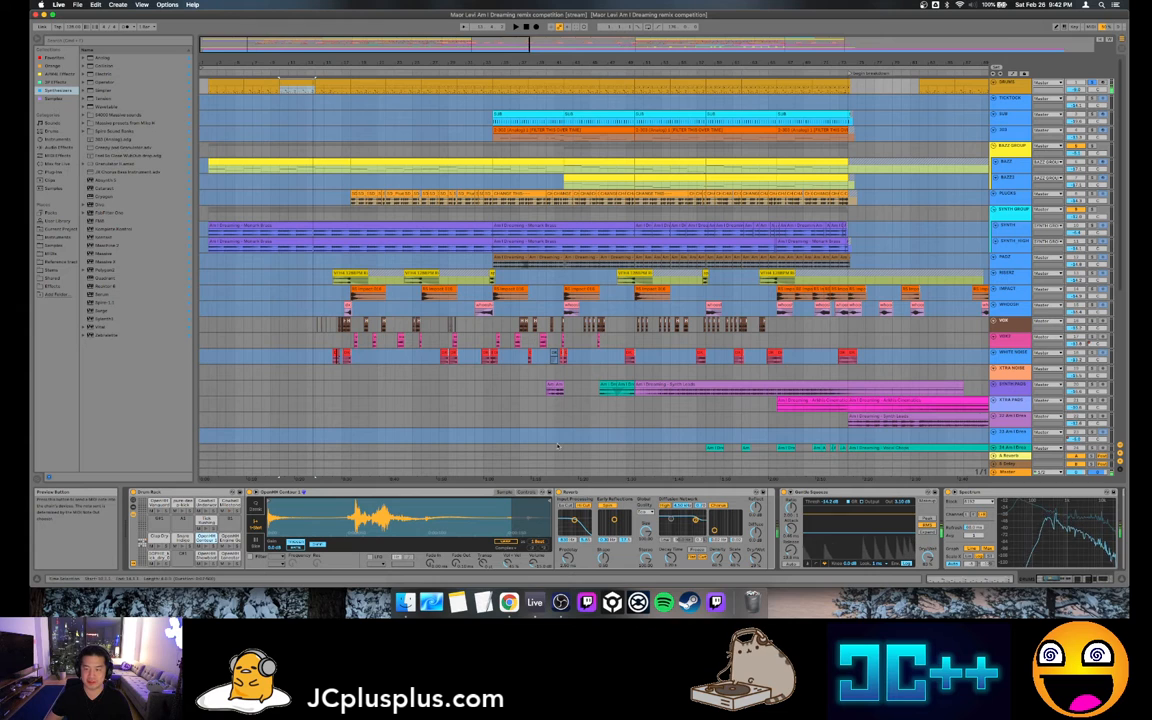
Solo the laughs track and audition its first clips after the start of the second drop
scroll(644, 184, "down", 5)
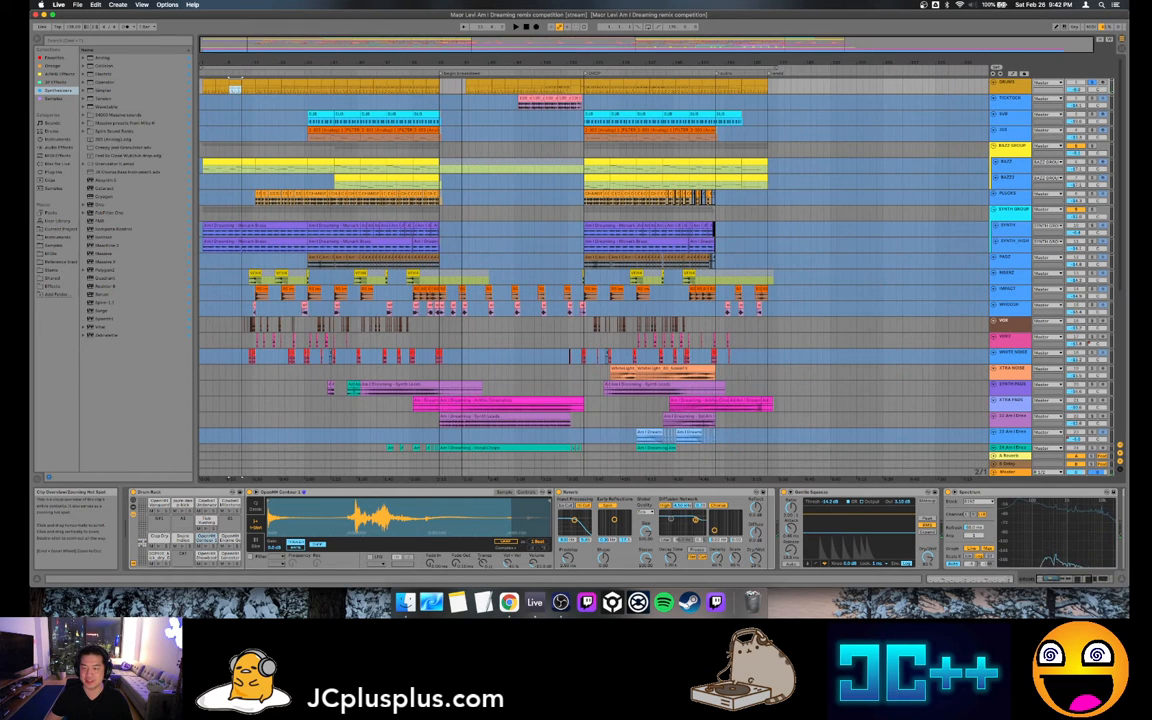
scroll(716, 382, "down", 4)
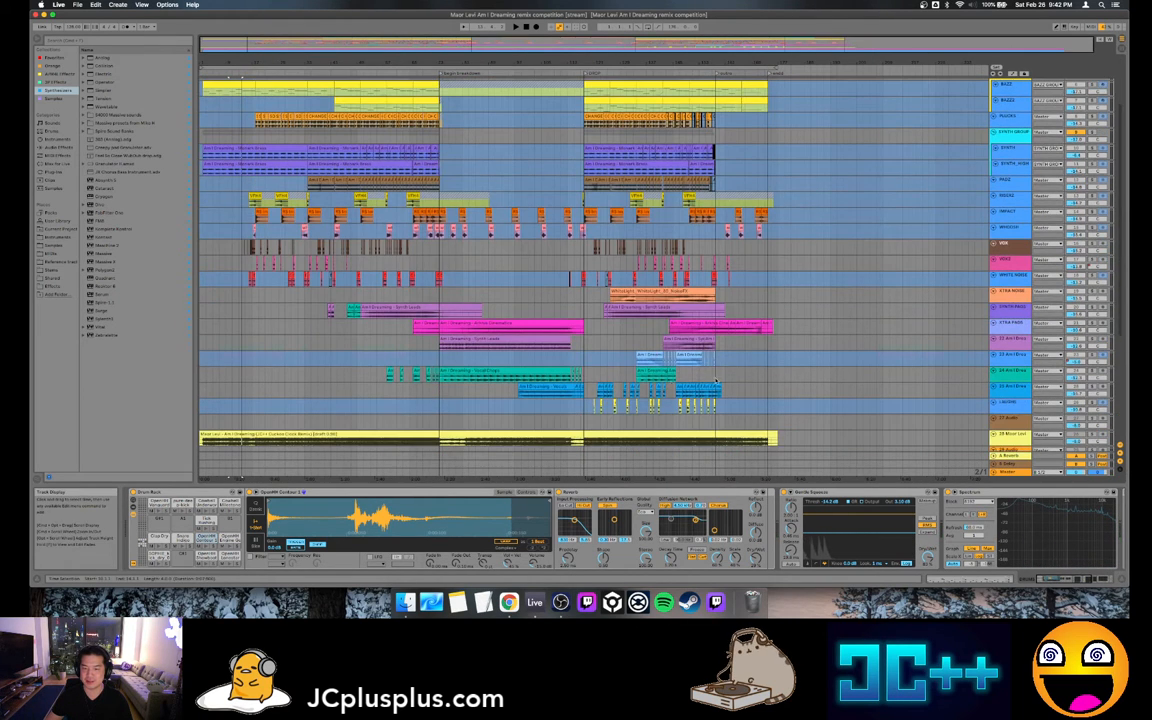
left_click(1103, 408)
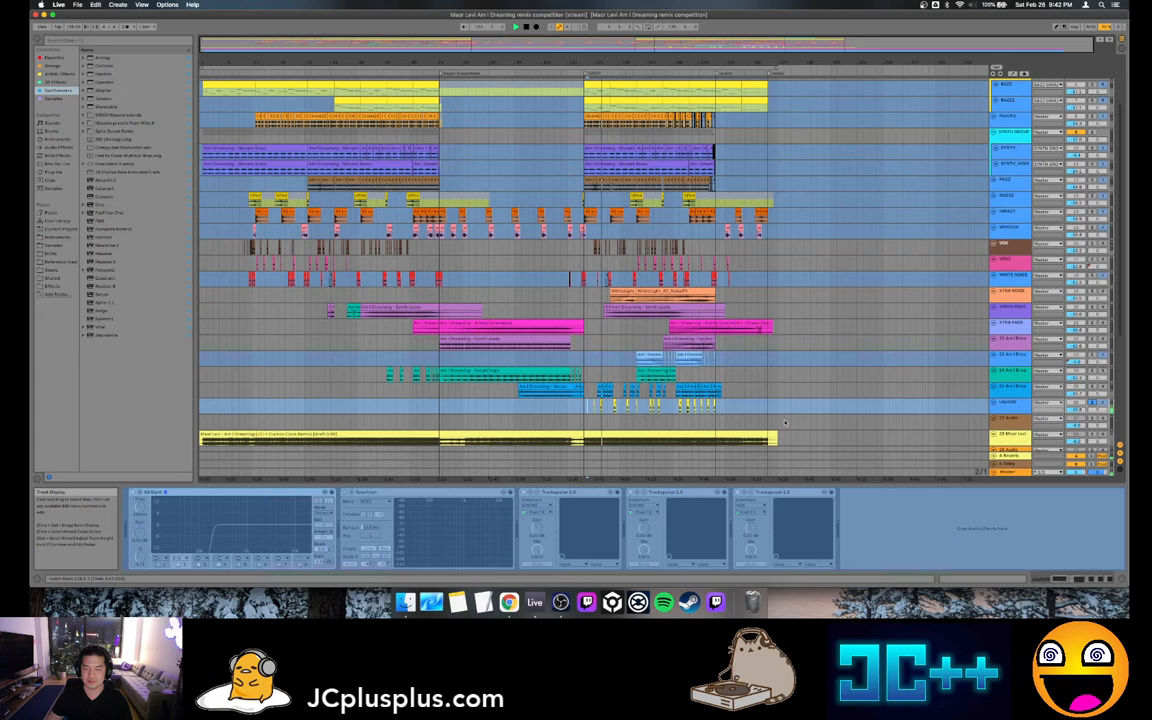
left_click(613, 405)
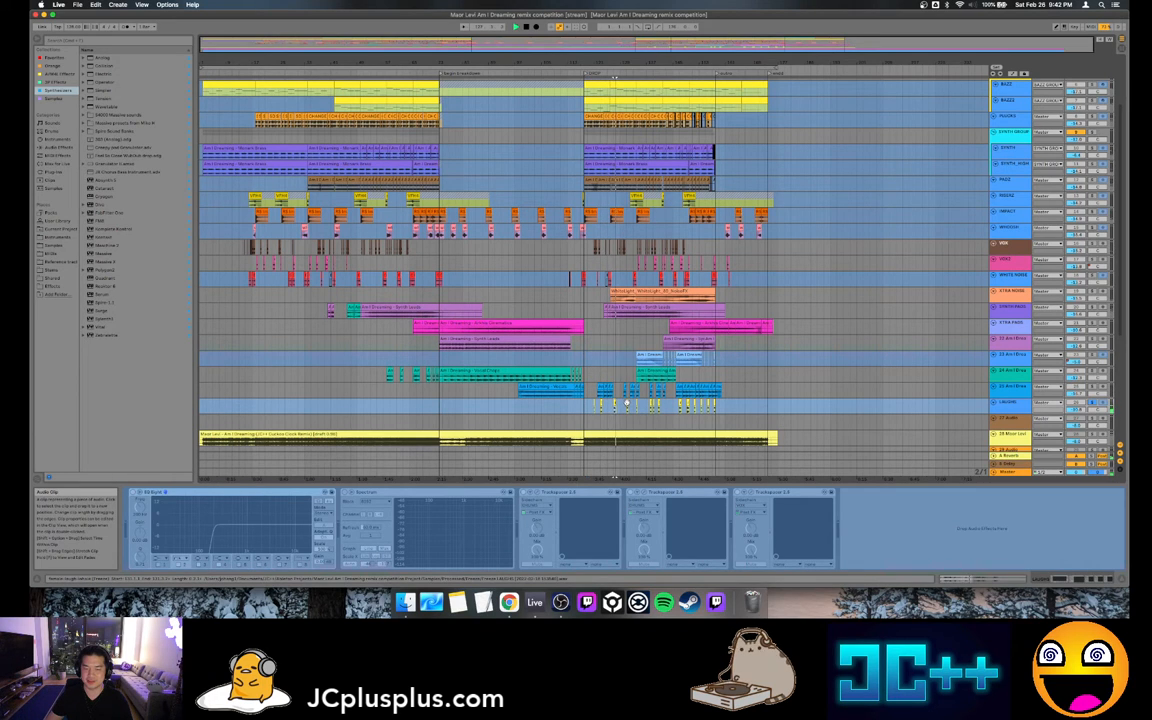
left_click(627, 403)
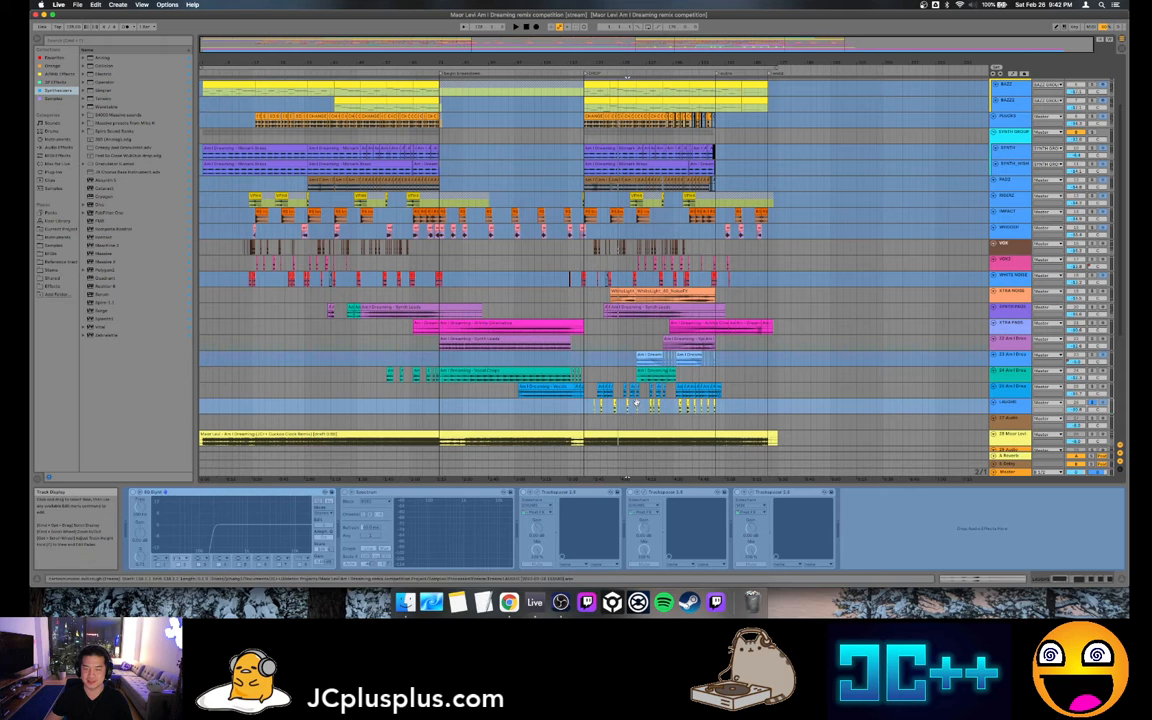
Audition the remaining laugh clips through the middle and end of the second drop
key("plus")
key("plus")
key("plus")
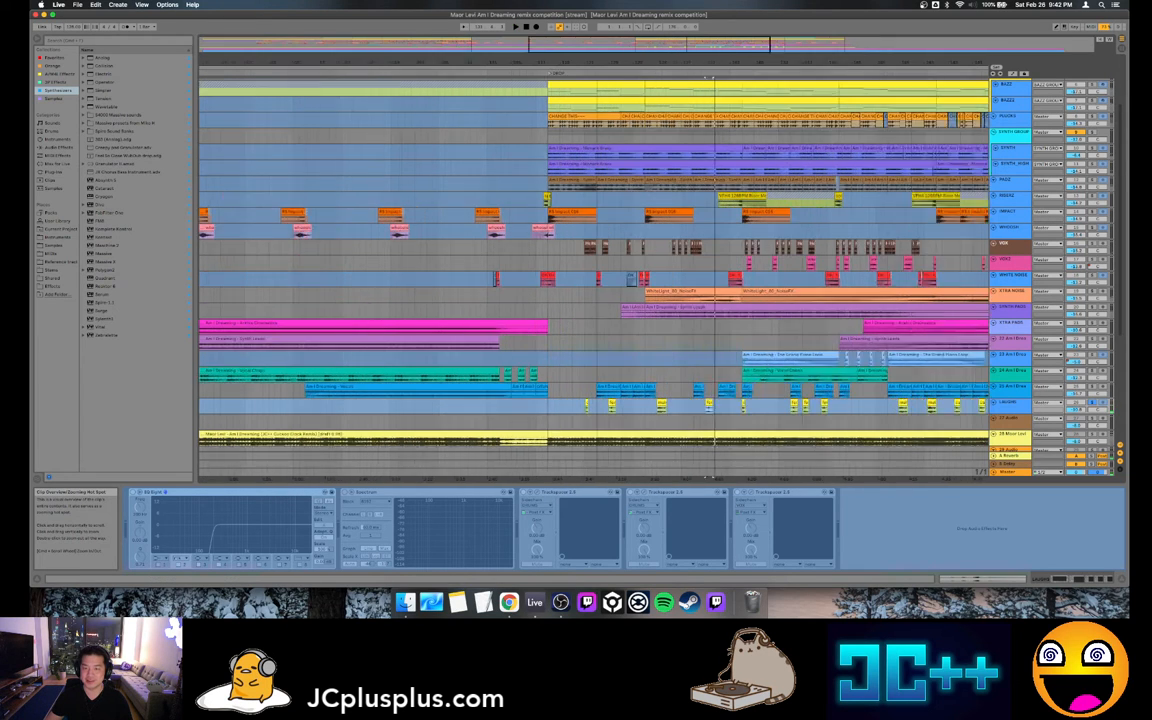
key("space")
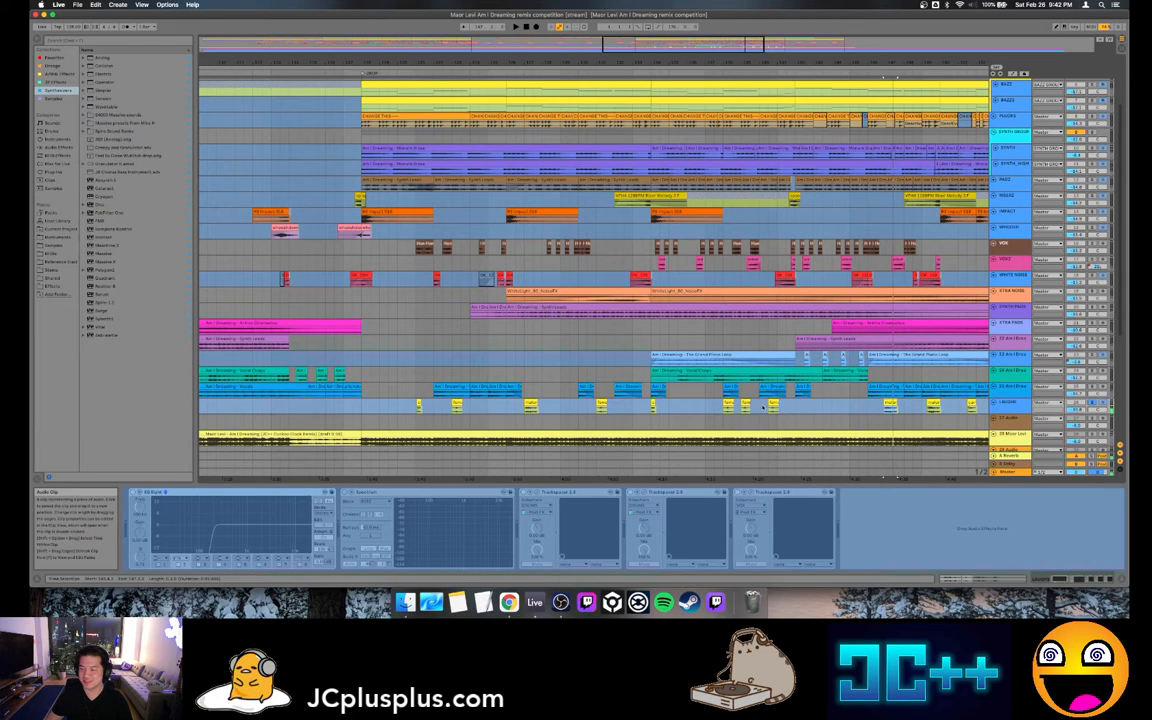
key("space")
left_click(728, 403)
left_click(773, 404)
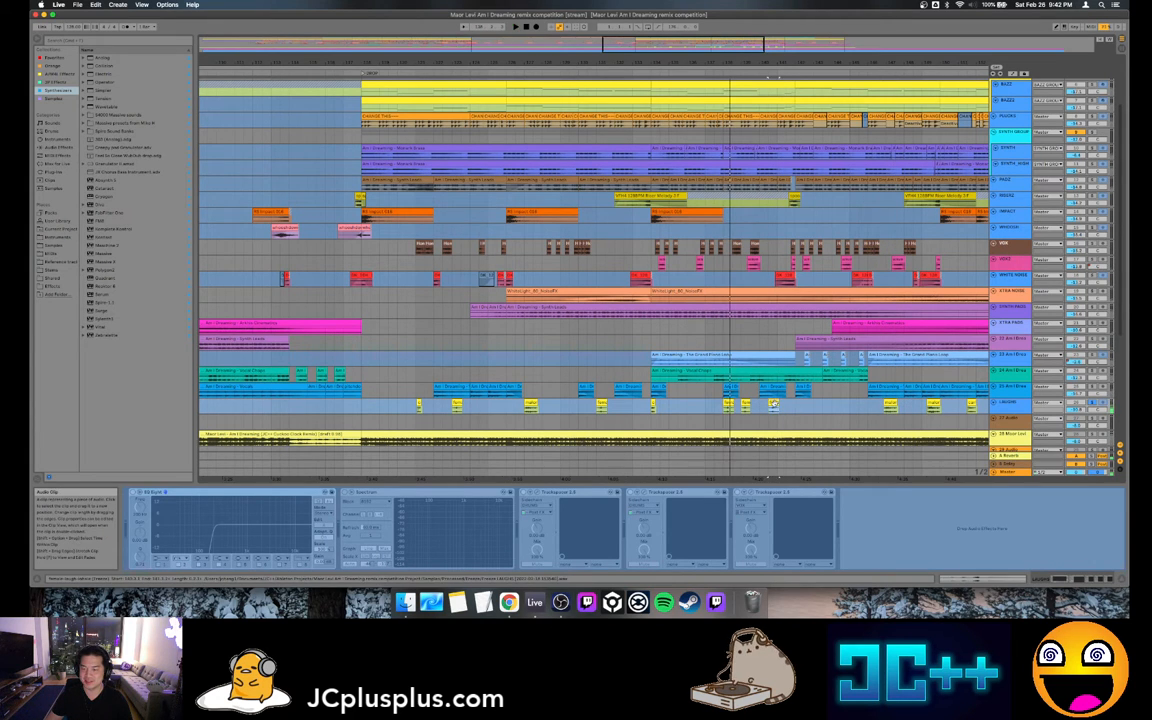
scroll(773, 404, "right", 5)
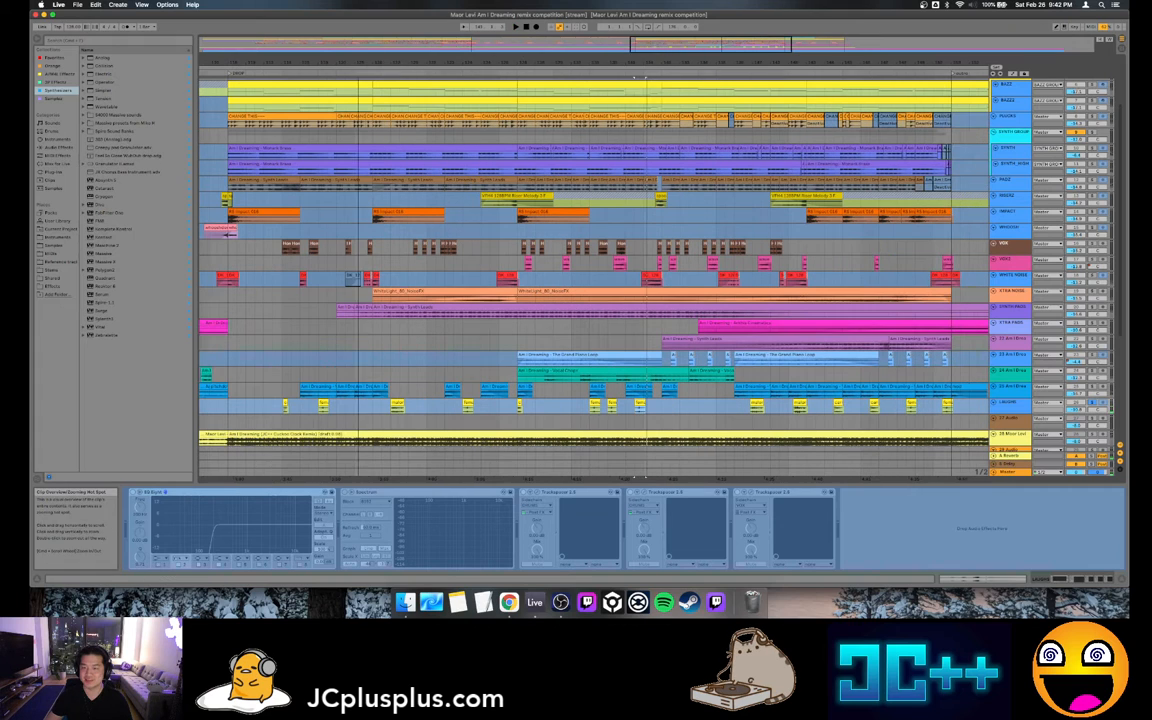
left_click(750, 404)
key("space")
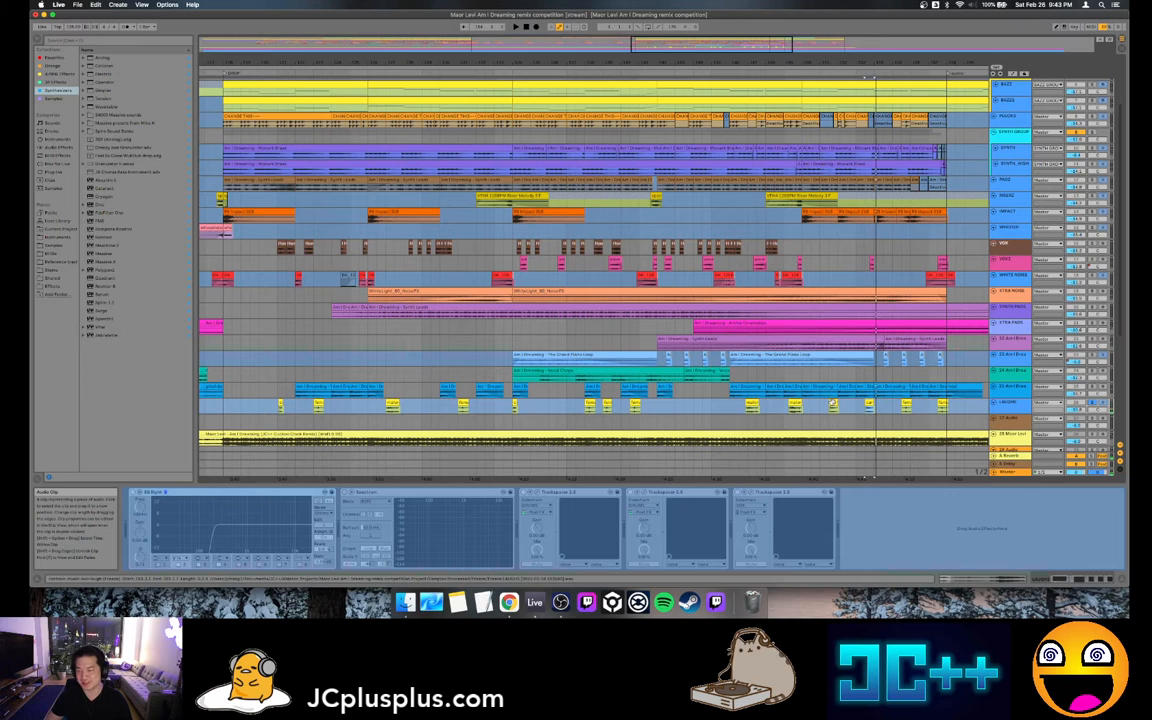
Examine the waveforms of two laugh clips late in the second drop and one near its start
double_click(832, 403)
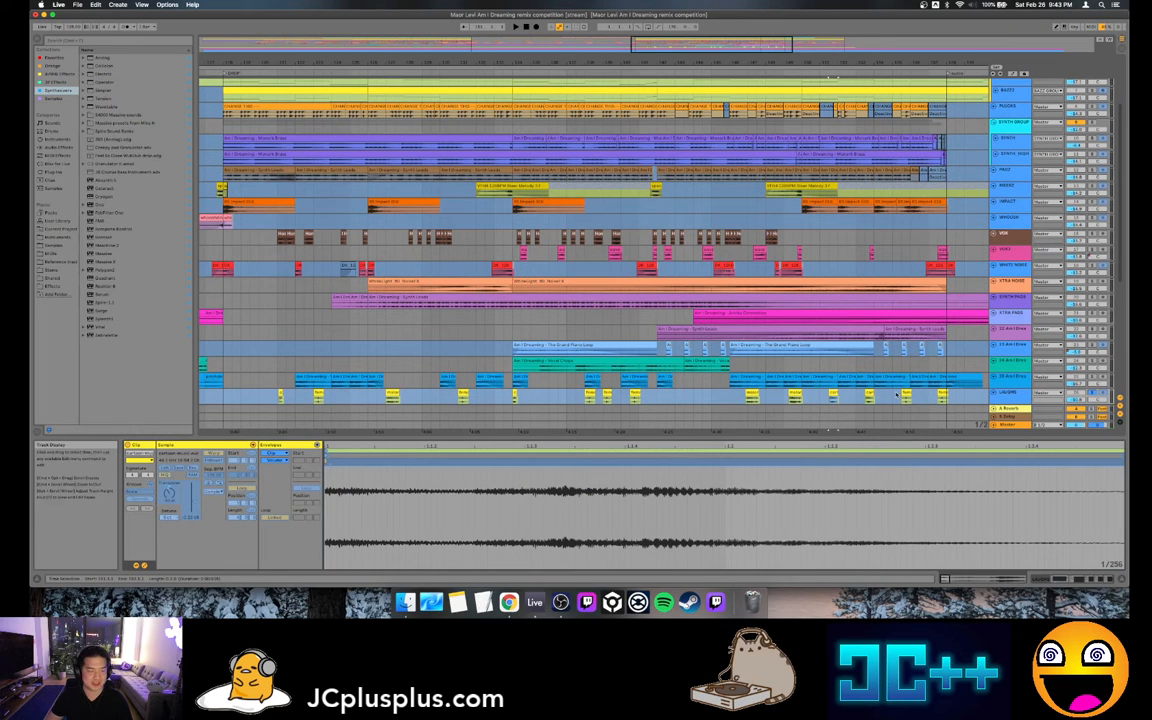
left_click(941, 395)
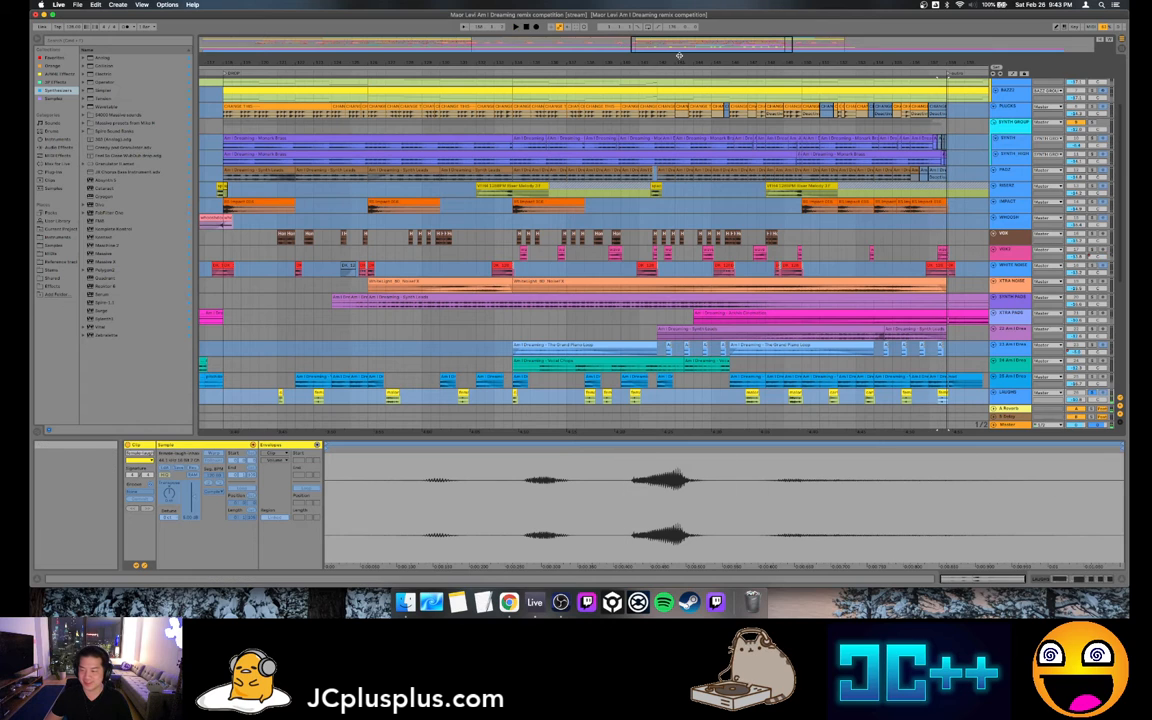
left_click_drag(440, 62, 440, 45)
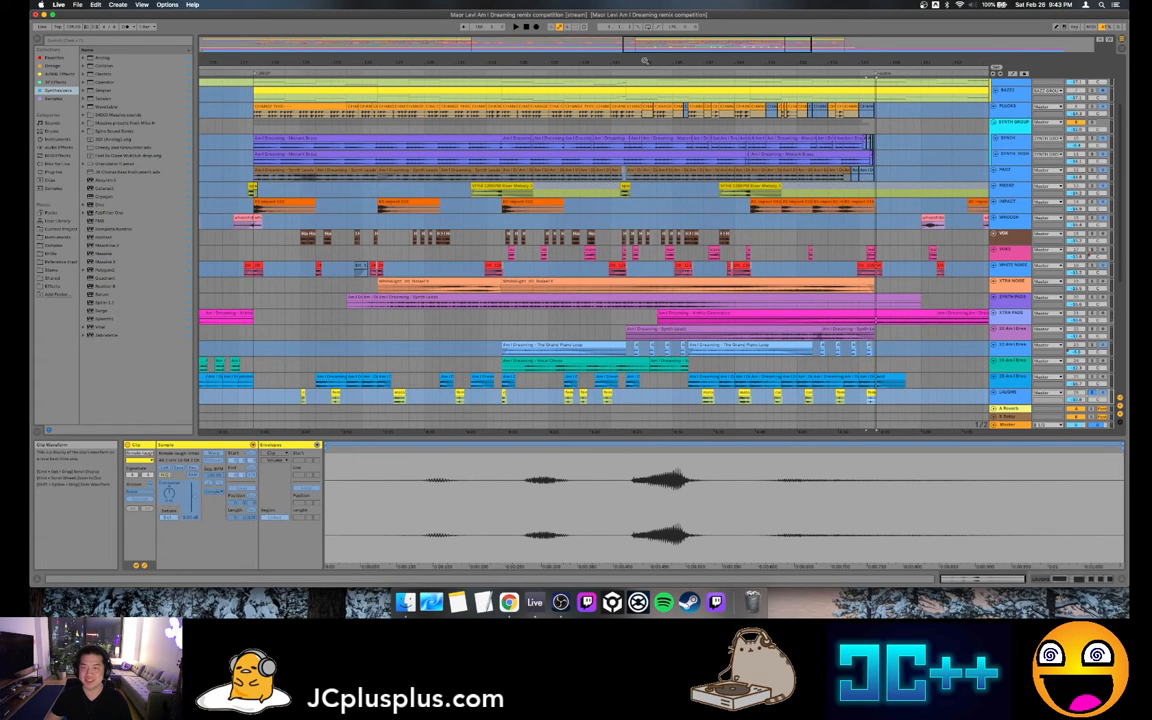
left_click_drag(350, 62, 350, 42)
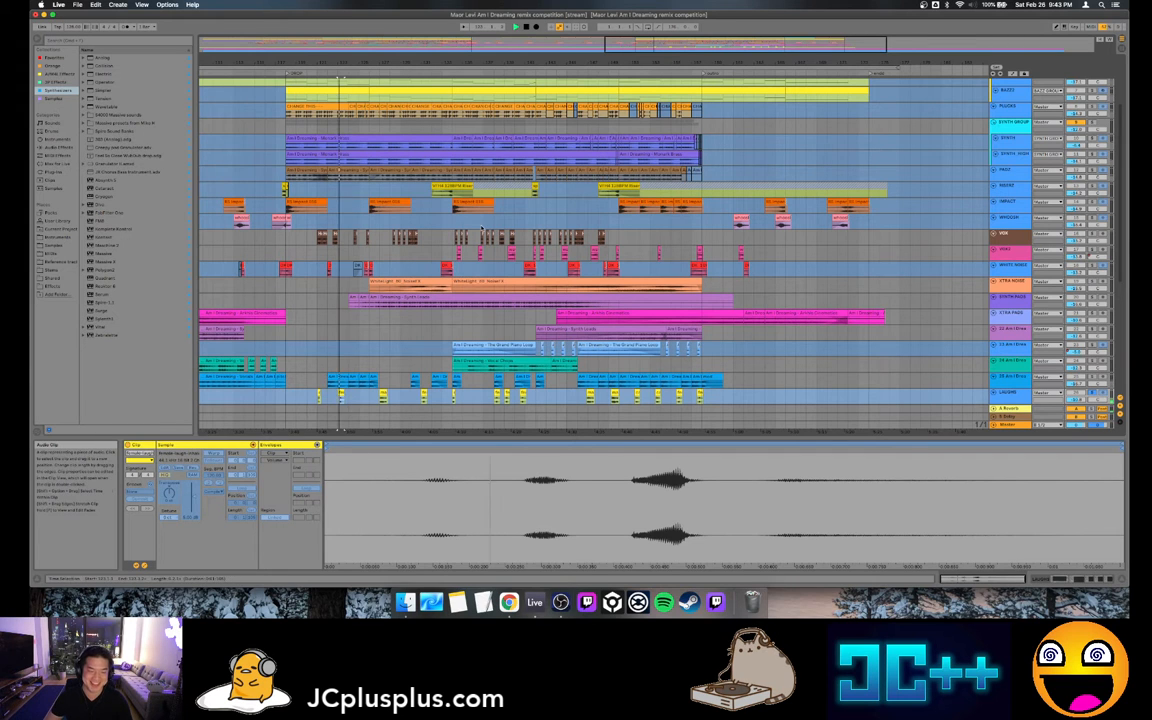
left_click_drag(256, 62, 736, 62)
left_click_drag(628, 44, 456, 22)
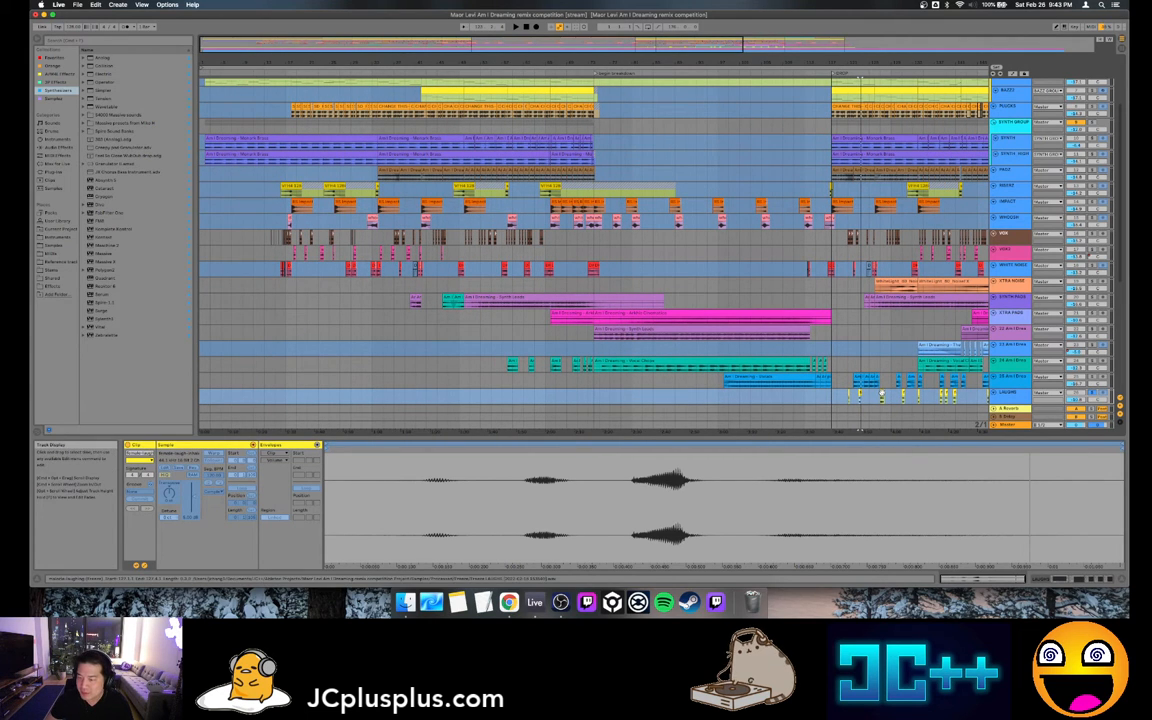
left_click(881, 392)
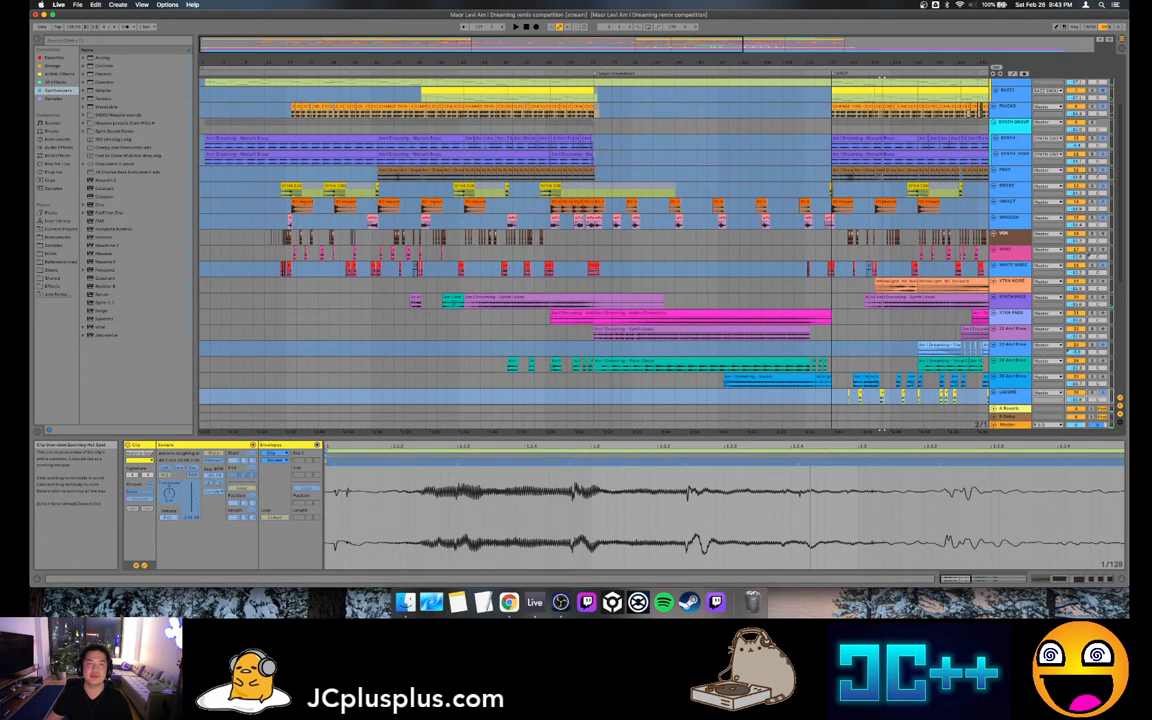
Audition the DRUMS track in solo within the first drop and bring up its device chain
left_click_drag(431, 45, 431, 39)
scroll(431, 154, "up", 5)
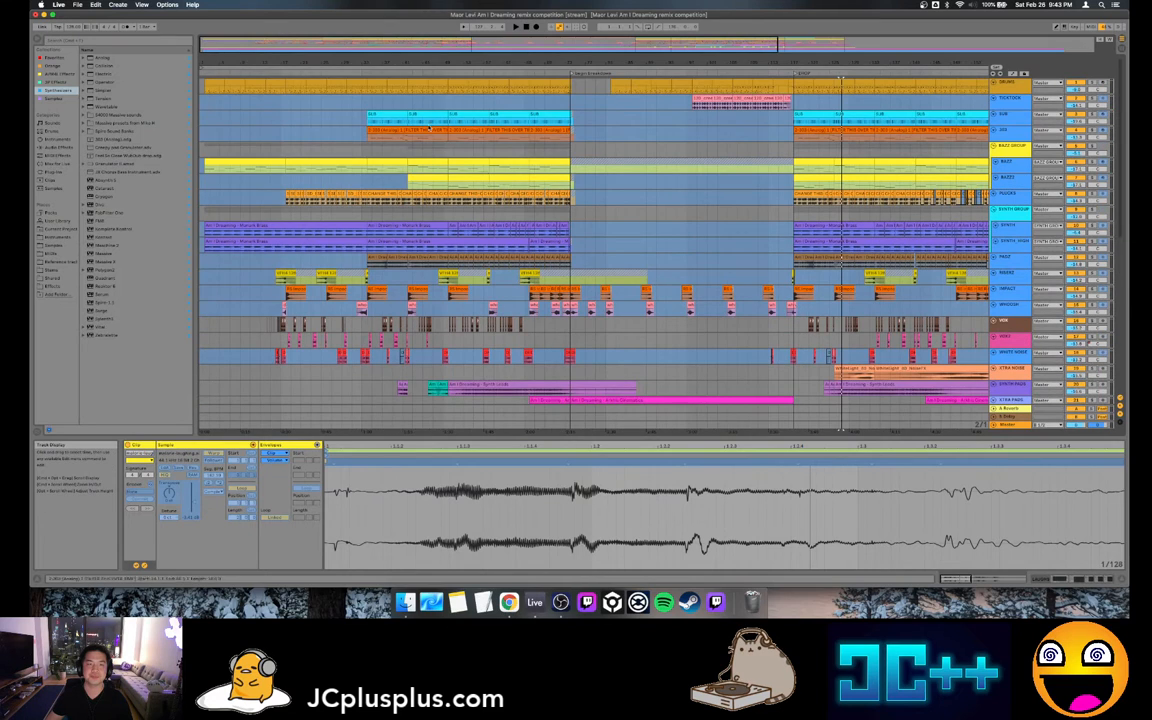
left_click(418, 89)
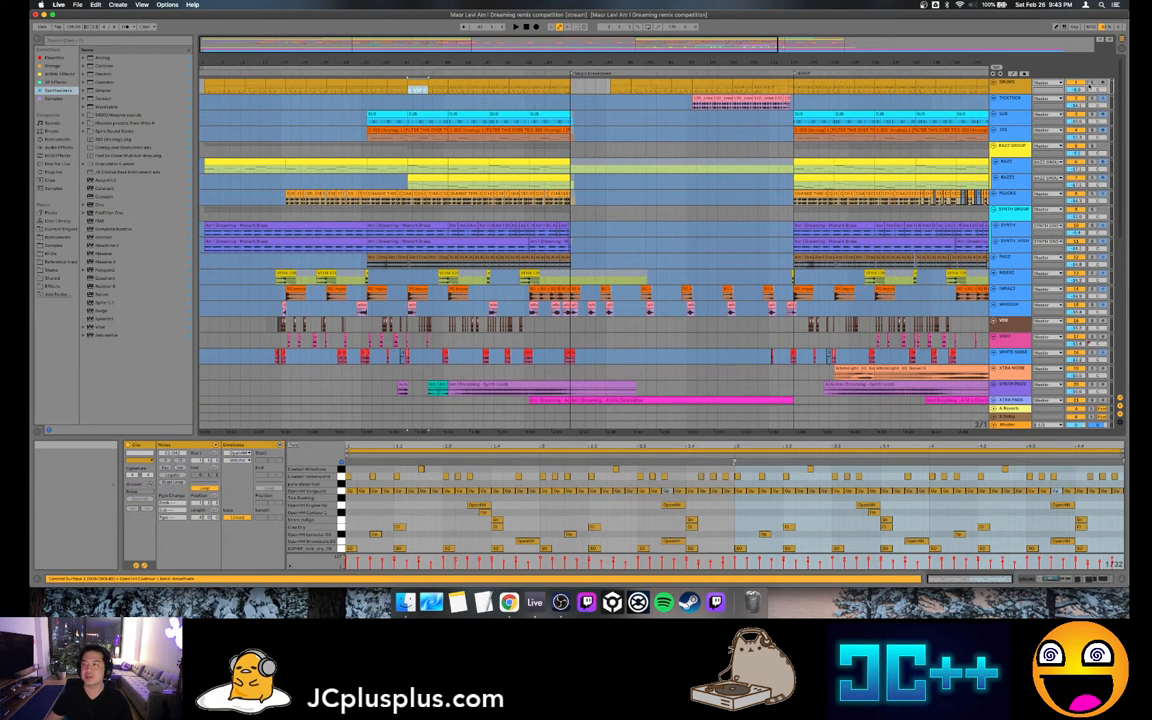
left_click(1091, 83)
key("space")
double_click(1014, 83)
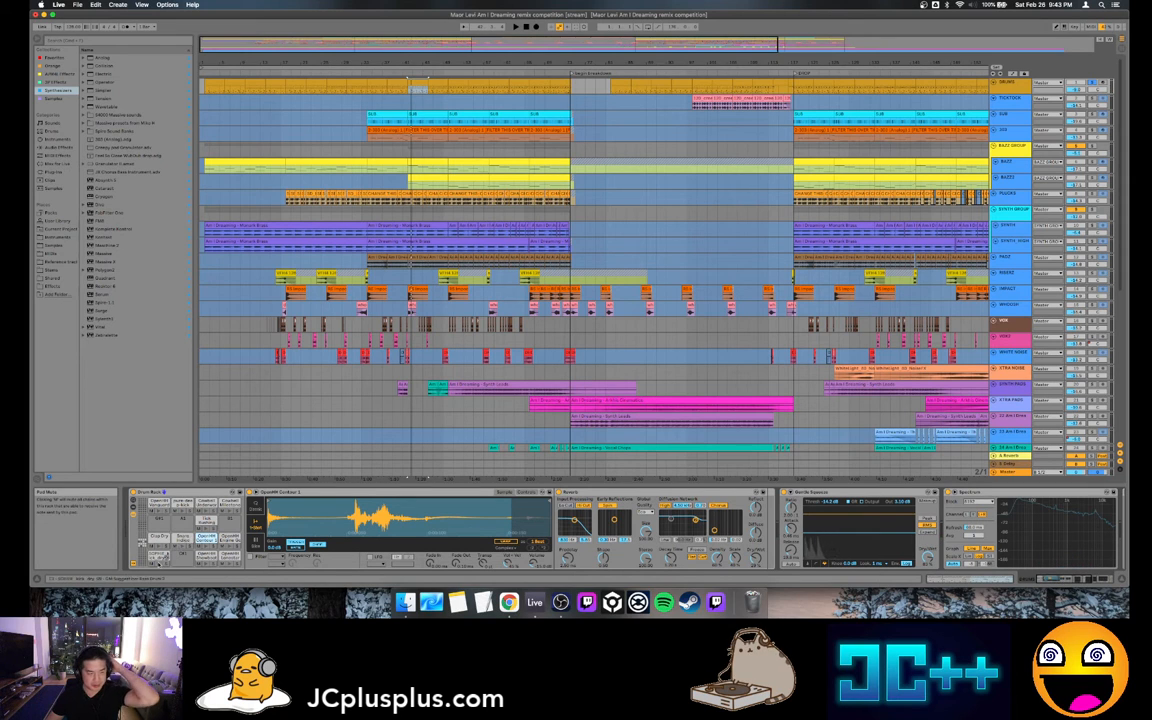
Examine the samples on the Drum Rack pads, from the kick through the open hi-hats and Snare Indigo to Tick Rushing
left_click(157, 554)
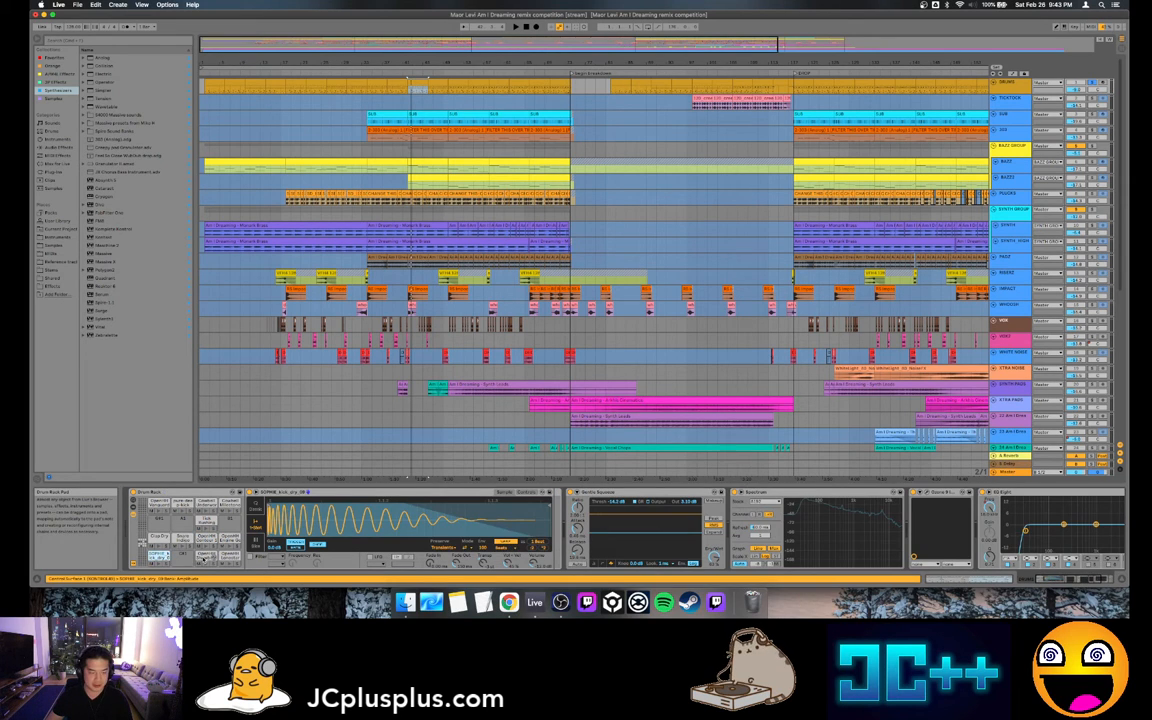
left_click(204, 555)
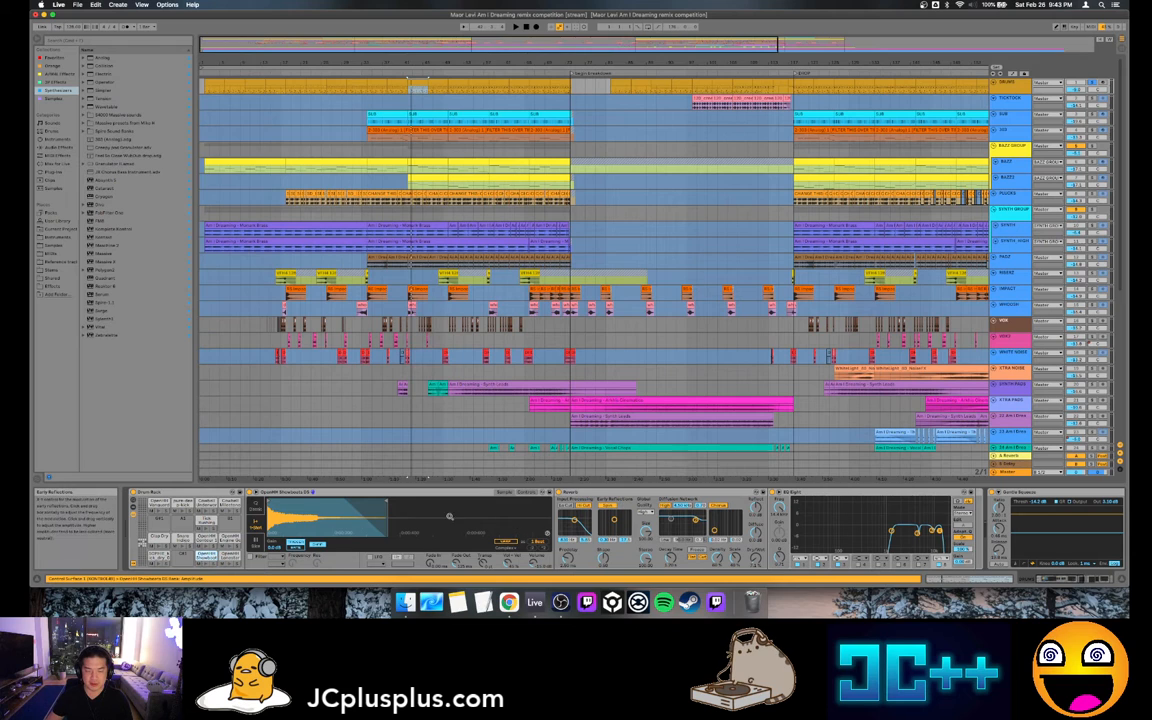
left_click(229, 553)
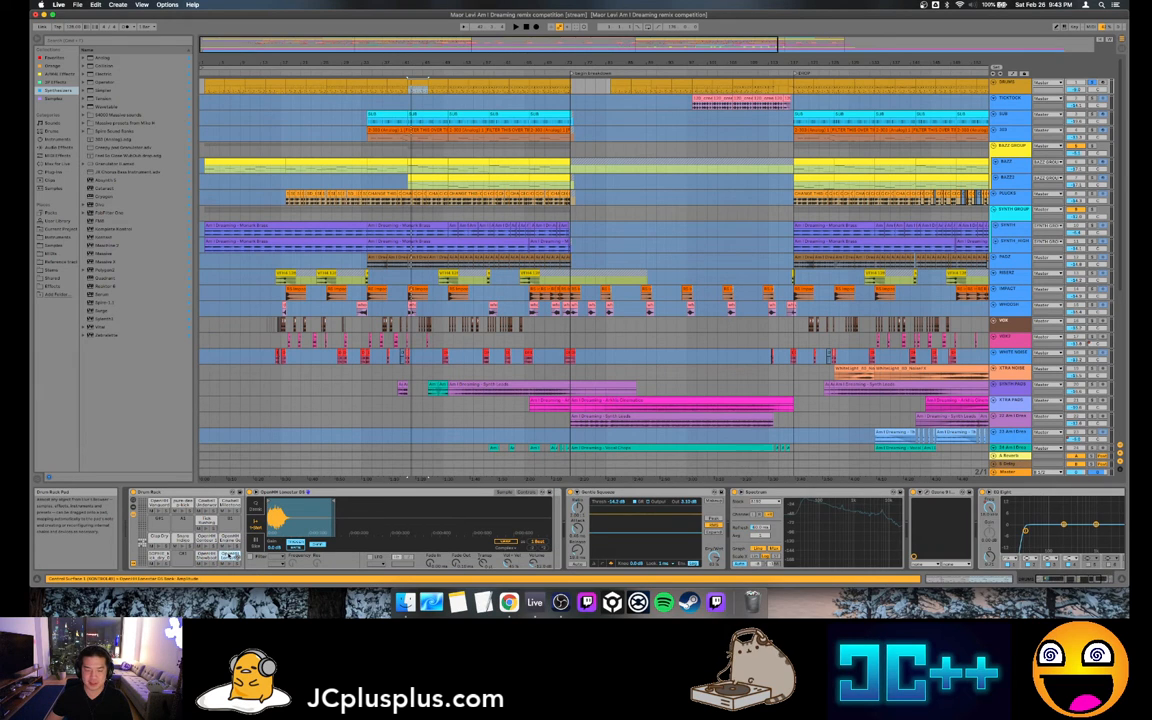
left_click(162, 538)
left_click(185, 539)
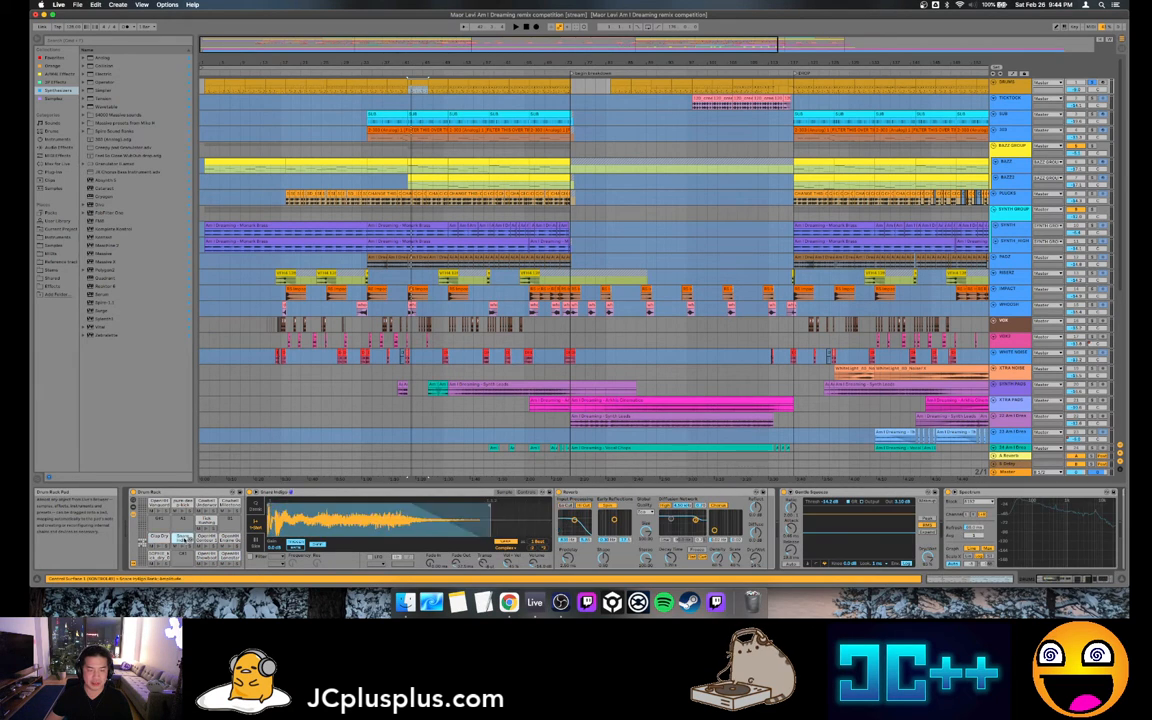
left_click(207, 537)
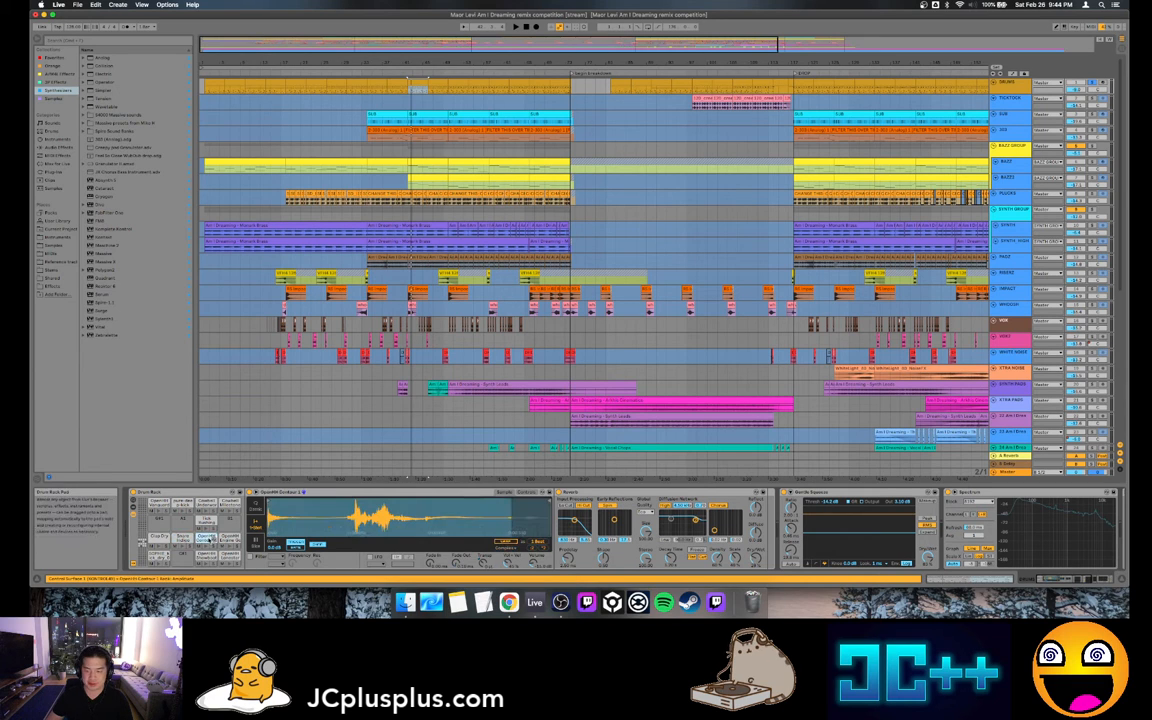
left_click(228, 538)
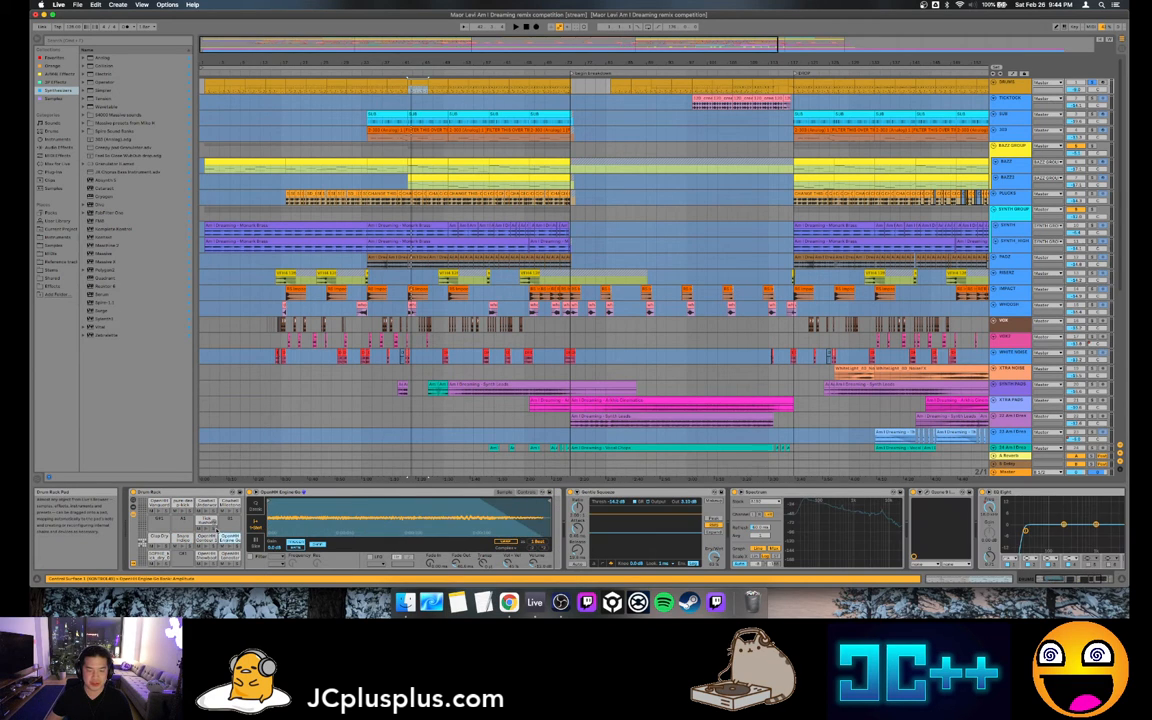
left_click(206, 521)
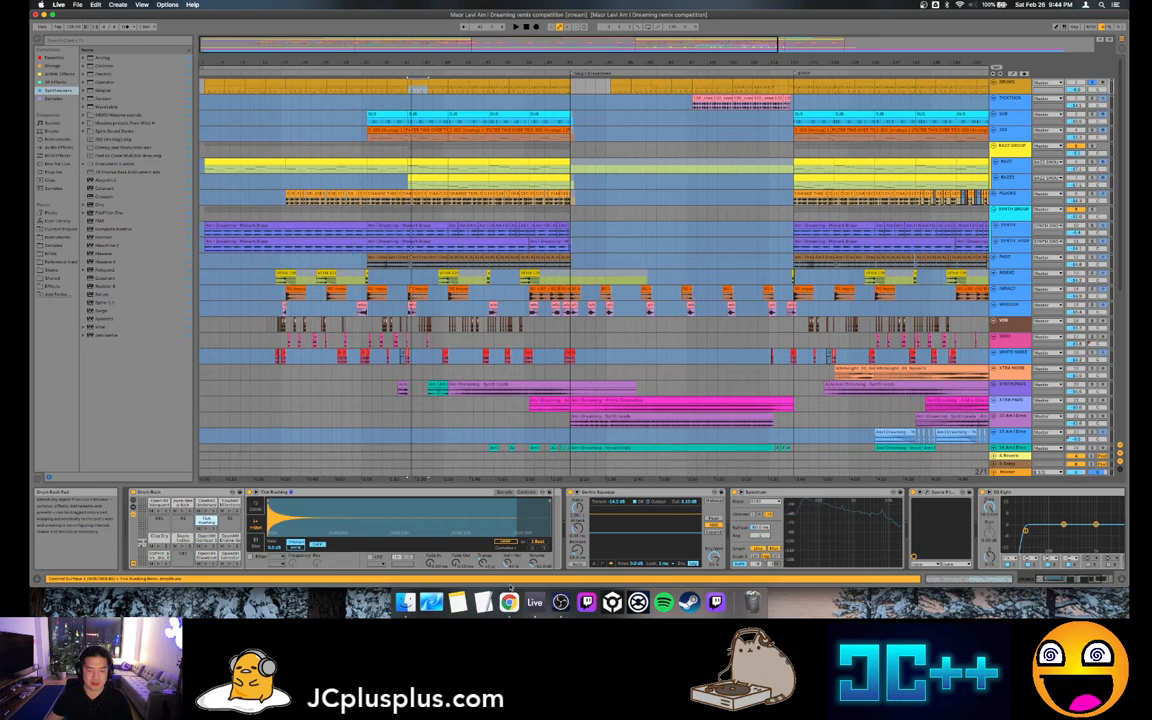
Examine the Cowbell Underworld and deep kick pads in the DRUMS rack, including the kick's Gentle Squeeze compressor
left_click(206, 502)
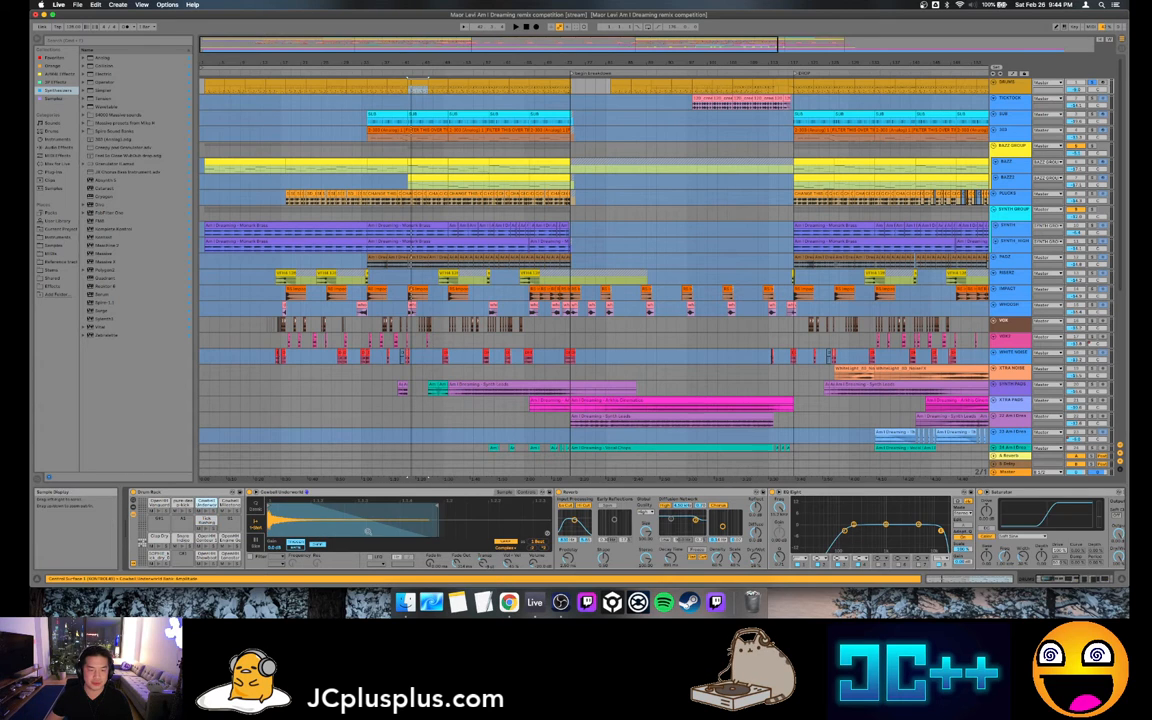
left_click(183, 502)
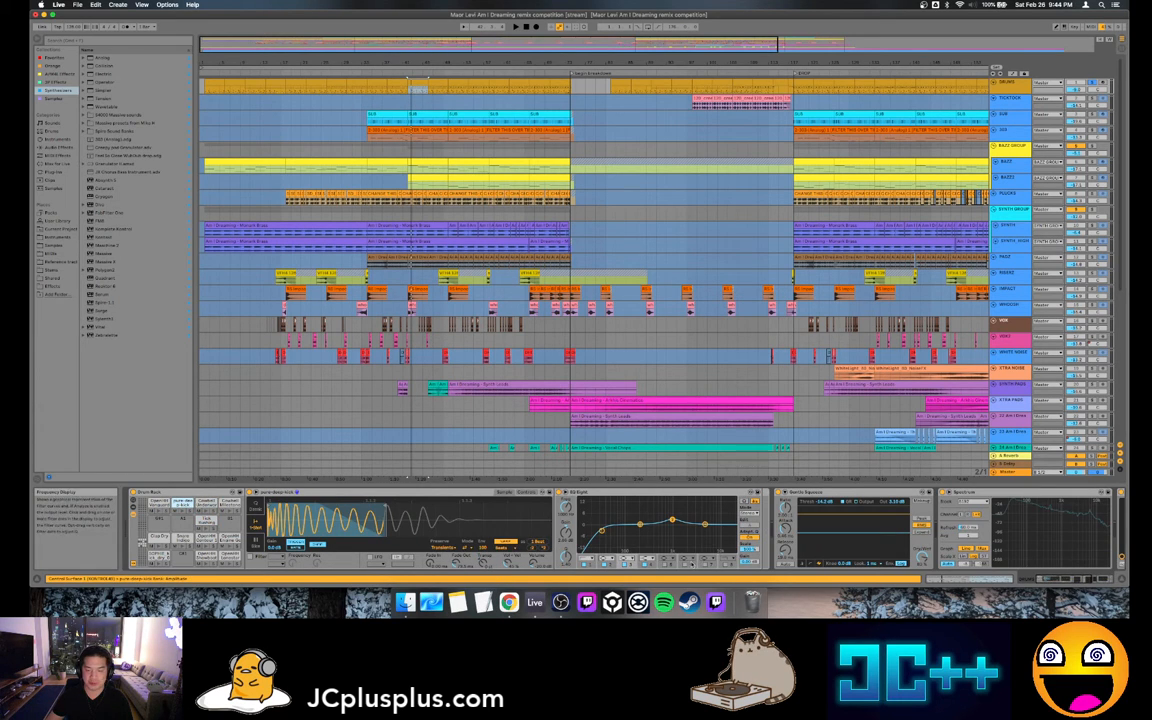
left_click(808, 492)
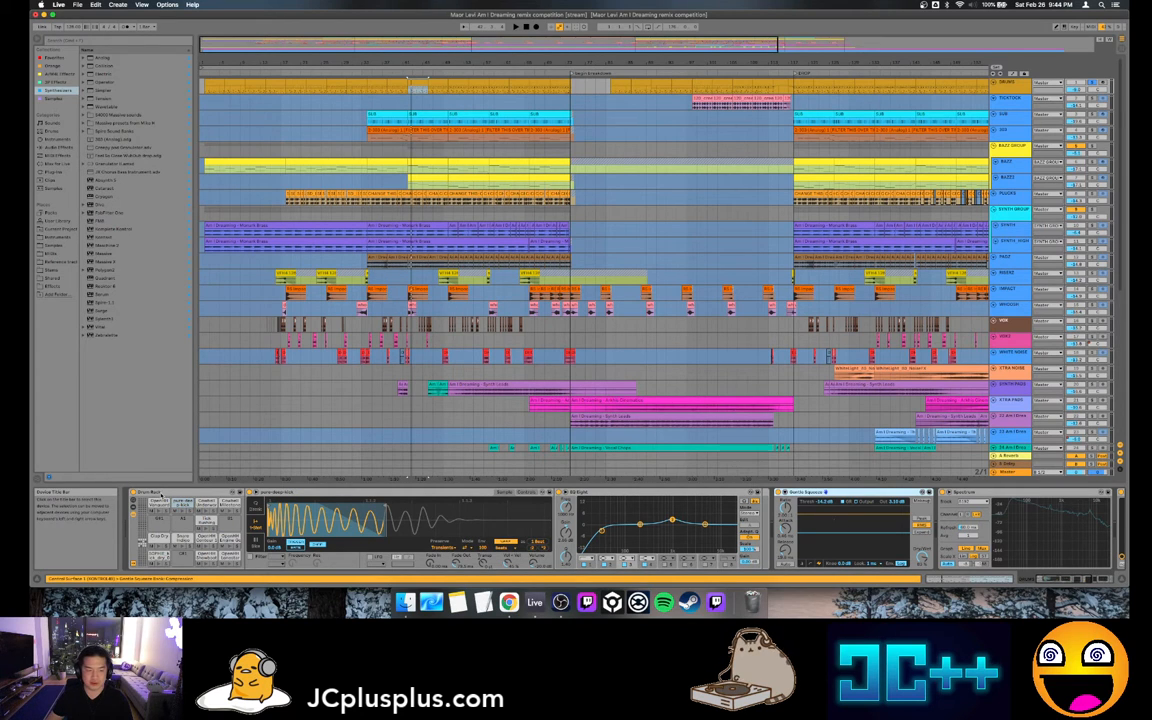
Collapse the Drum Rack and examine the Gentle Squeeze, Spectrum and Ozone Imager effects that follow it
double_click(160, 494)
left_click(219, 524)
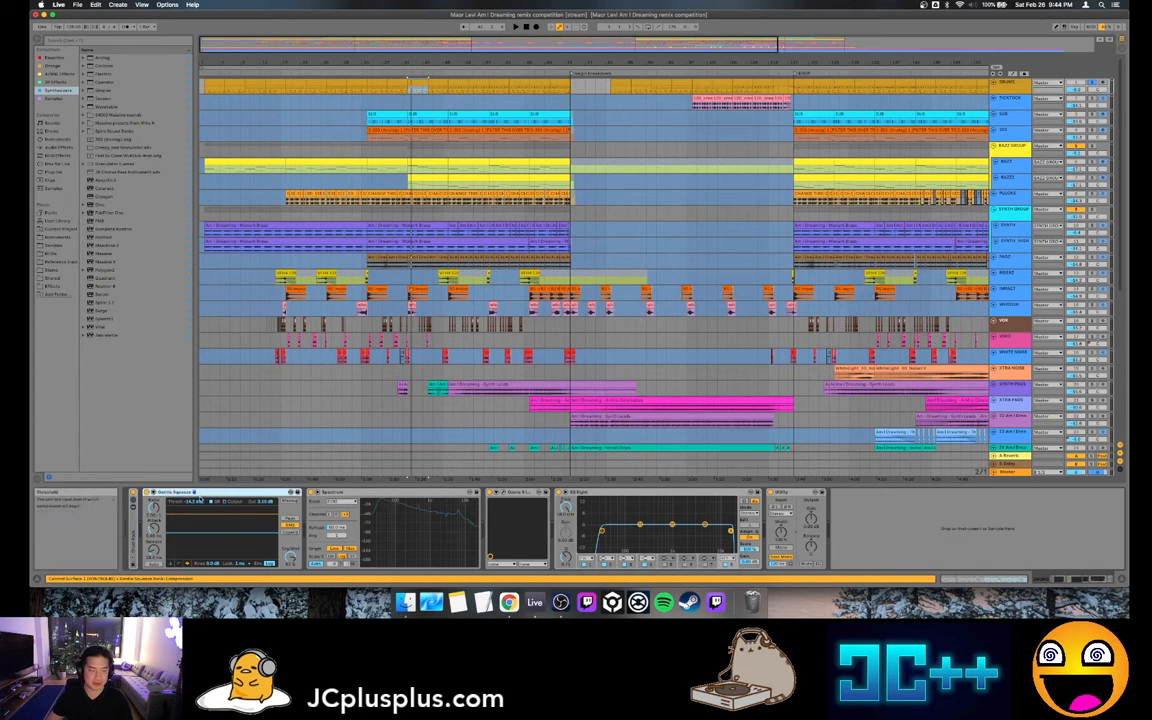
left_click(346, 493)
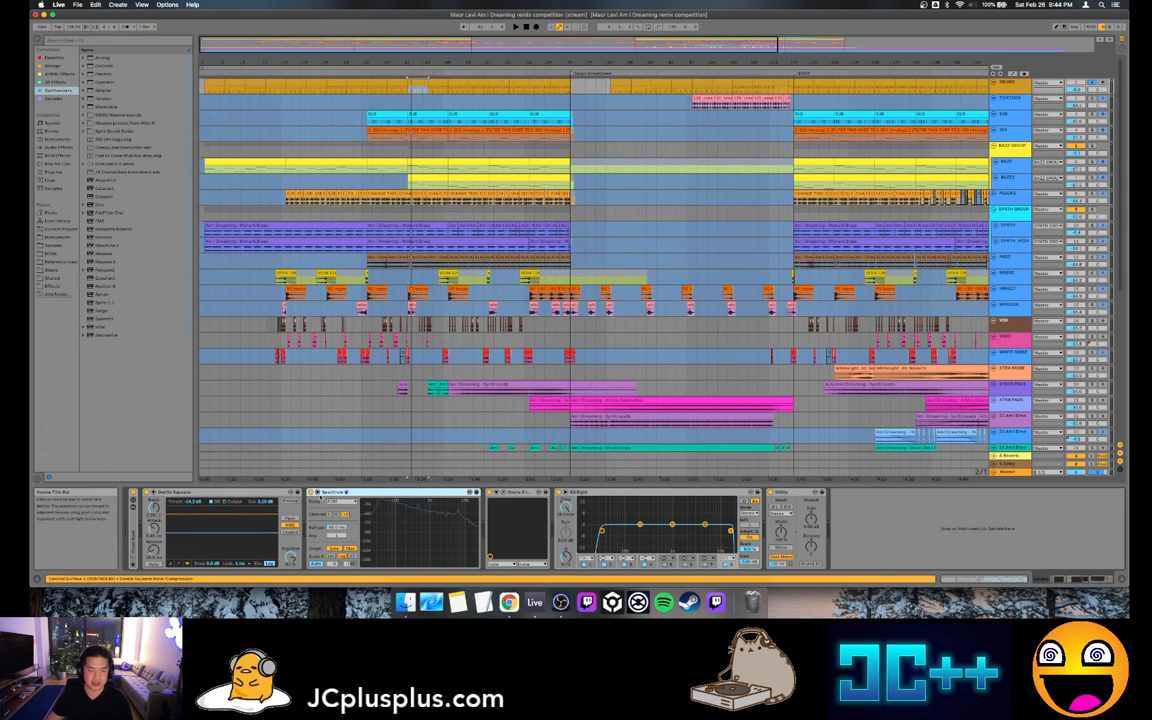
left_click(502, 493)
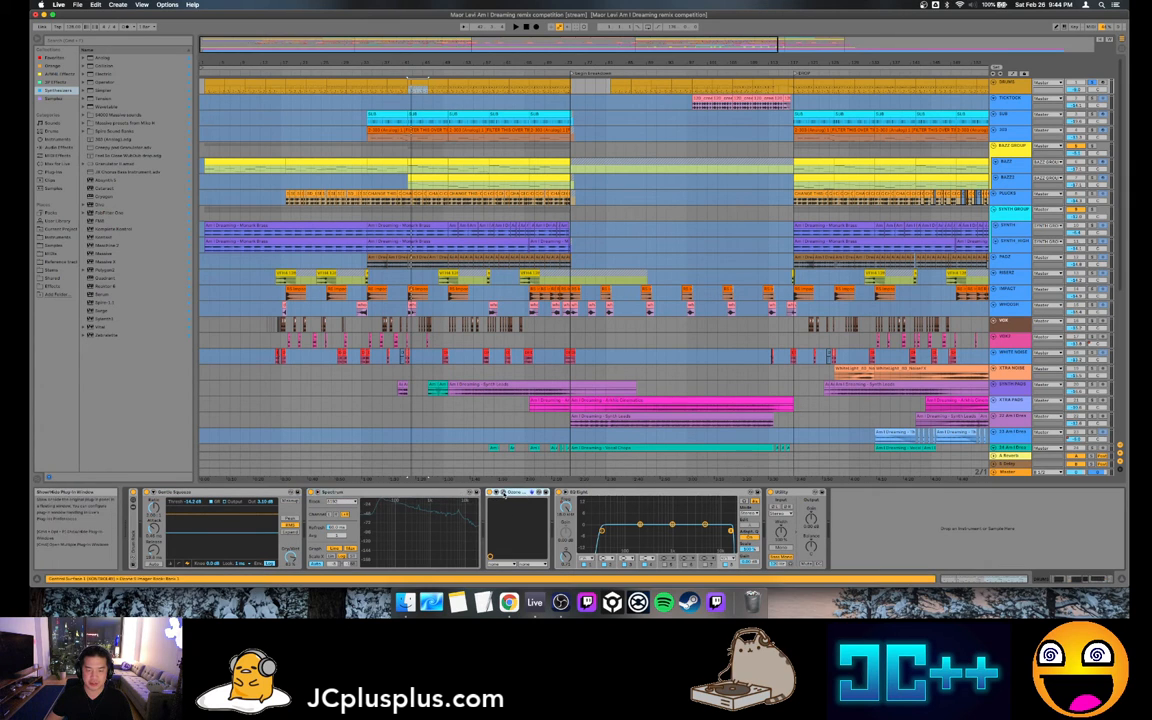
left_click(503, 493)
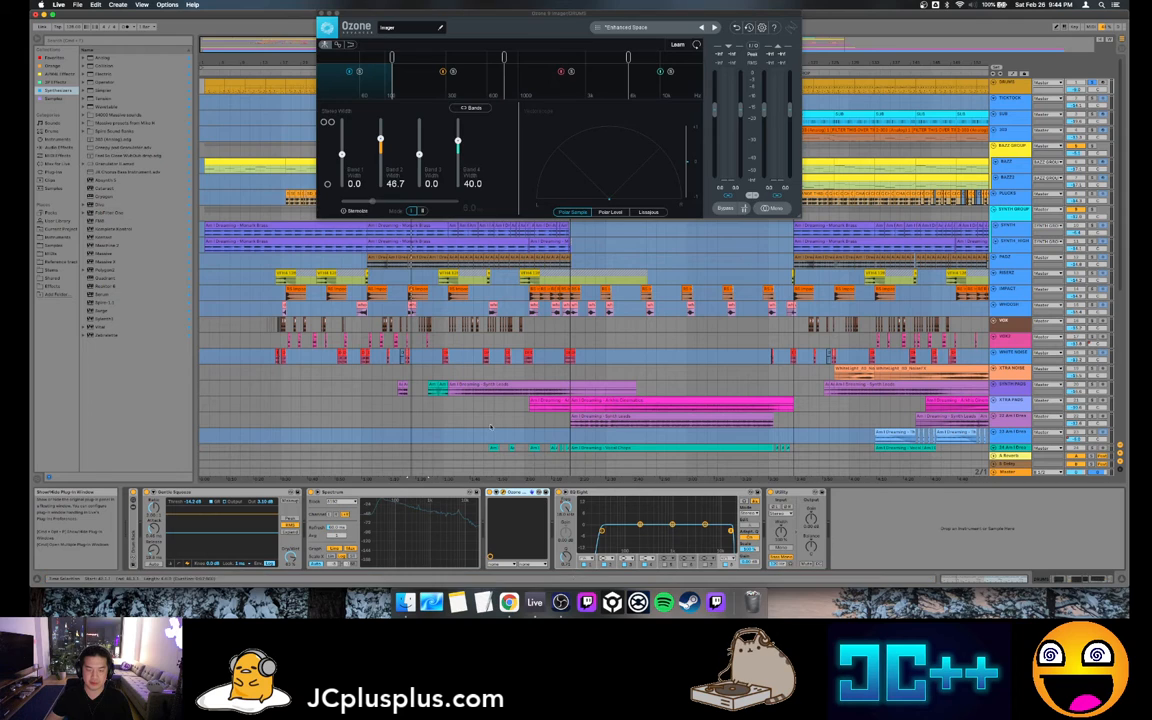
left_click(321, 16)
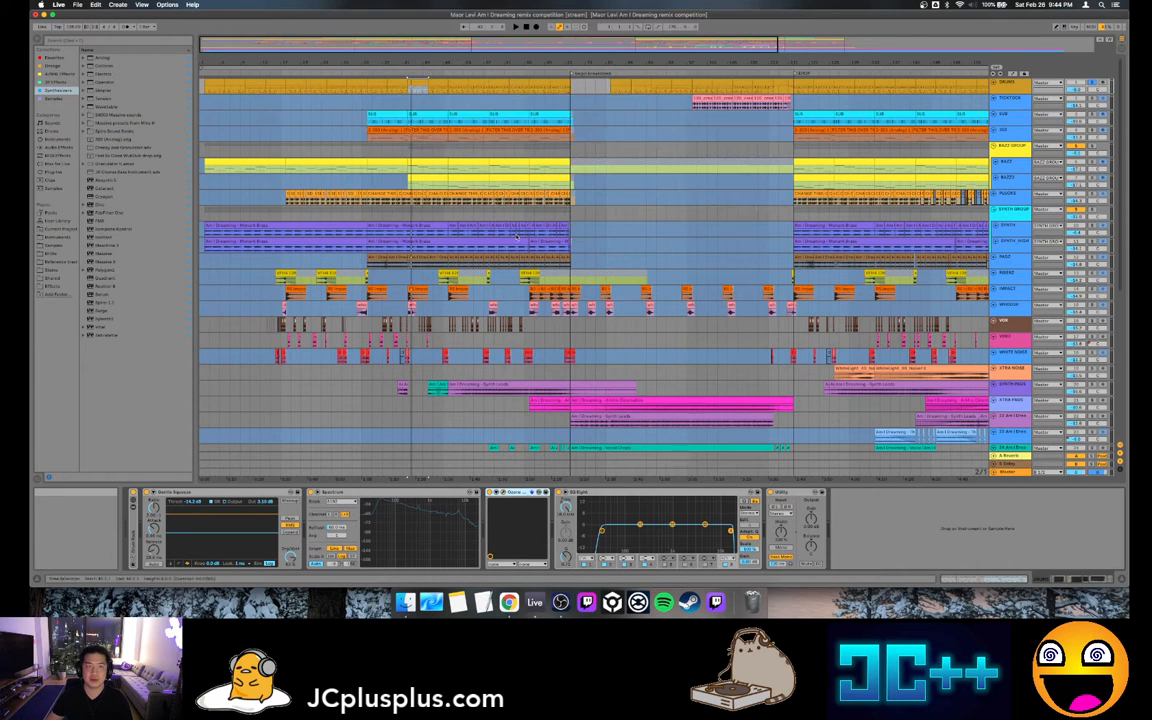
Enlarge the DRUMS track and show its EQ Eight frequency automation while auditioning the drums through the first drop
key("space")
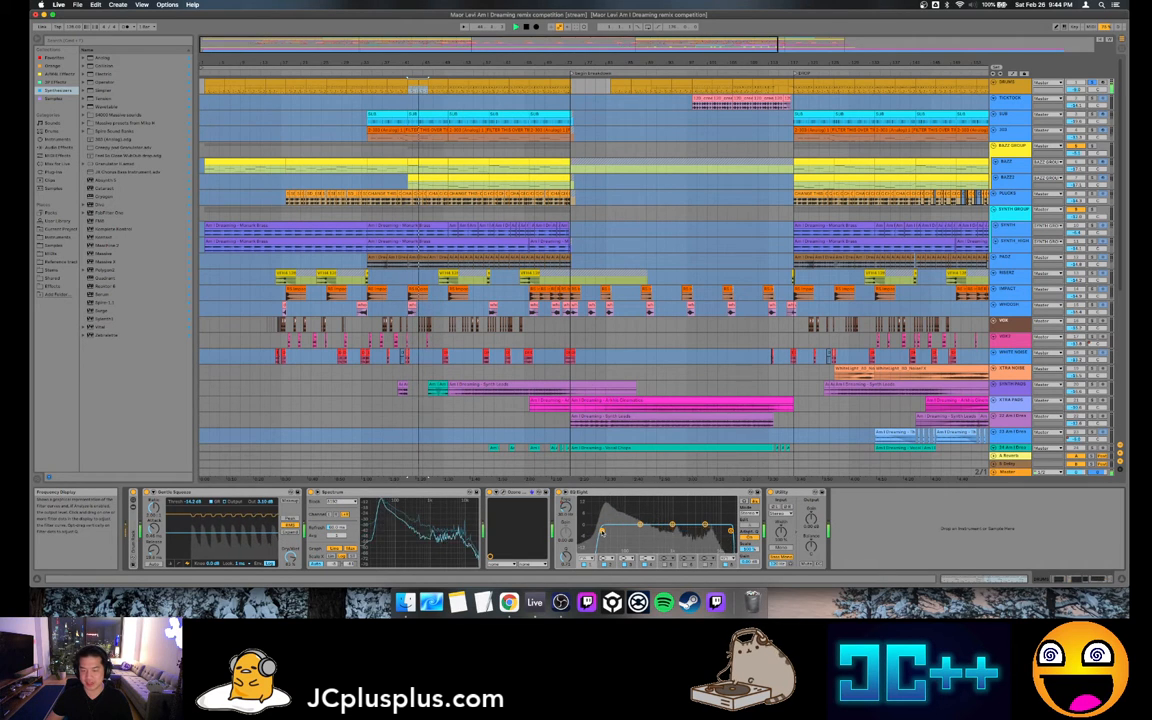
left_click_drag(1022, 94, 1022, 160)
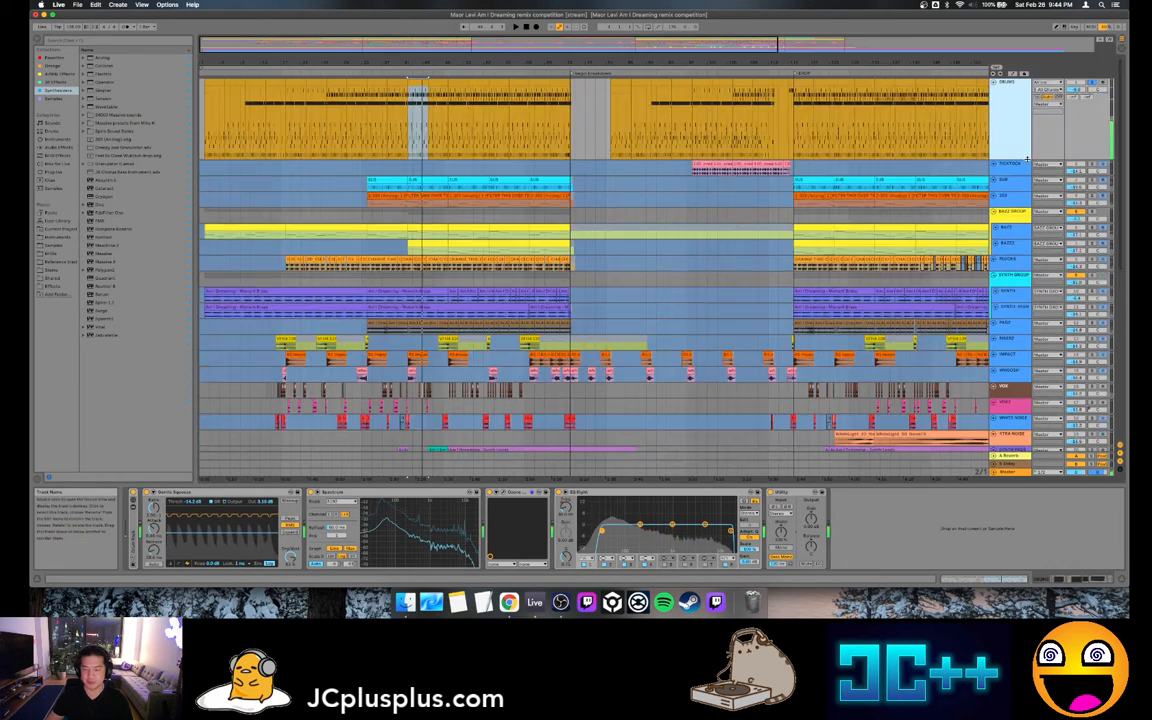
key("space")
right_click(566, 507)
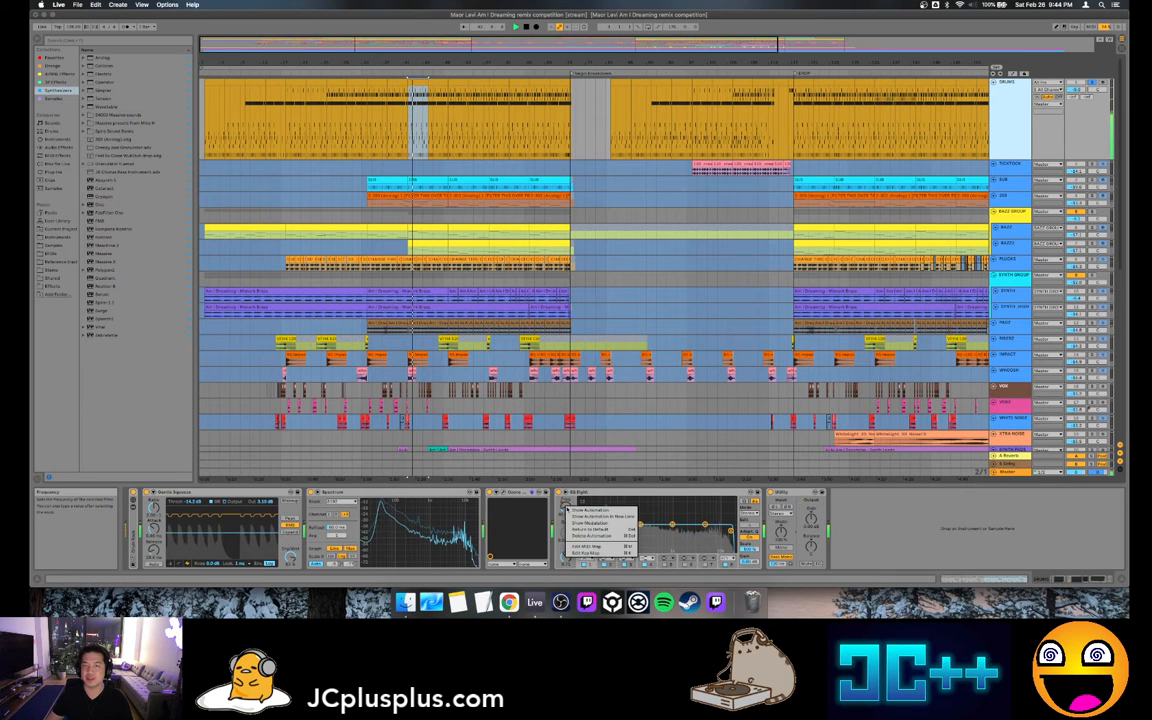
left_click(590, 512)
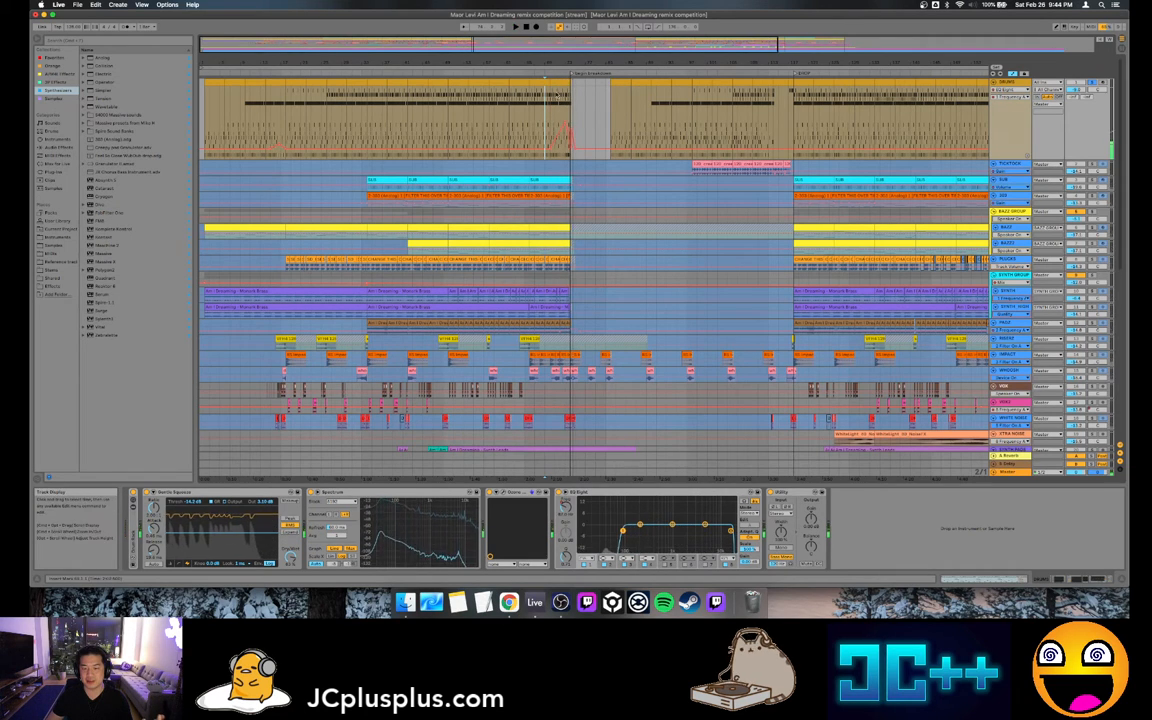
key("space")
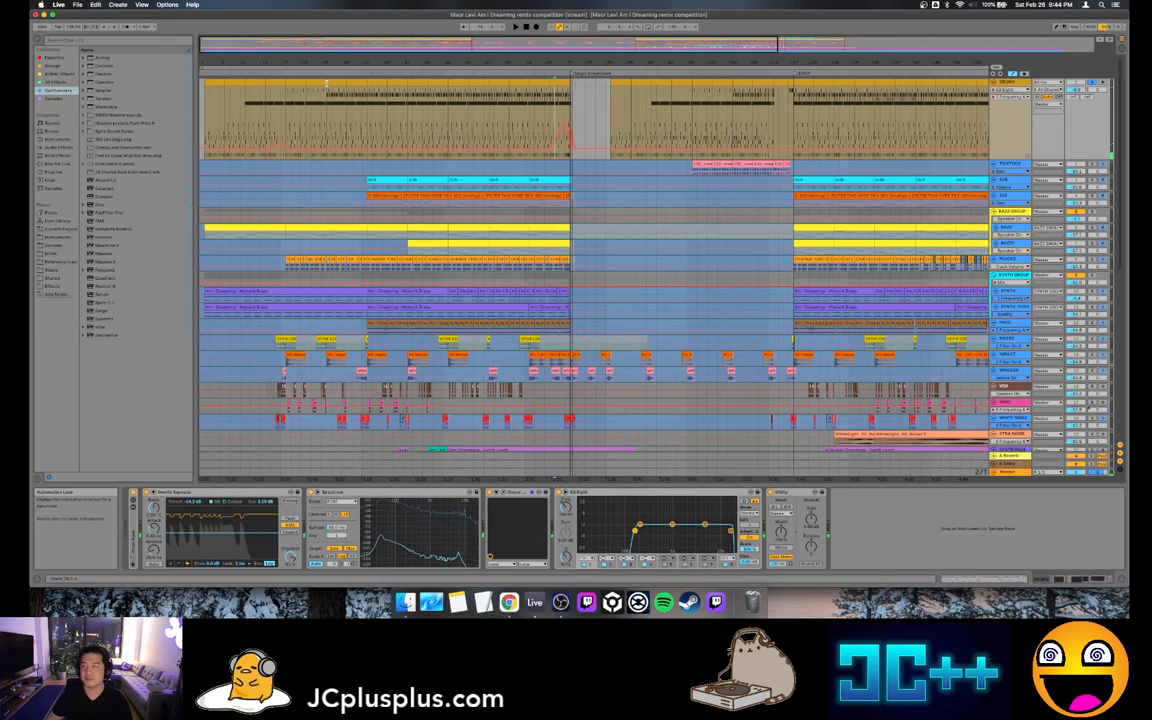
Compare the DRUMS clips from the intro up to the section before the first drop
left_click_drag(326, 86, 346, 88)
left_click(358, 82)
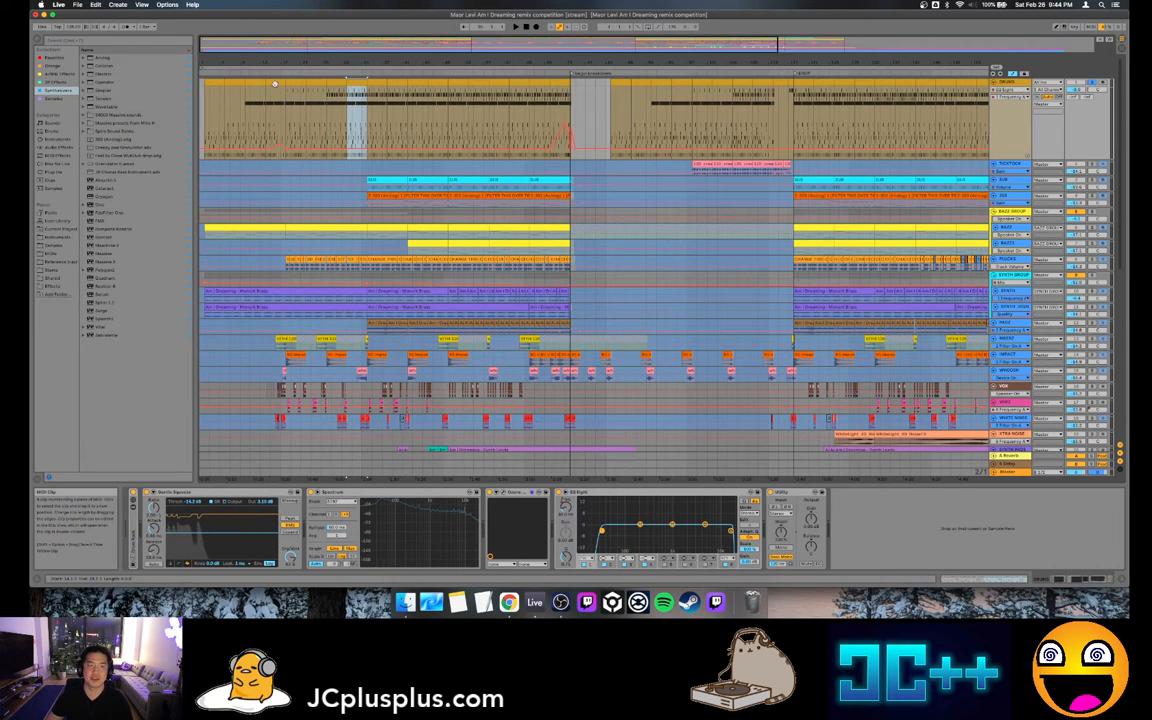
left_click(213, 84)
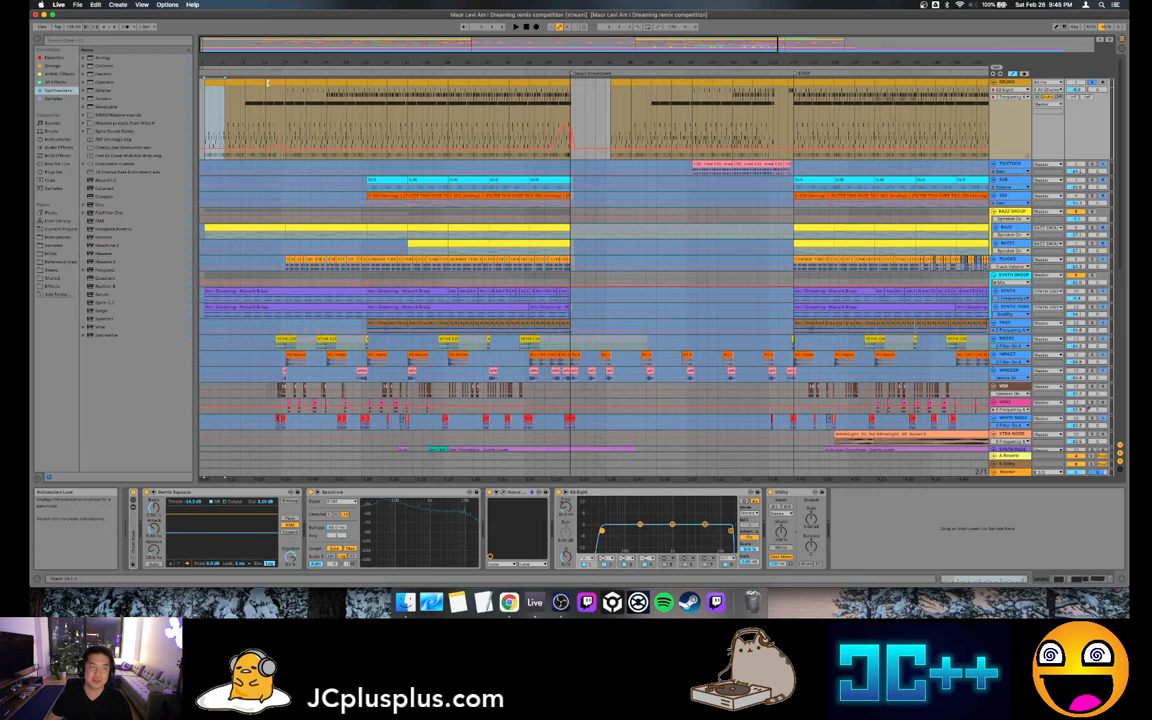
left_click(248, 84)
left_click(336, 84)
key("space")
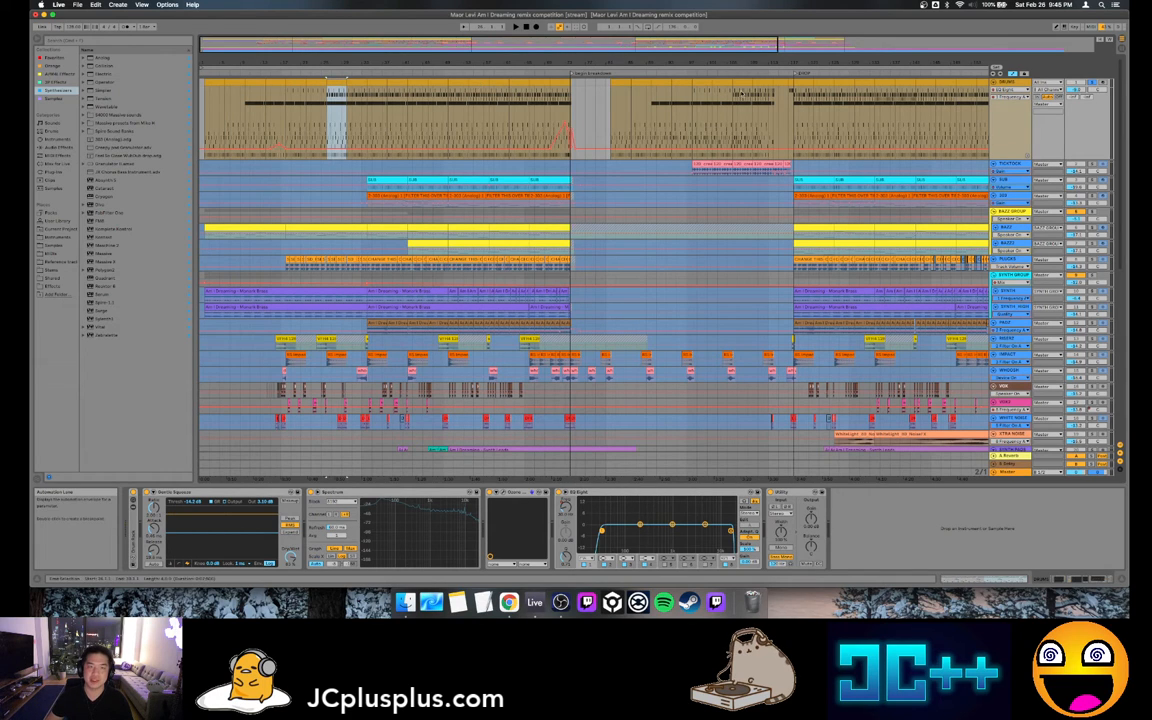
Audition the DRUMS clips at the start, middle and end of the build-up before the second drop
left_click(741, 84)
key("space")
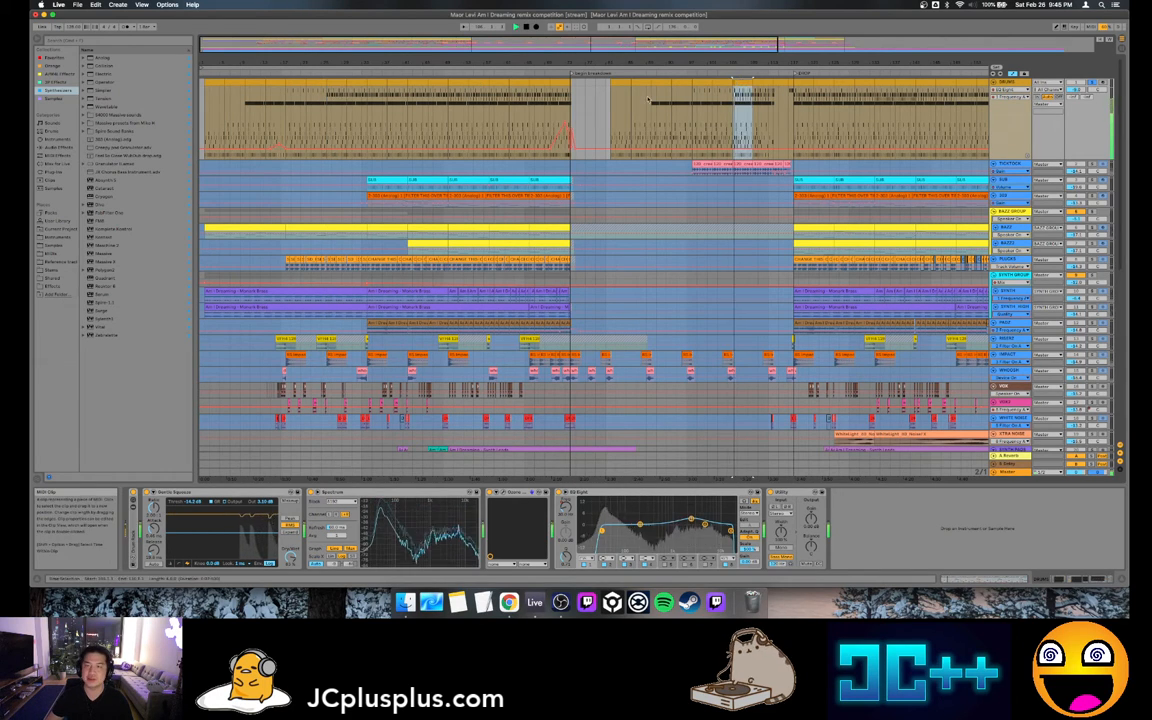
key("space")
left_click(622, 84)
key("space")
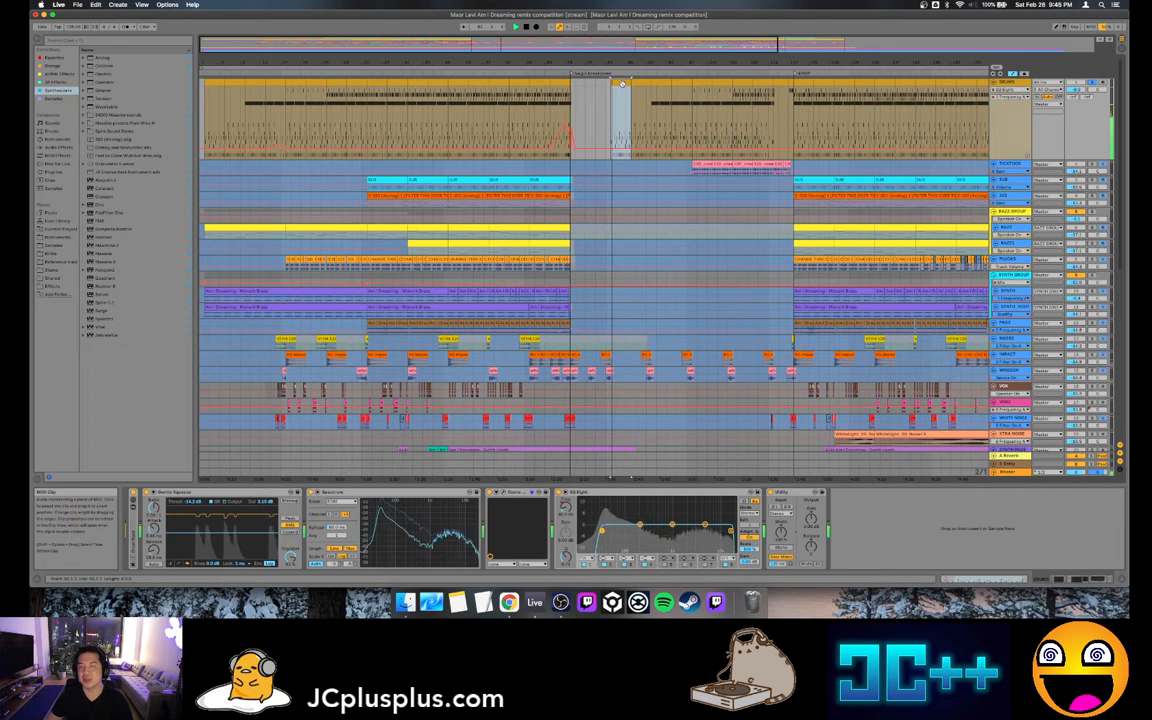
left_click(703, 83)
key("space")
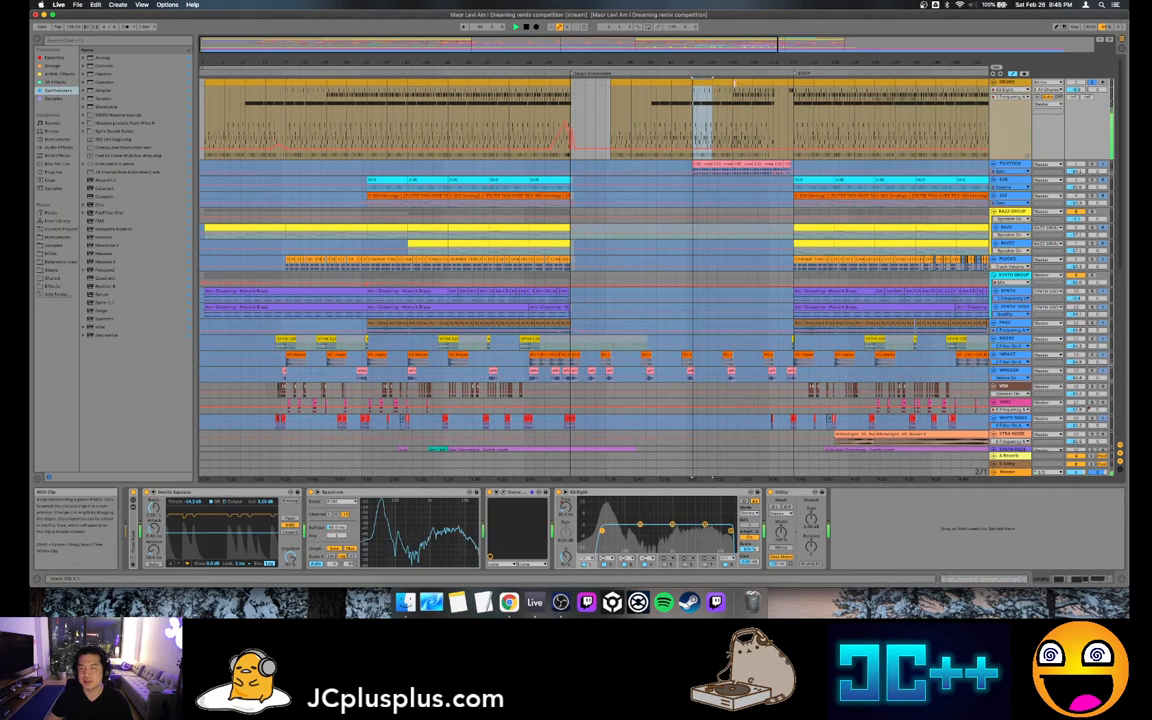
key("space")
left_click(746, 83)
key("space")
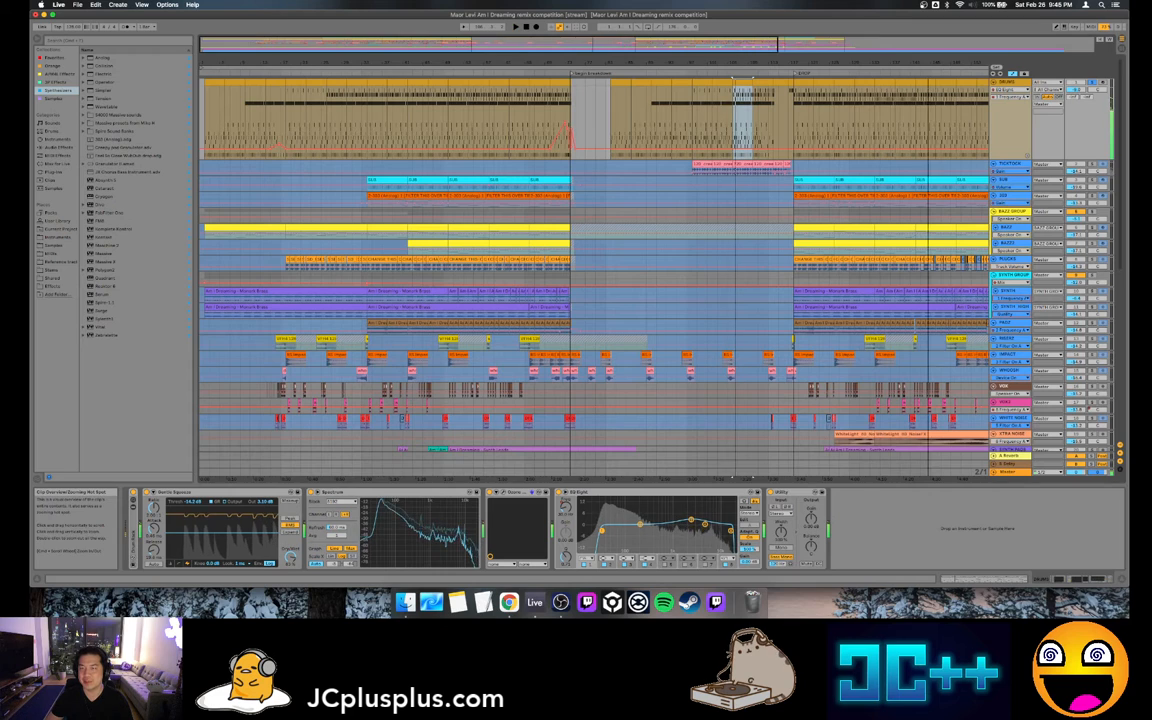
Audition a DRUMS clip early in the second drop and examine its MIDI notes
scroll(700, 88, "right", 5)
left_click(676, 88)
key("space")
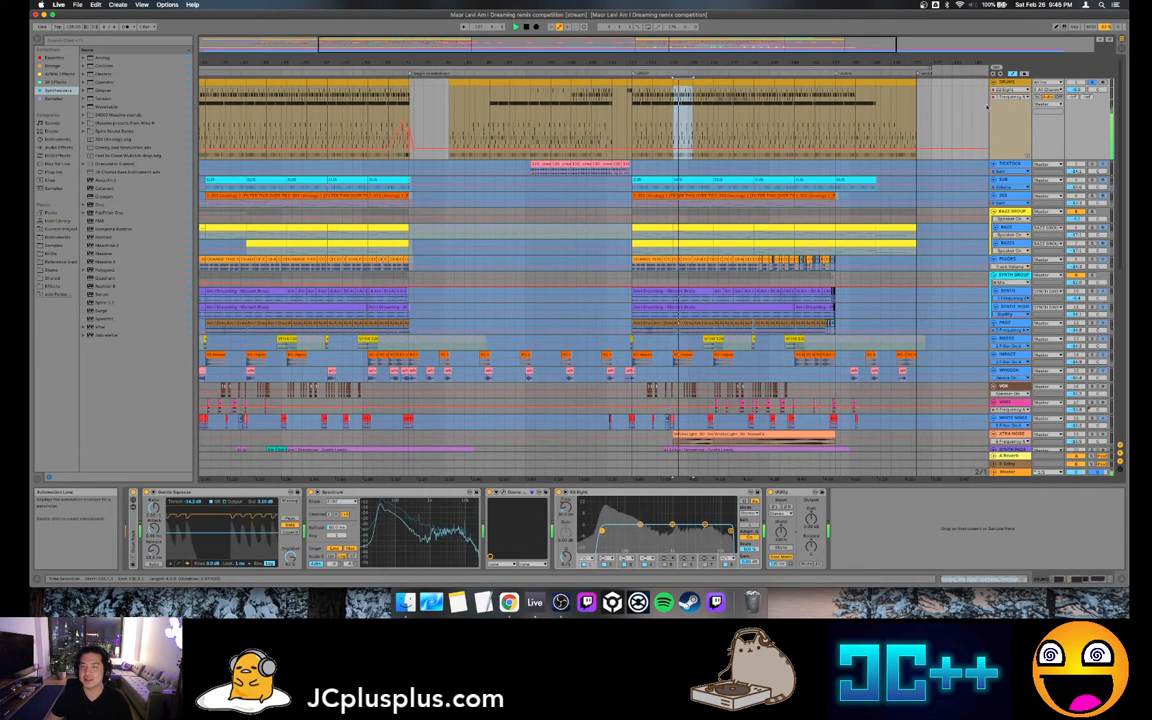
double_click(684, 80)
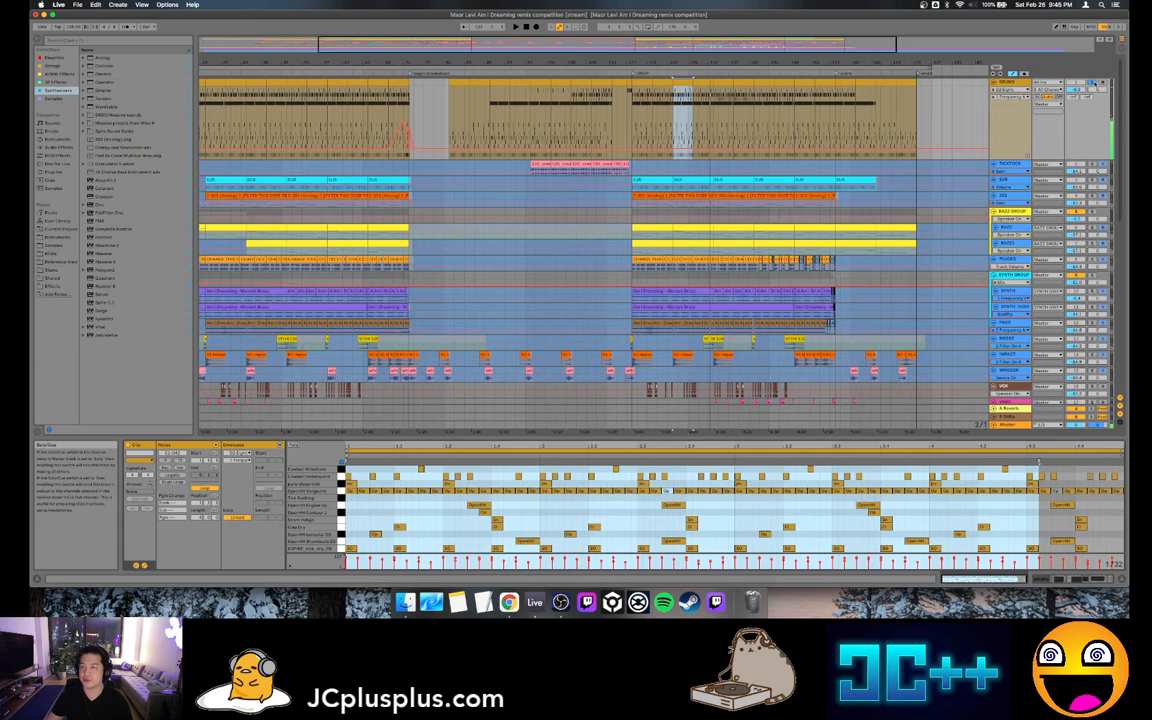
Take the DRUMS track out of solo and hide the automation lanes
left_click(1093, 83)
key("minus")
key("minus")
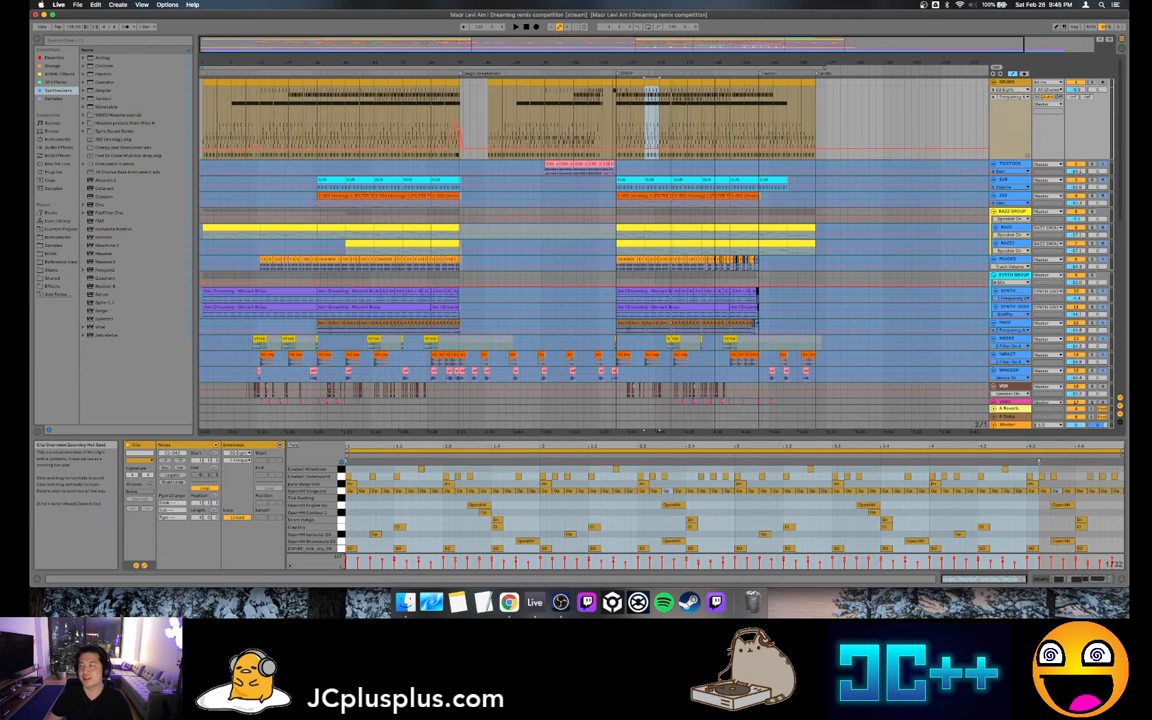
left_click_drag(755, 44, 513, 47)
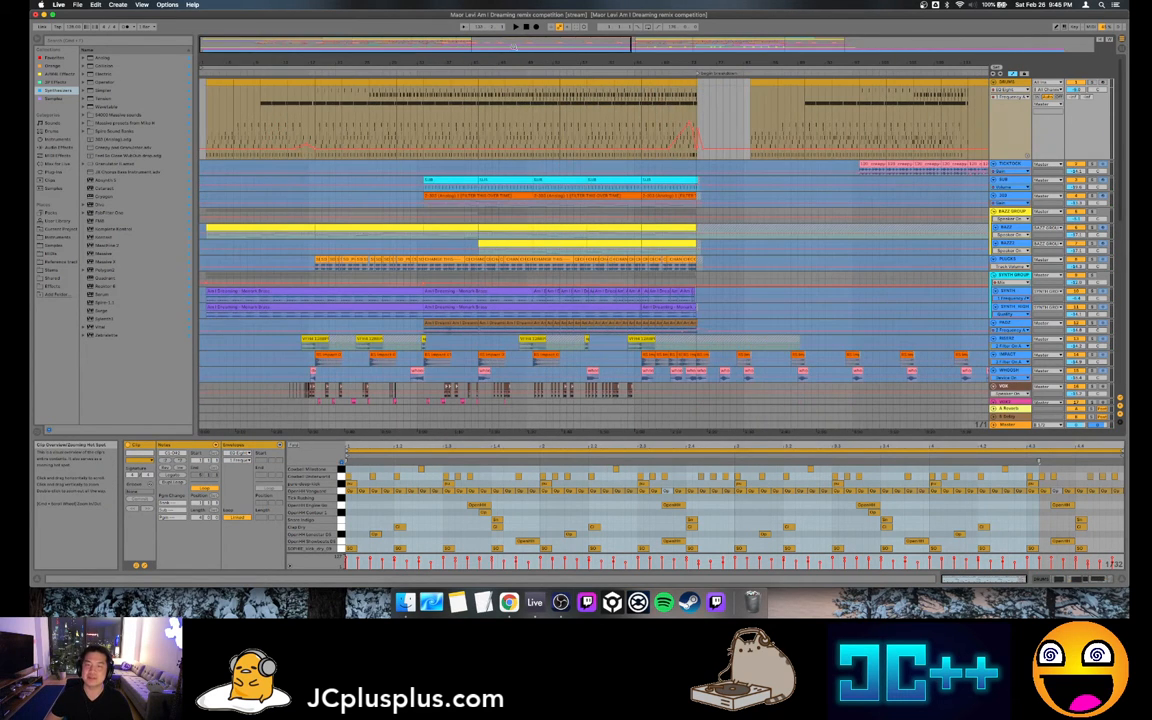
key("a")
Bring up the TICKTOCK track's device chain and audition its first clip in solo
double_click(1017, 163)
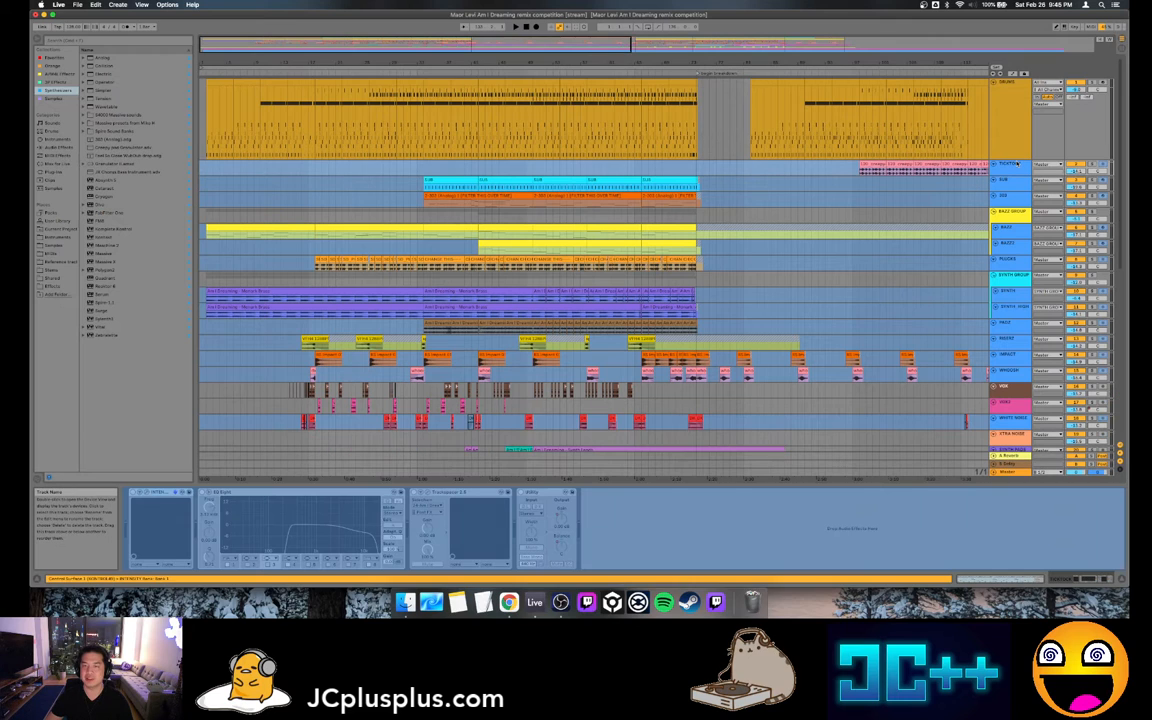
left_click(876, 163)
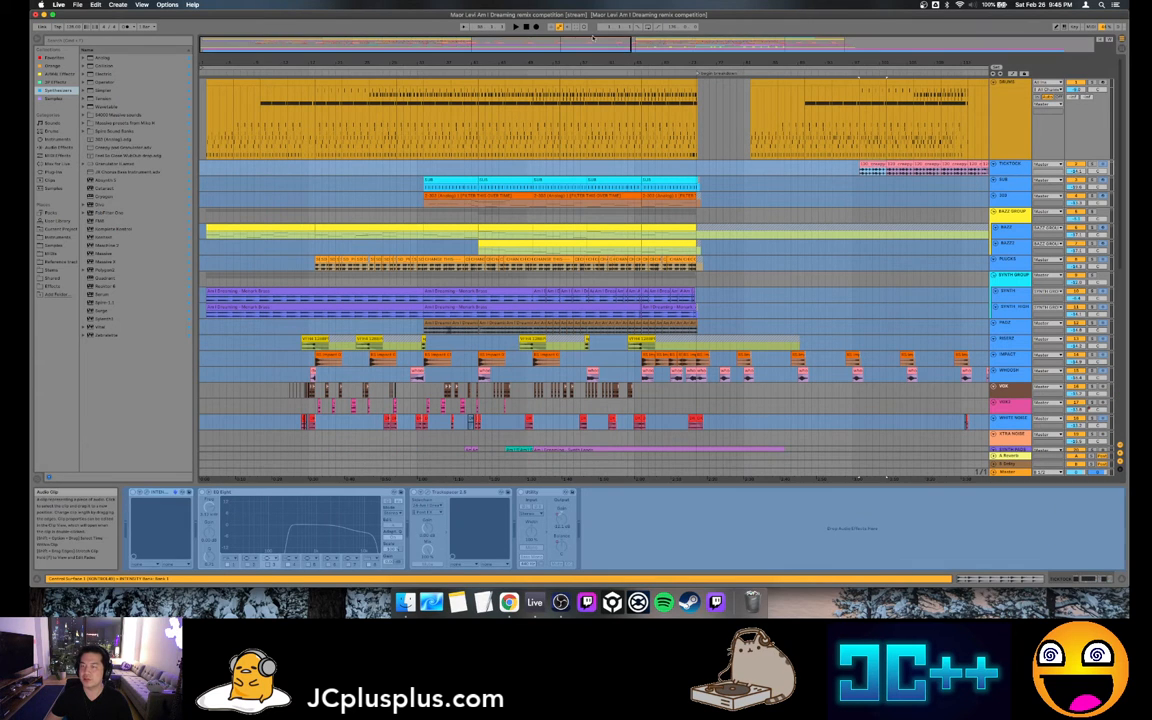
left_click_drag(594, 42, 747, 44)
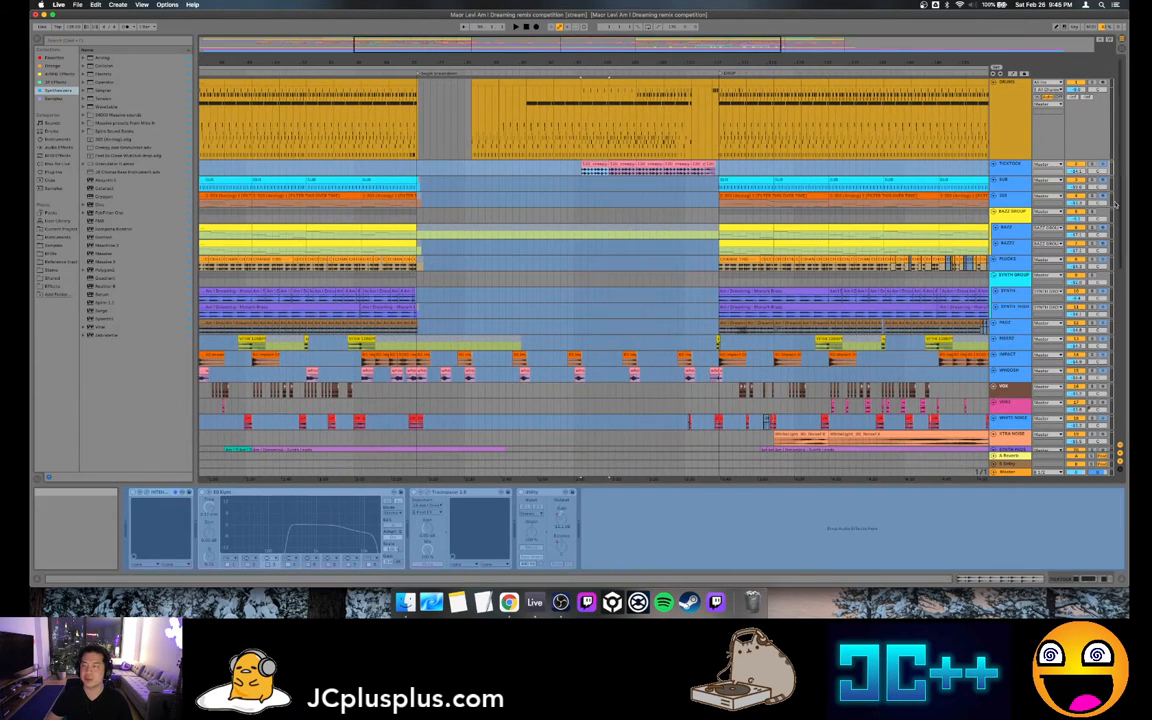
key("space")
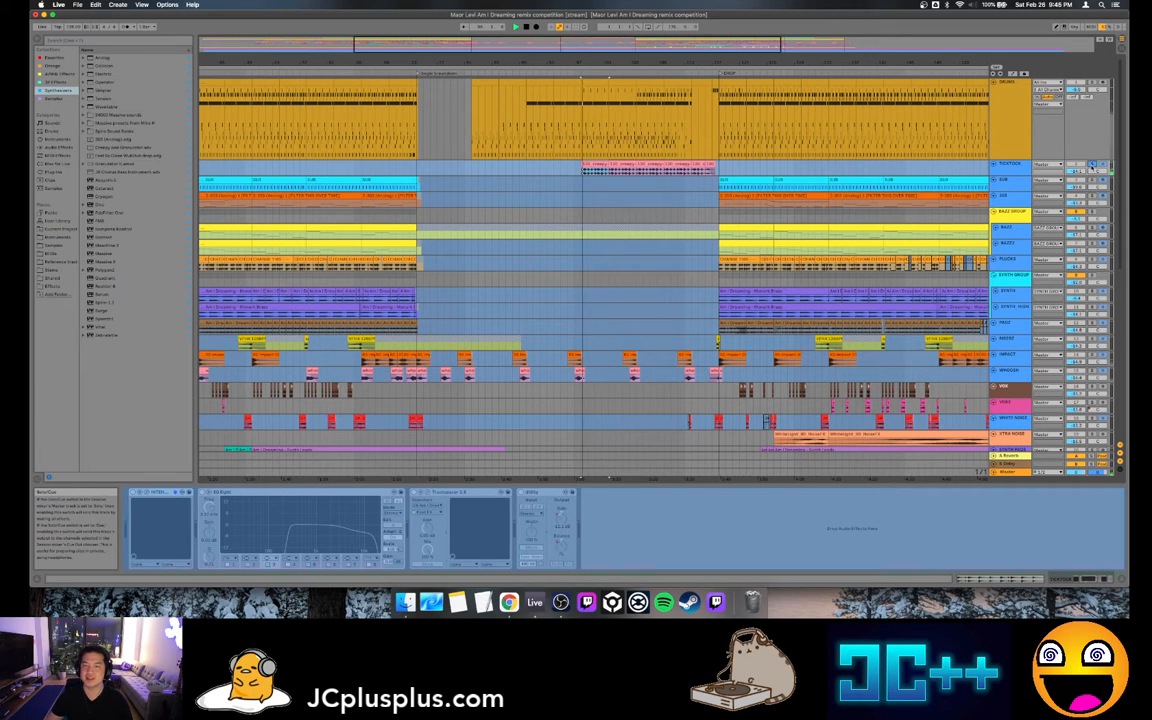
left_click(587, 165)
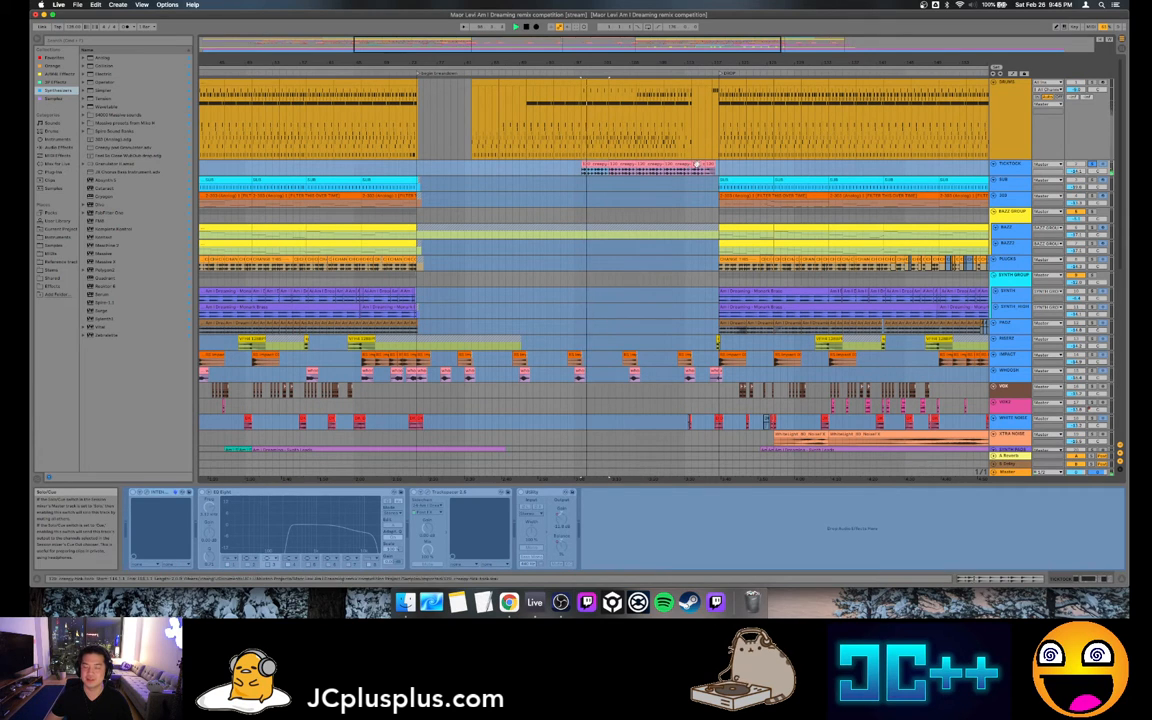
Examine the first TICKTOCK clip's waveform and the track's frozen device chain, and finish the solo audition
double_click(587, 165)
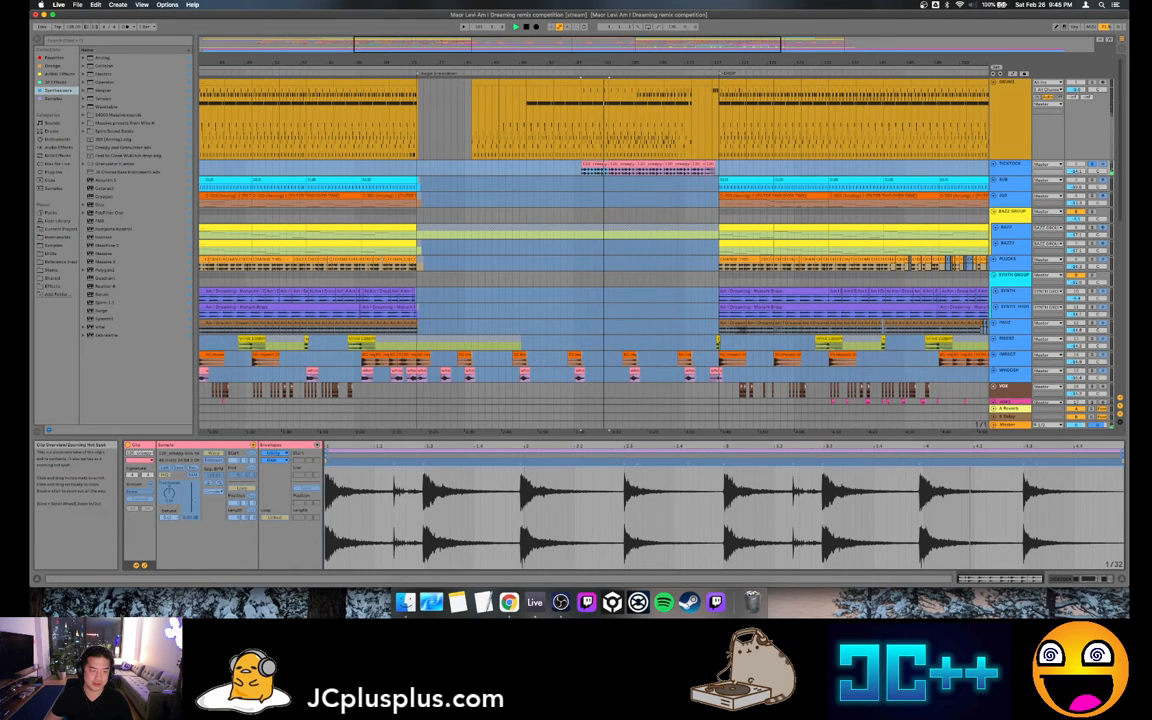
key("plus")
left_click(1010, 163)
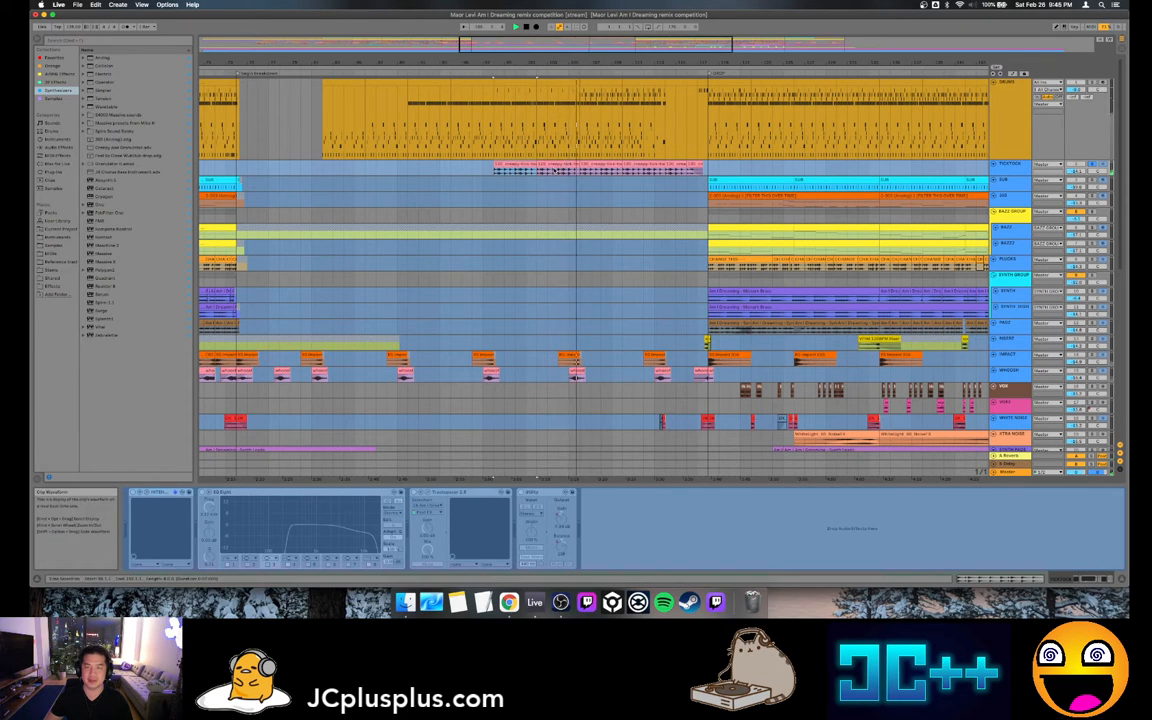
key("space")
right_click(1018, 167)
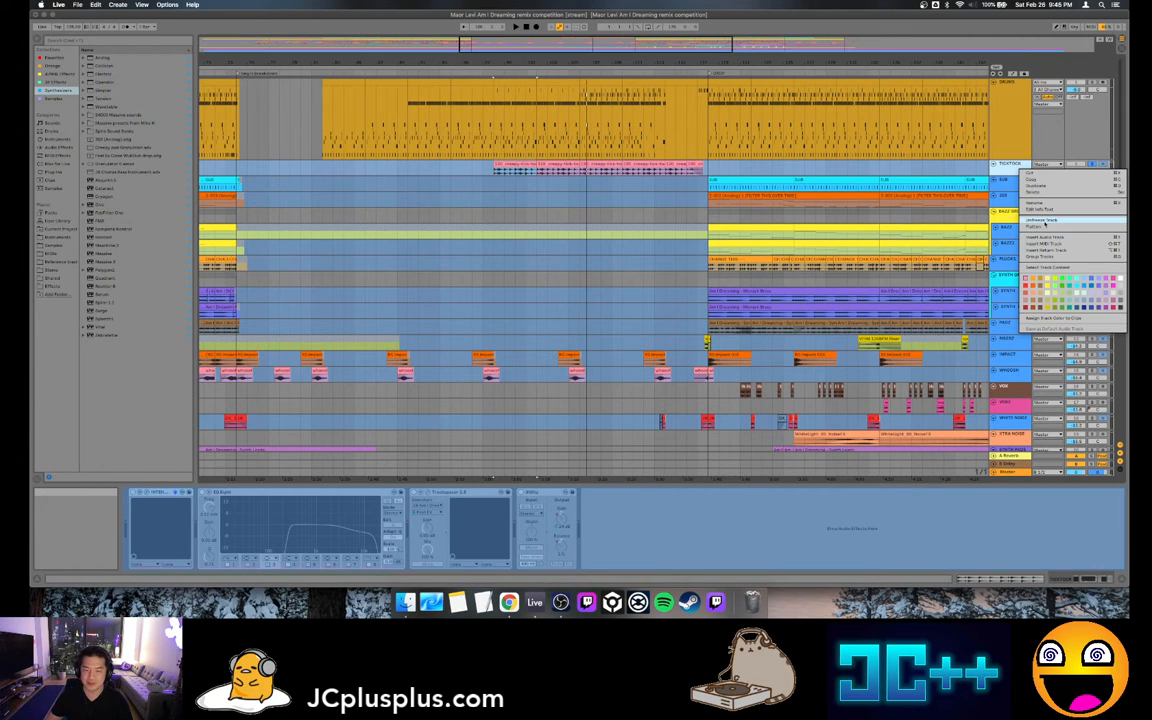
left_click(1006, 166)
key("space")
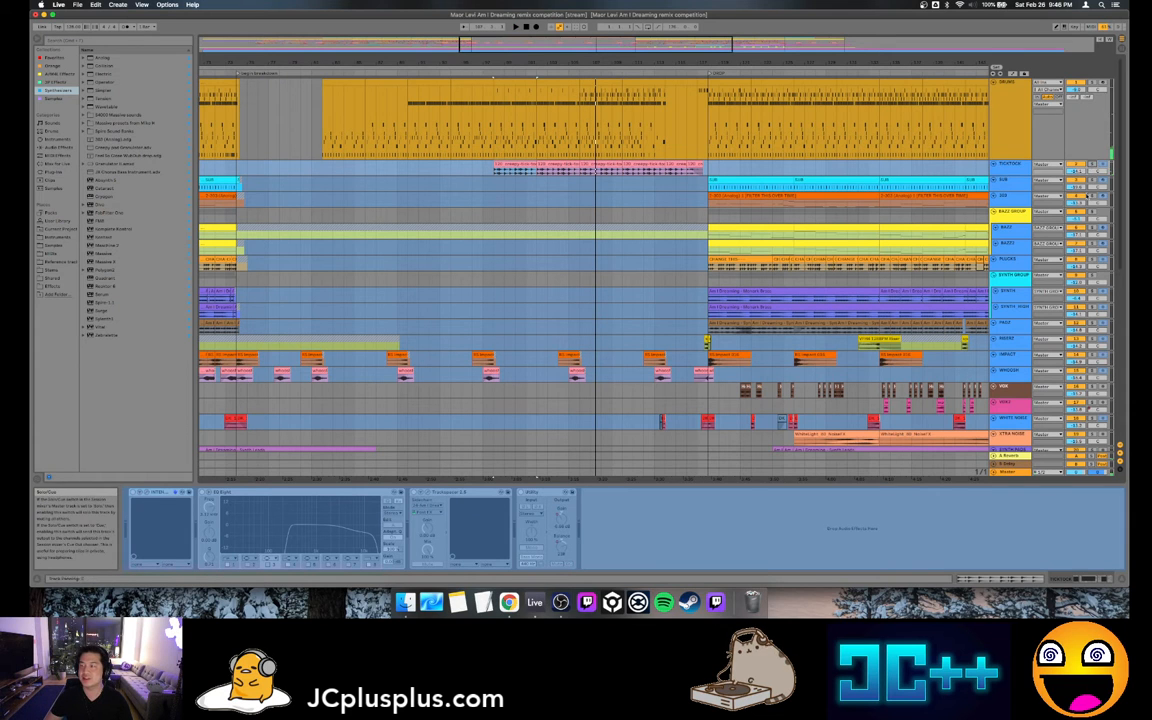
scroll(1000, 135, "down", 10)
scroll(1080, 342, "down", 3)
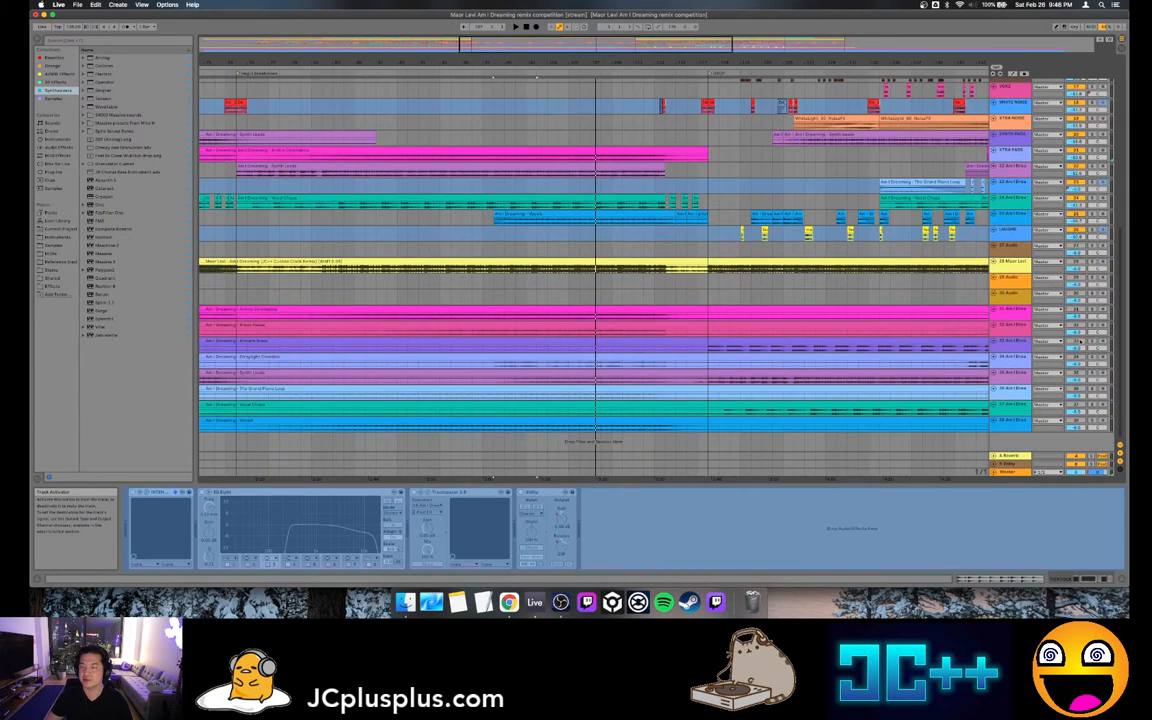
scroll(745, 274, "up", 10)
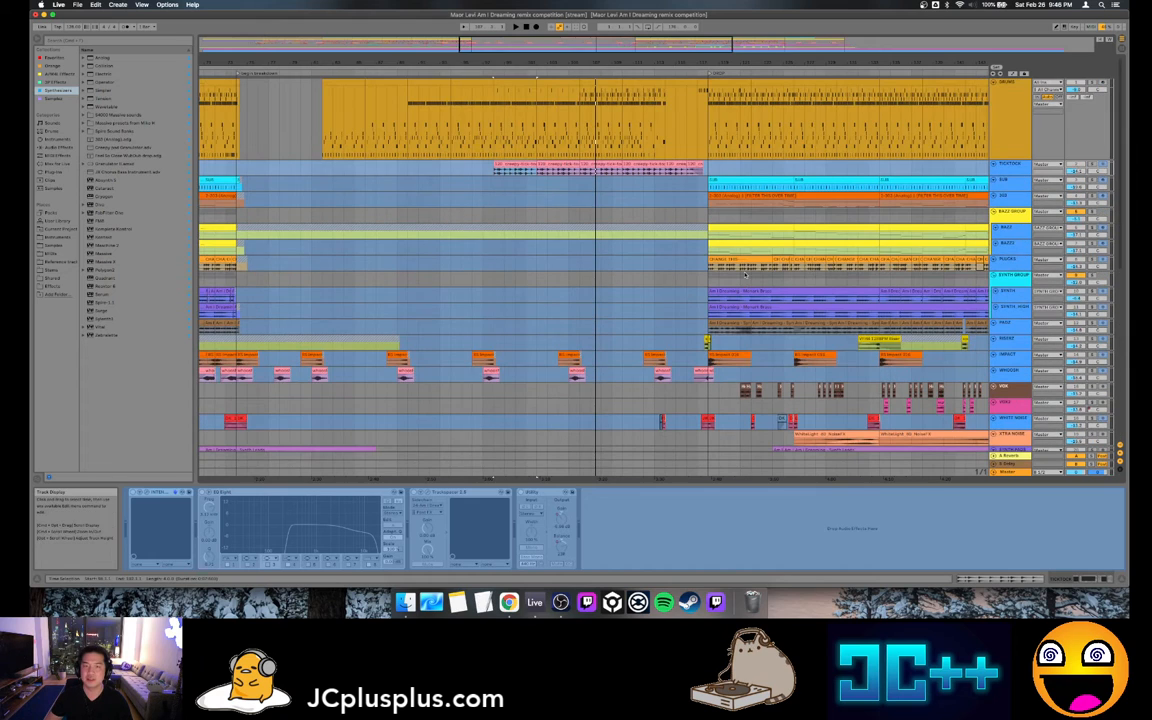
Audition the VOX track's chopped clips at the second drop in solo and bring up the track's device chain
key("space")
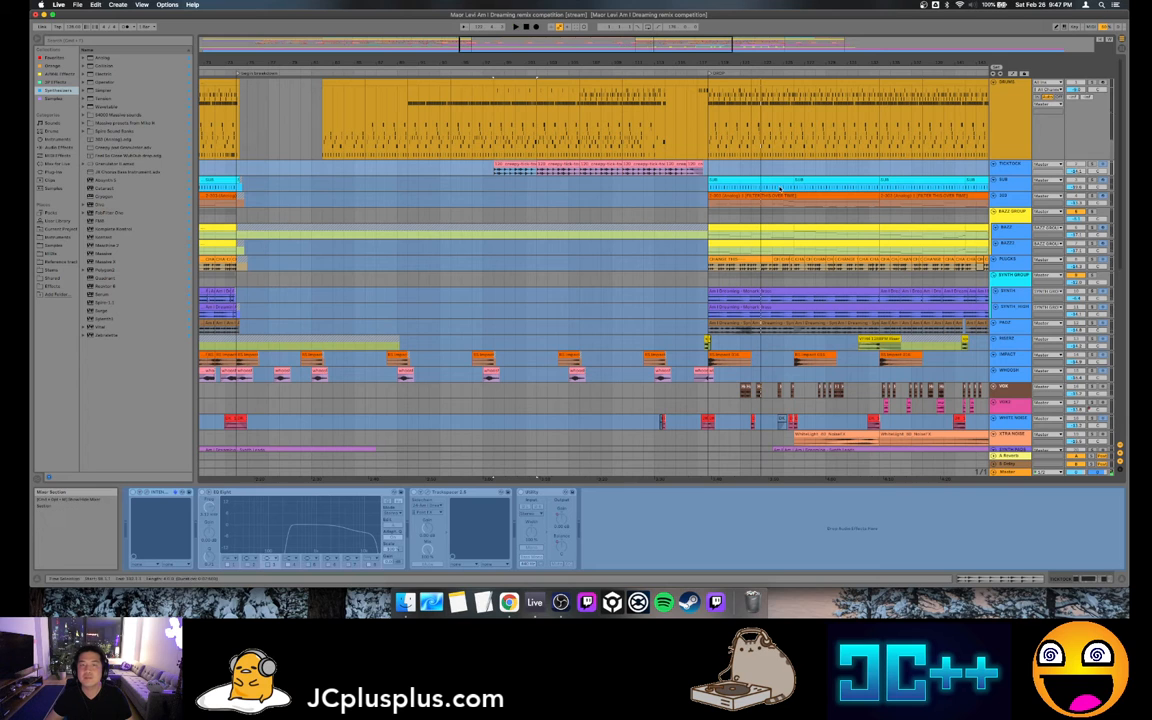
left_click_drag(560, 54, 491, 40)
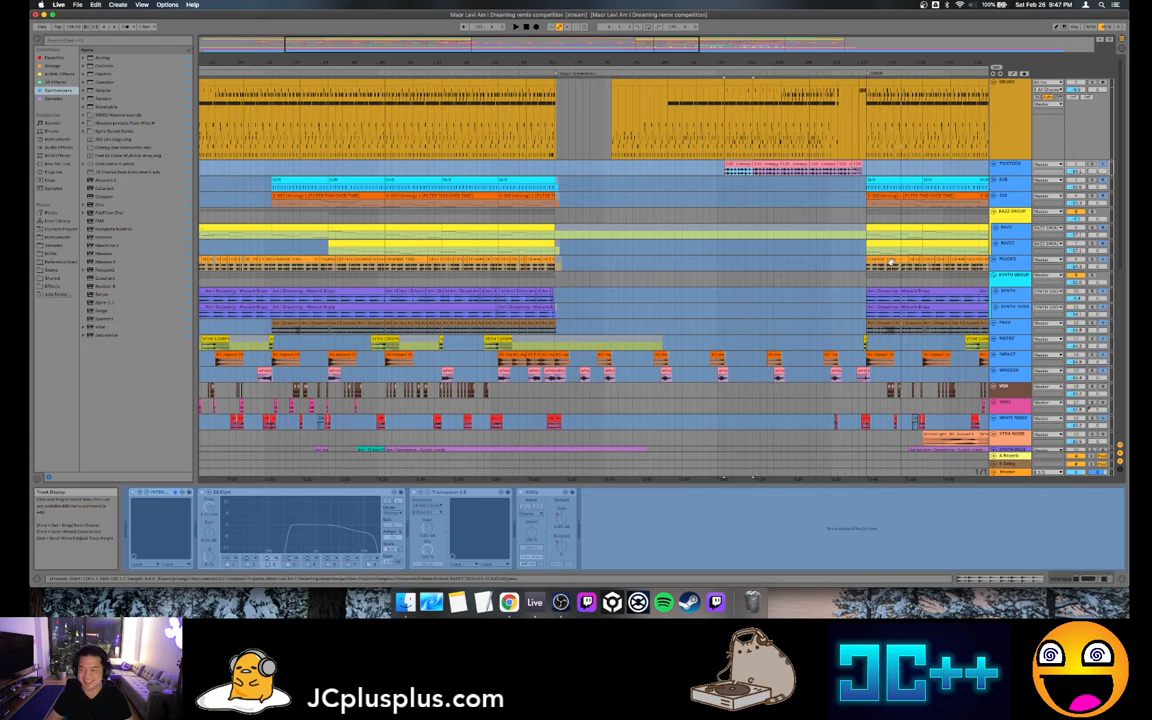
left_click(889, 389)
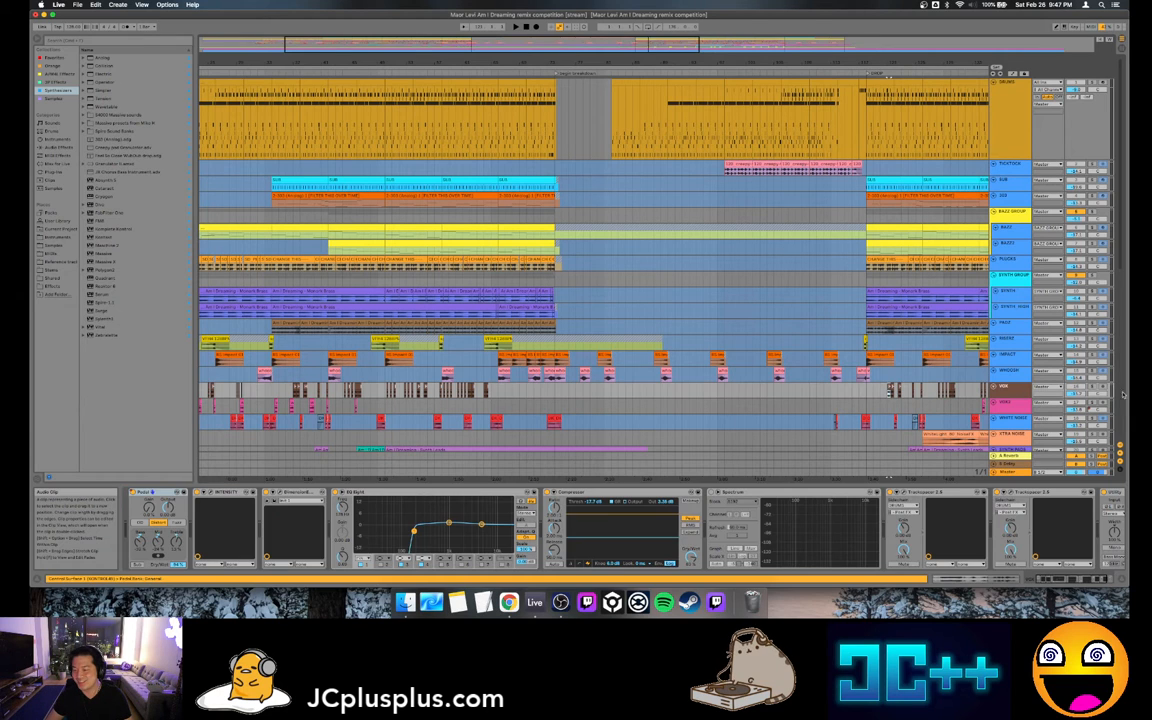
key("space")
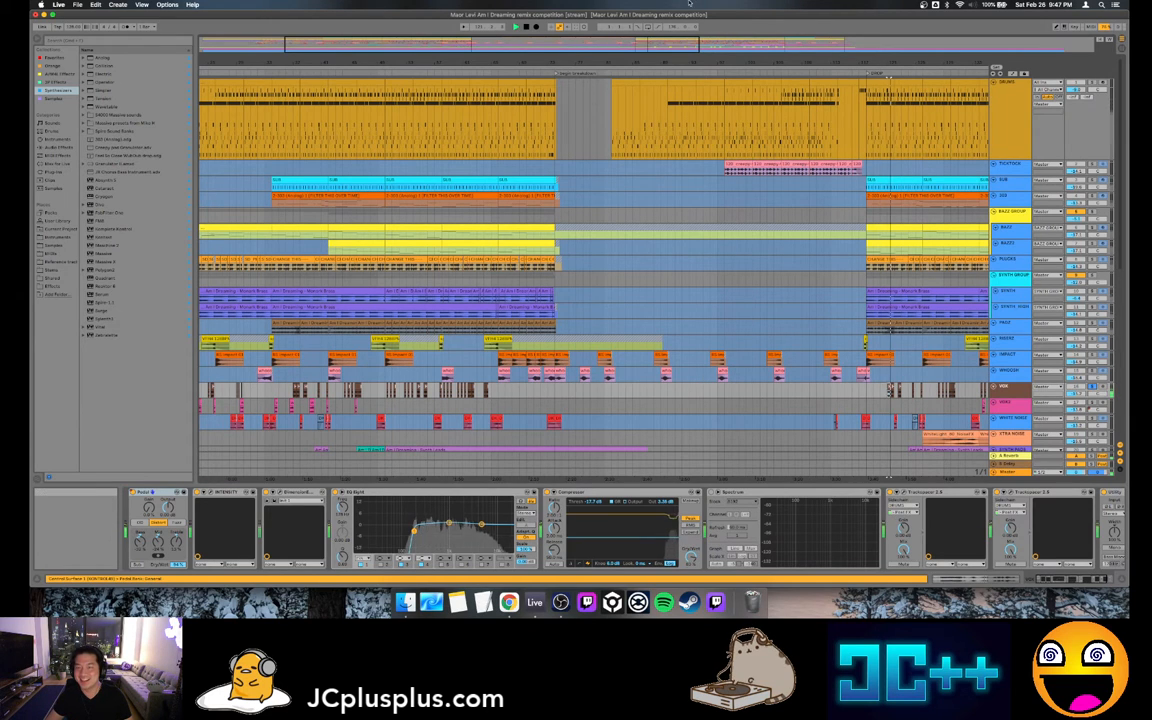
scroll(664, 391, "right", 4)
scroll(668, 391, "up", 3)
Audition the first VOX chops near the start of the song in solo and again within the full mix
scroll(668, 391, "left", 10)
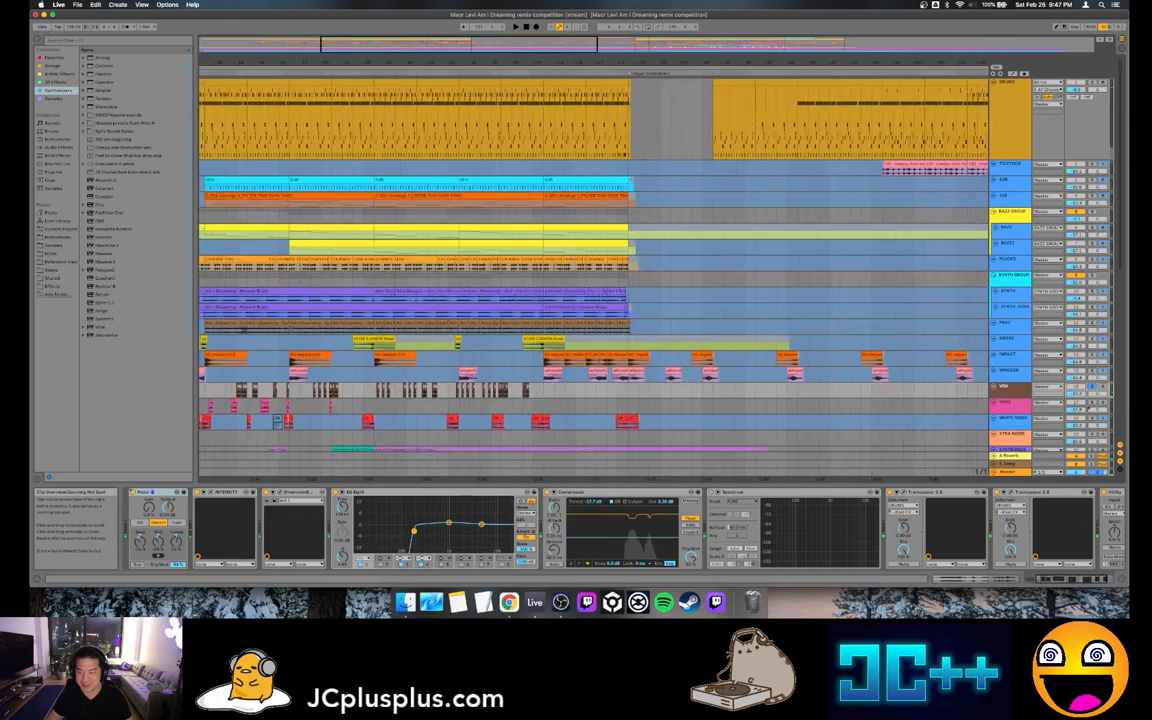
scroll(668, 391, "up", 3)
scroll(668, 391, "left", 2)
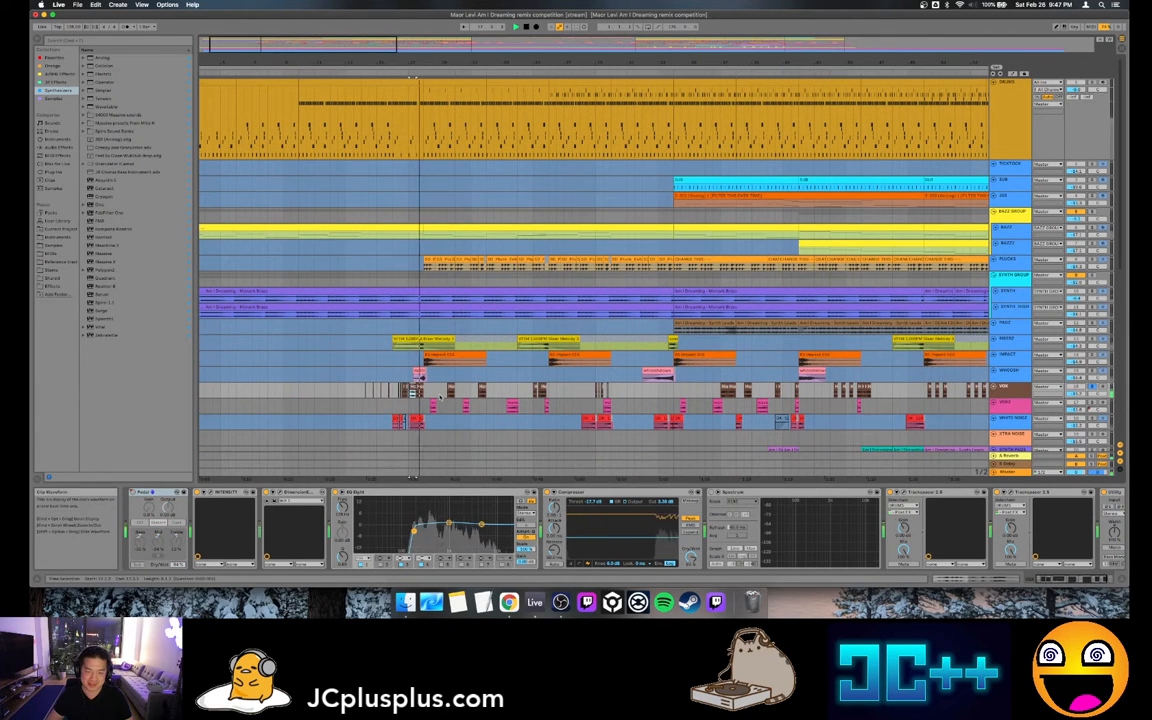
key("space")
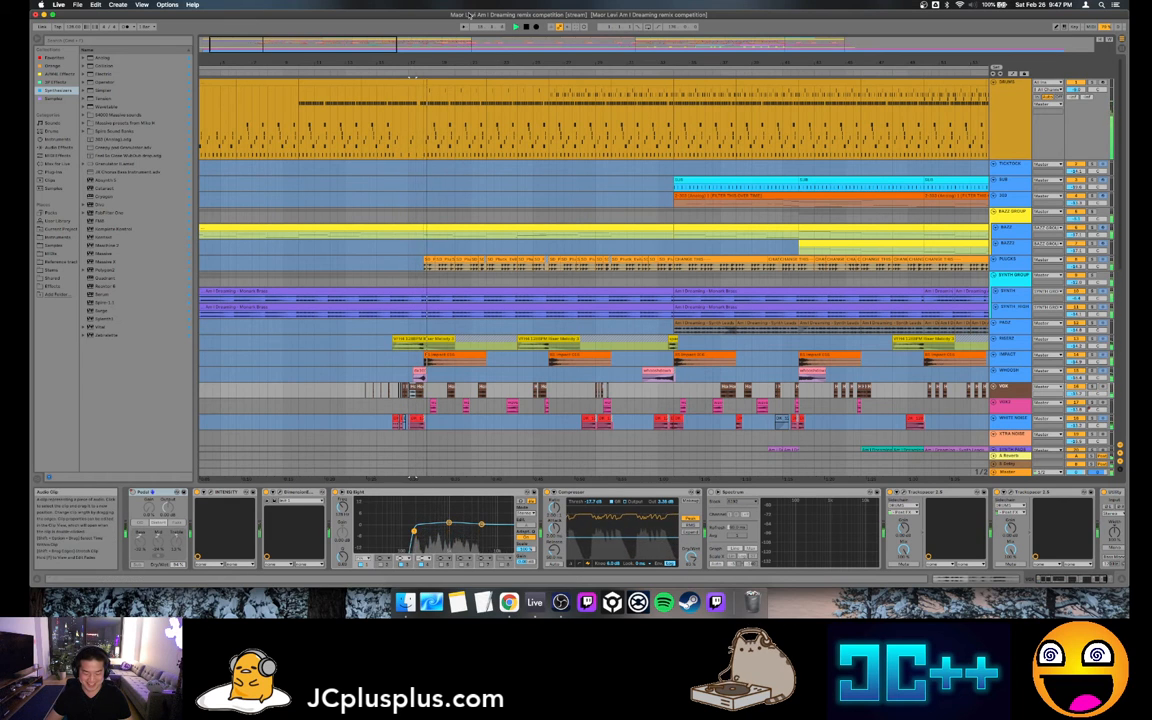
Survey the tracks around the breakdown and bring up the TICKTOCK track's device chain from its first clip
left_click_drag(387, 41, 577, 14)
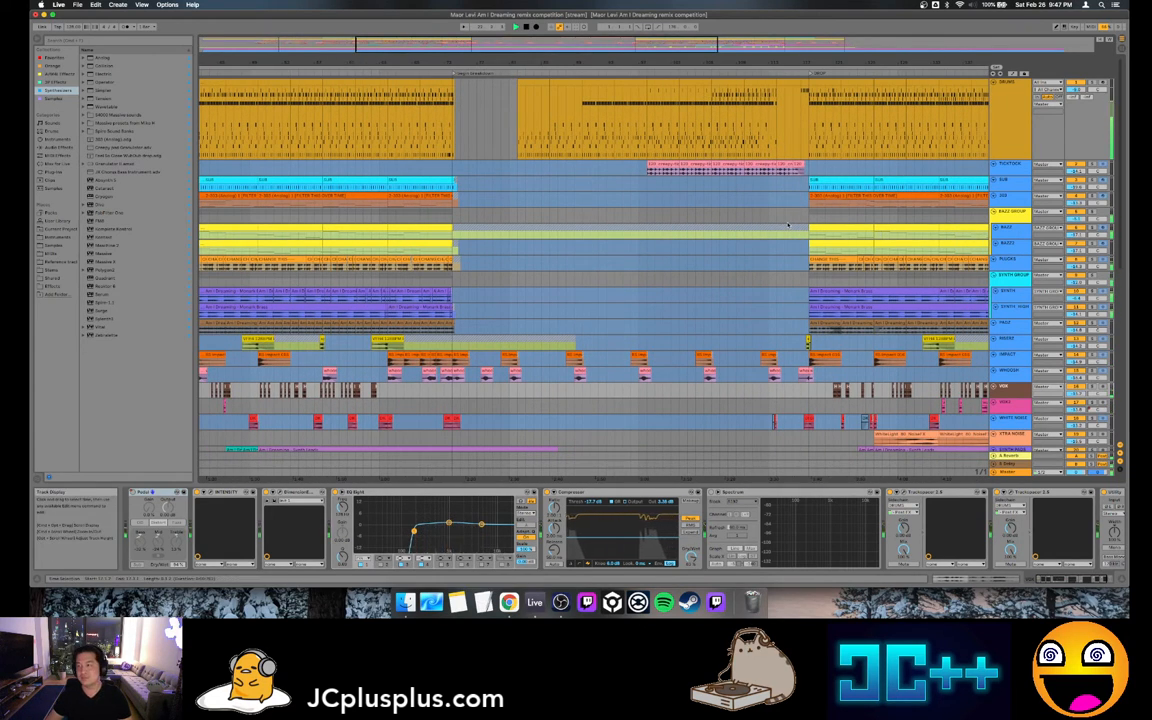
scroll(788, 223, "down", 5)
scroll(788, 223, "down", 3)
scroll(679, 185, "up", 8)
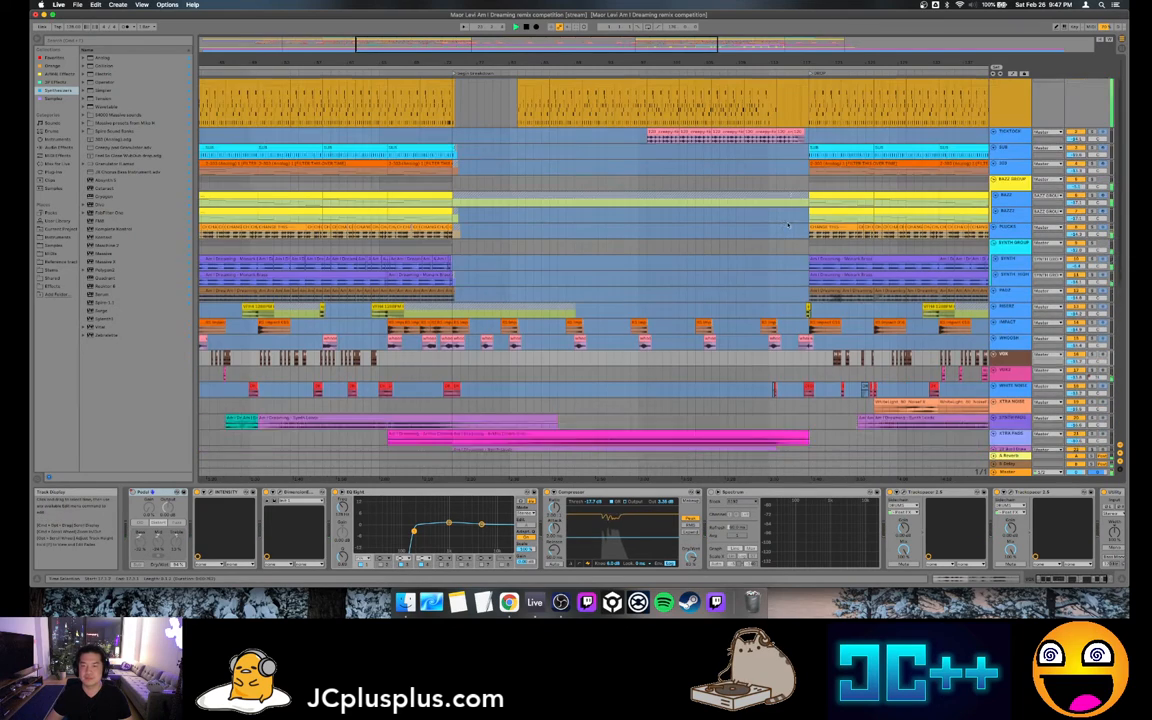
left_click(661, 166)
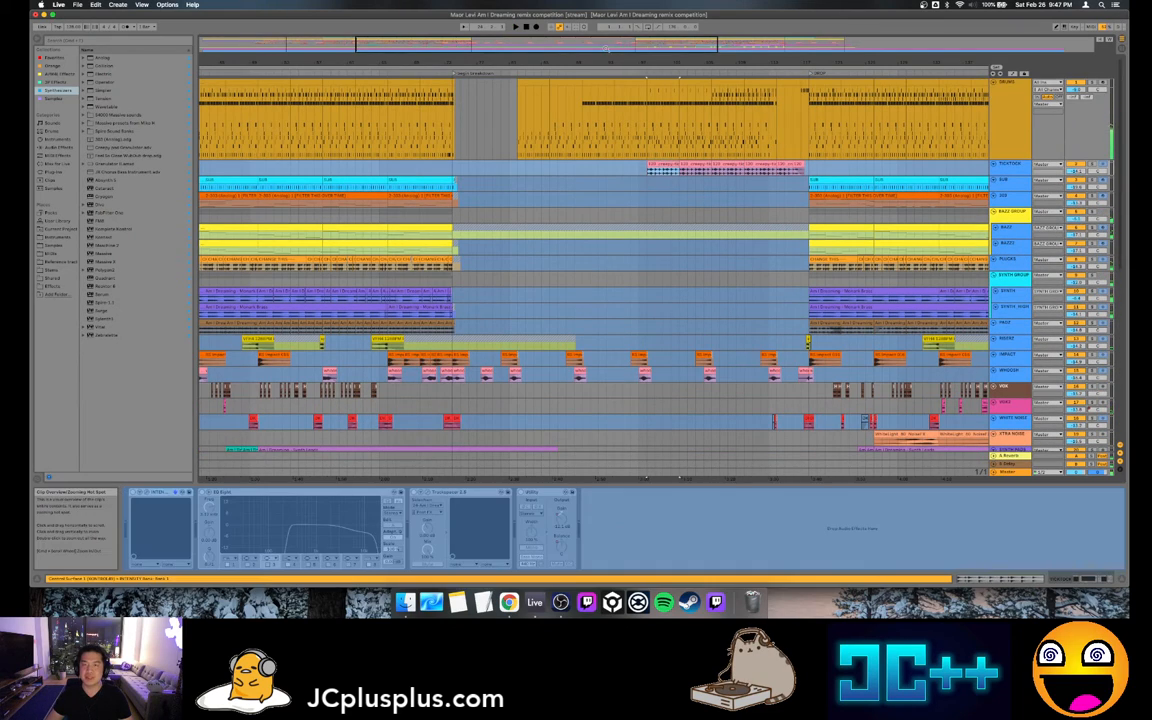
Audition the first SUB clip in solo with its device chain shown, and compare the first and second drops
left_click_drag(606, 49, 512, 38)
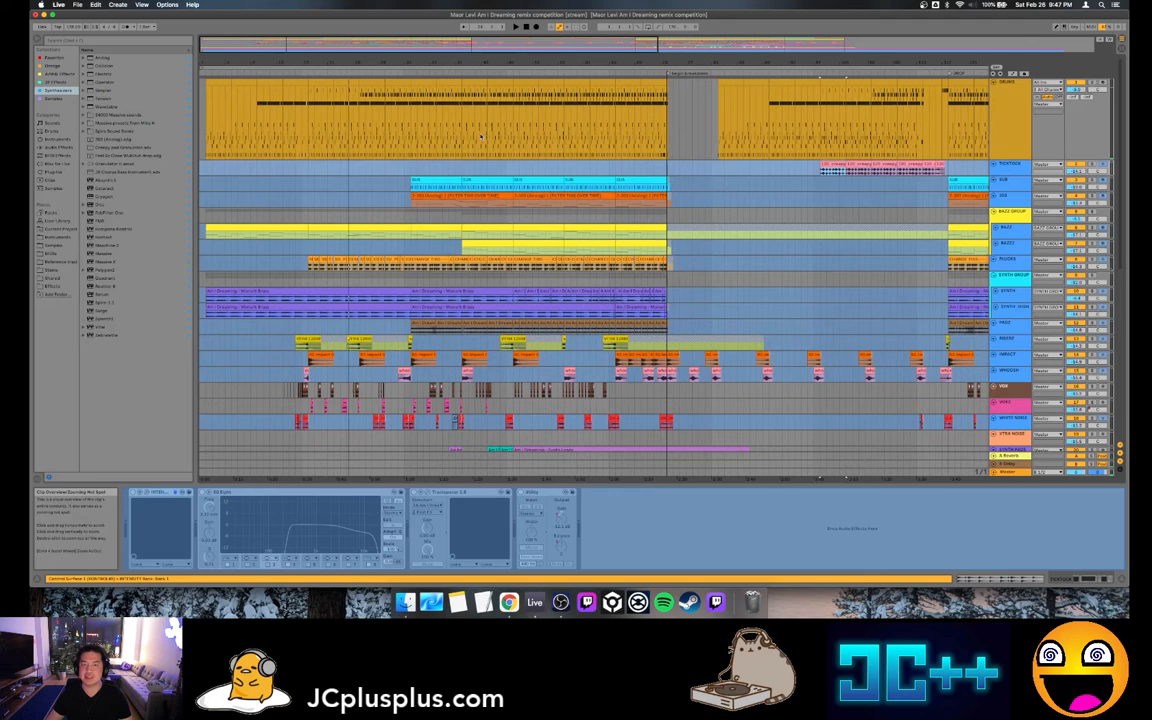
left_click(420, 180)
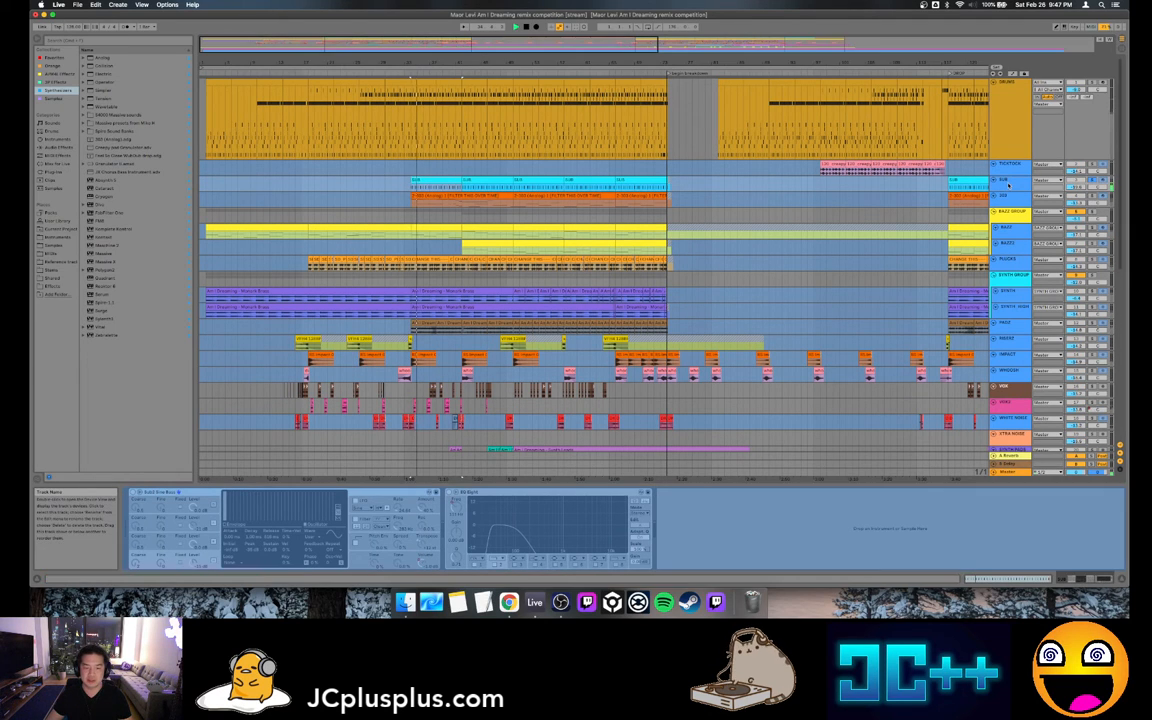
left_click_drag(482, 46, 597, 47)
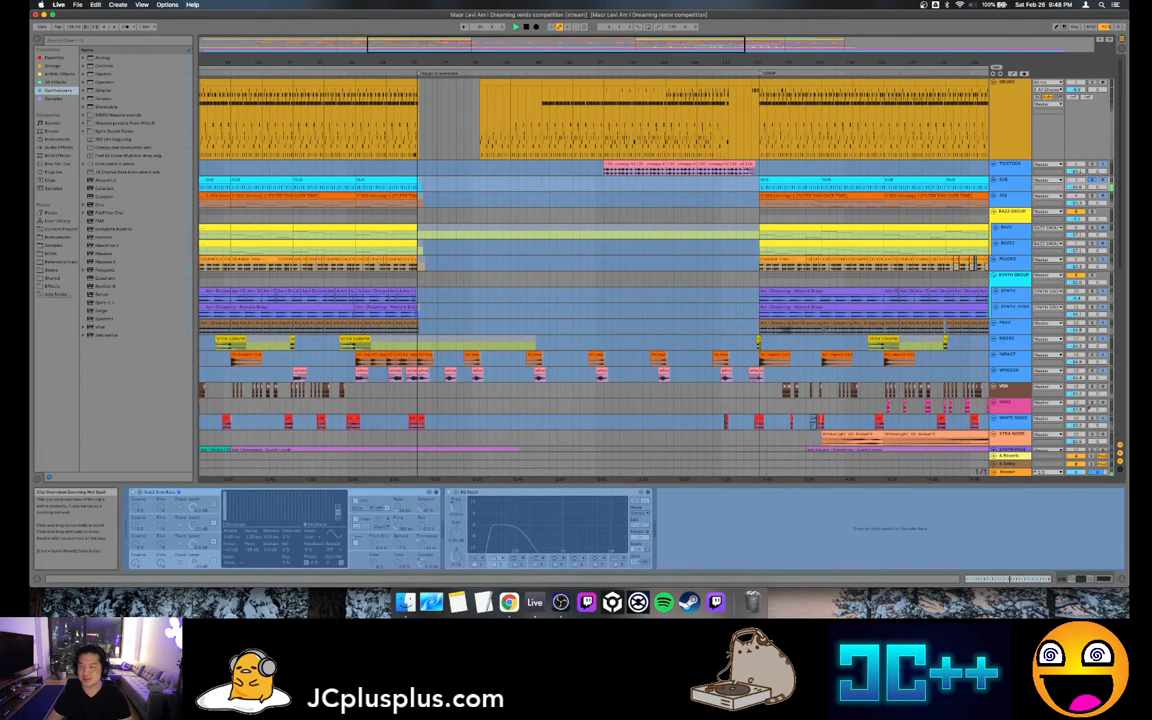
left_click_drag(597, 47, 440, 47)
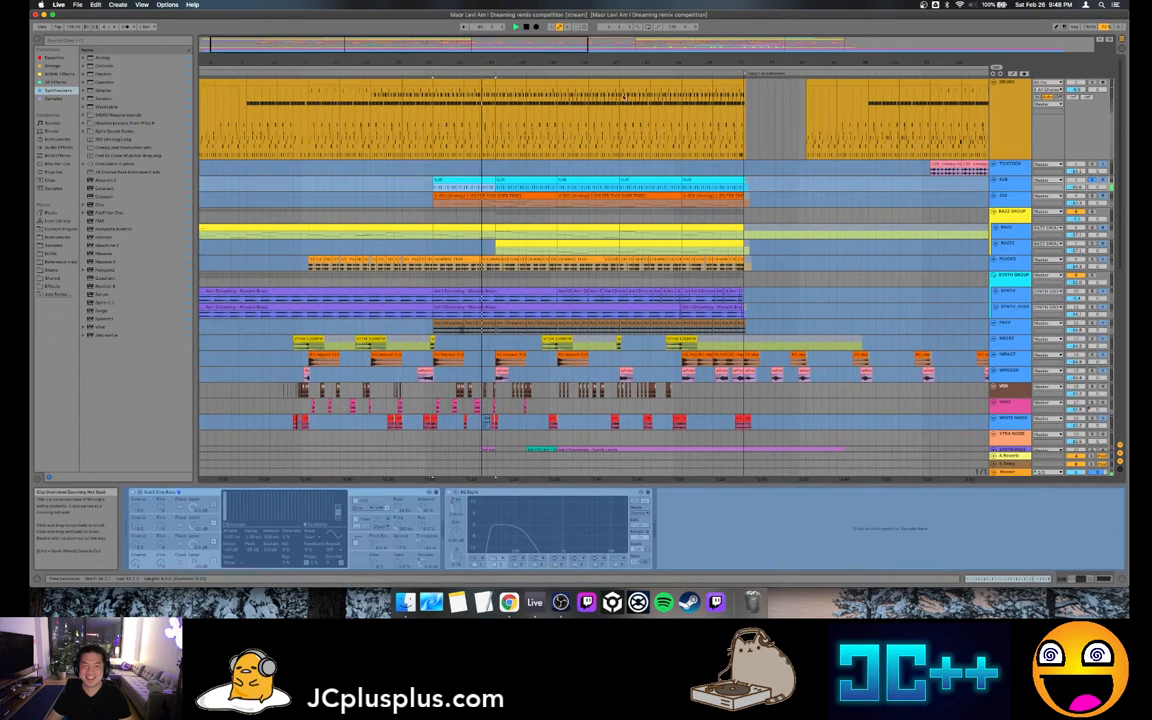
Audition the 303 track in solo in place of the SUB track and unfreeze the 303 track
left_click(1092, 83, "super")
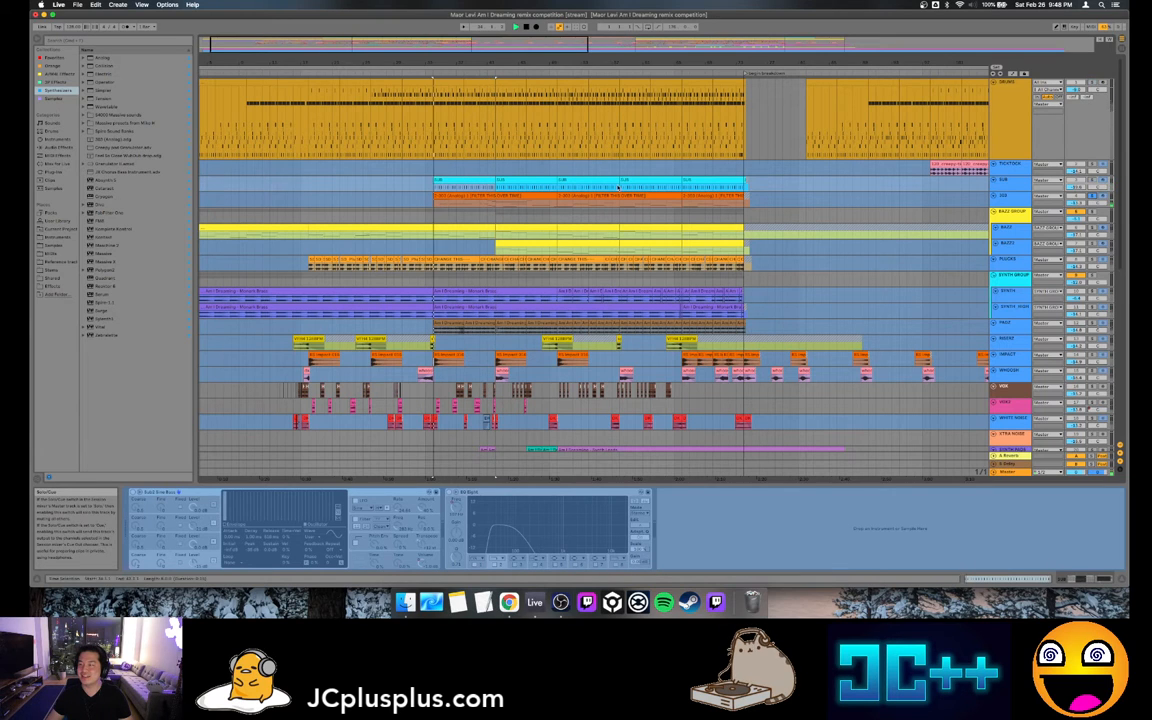
left_click(1027, 203)
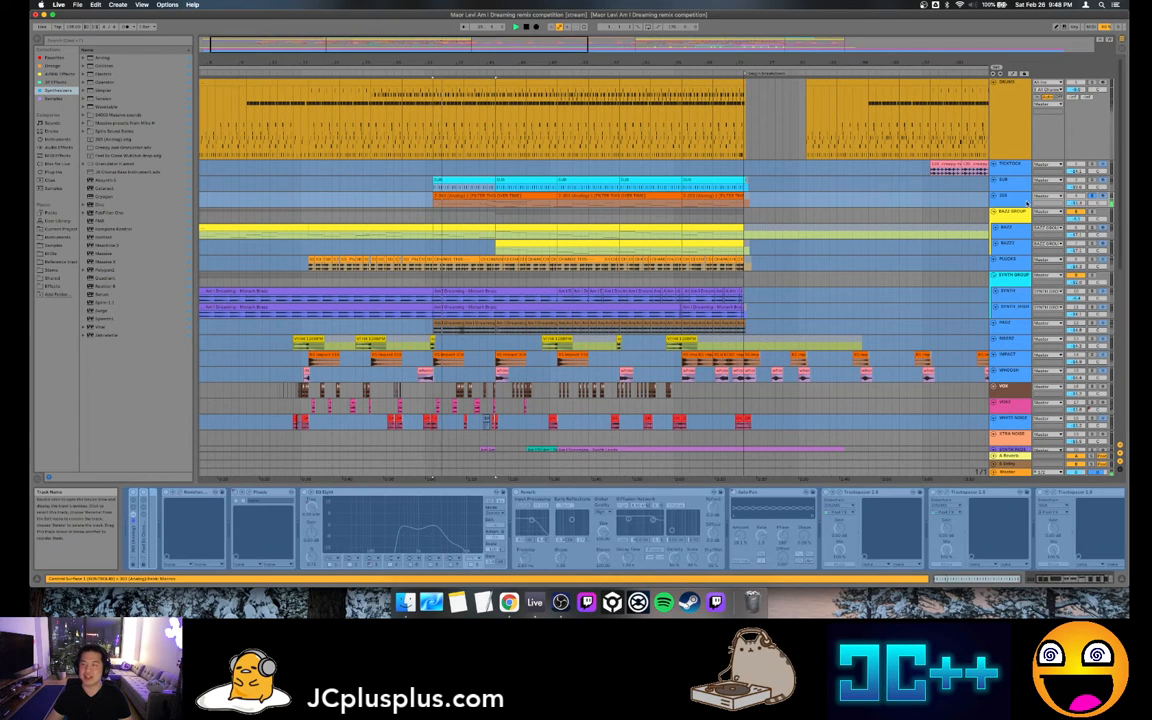
right_click(1023, 203)
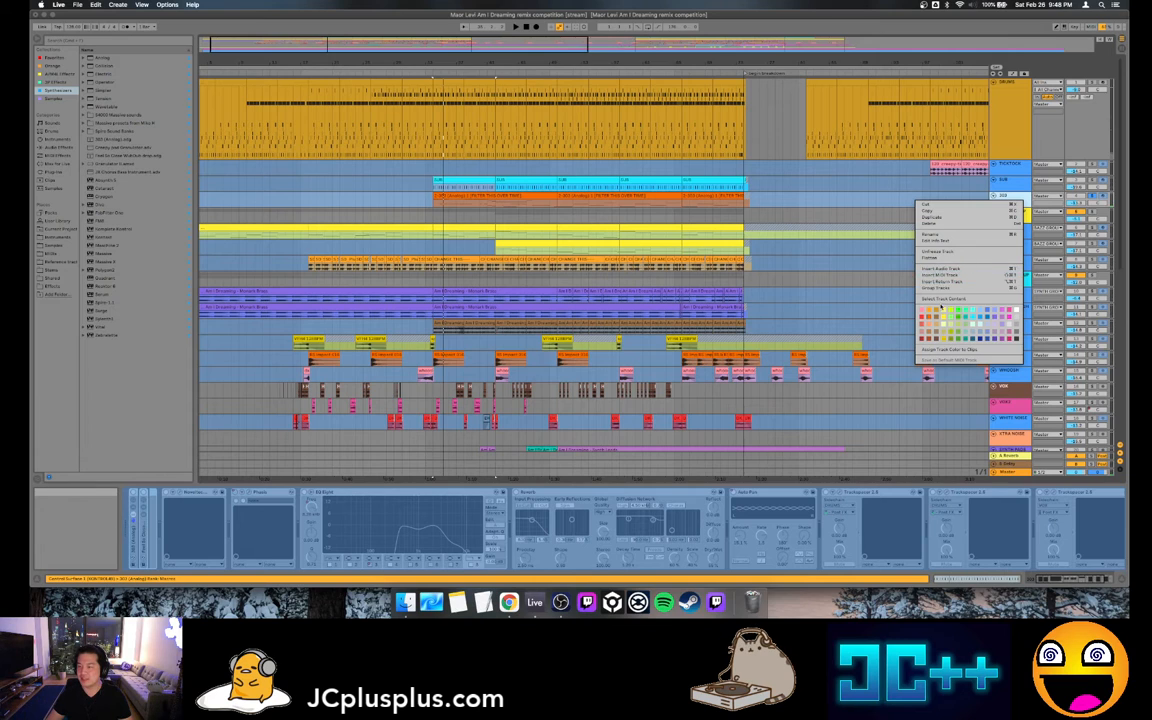
left_click(935, 257)
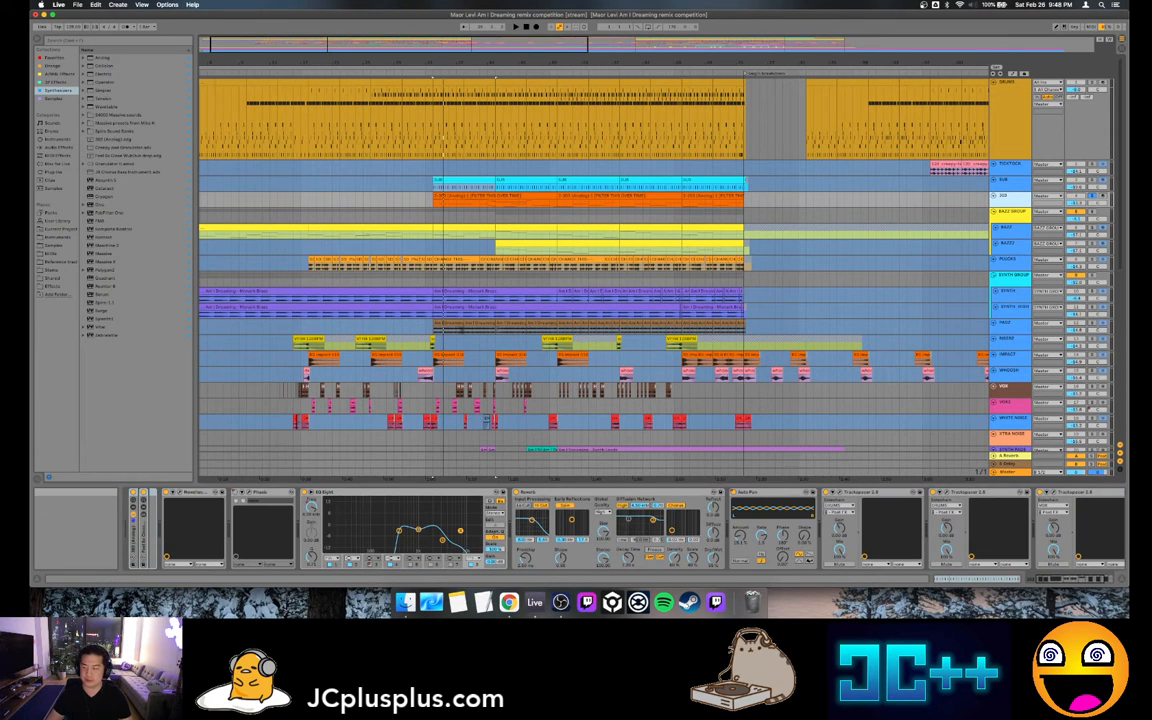
Play the unfrozen 303 track in solo and unfold its instrument rack to examine the Wavetable synth and effects
key("space")
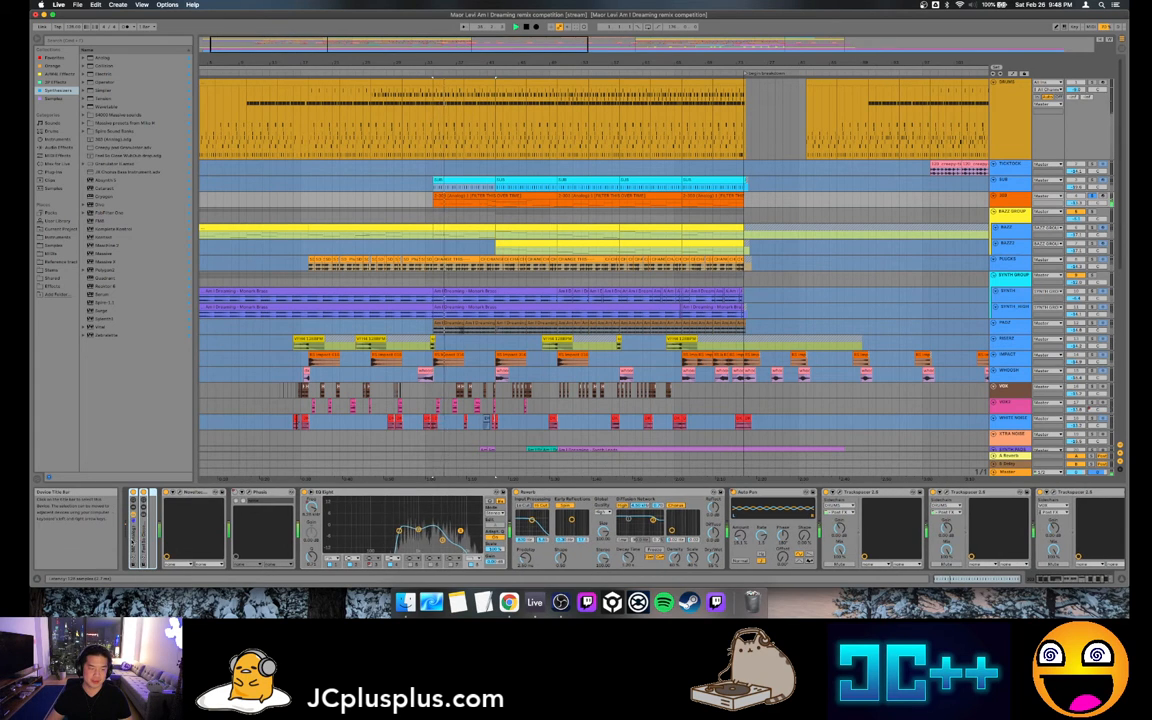
left_click(144, 516)
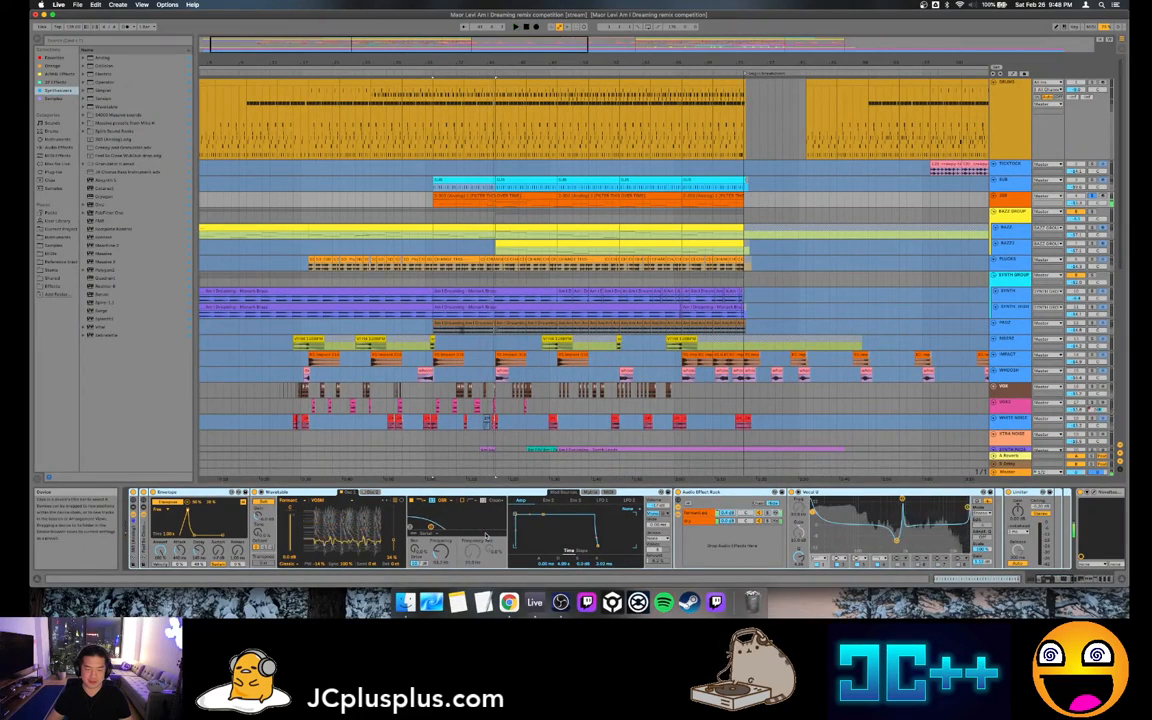
left_click_drag(560, 45, 560, 25)
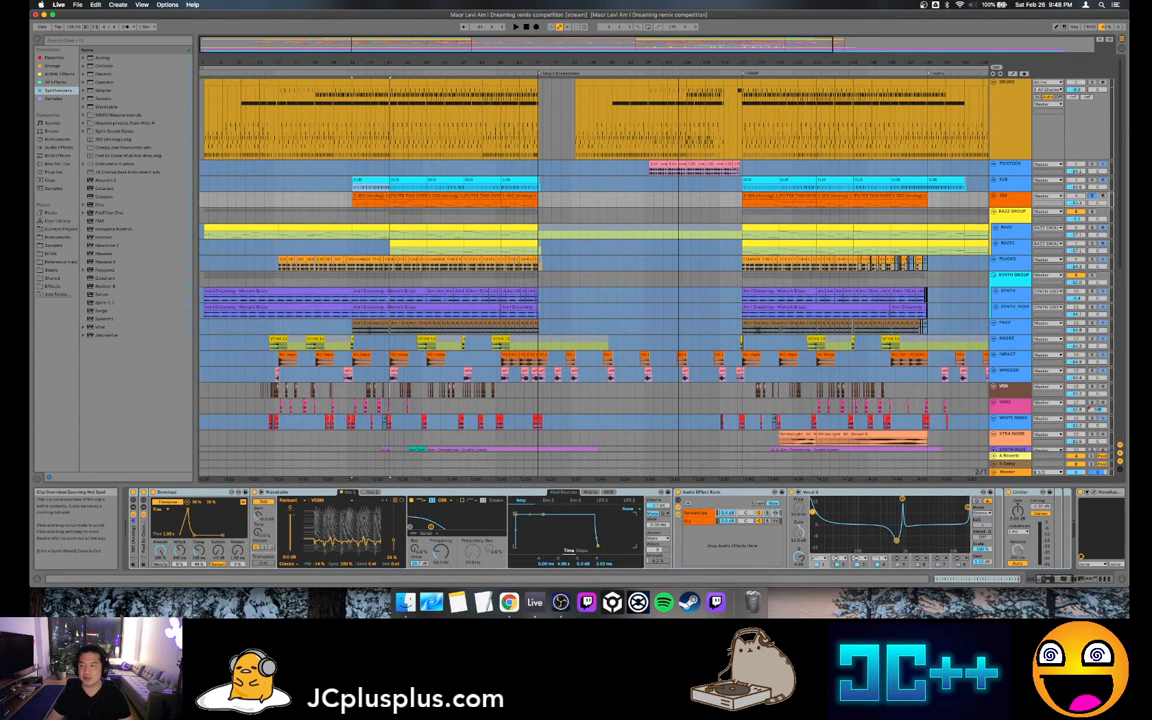
Take the 303 track out of solo and bring up the riser track's frozen device chain from its first clip
scroll(708, 214, "down", 4)
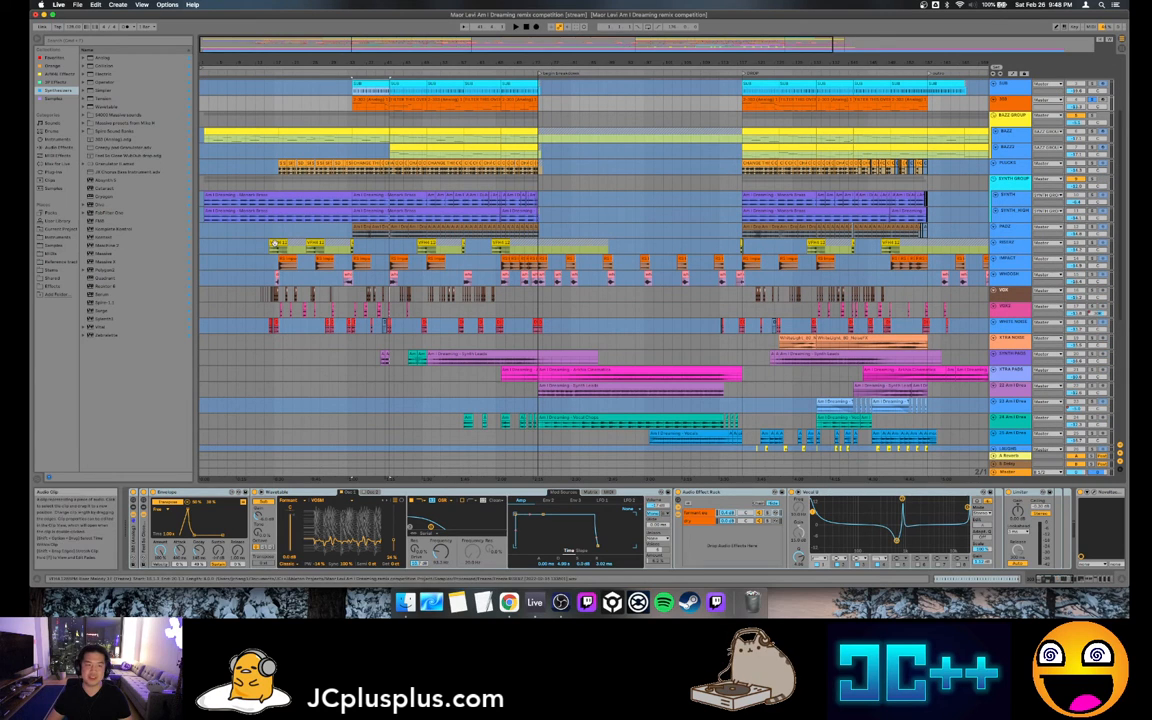
left_click(279, 243)
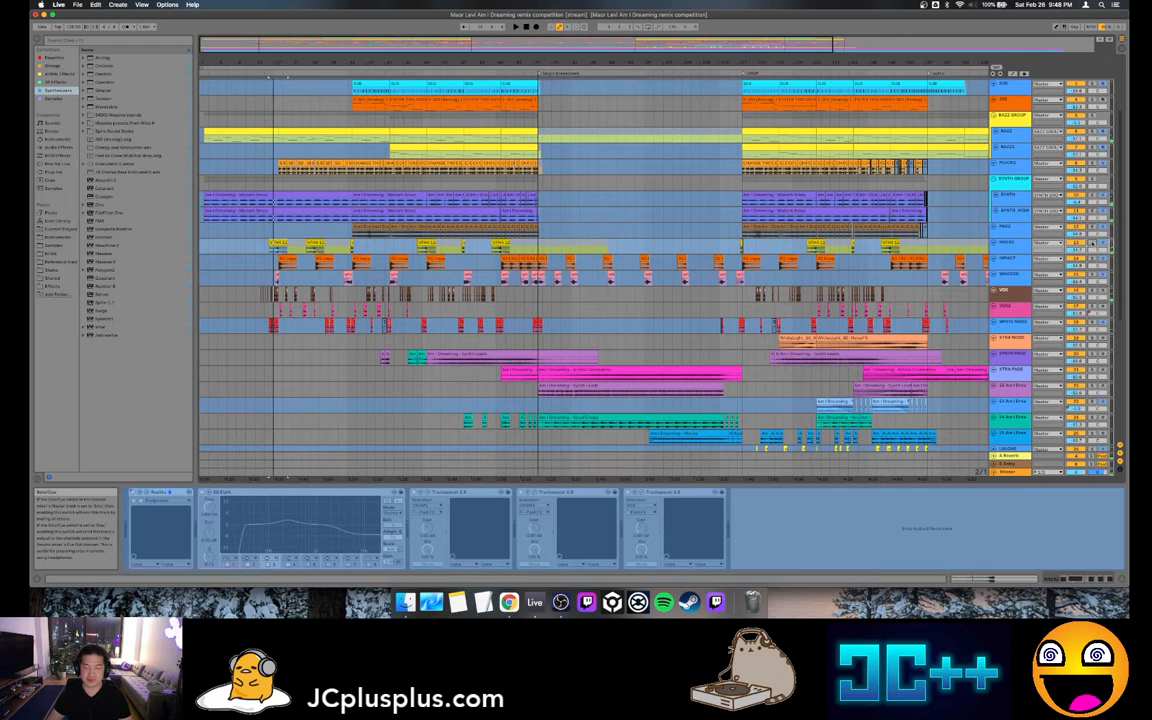
scroll(974, 243, "down", 3)
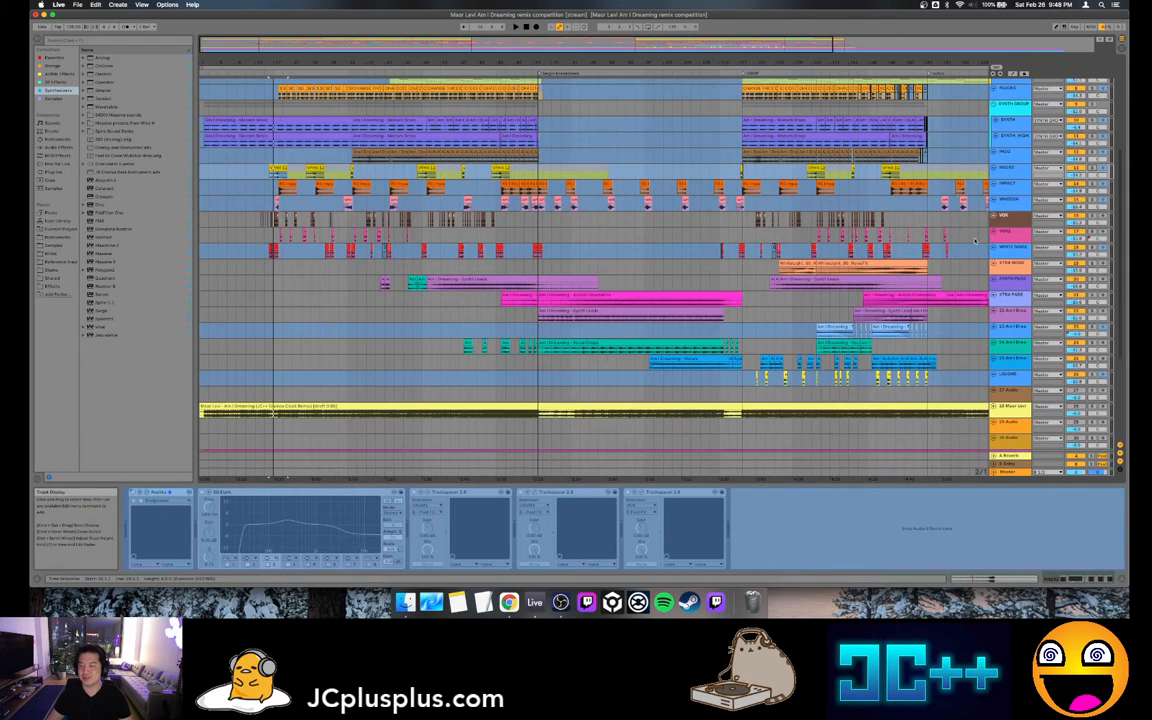
scroll(974, 243, "up", 6)
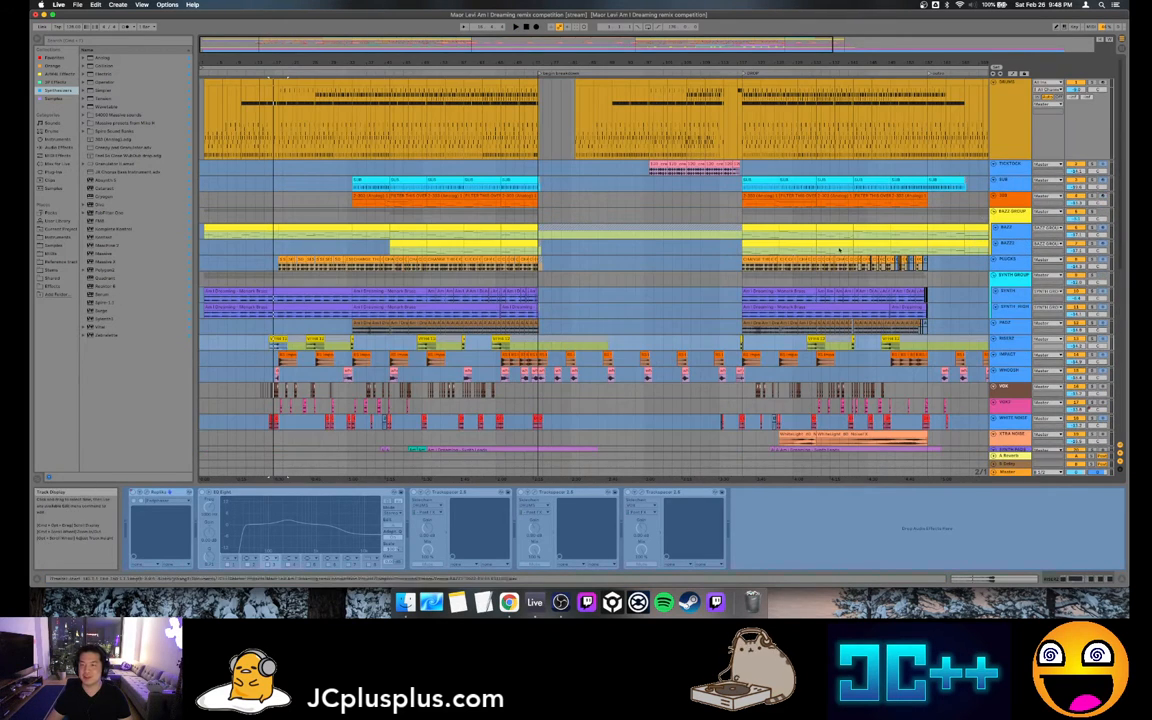
Audition the BAZZ GROUP in solo from the second drop with the BAZZ track's devices shown, and look over the remaining tracks
scroll(742, 255, "down", 3)
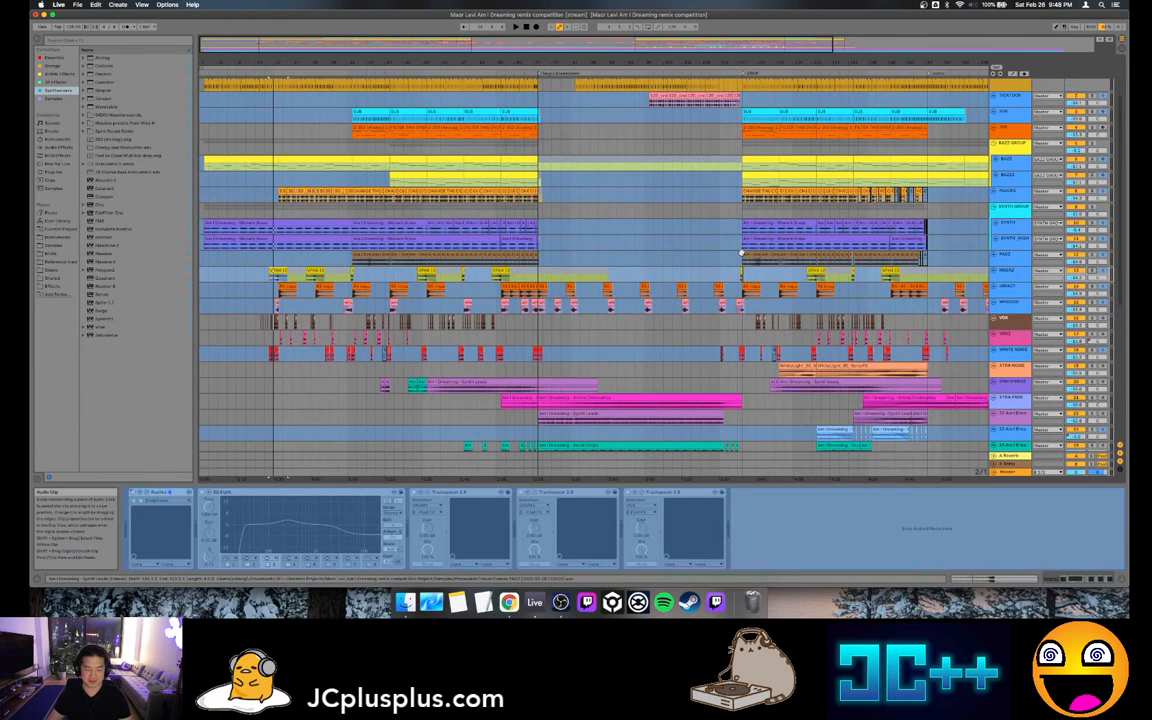
scroll(743, 254, "up", 3)
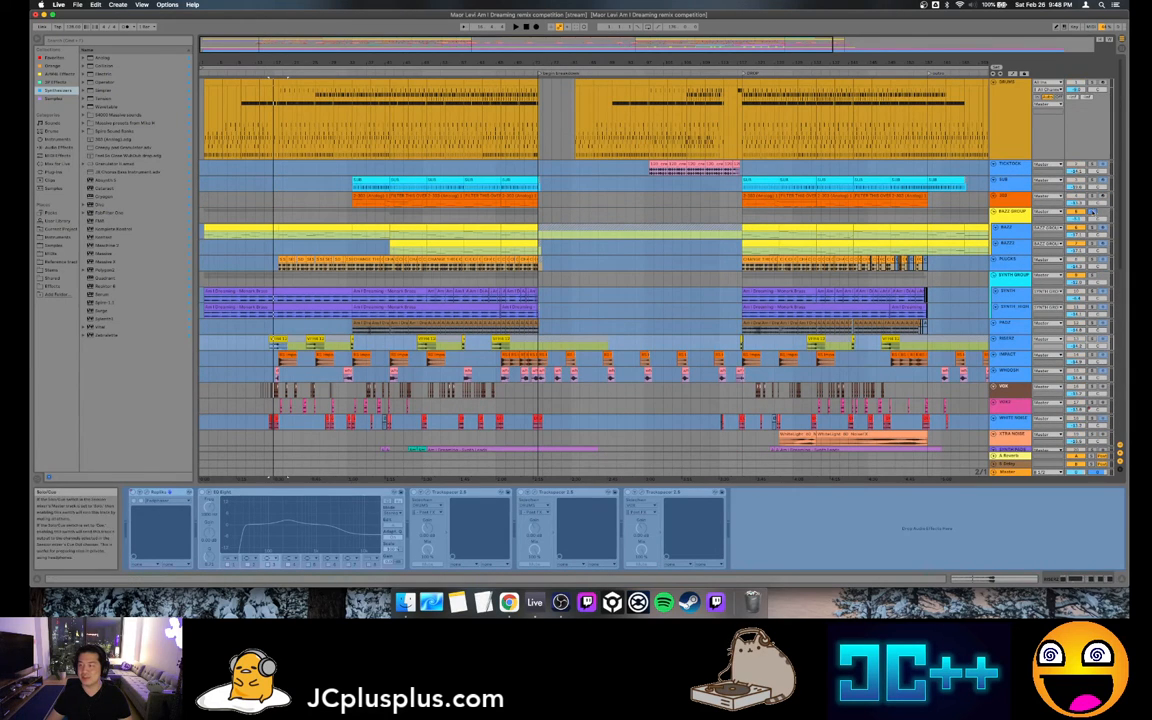
left_click(759, 227)
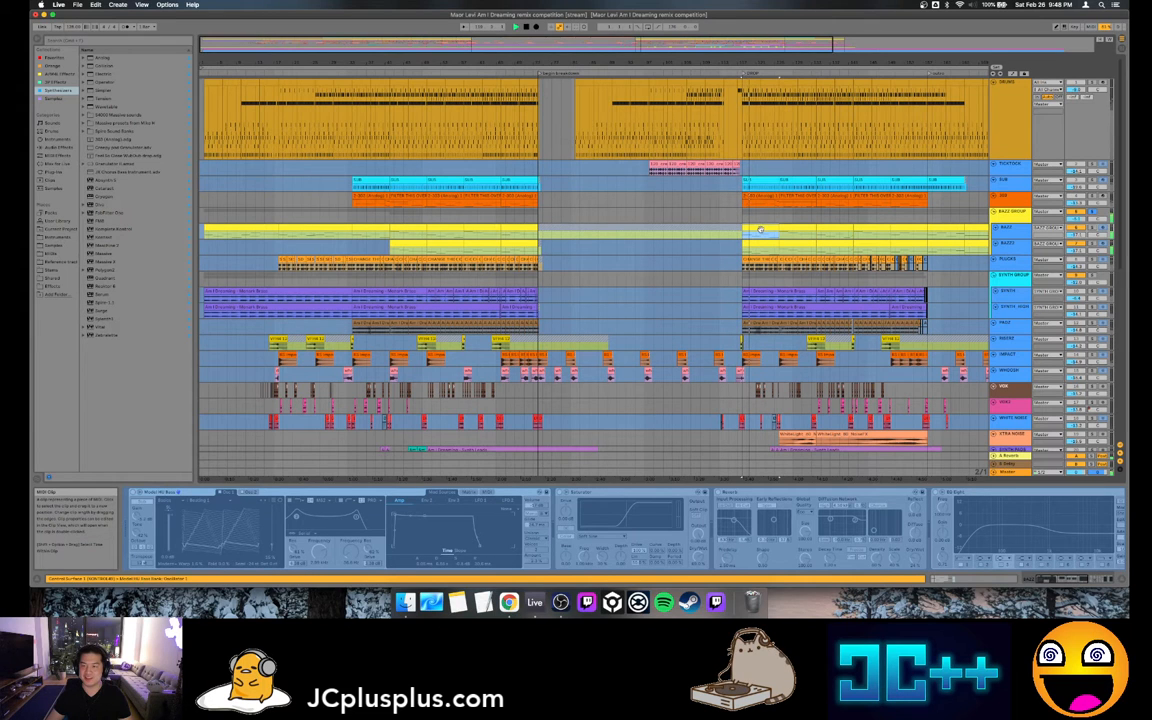
scroll(797, 325, "down", 5)
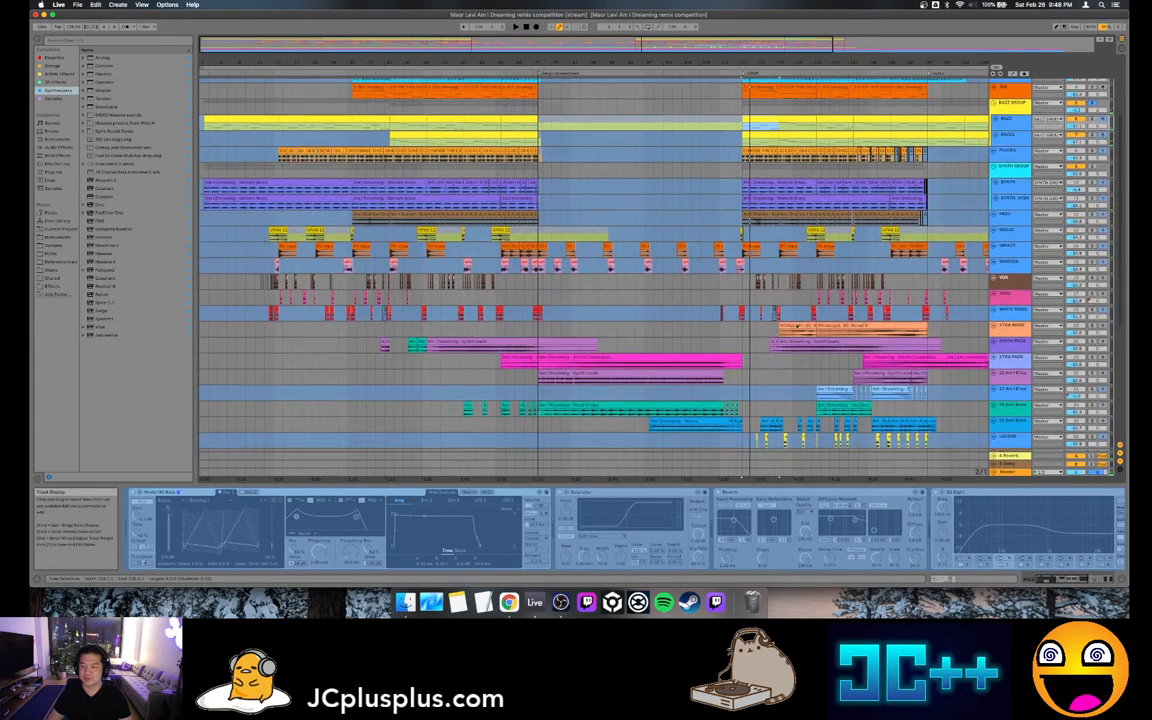
scroll(797, 327, "down", 1)
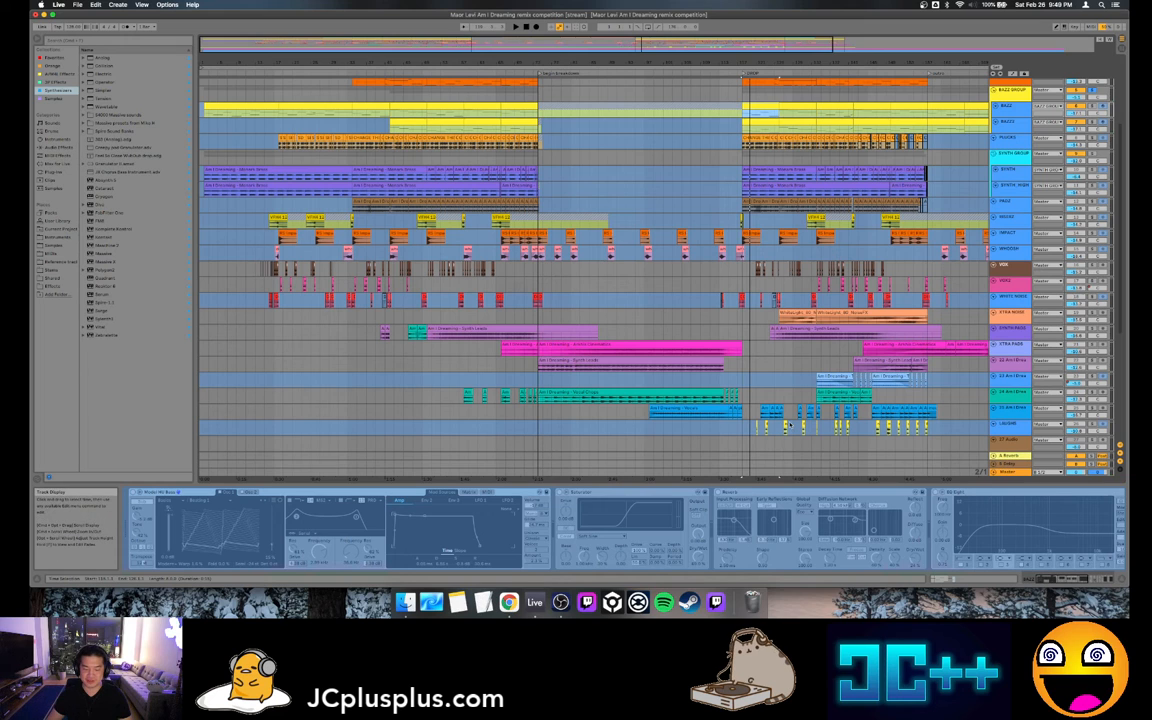
scroll(415, 149, "up", 5)
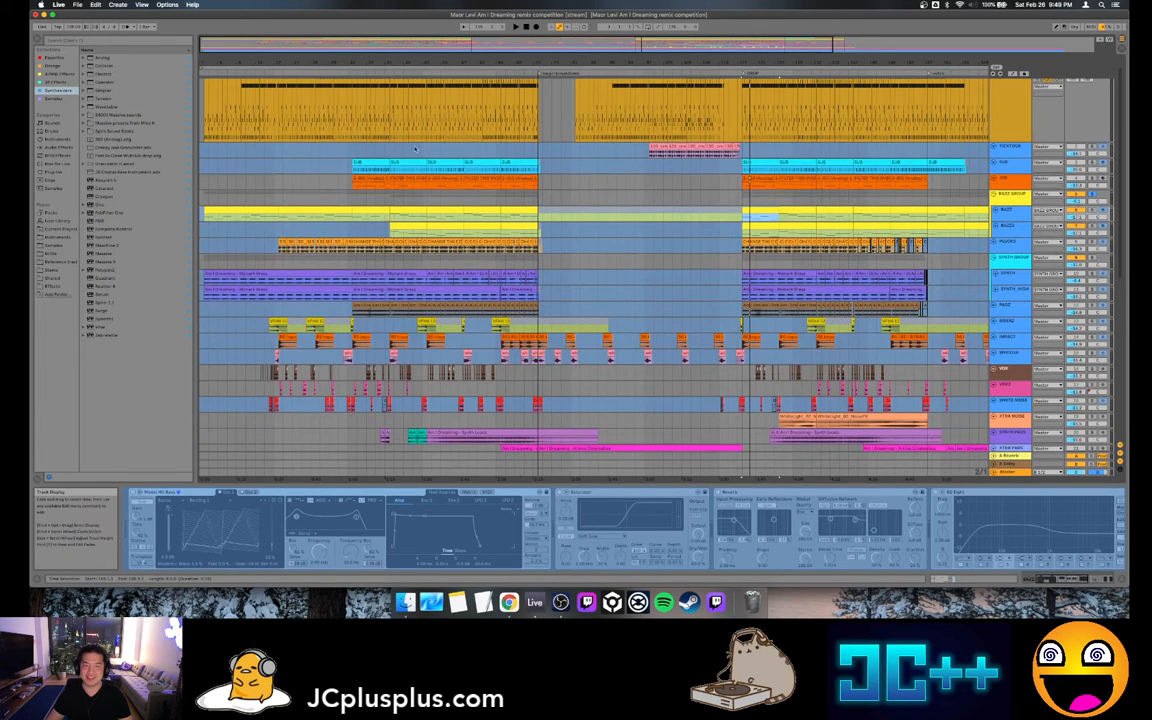
scroll(749, 178, "down", 3)
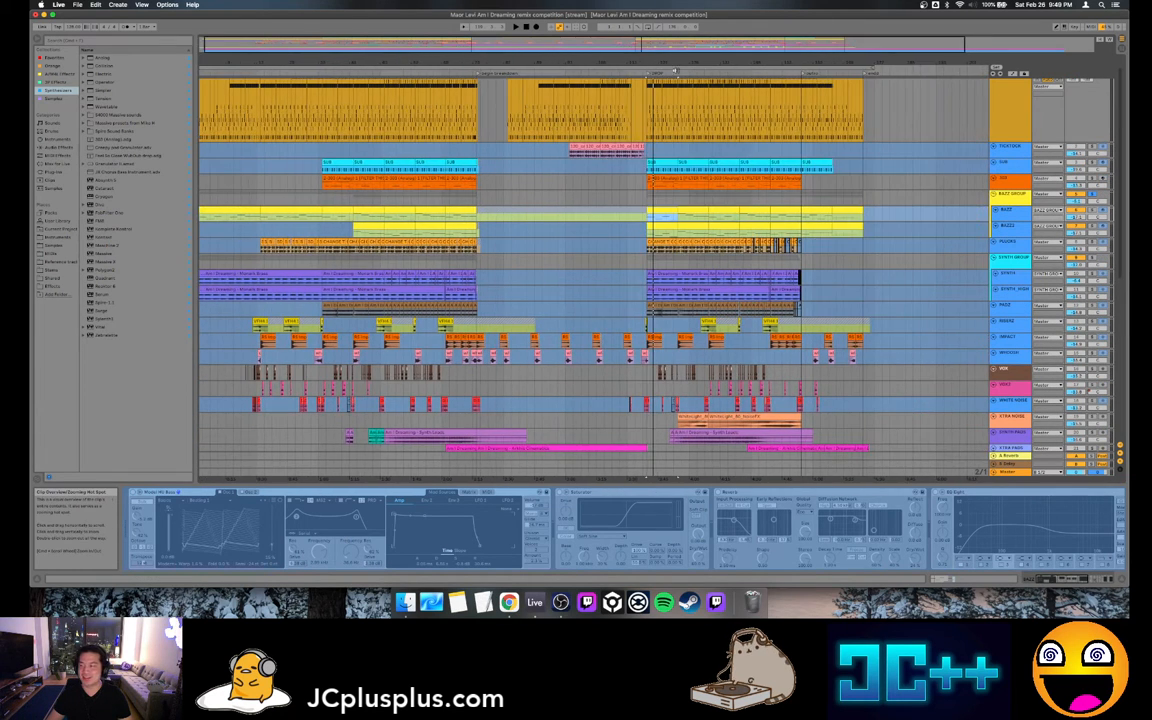
Audition the first 303 clip in solo with its Wavetable devices shown, and display the browser's 3P Effects collection
left_click(345, 182)
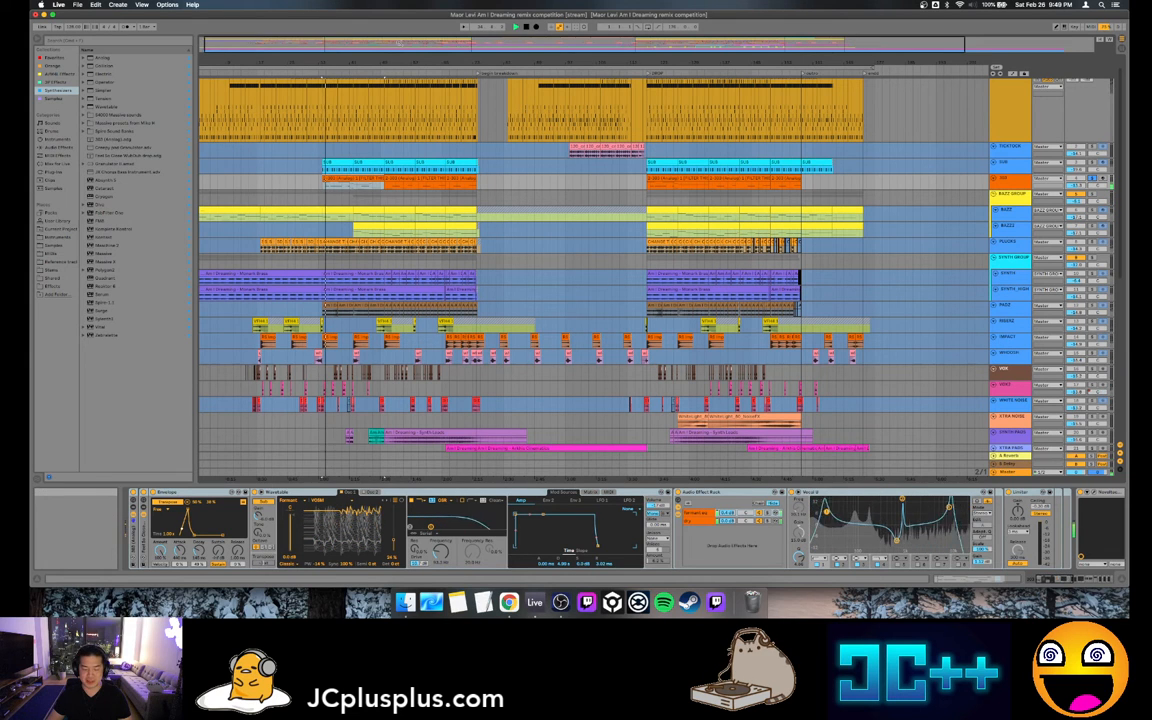
left_click_drag(396, 44, 345, 76)
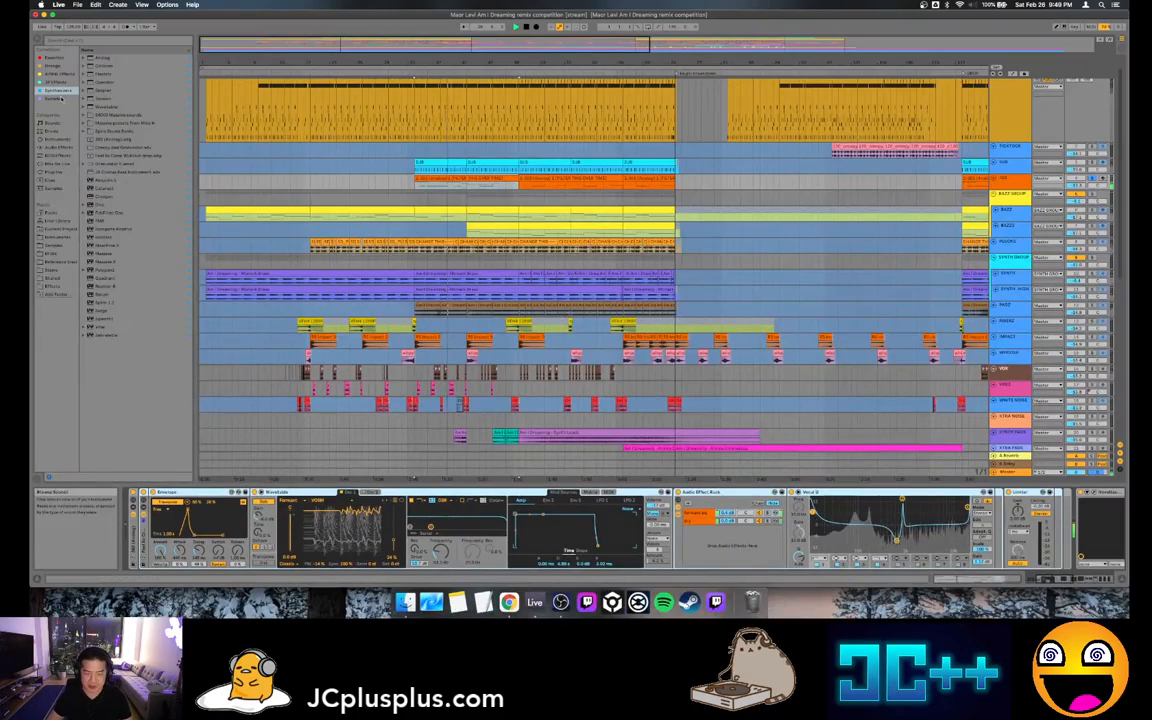
left_click(58, 82)
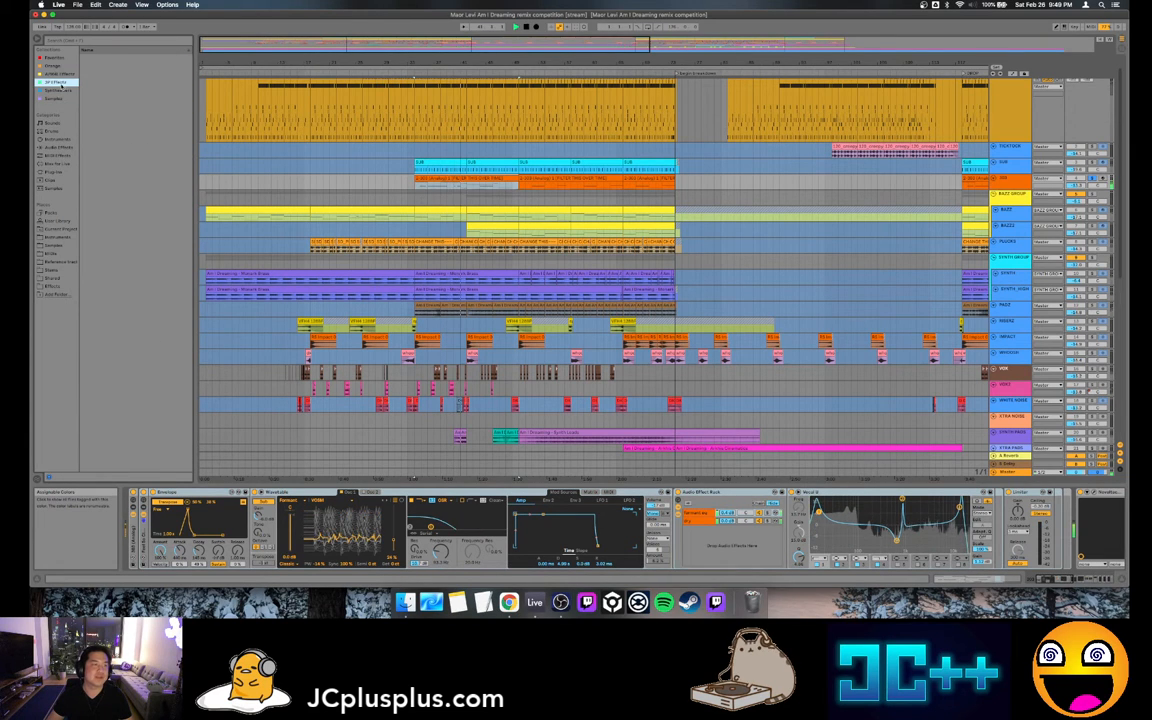
Display the browser's Ableton effects and Synthesizers collections, and unfold Wavetable to show its preset categories
left_click(58, 74)
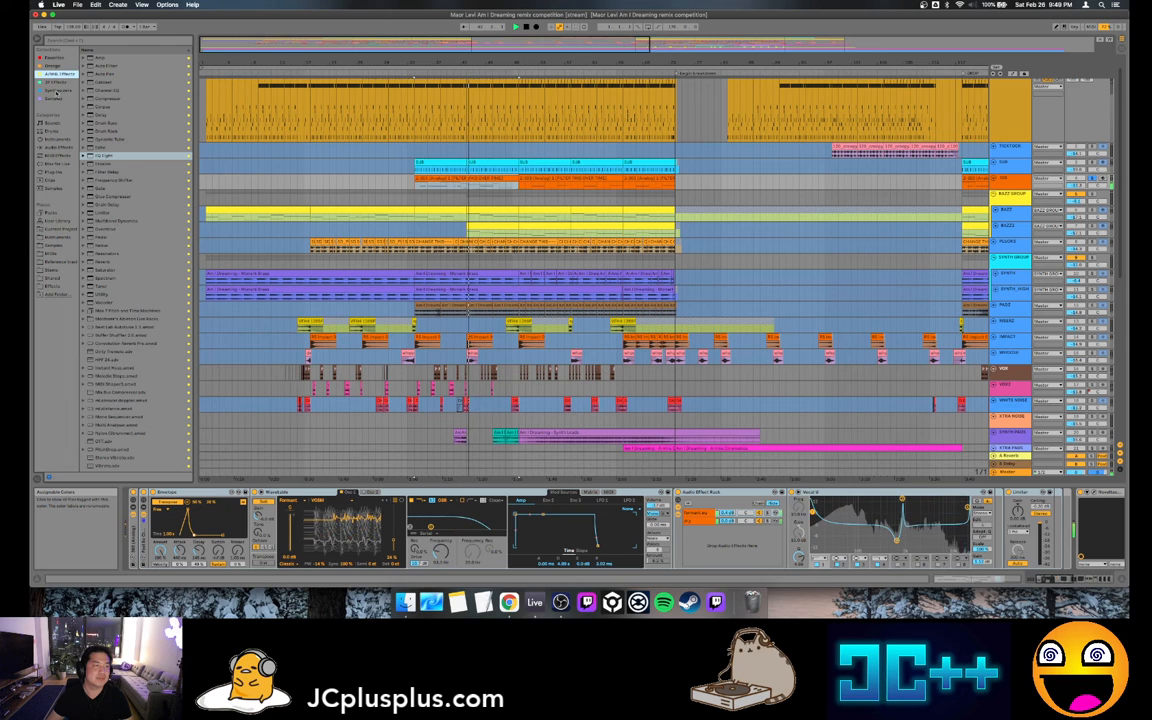
left_click(58, 90)
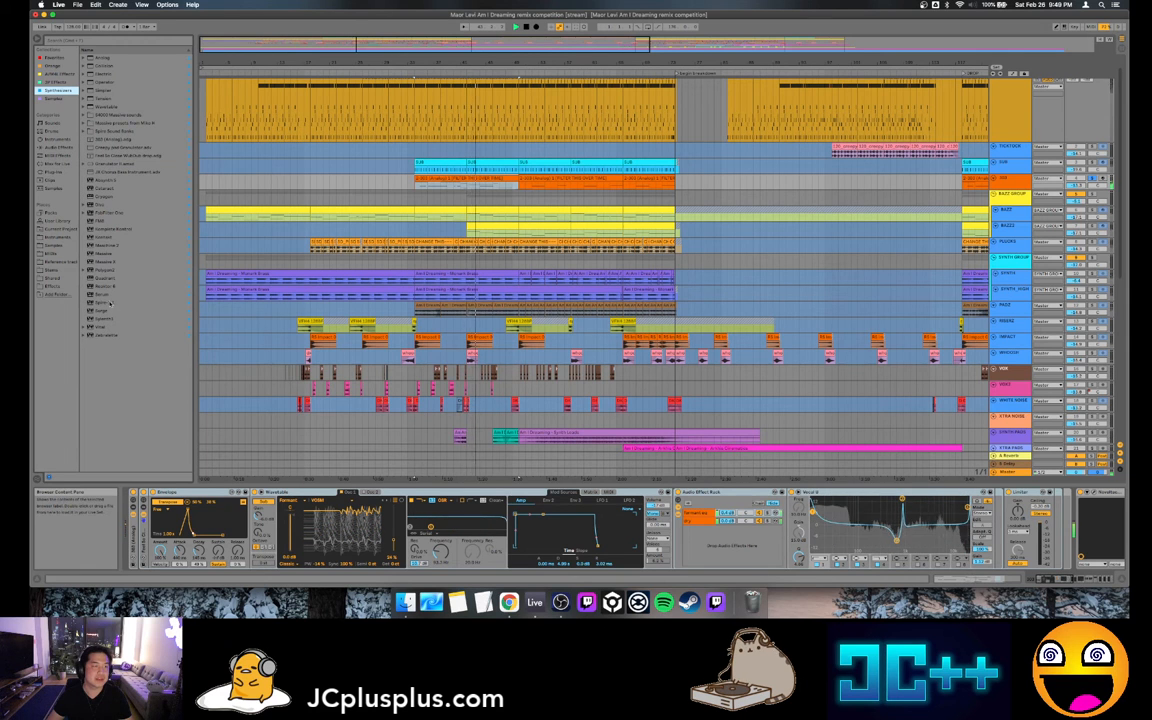
left_click(104, 101)
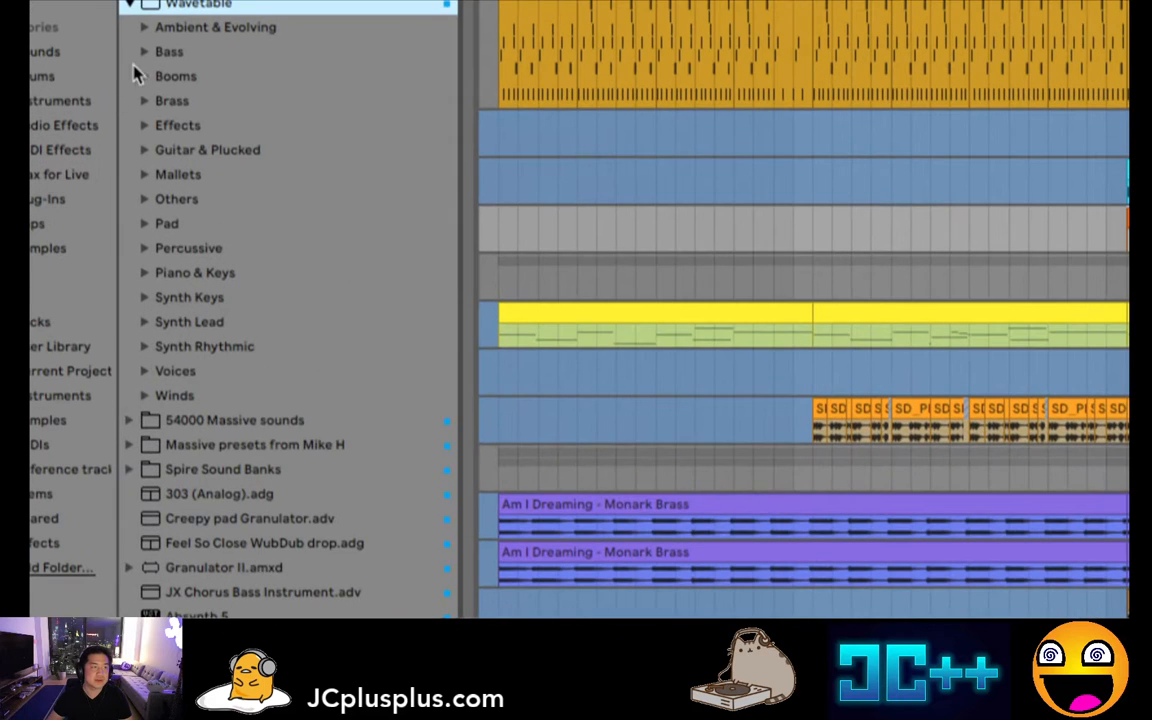
Look through Wavetable's Bass presets, and collapse the Bass and Wavetable folders
left_click(144, 52)
scroll(208, 306, "down", 7)
scroll(208, 306, "up", 7)
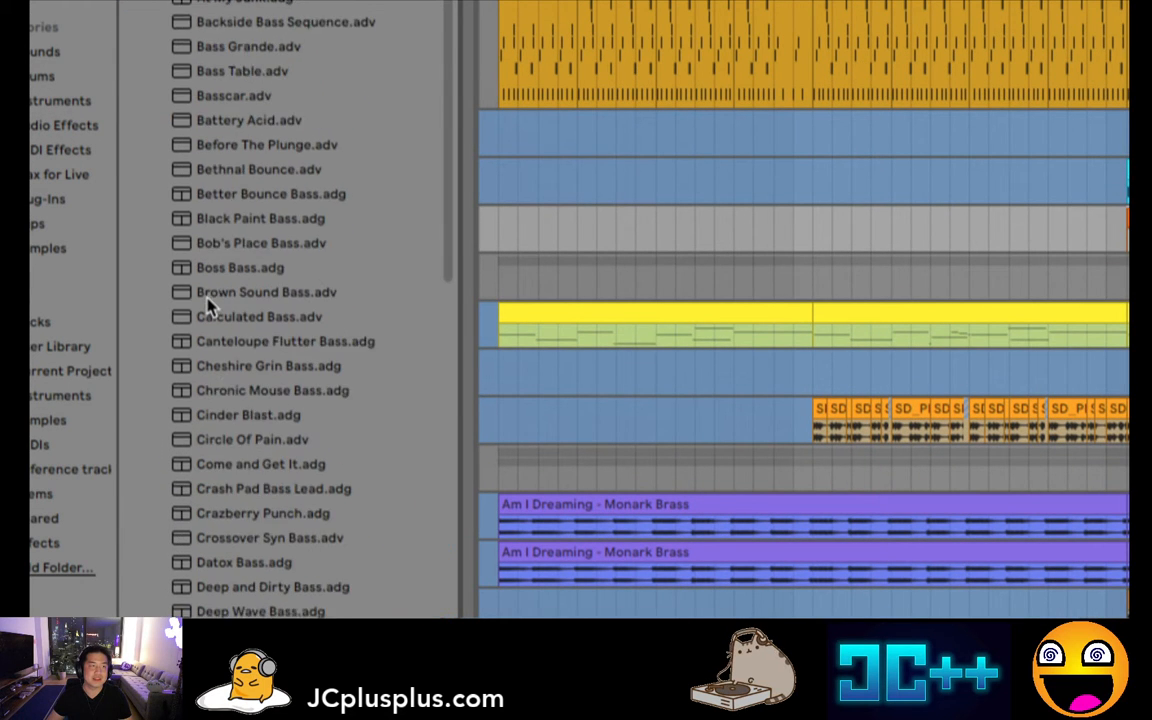
right_click(148, 62)
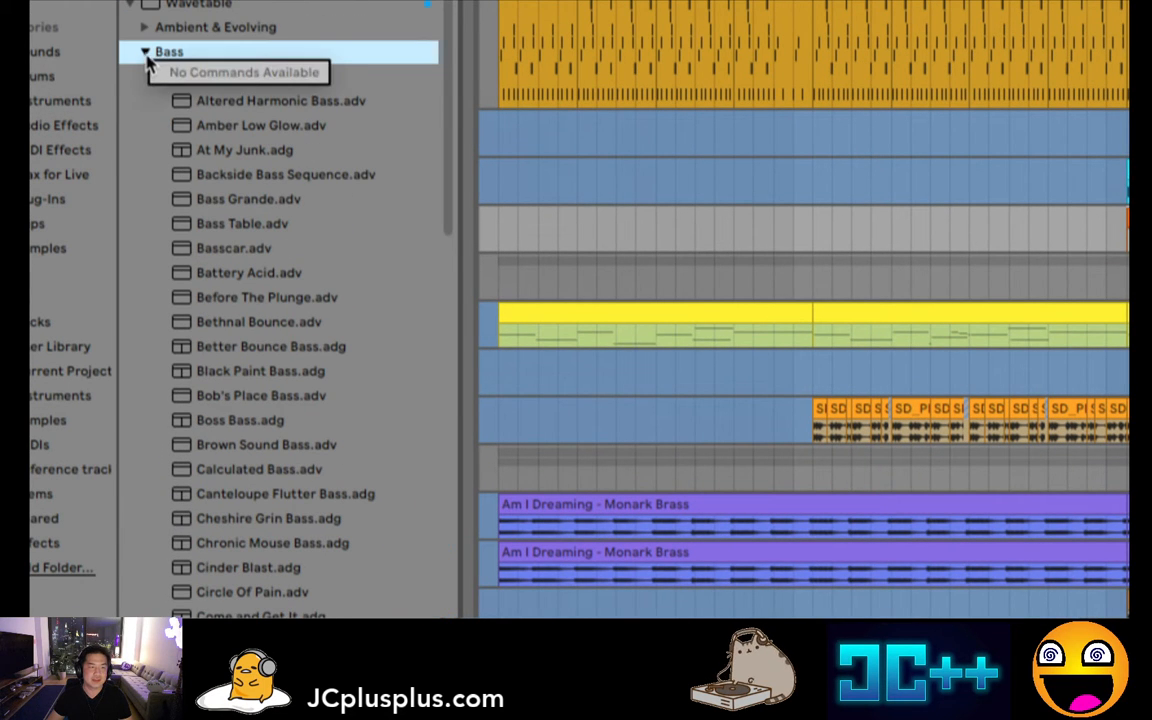
left_click(146, 58)
left_click(144, 52)
left_click(130, 12)
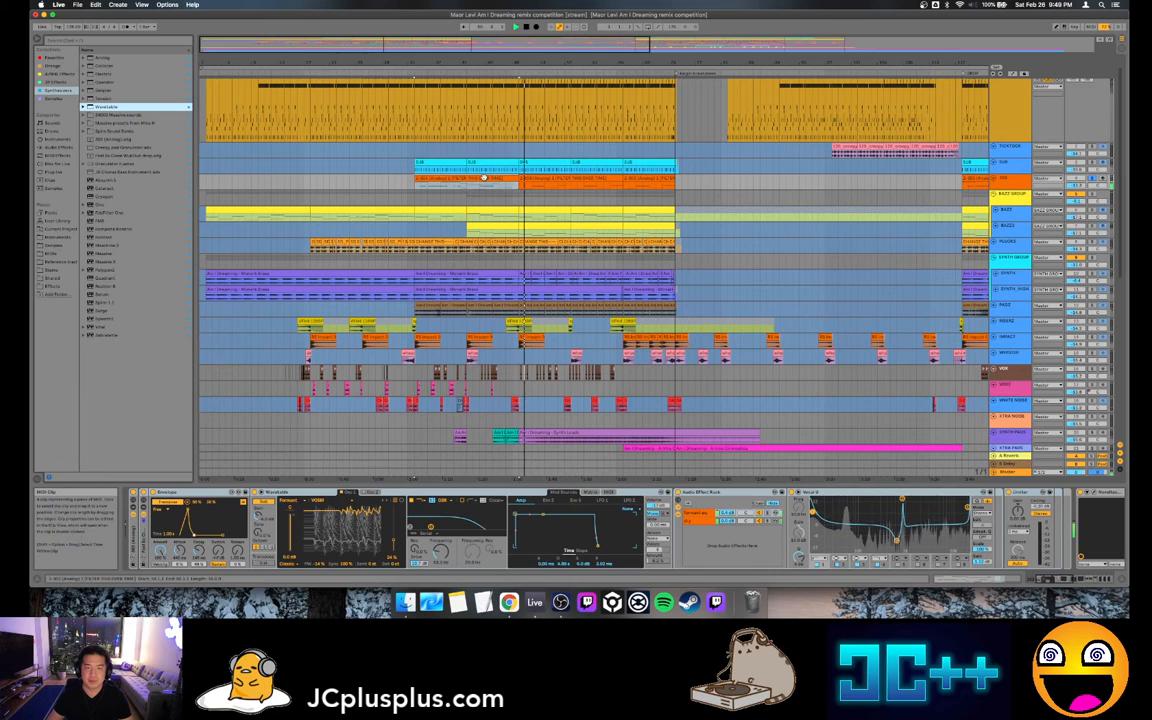
Bring up the MIDI notes of the first 303 clip and examine them during solo playback
double_click(484, 177)
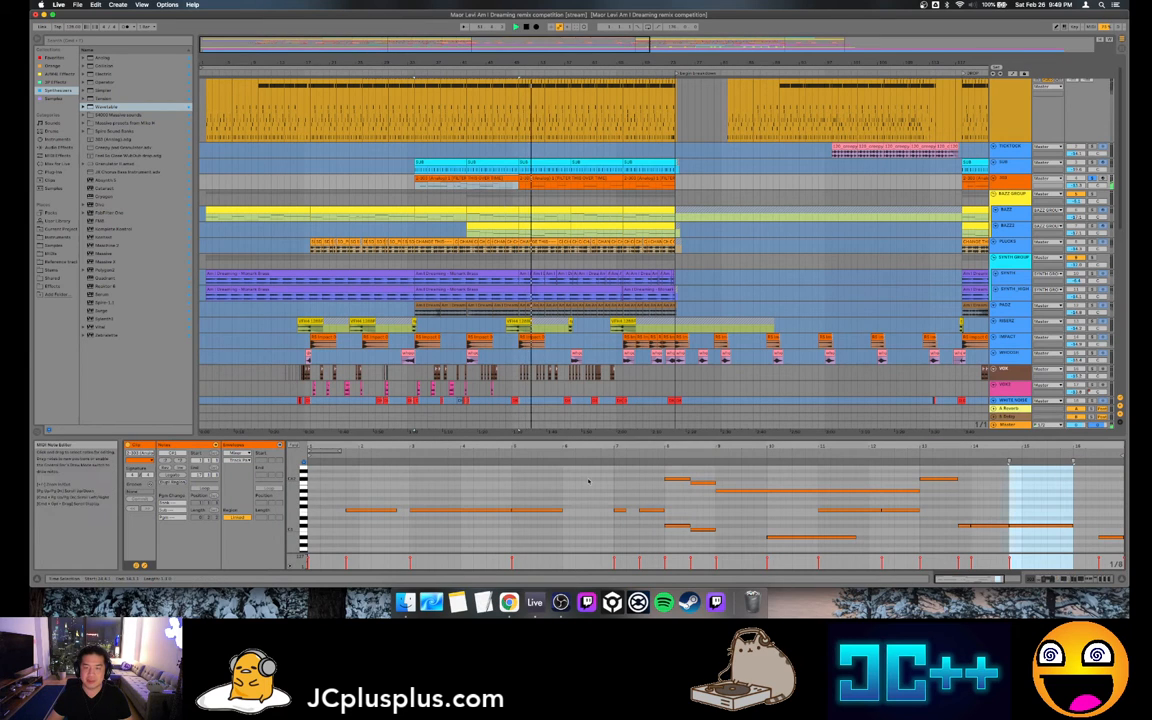
scroll(625, 523, "down", 4)
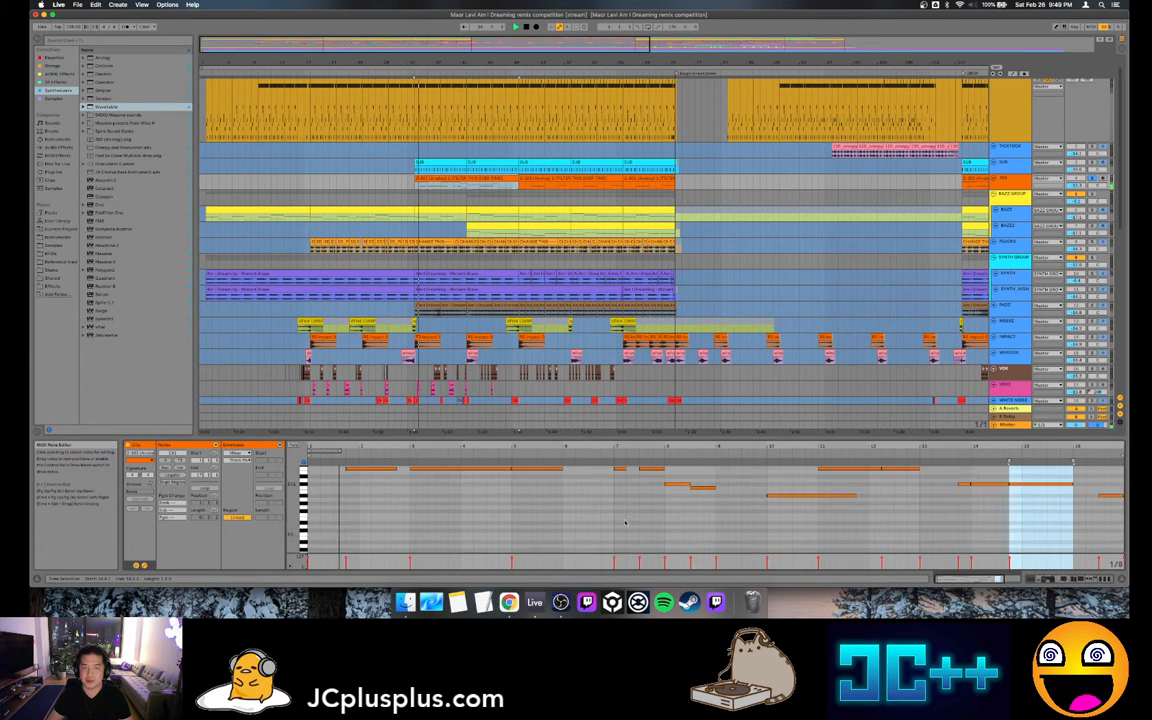
scroll(625, 523, "up", 4)
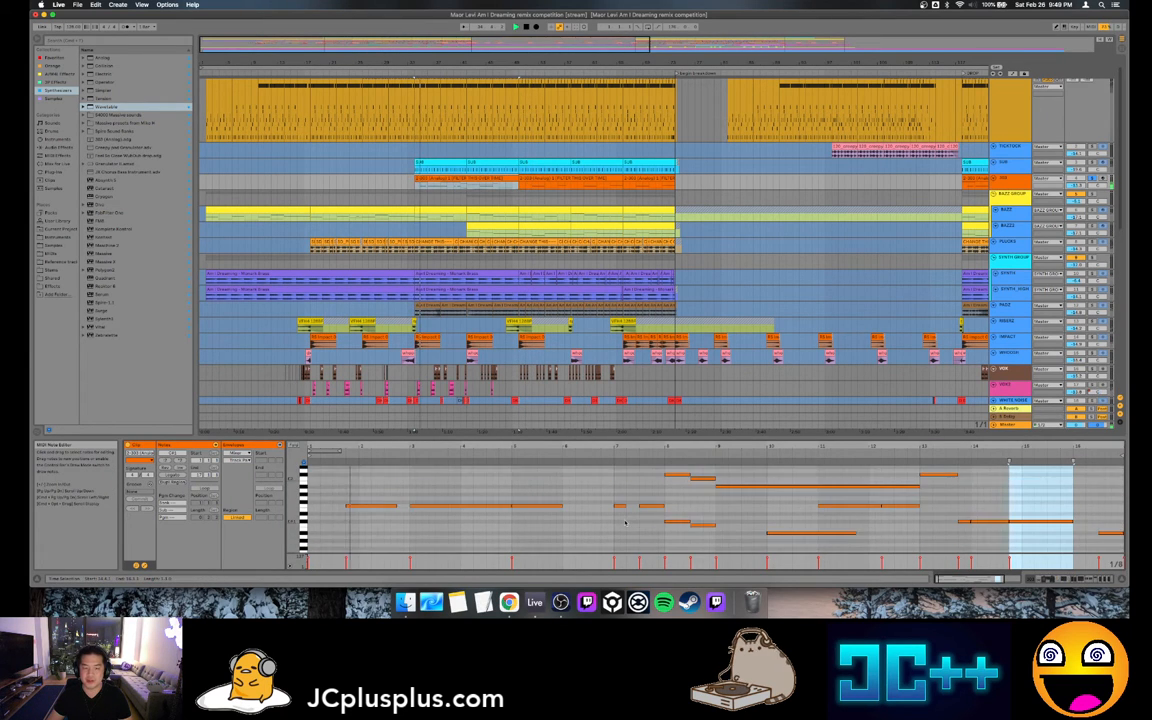
Return to the 303 track's devices and compare the equalizers in the Audio Effect Rack's formant and dry chains
double_click(1006, 180)
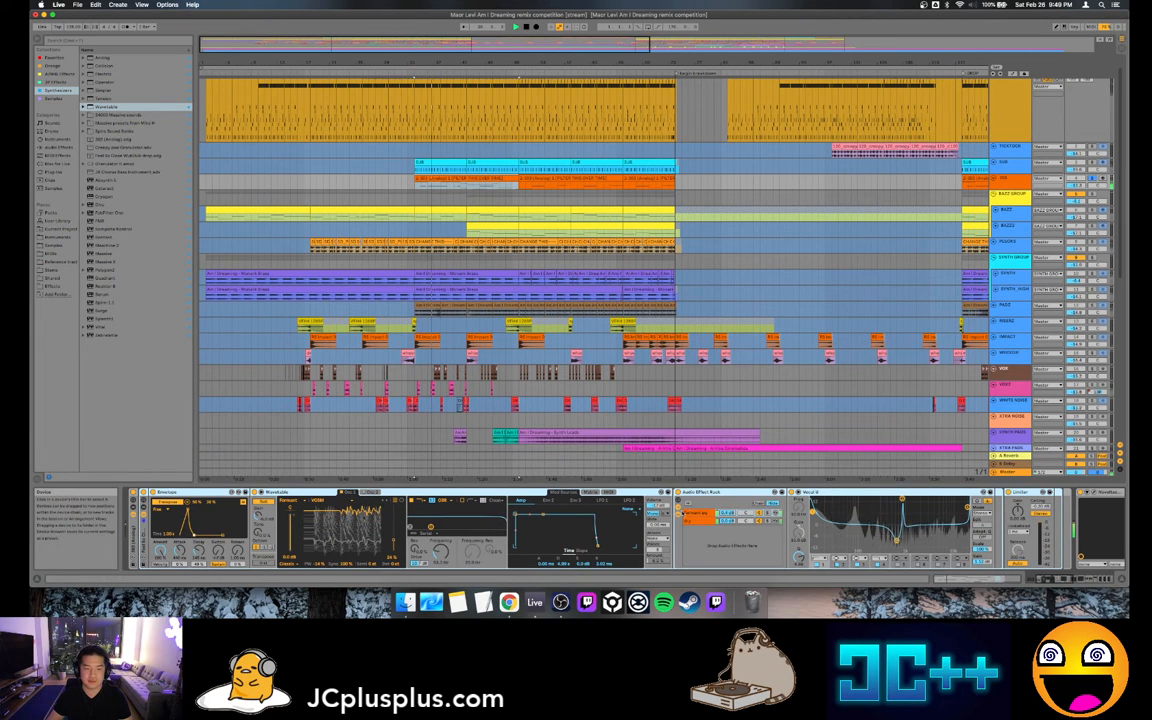
left_click(729, 547)
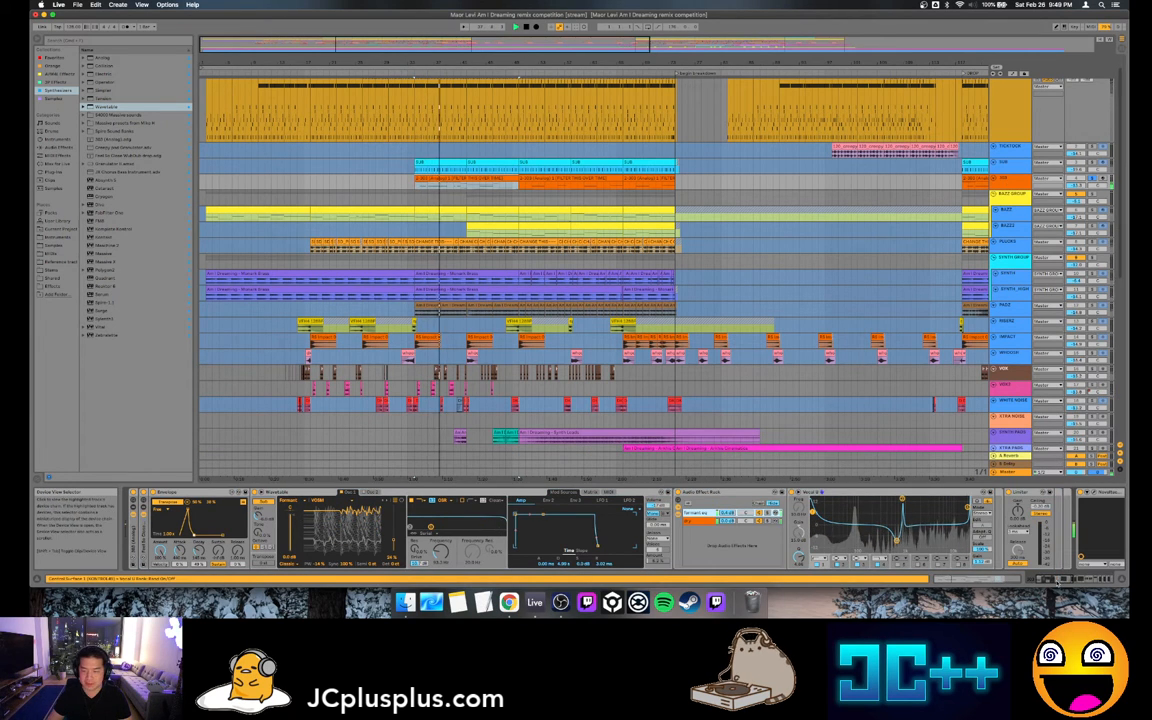
scroll(630, 530, "right", 6)
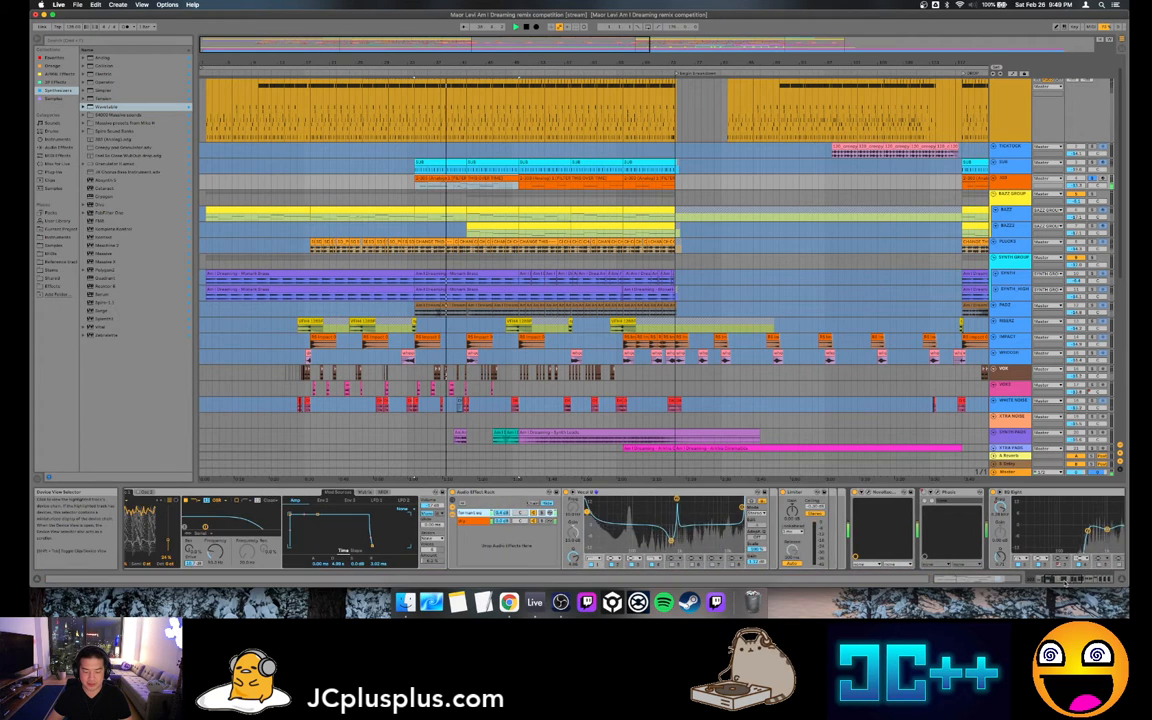
left_click_drag(1065, 582, 1064, 582)
left_click(615, 494)
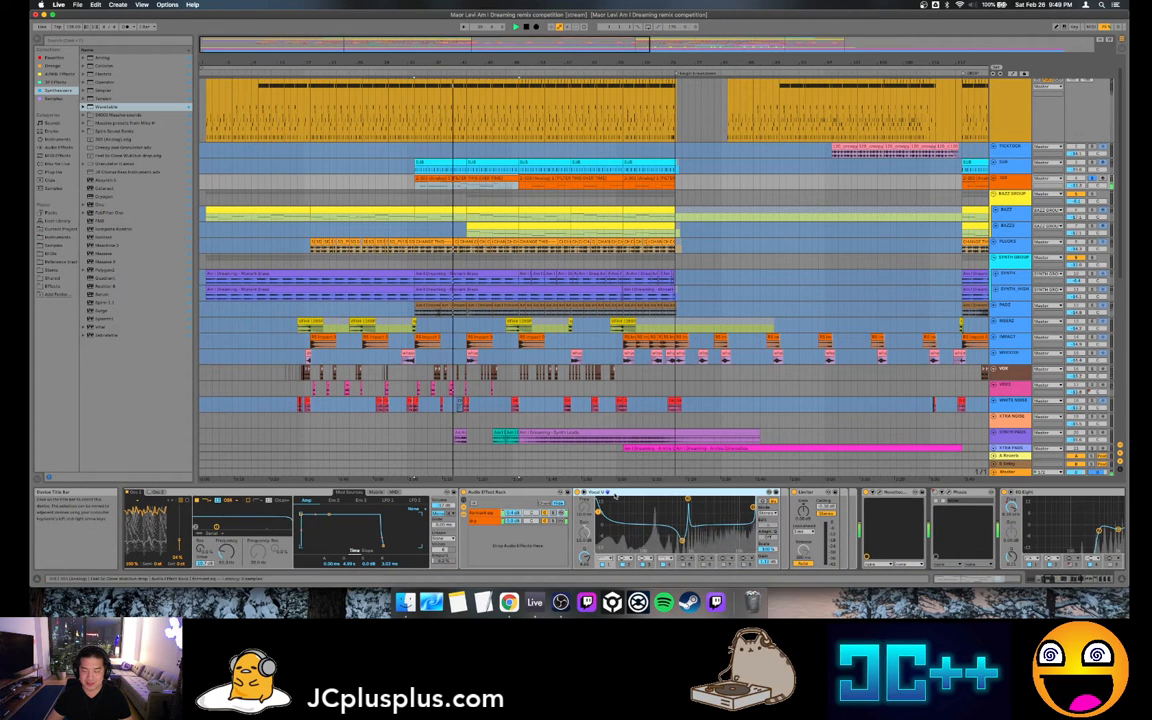
left_click(488, 514)
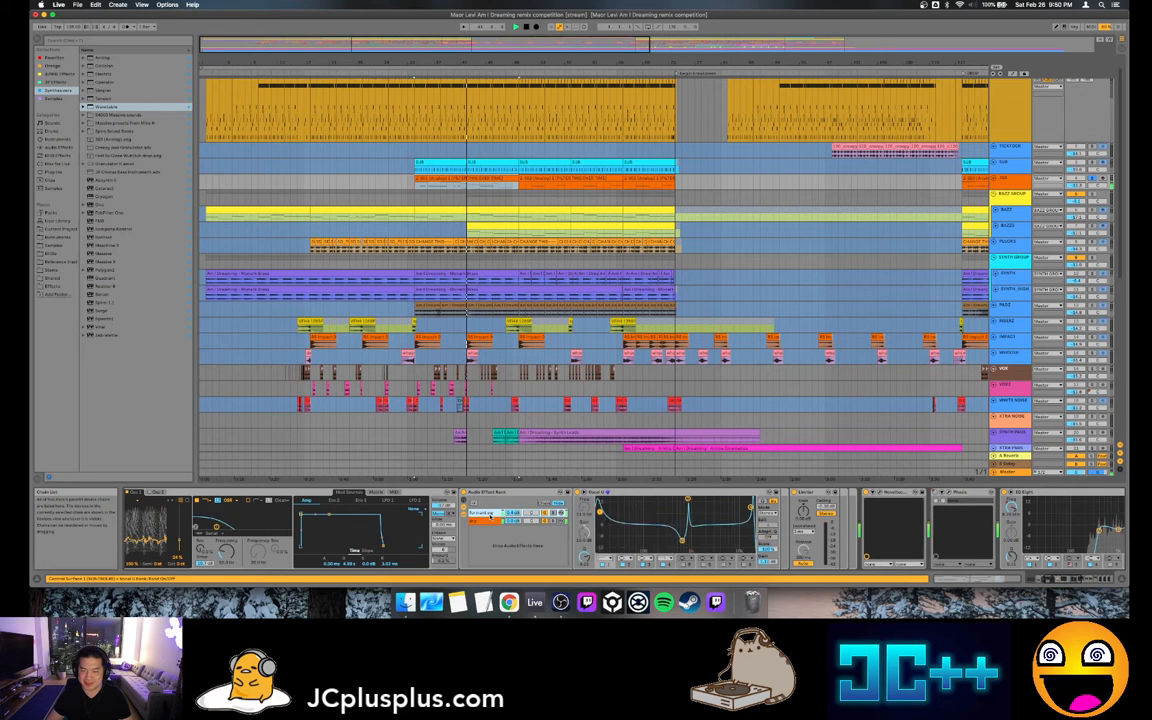
left_click(490, 522)
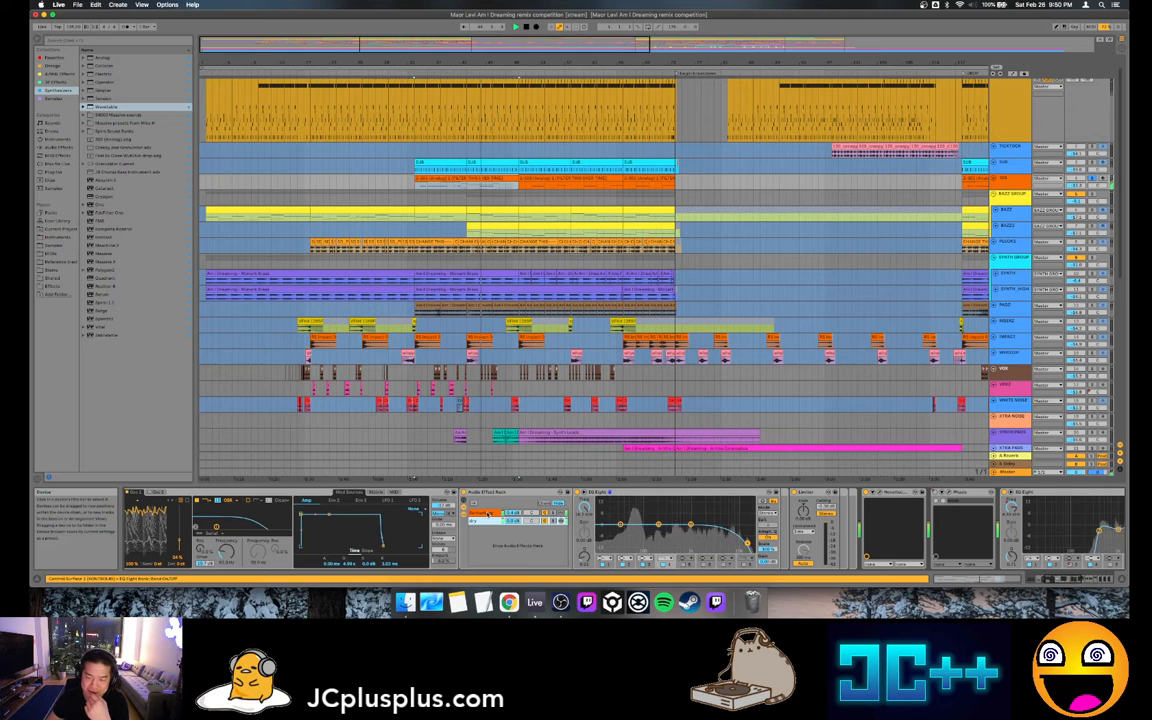
left_click(488, 512)
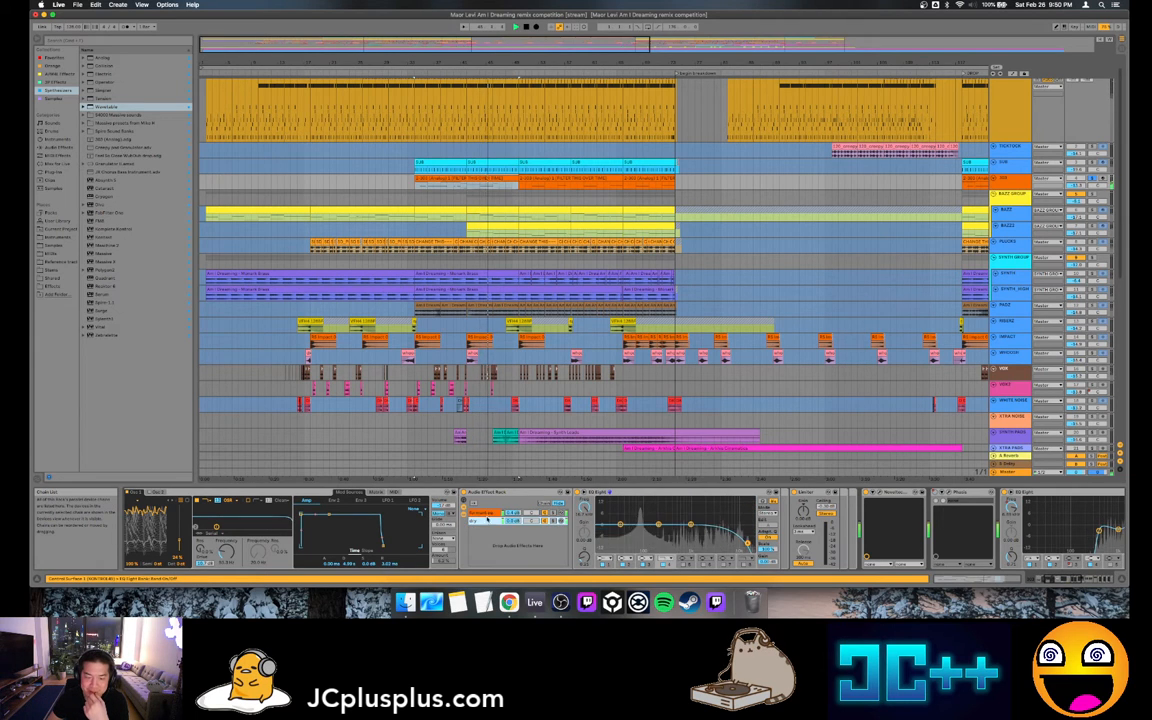
left_click(487, 514)
left_click(487, 521)
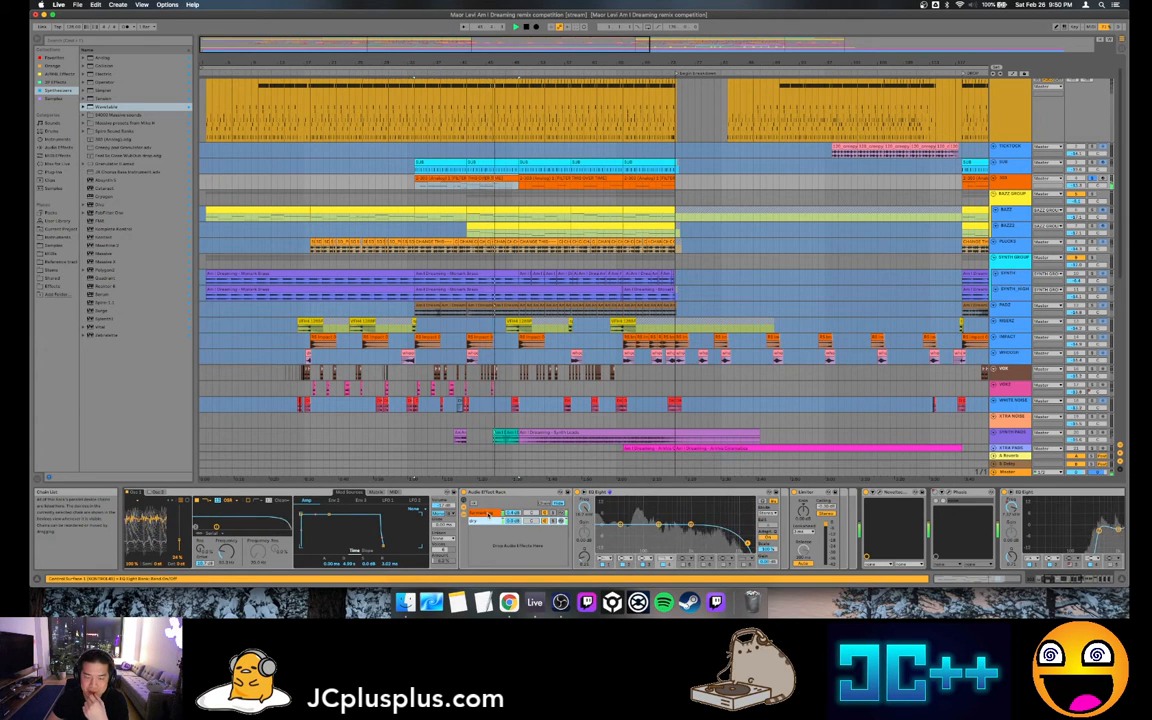
left_click(488, 513)
left_click(486, 521)
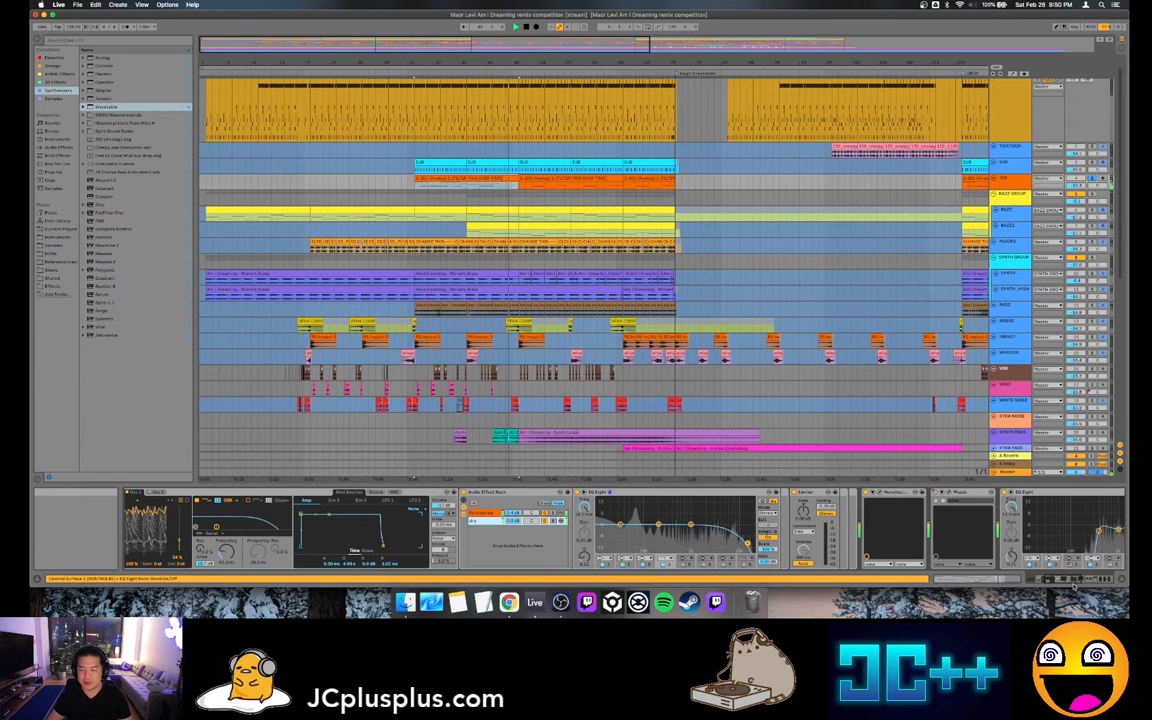
Fold the Envelope, Wavetable, Audio Effect Rack and Limiter devices at the start of the 303 chain
left_click_drag(1076, 580, 1040, 579)
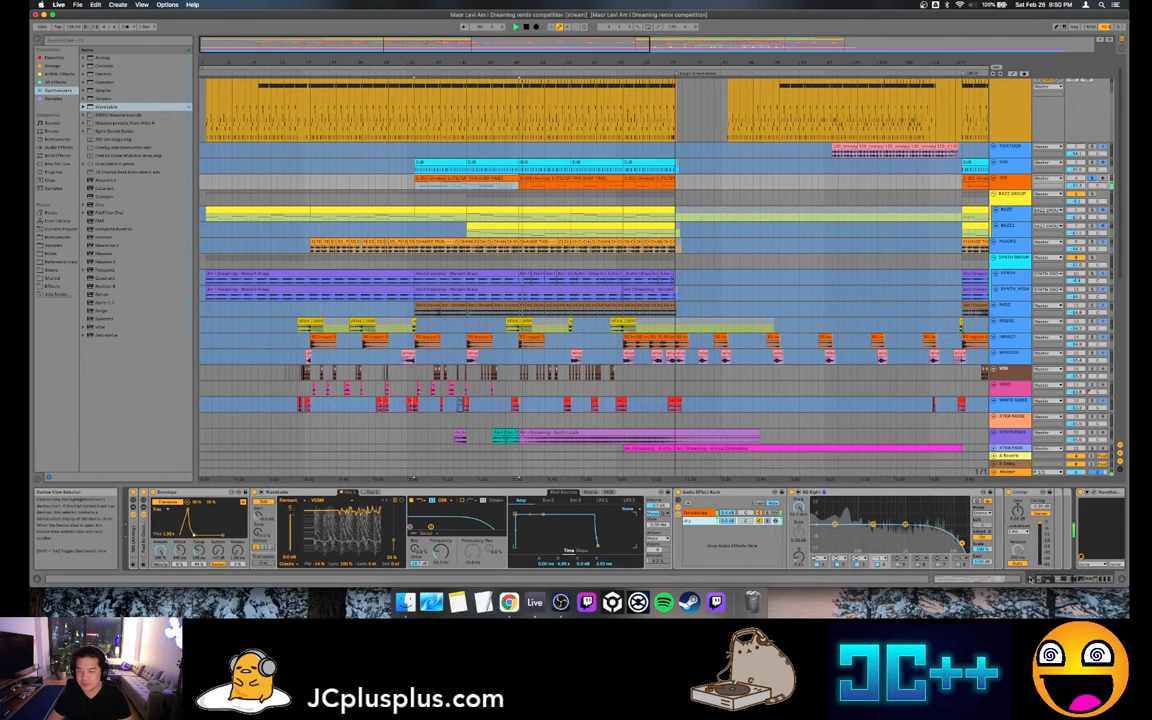
double_click(187, 493)
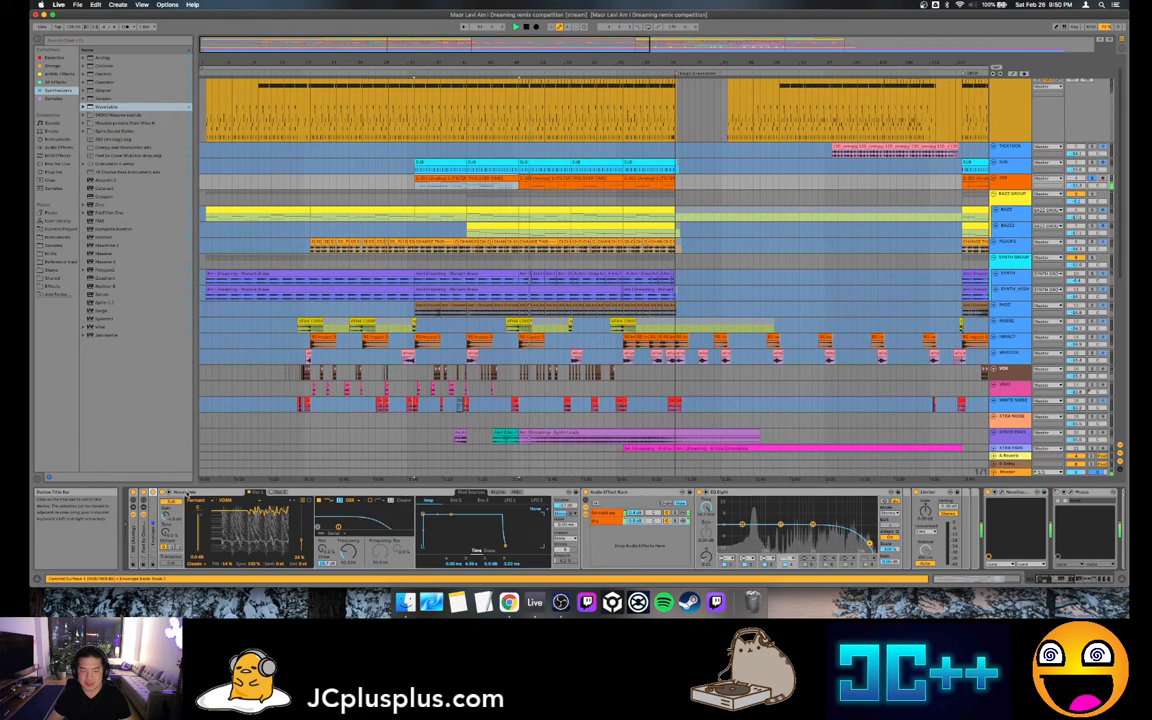
double_click(187, 493)
double_click(197, 493)
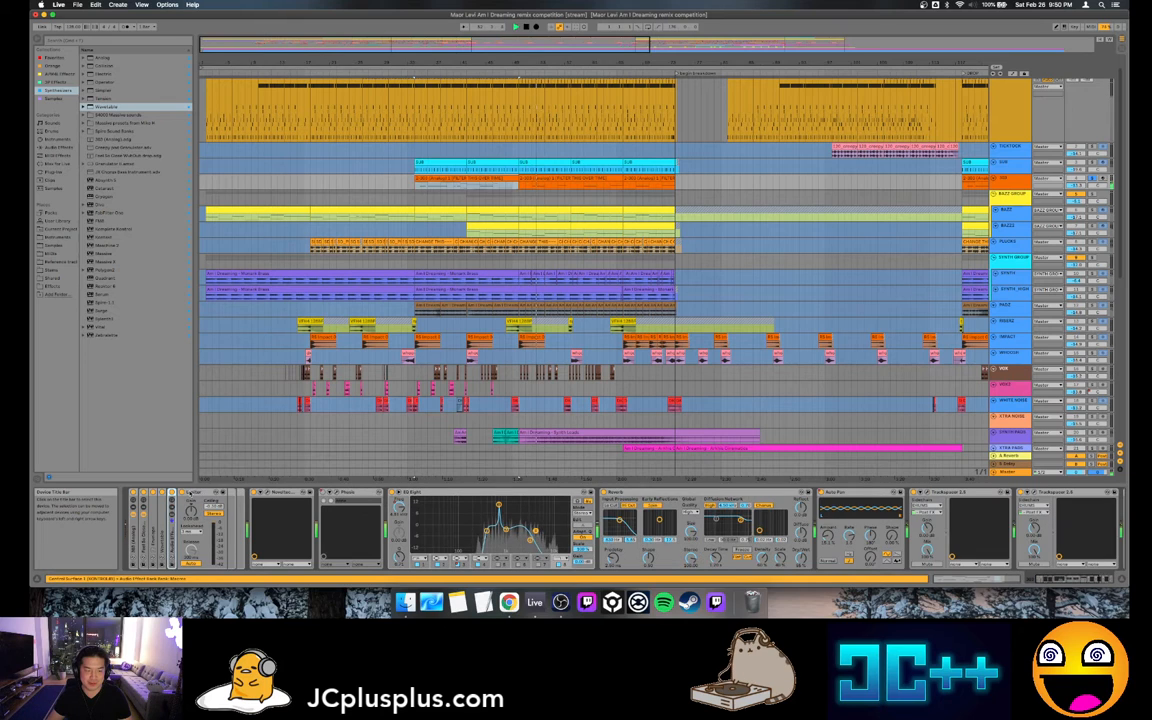
double_click(212, 493)
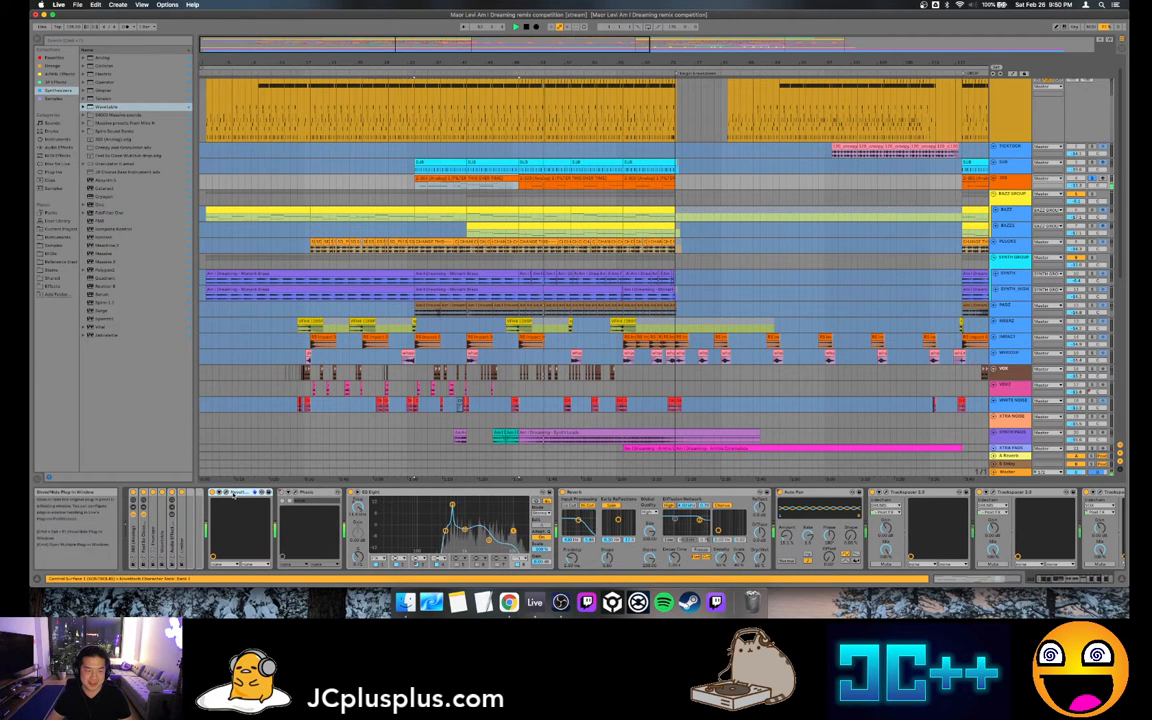
Examine the Noveltech Character plug-in's window, and inspect the EQ Eight bands and Phasis device on the 303 track
left_click(255, 492)
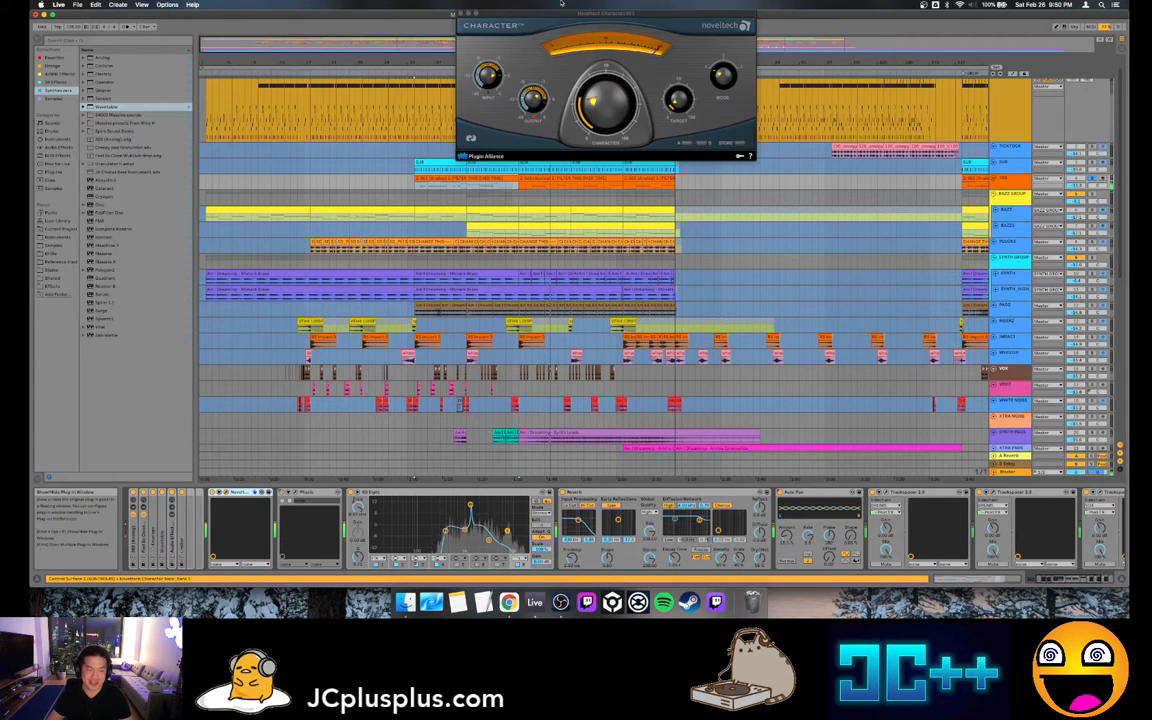
left_click(459, 14)
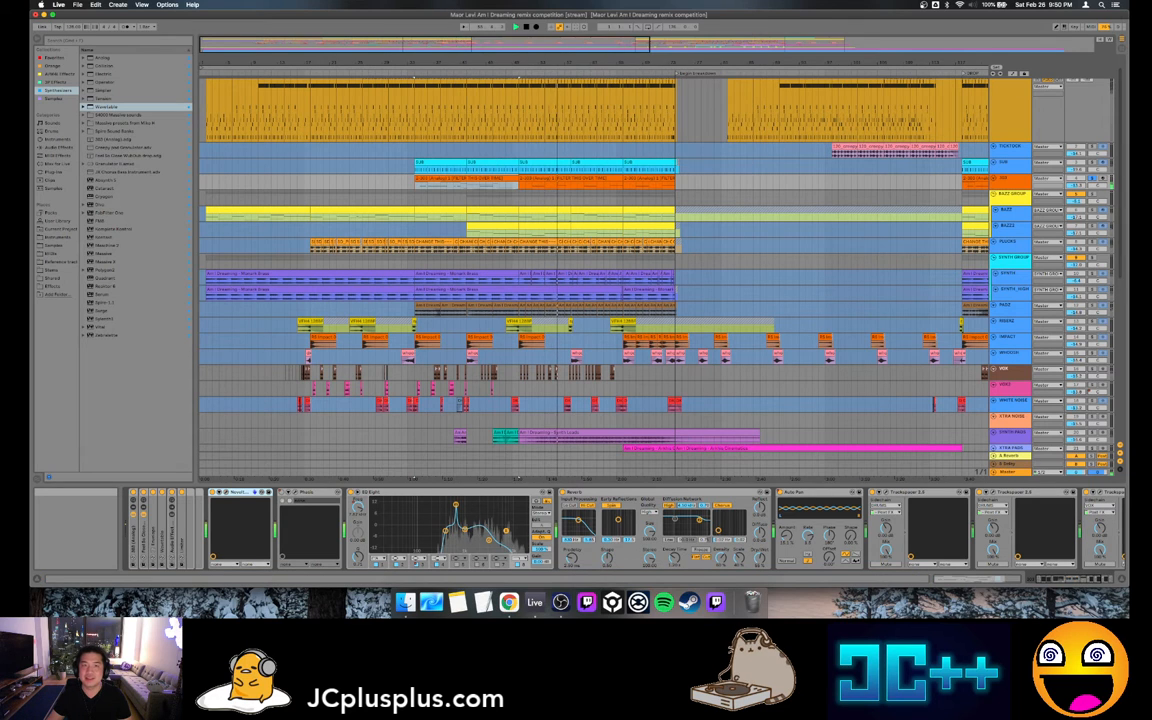
left_click(391, 493)
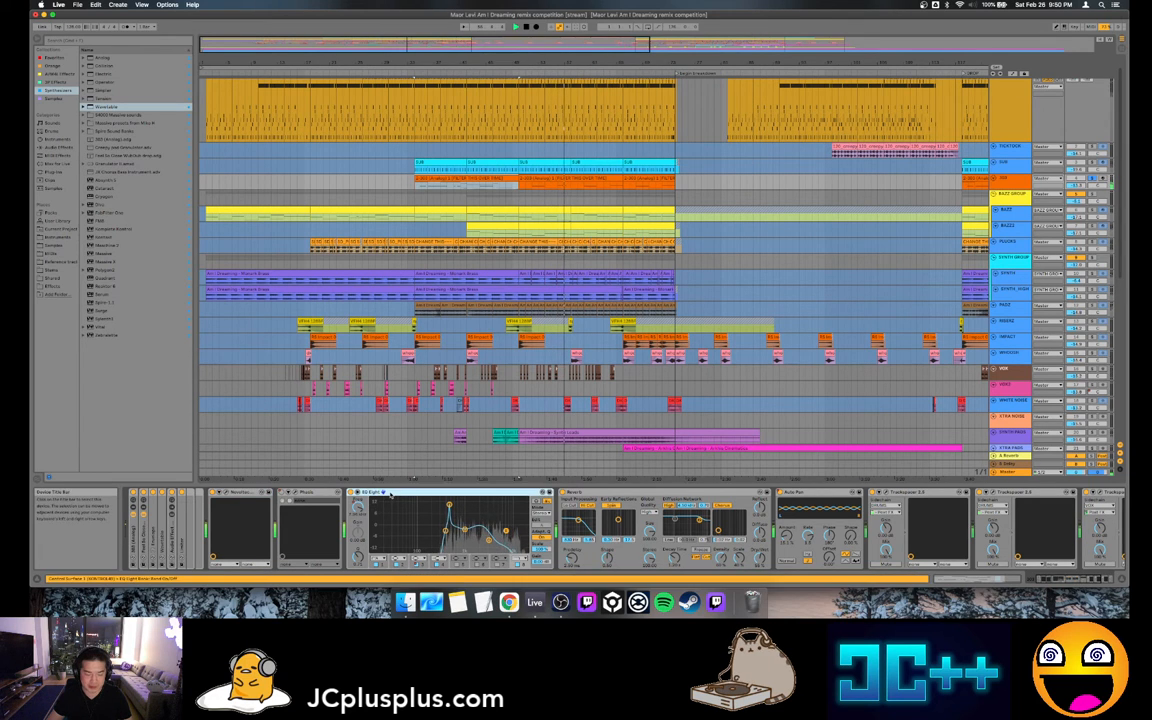
left_click_drag(466, 506, 480, 504)
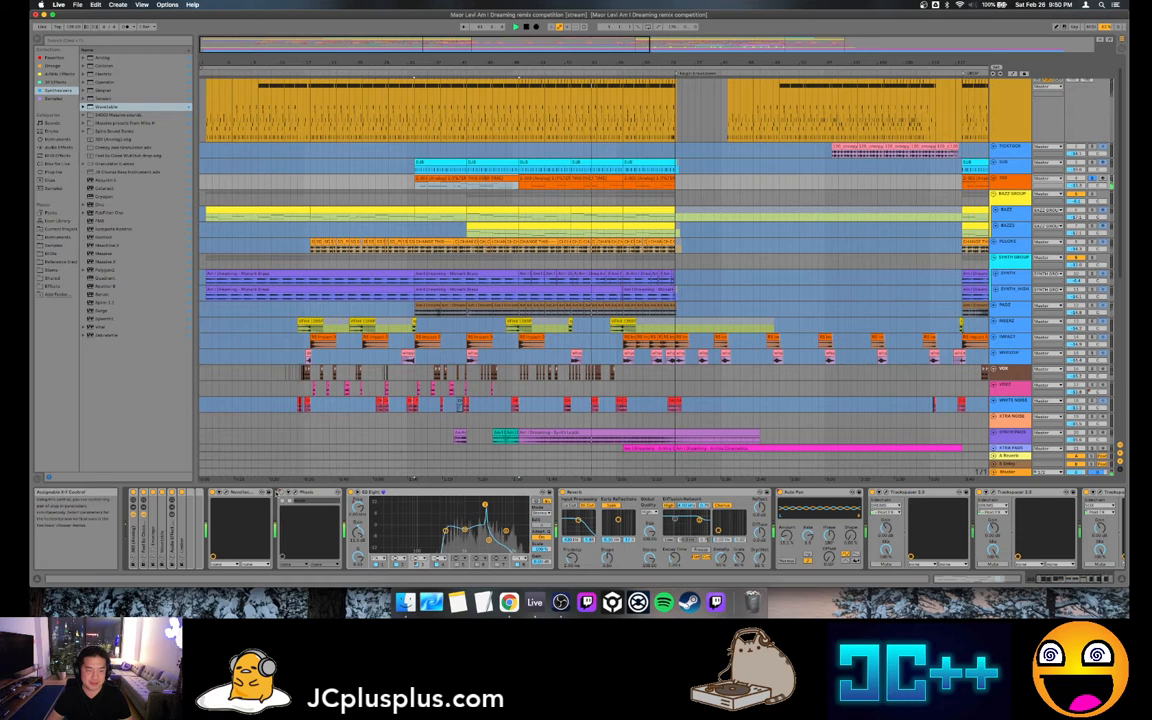
right_click(284, 494)
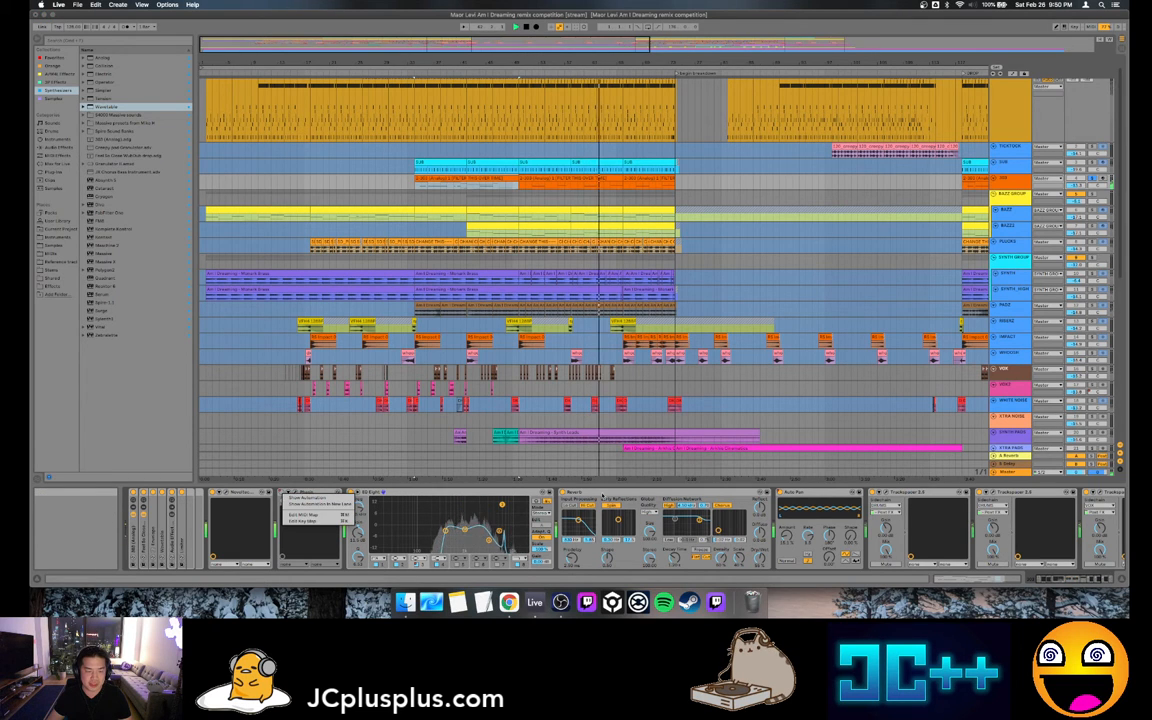
Inspect the remaining 303 devices, checking the sidechain inputs of the Trackspacer plug-ins against the project's tracks
left_click(1088, 579)
left_click(1092, 580)
left_click(1094, 580)
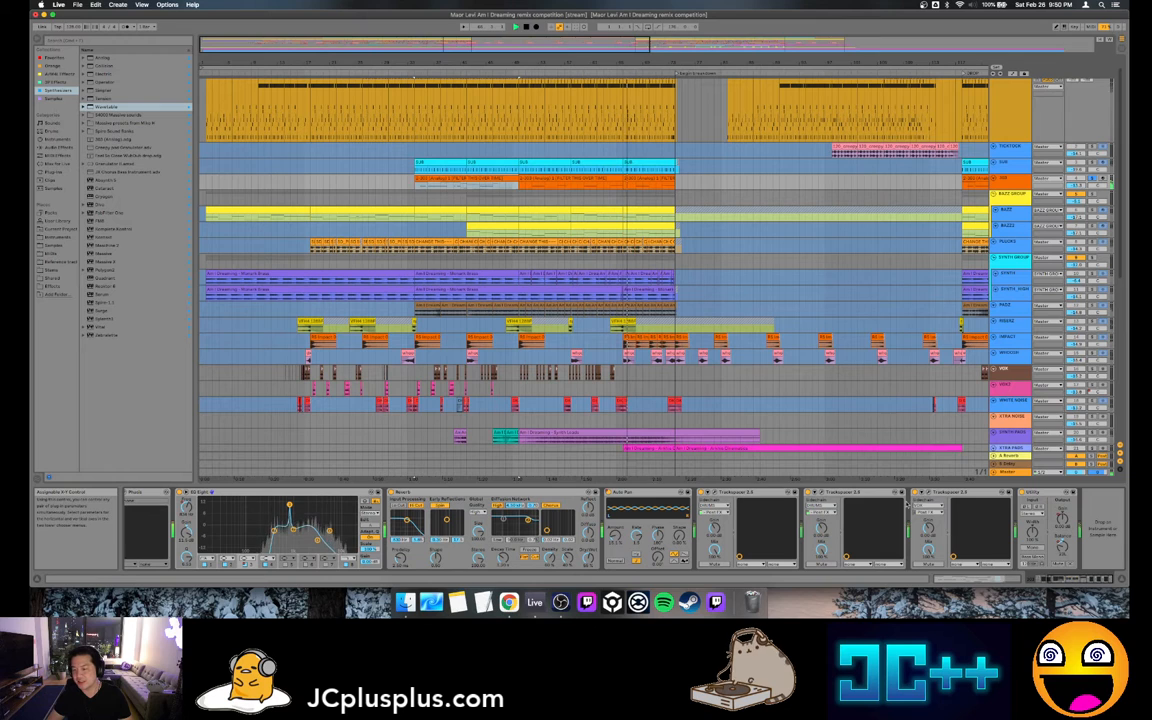
left_click(713, 509)
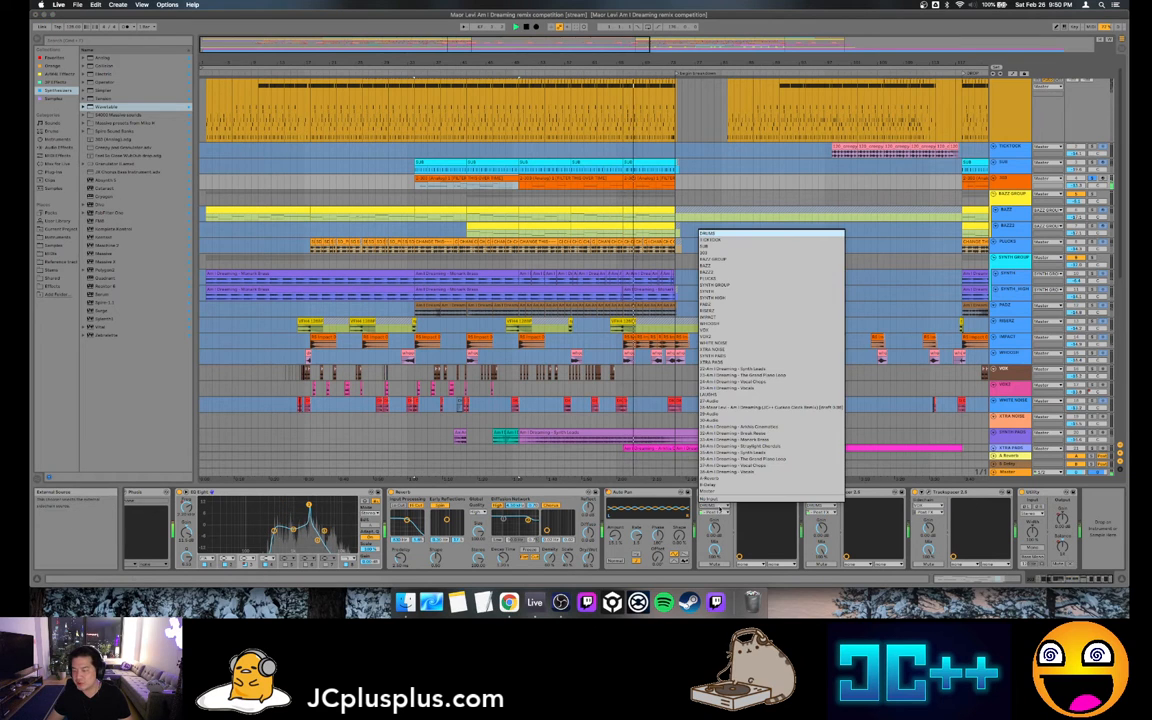
left_click(720, 510)
left_click(726, 513)
left_click(727, 514)
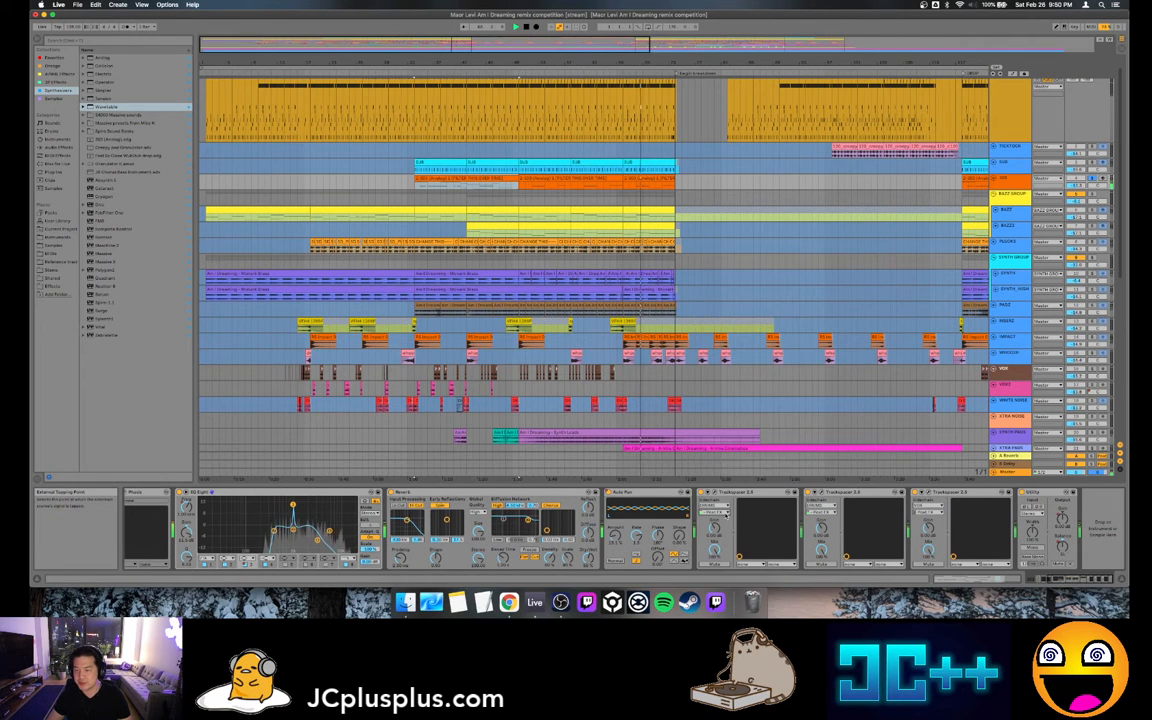
left_click(819, 512)
left_click(843, 383)
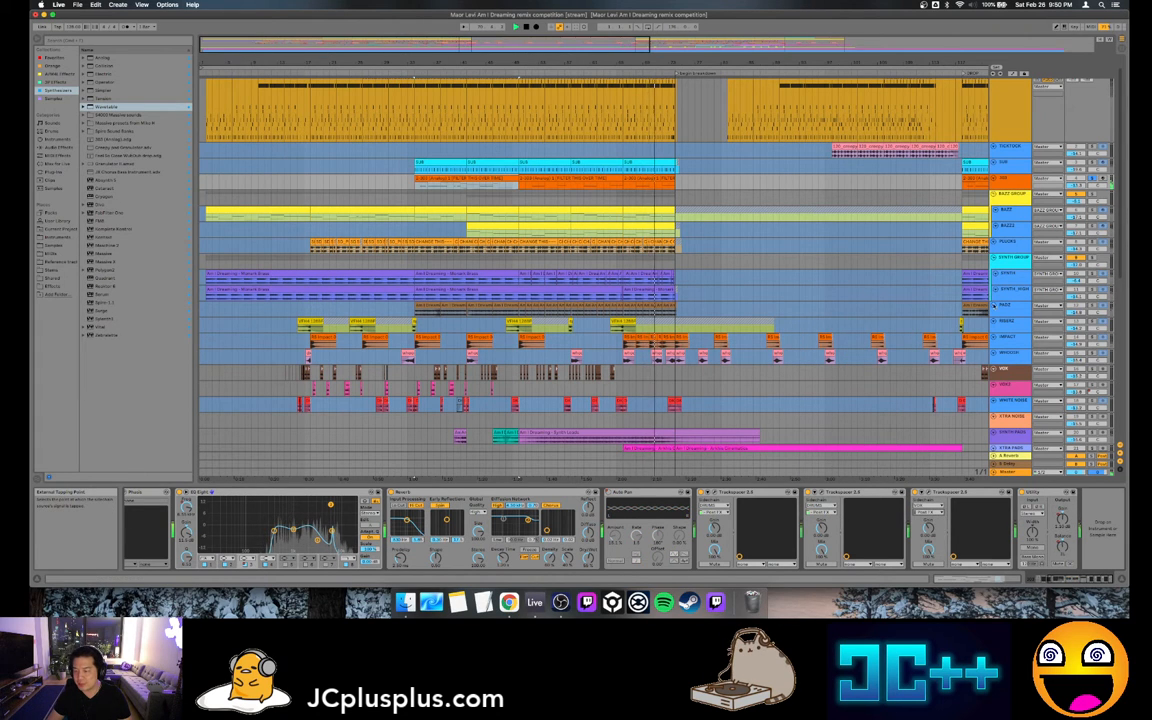
scroll(1019, 371, "down", 3)
scroll(1019, 371, "up", 3)
scroll(1019, 371, "up", 1)
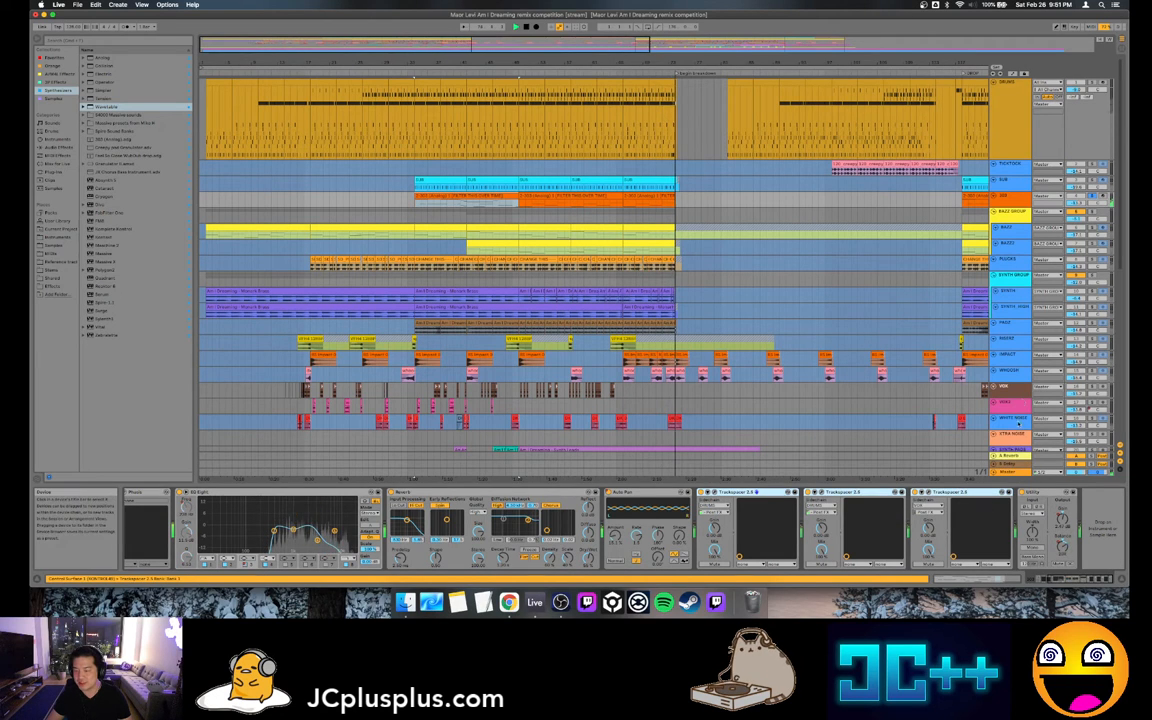
Show the automation of the Utility's Balance on the 303 track and enlarge the track's height
right_click(991, 549)
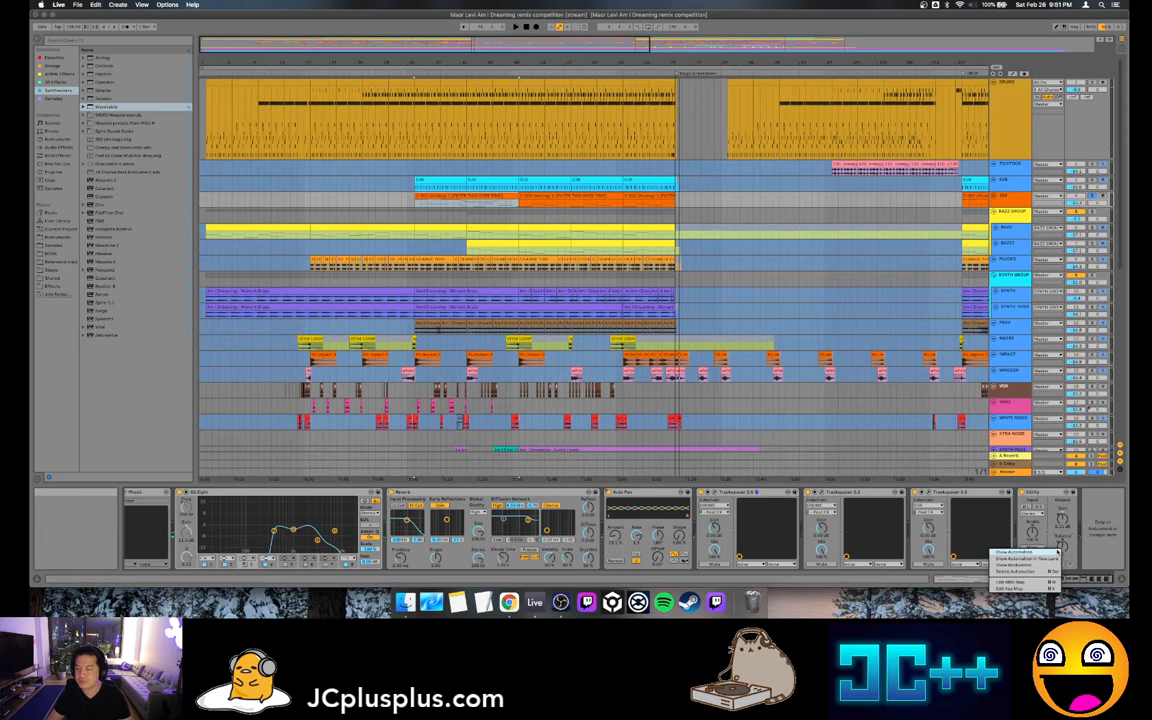
left_click(1025, 558)
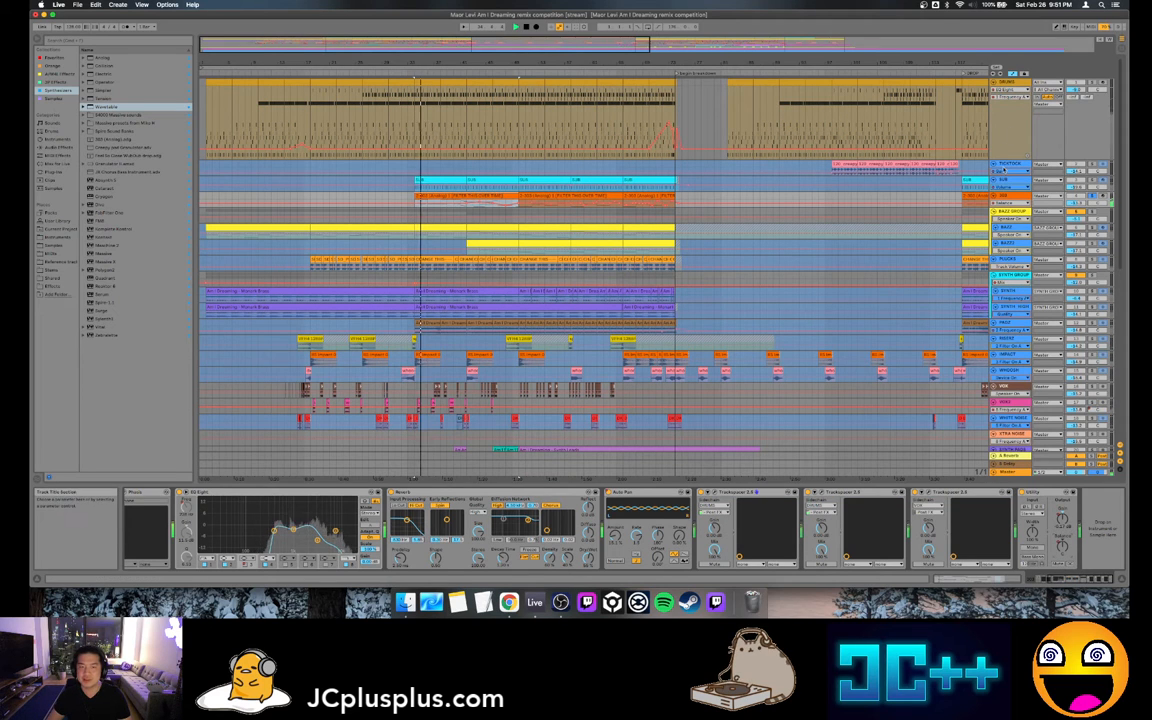
left_click_drag(1014, 211, 1019, 320)
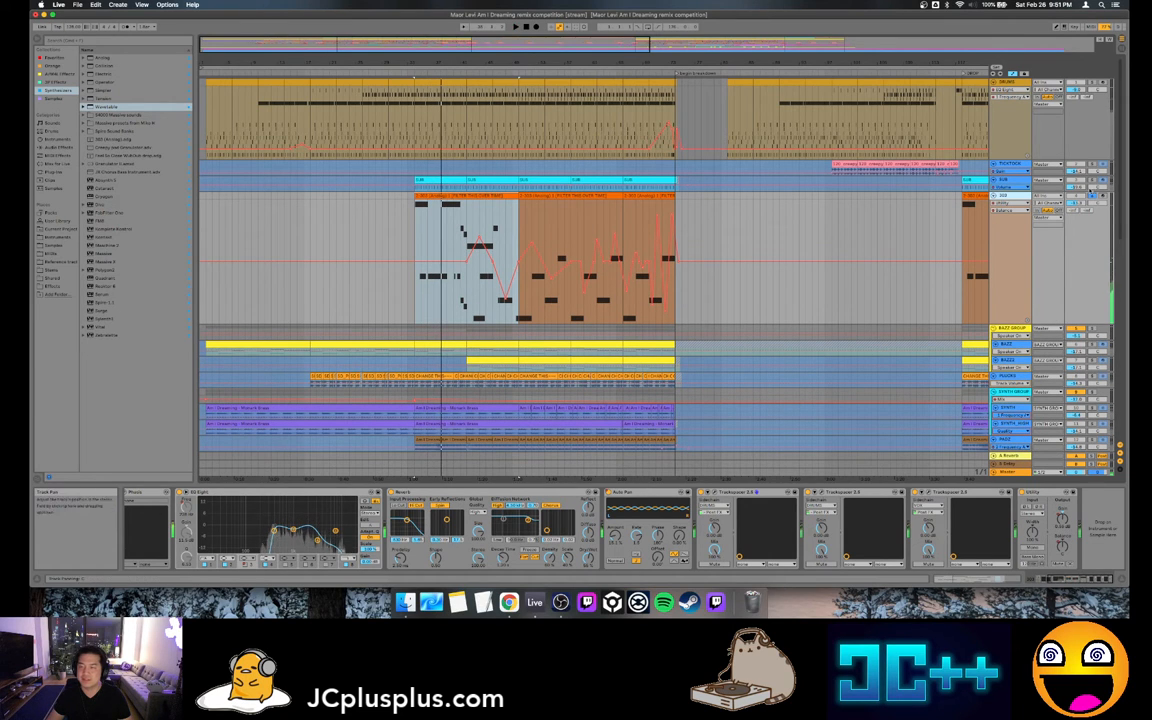
Collapse all tracks to compact lanes that fit the arrangement height, and solo BAZZ GROUP with its device chain shown
key("h")
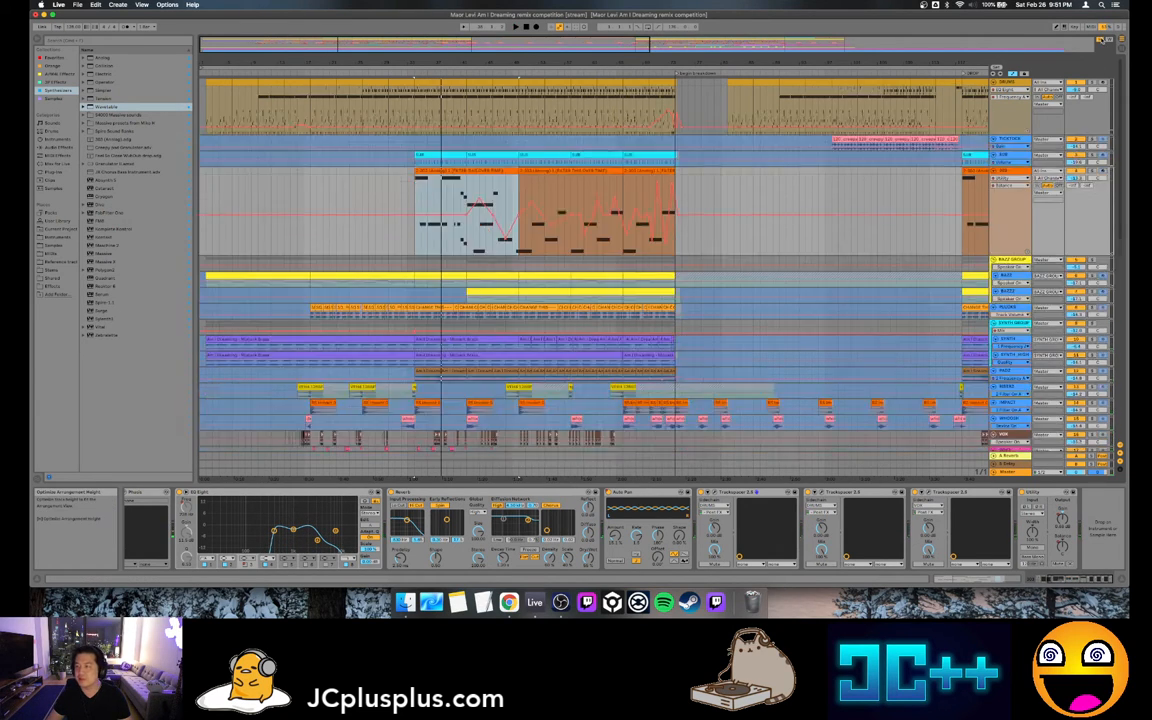
left_click(999, 178)
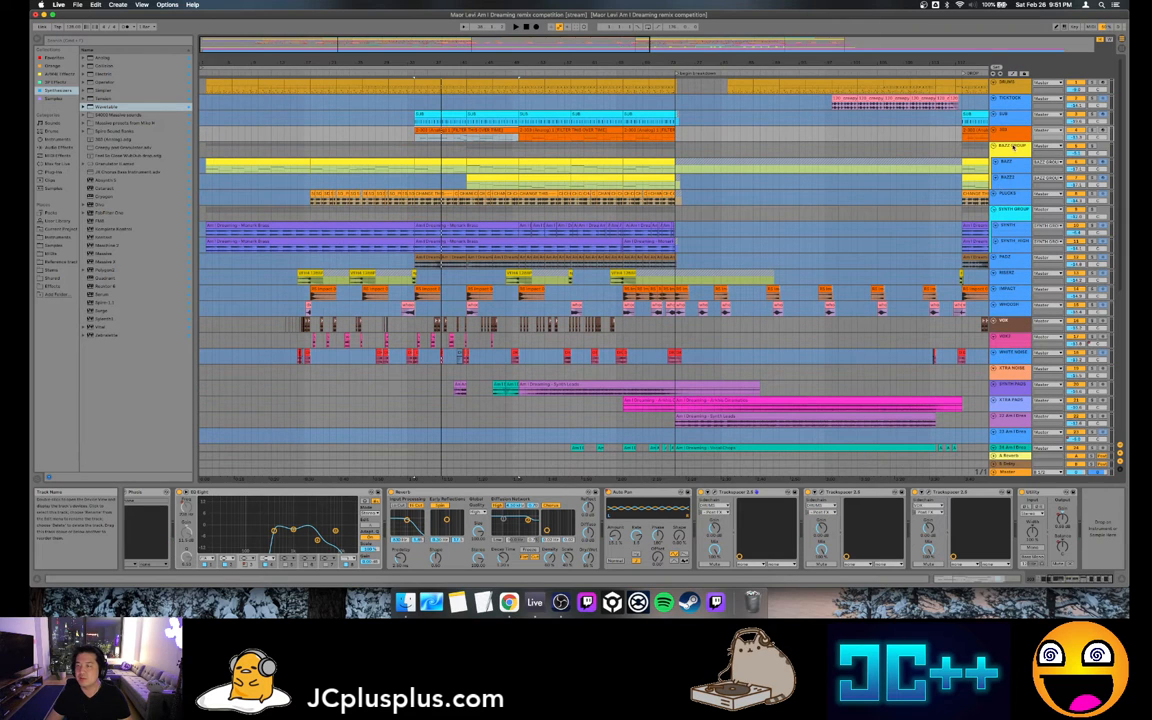
left_click(1010, 147)
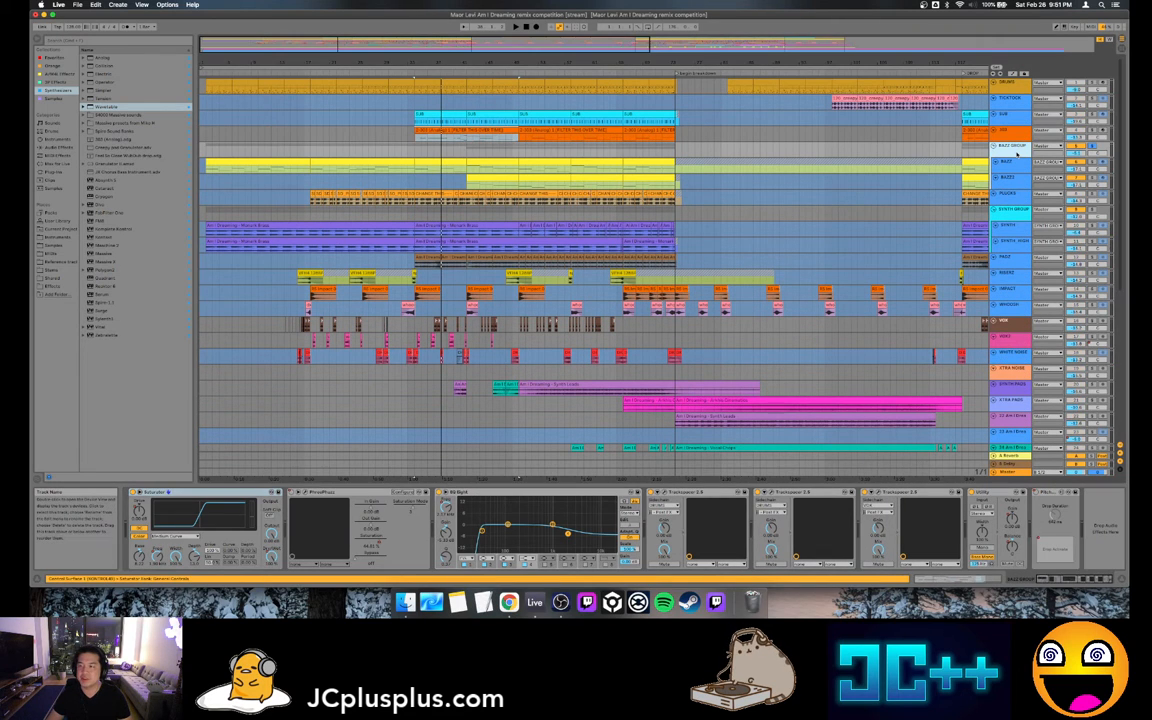
Audition BAZZ GROUP in solo, restarting playback from the BAZZ notes where the BAZZ2 part enters
key("space")
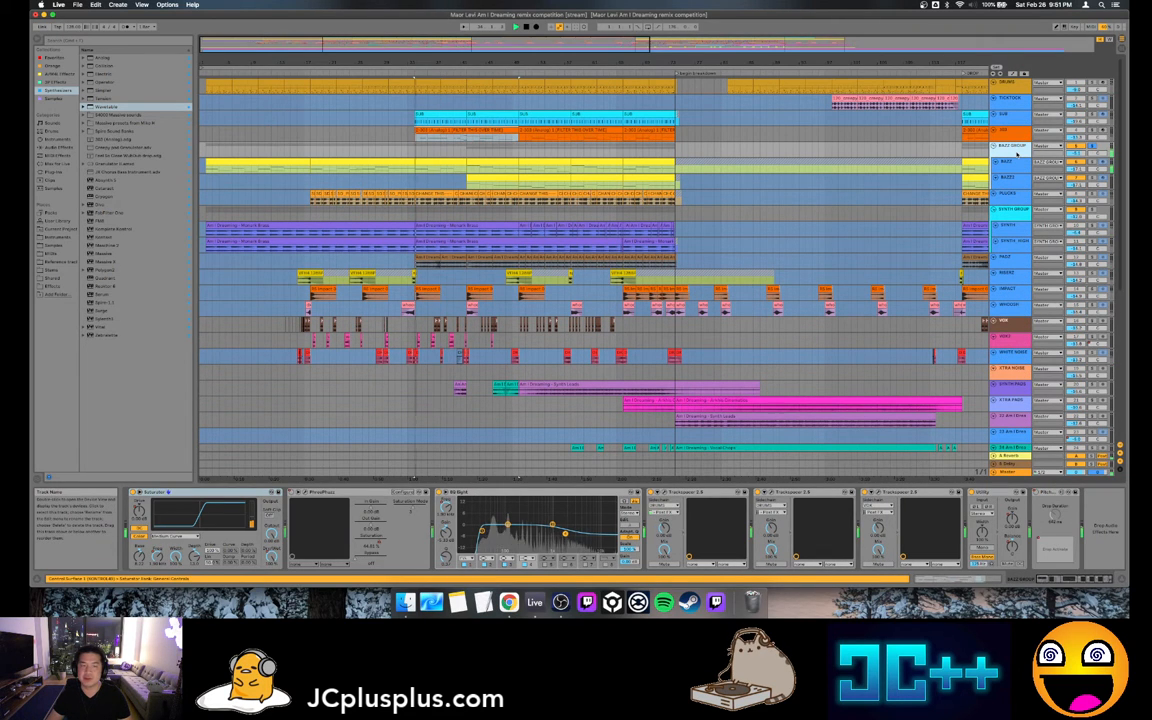
key("space")
left_click(500, 162)
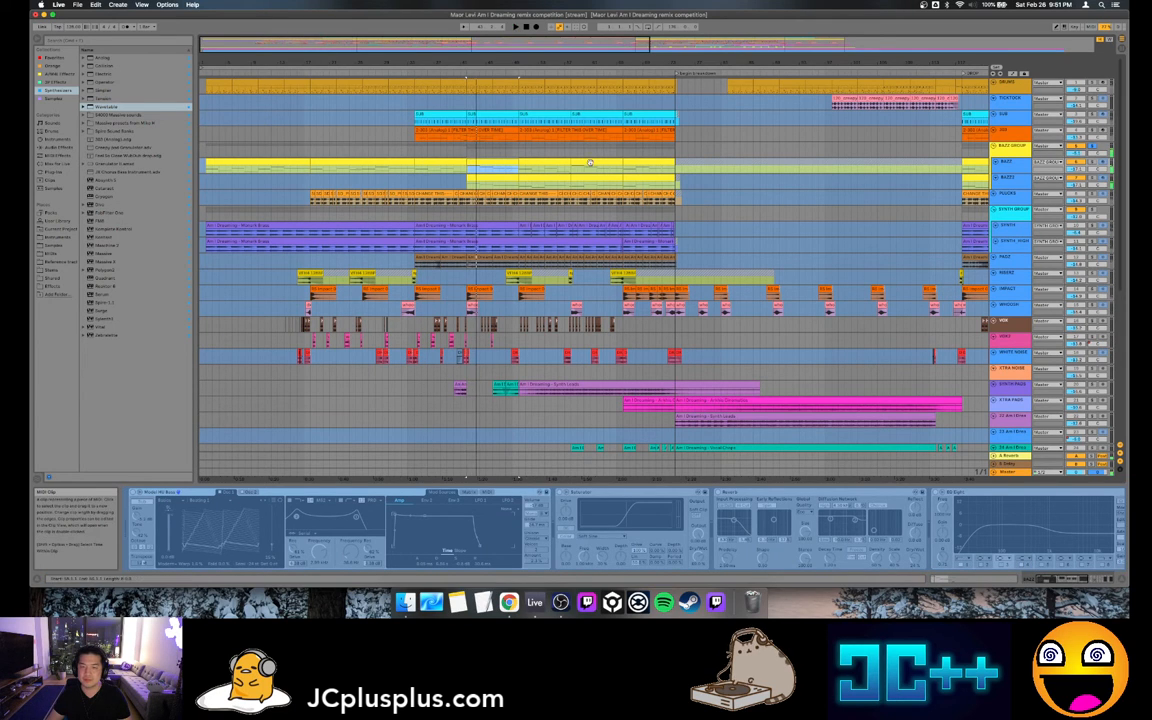
key("space")
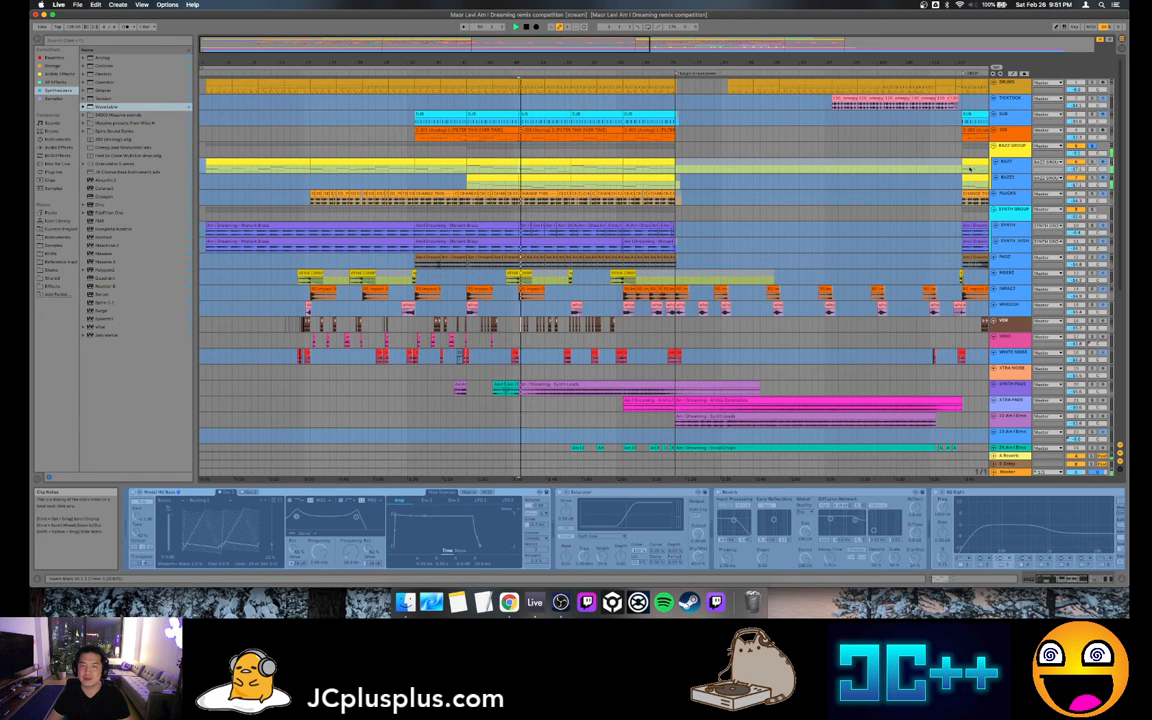
Inspect the device chain of BAZZ GROUP and the frozen BAZZ track's chain through to its Trackspacer plug-ins
left_click(1004, 148)
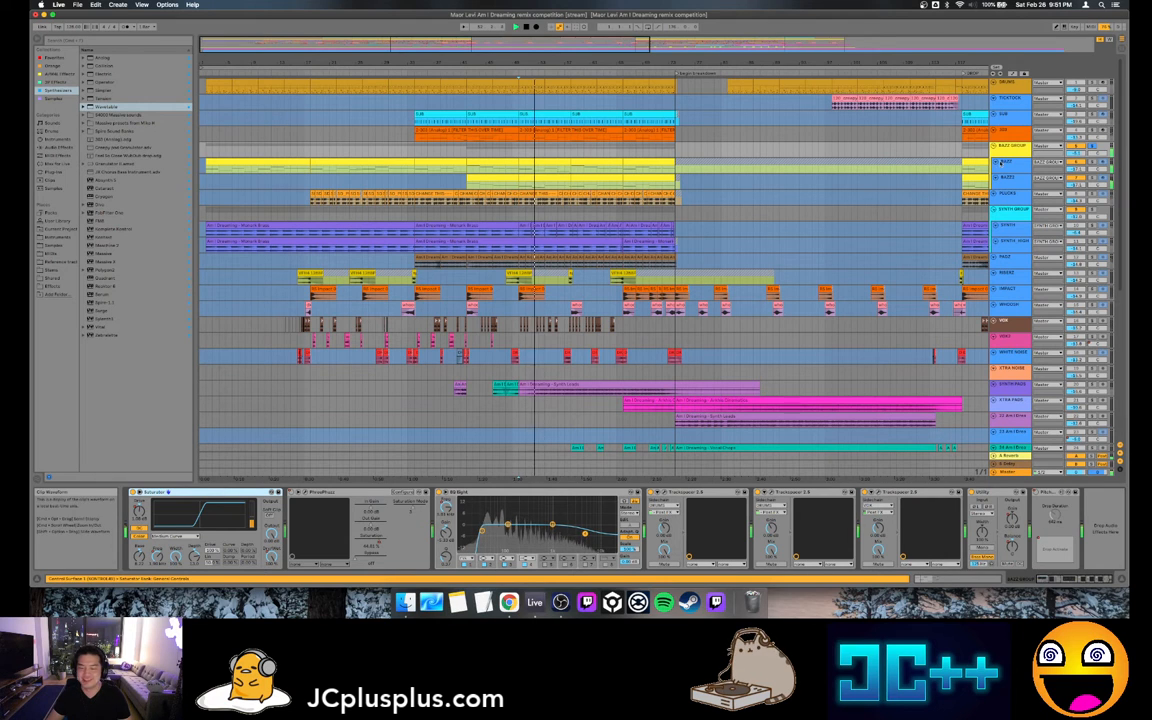
left_click(1004, 162)
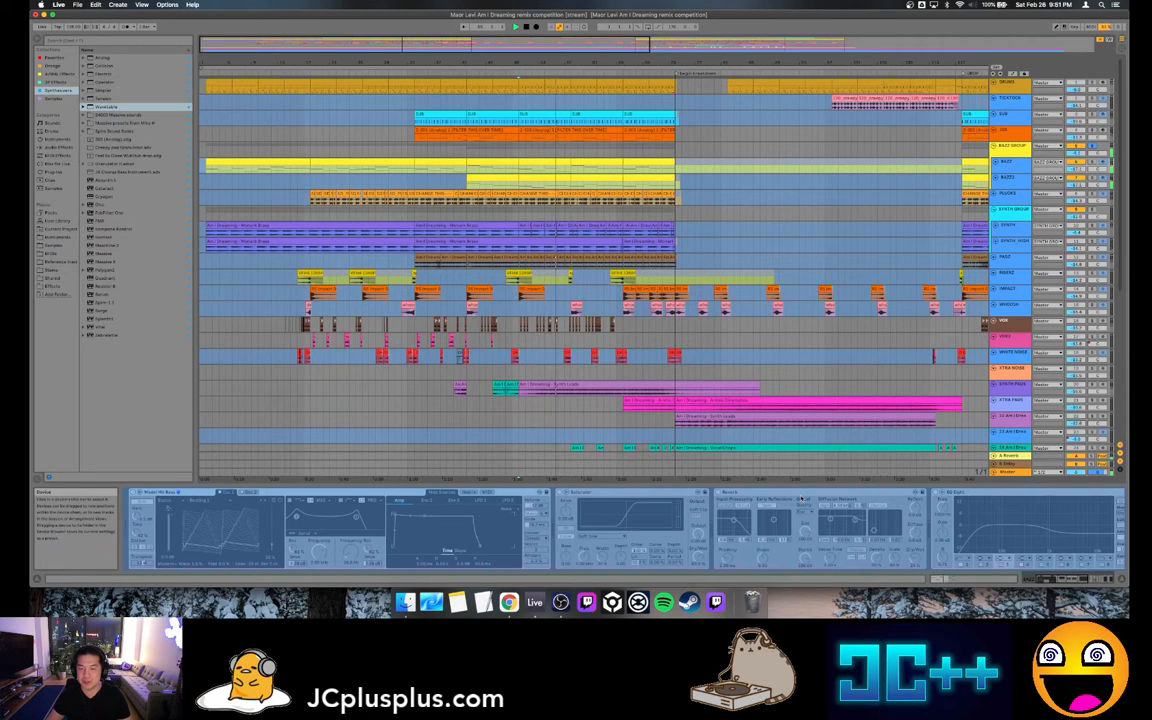
left_click_drag(1051, 580, 1078, 582)
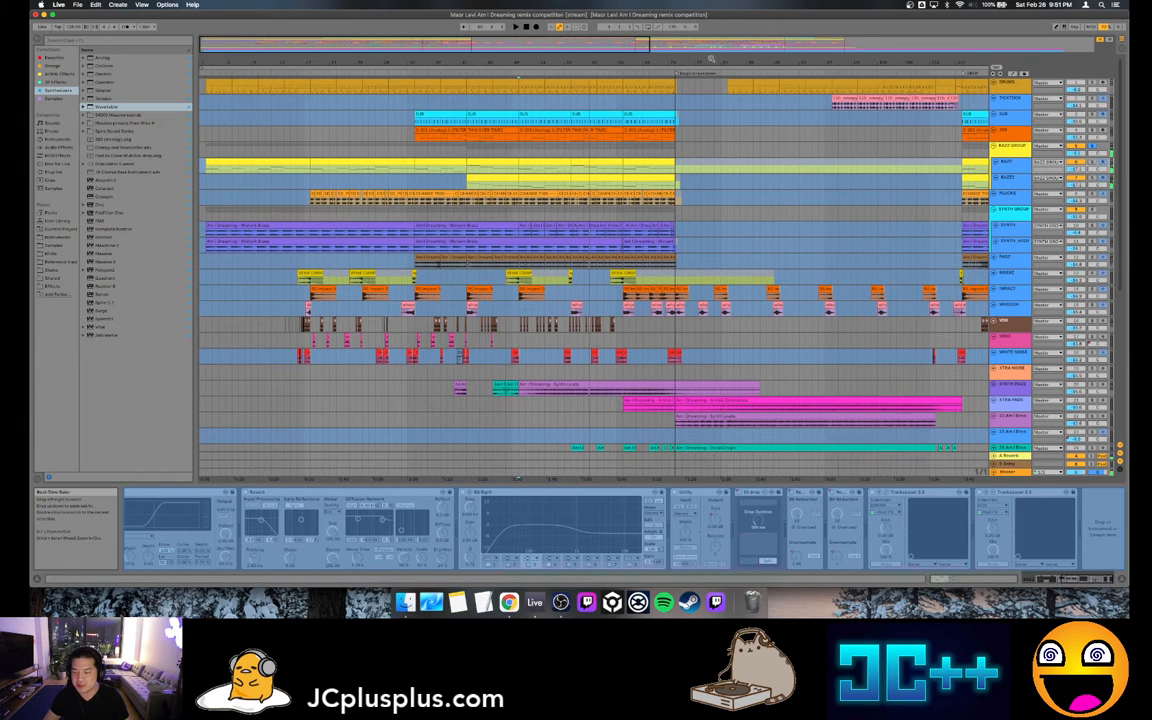
Play the soloed bass group from just before the breakdown and follow its clips through the second drop to the outro
scroll(693, 210, "right", 5)
scroll(693, 210, "right", 1)
key("space")
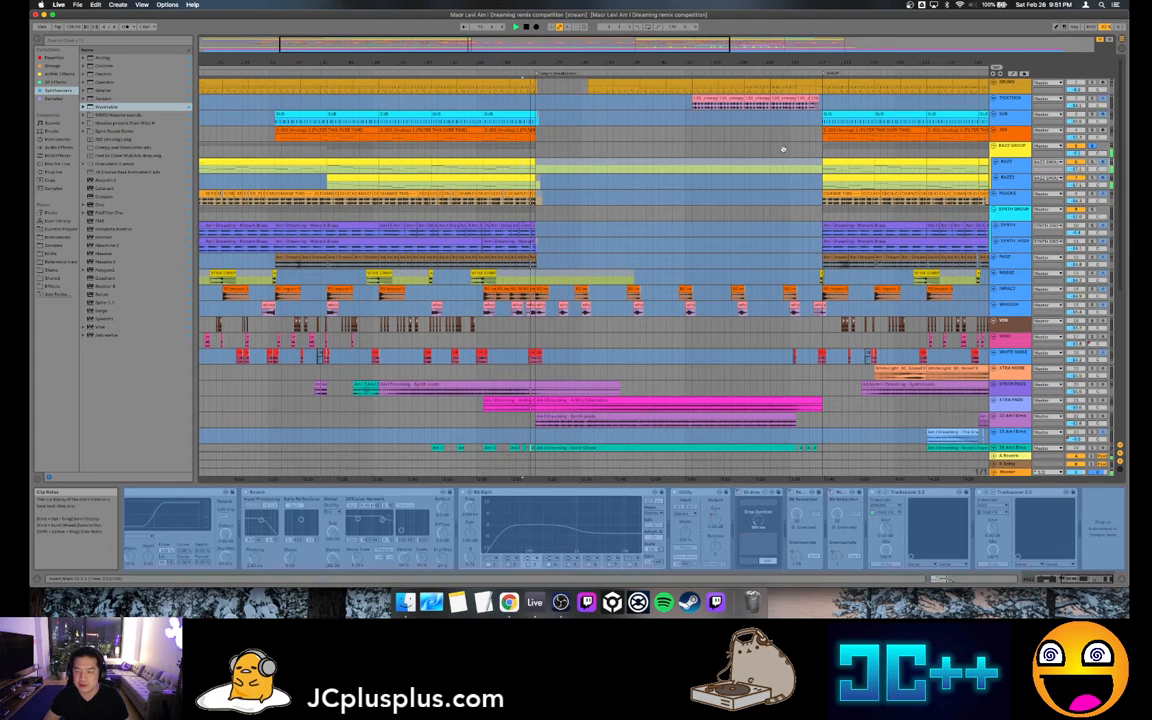
scroll(760, 150, "right", 10)
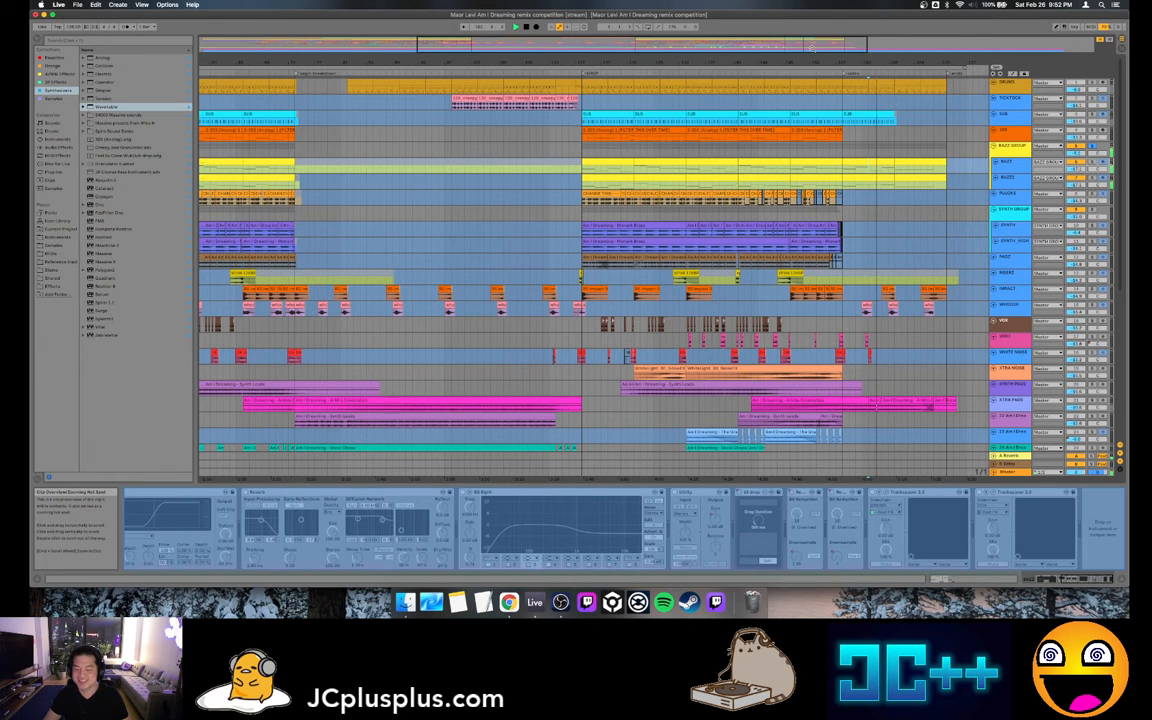
left_click_drag(813, 48, 847, 52)
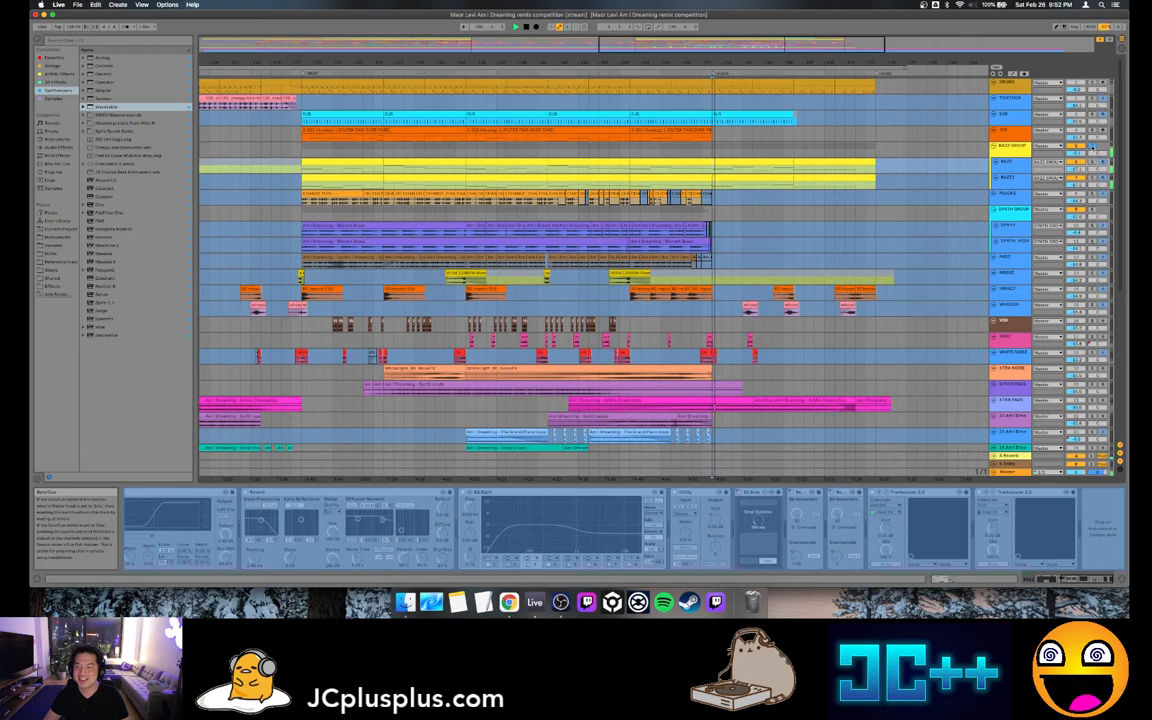
Compare the device chains of BAZZ, BAZZ2 and BAZZ GROUP, following the BAZZ chain to its last devices
left_click(1008, 180)
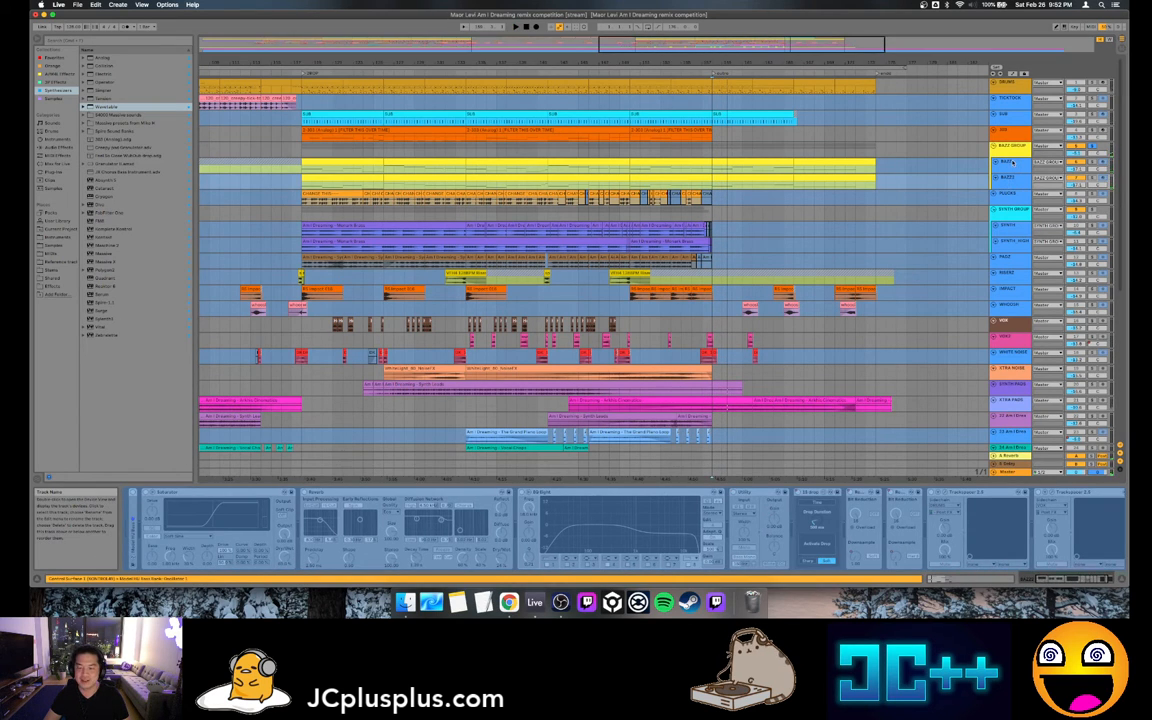
left_click(1012, 161)
left_click(1007, 178)
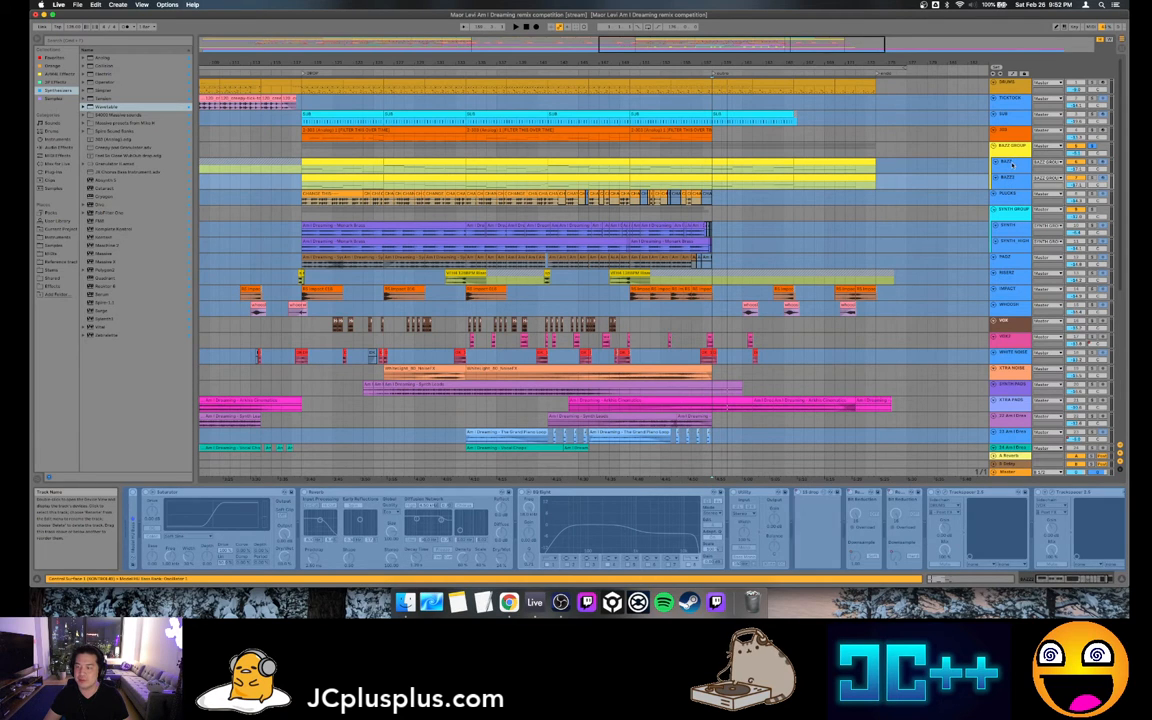
left_click(1012, 162)
left_click(1013, 151)
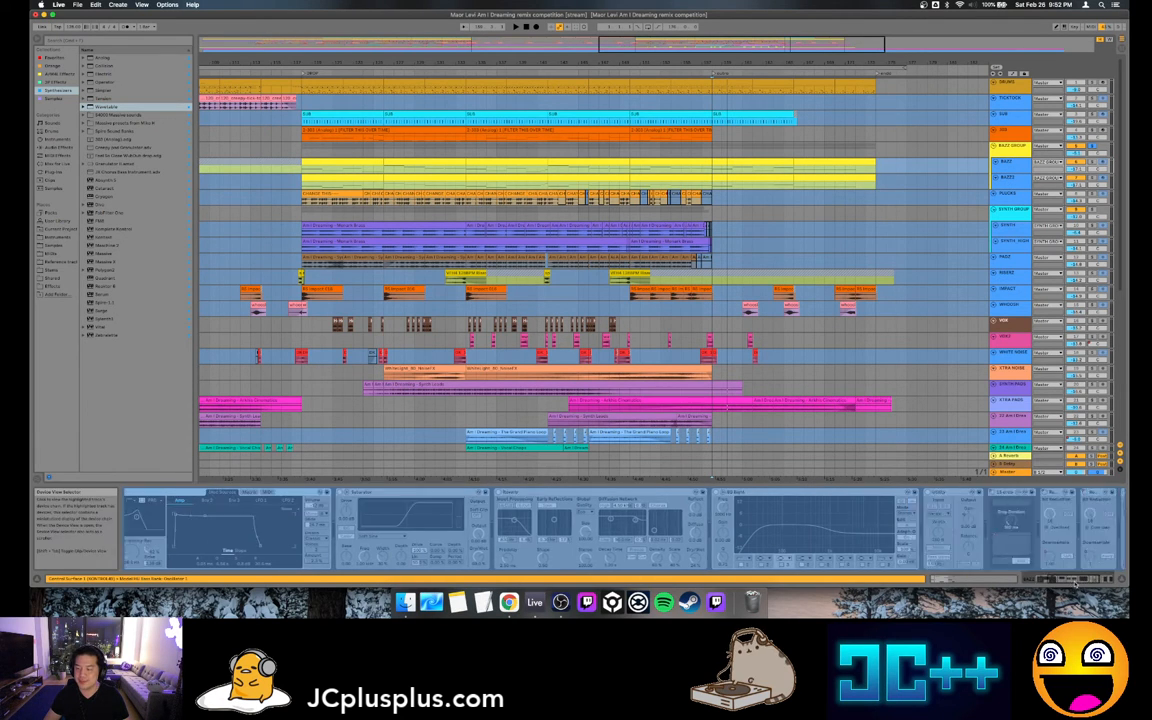
left_click(1003, 185)
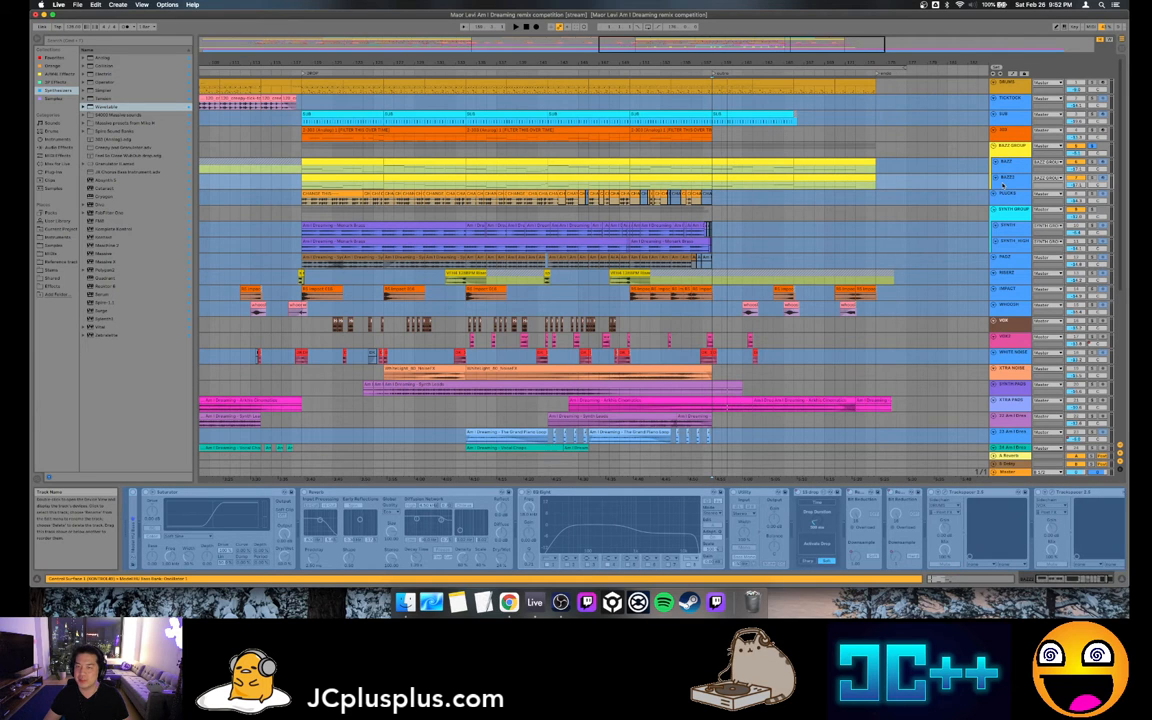
left_click(1009, 154)
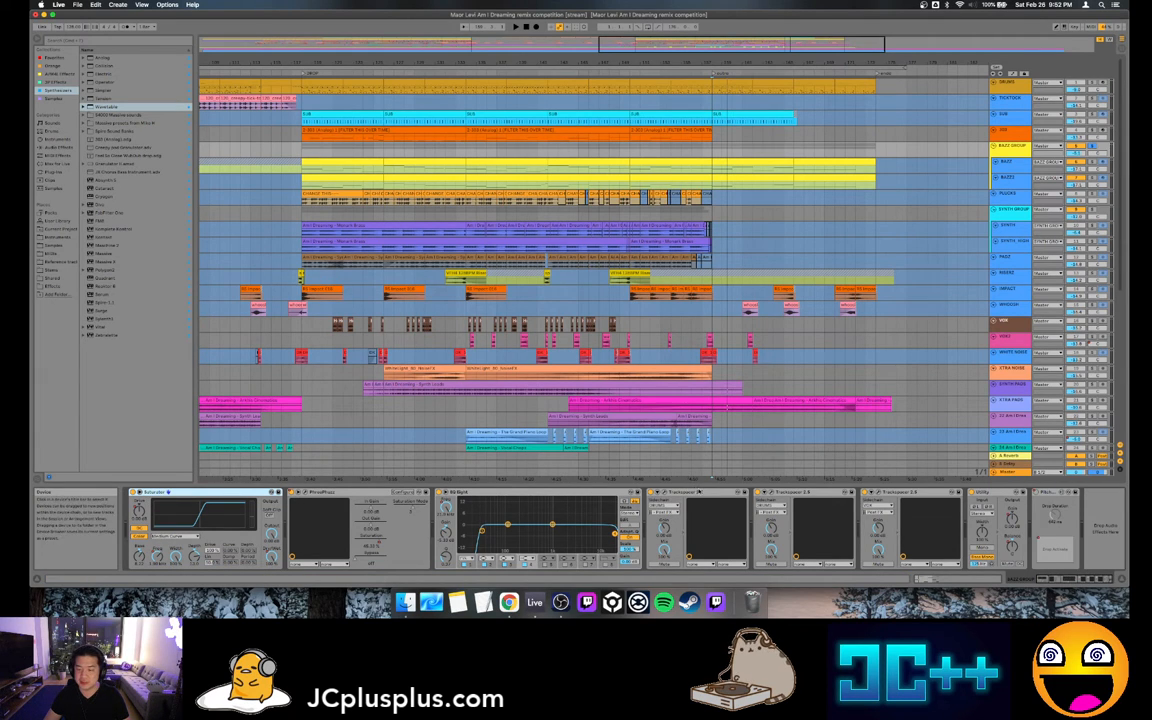
left_click(1006, 162)
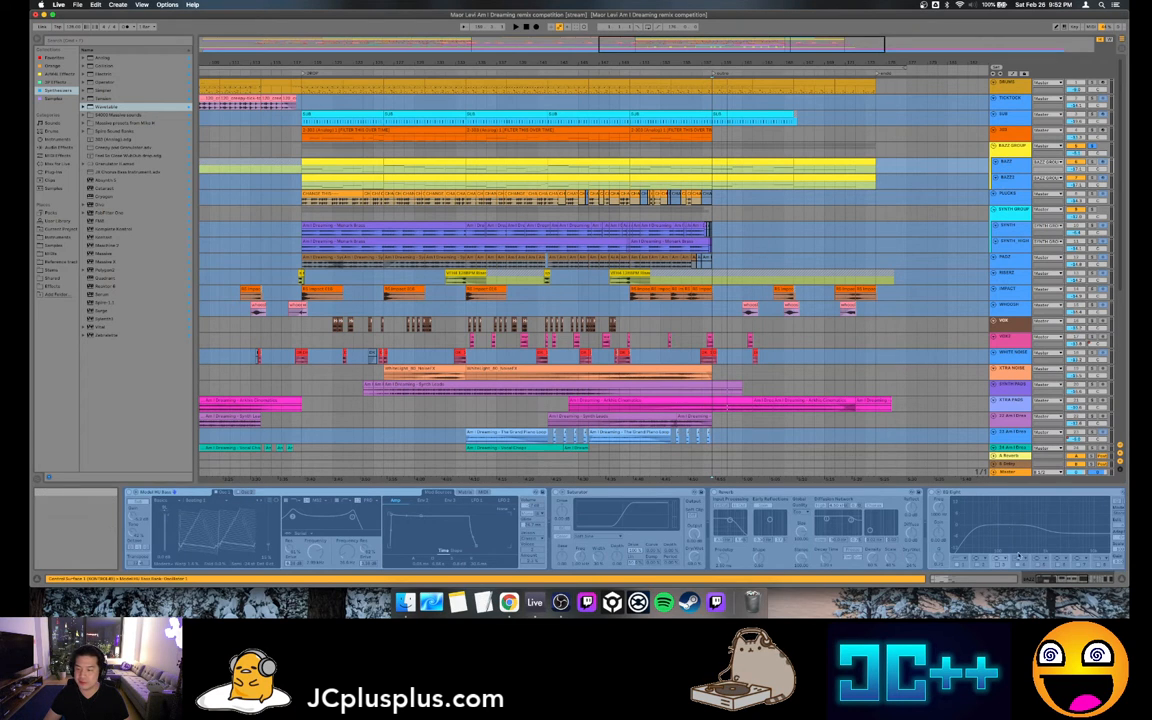
left_click_drag(1018, 579, 1090, 576)
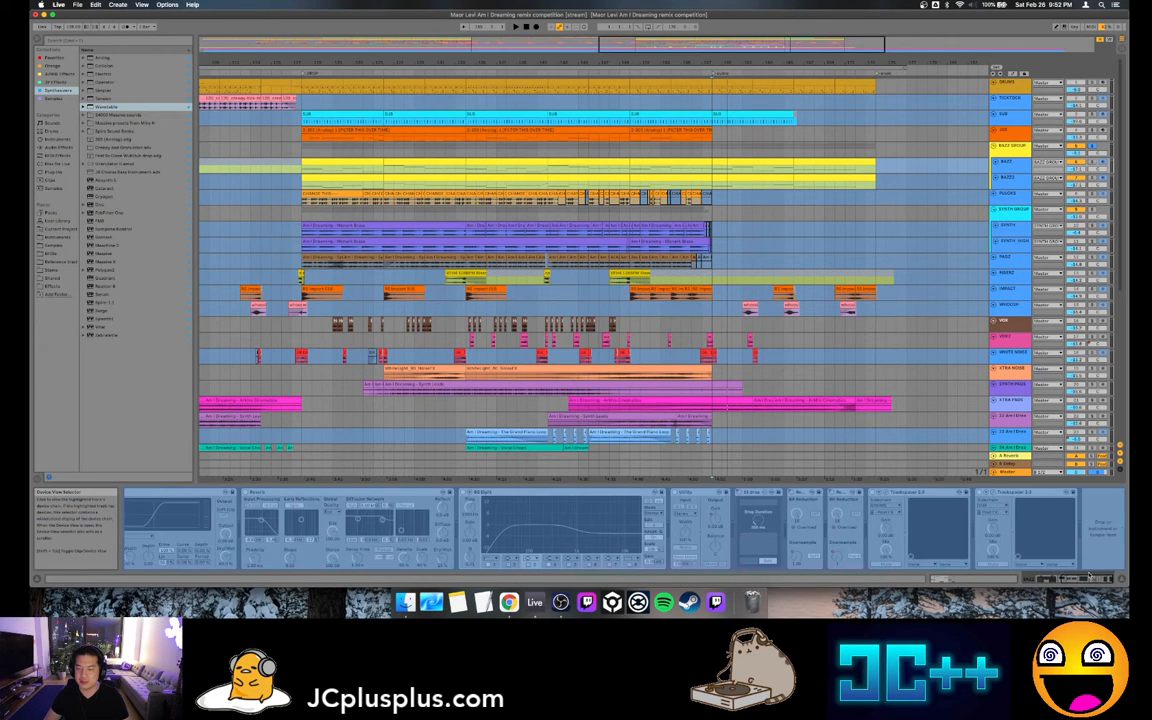
Unfreeze the BAZZ track and inspect its Utility, Redux and Trackspacer devices
right_click(1010, 164)
left_click(1031, 217)
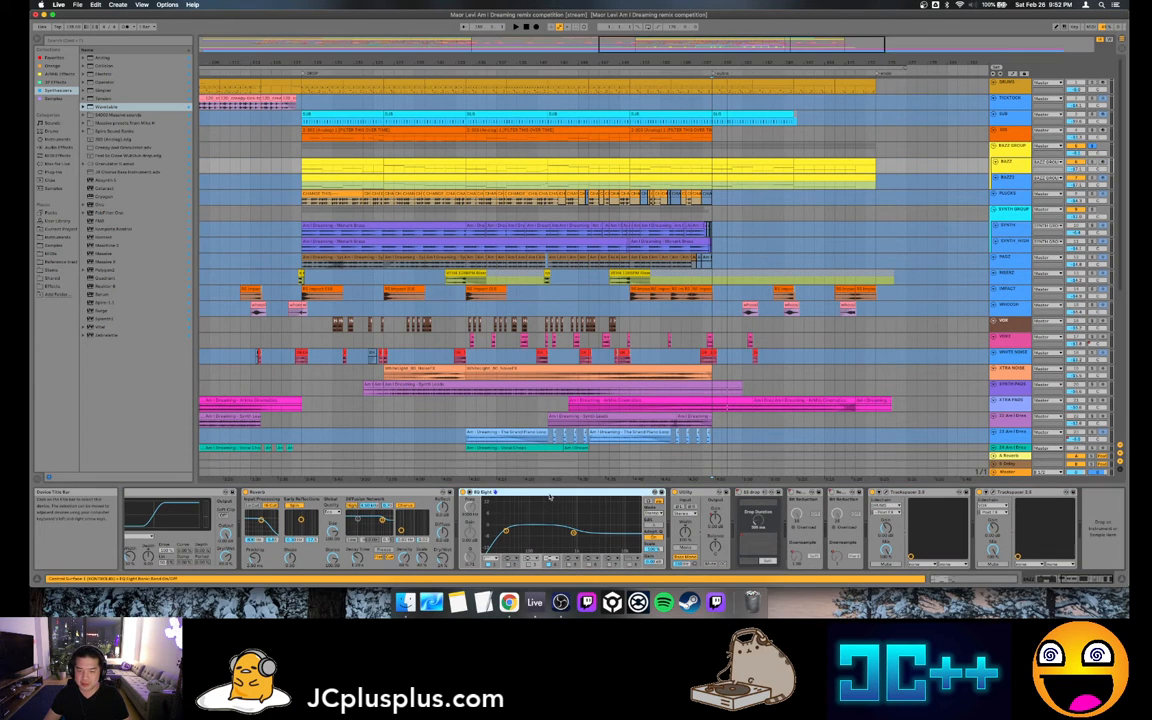
left_click(709, 495)
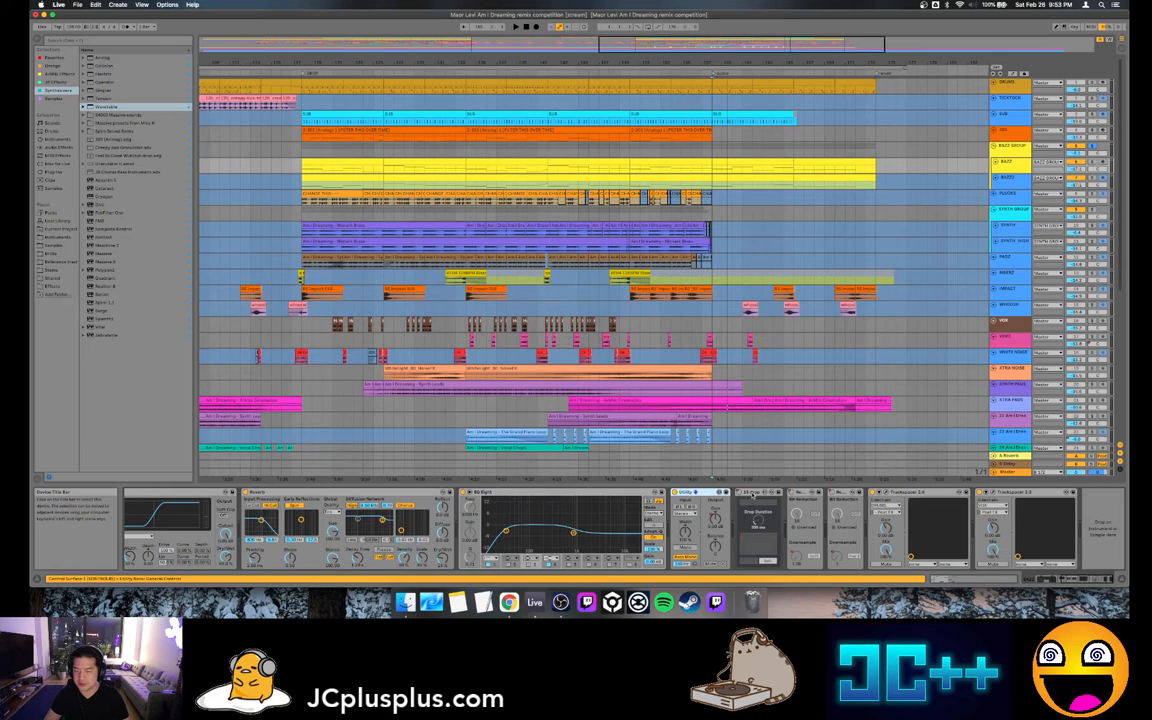
left_click(798, 492)
left_click(842, 492)
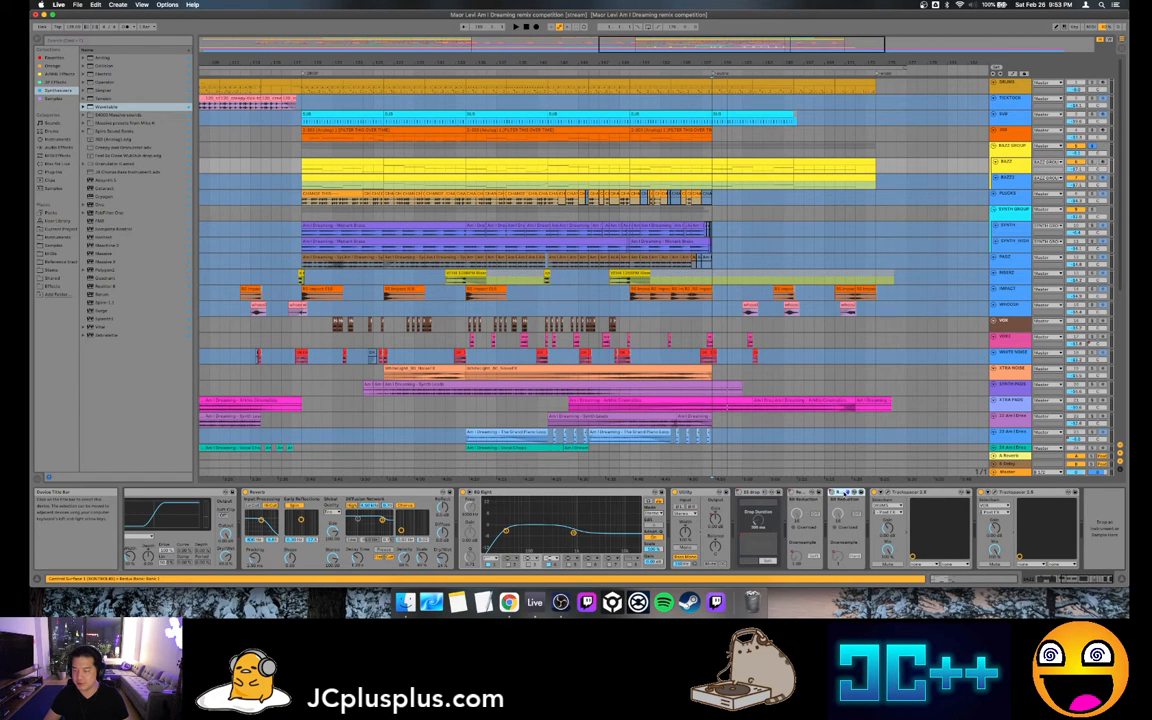
left_click(931, 494)
scroll(931, 496, "left", 10)
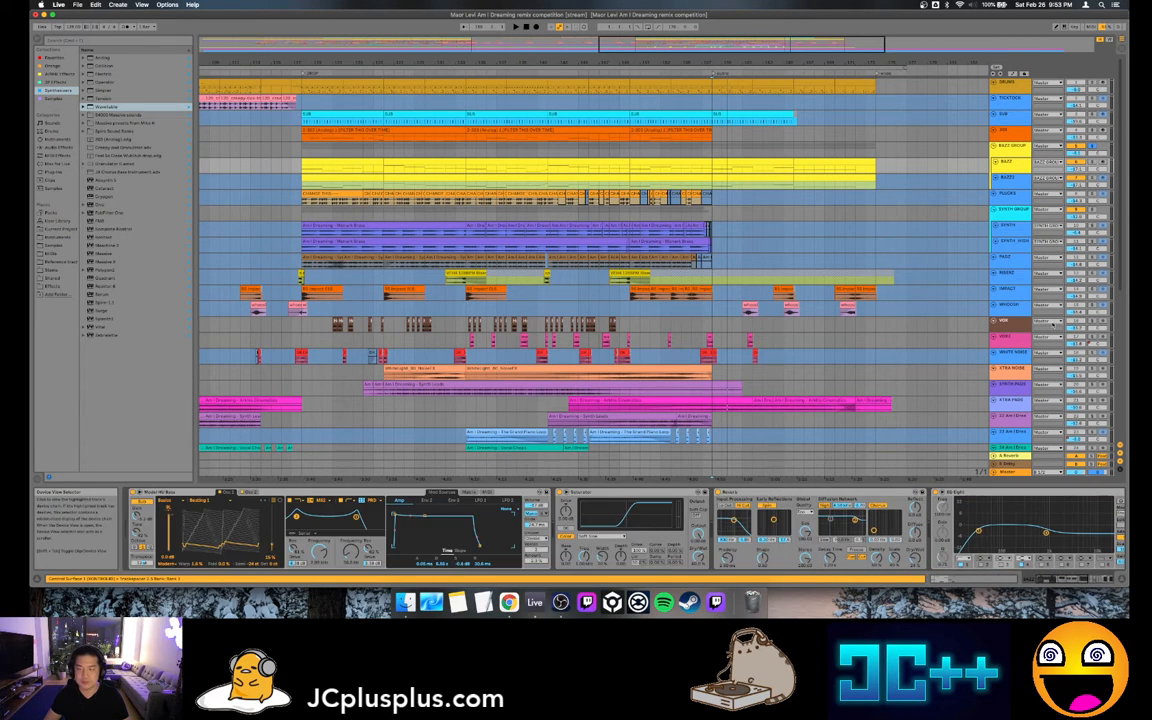
Audition the unfrozen BAZZ track in solo, restarting playback from its clip at the start of the second drop
key("space")
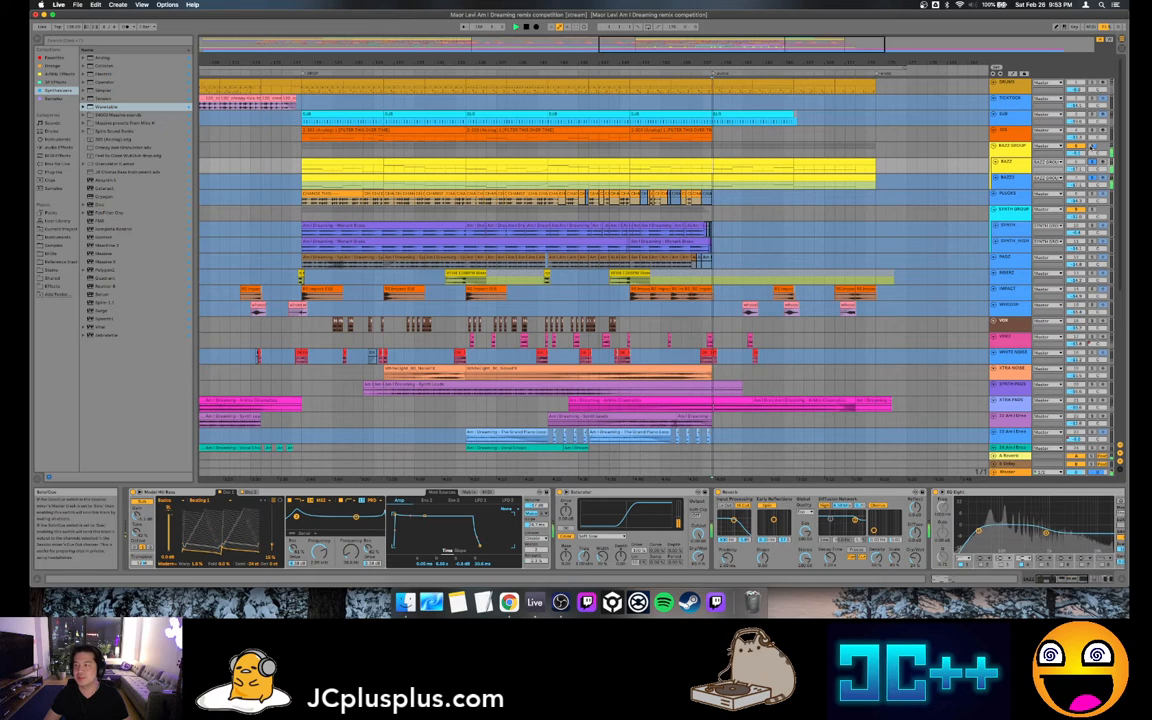
left_click(355, 161)
key("space")
key("space")
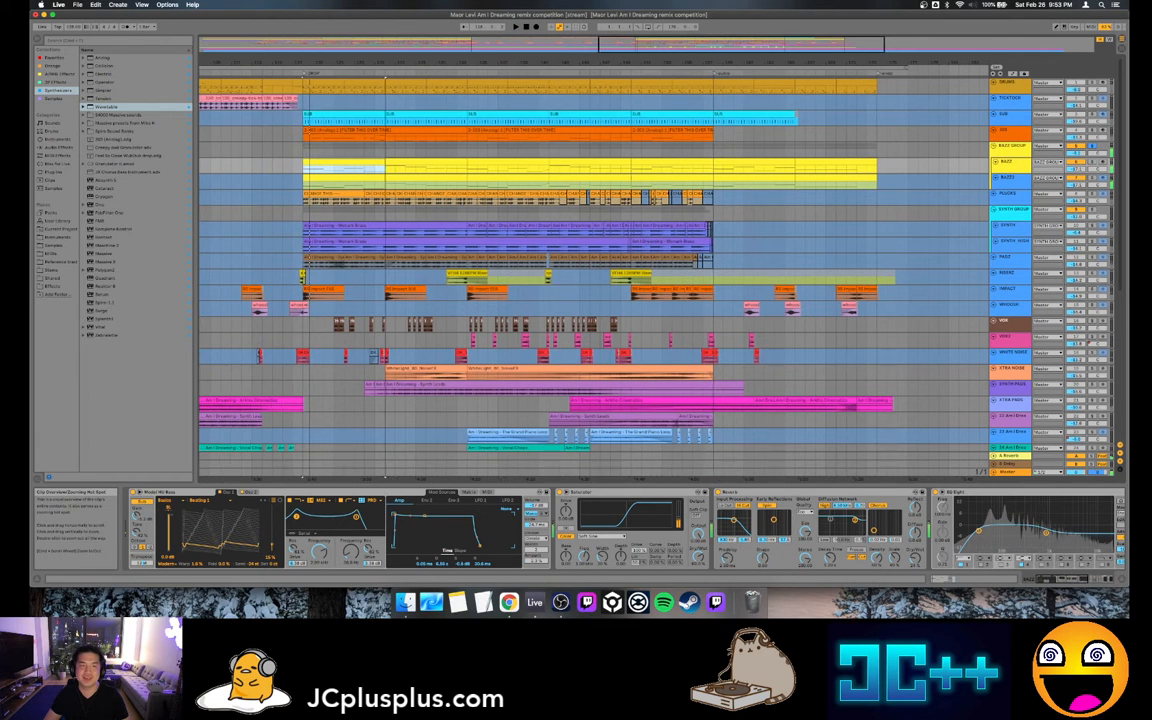
left_click_drag(666, 39, 643, 22)
key("space")
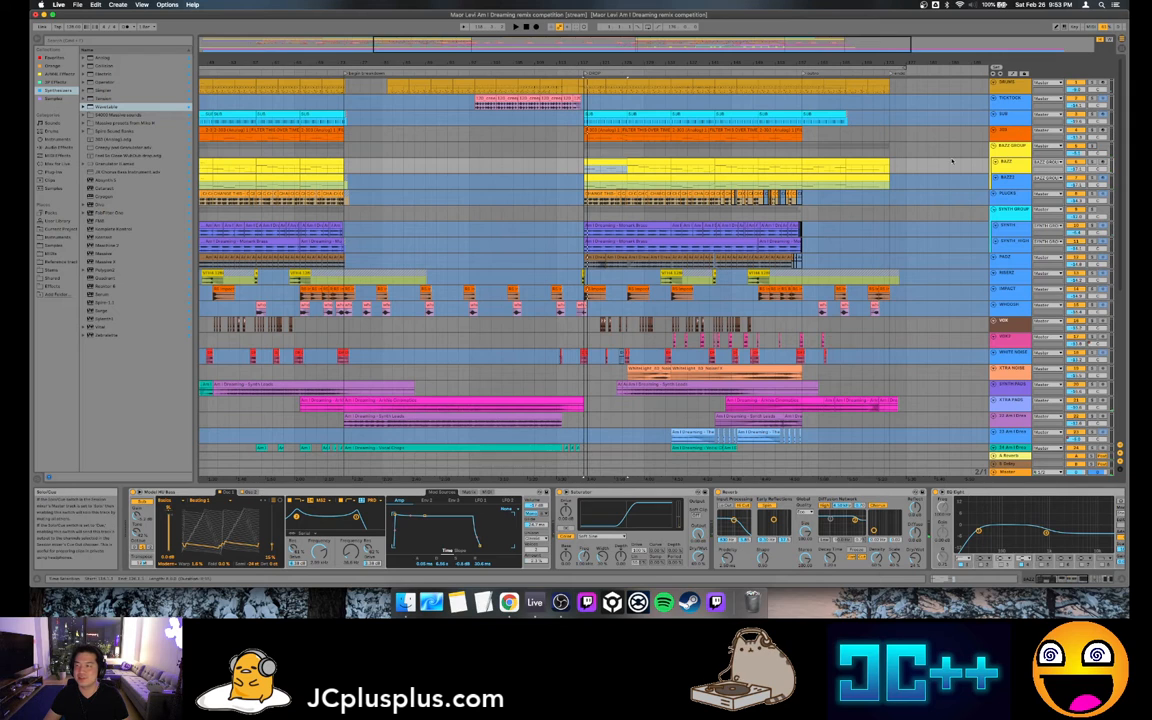
Solo the PLUCKS track instead of the bass group and play it from its first clip
left_click(1073, 196)
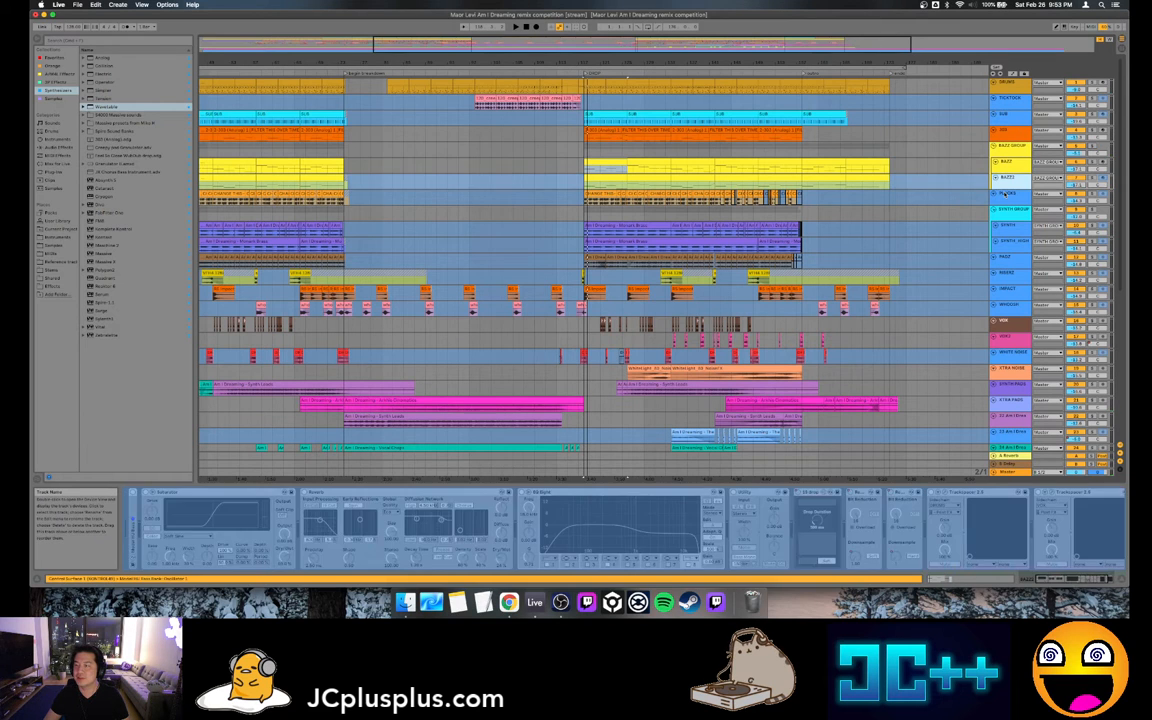
left_click(1092, 194)
left_click_drag(630, 46, 464, 46)
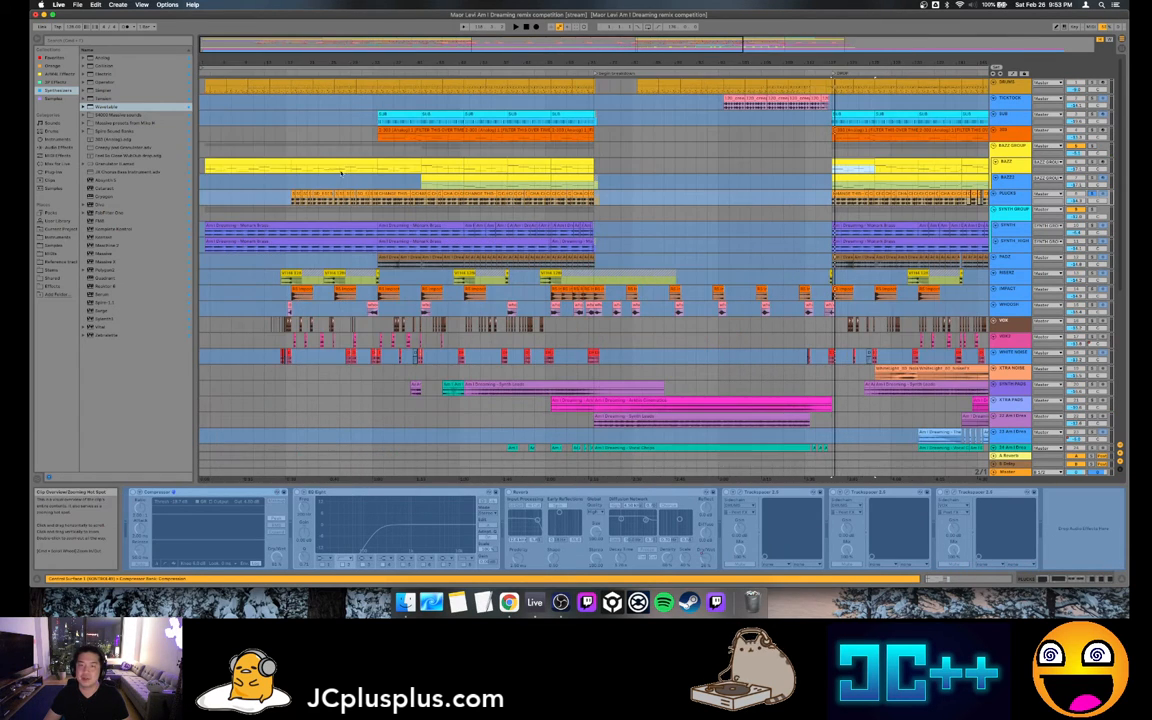
left_click(294, 199)
key("space")
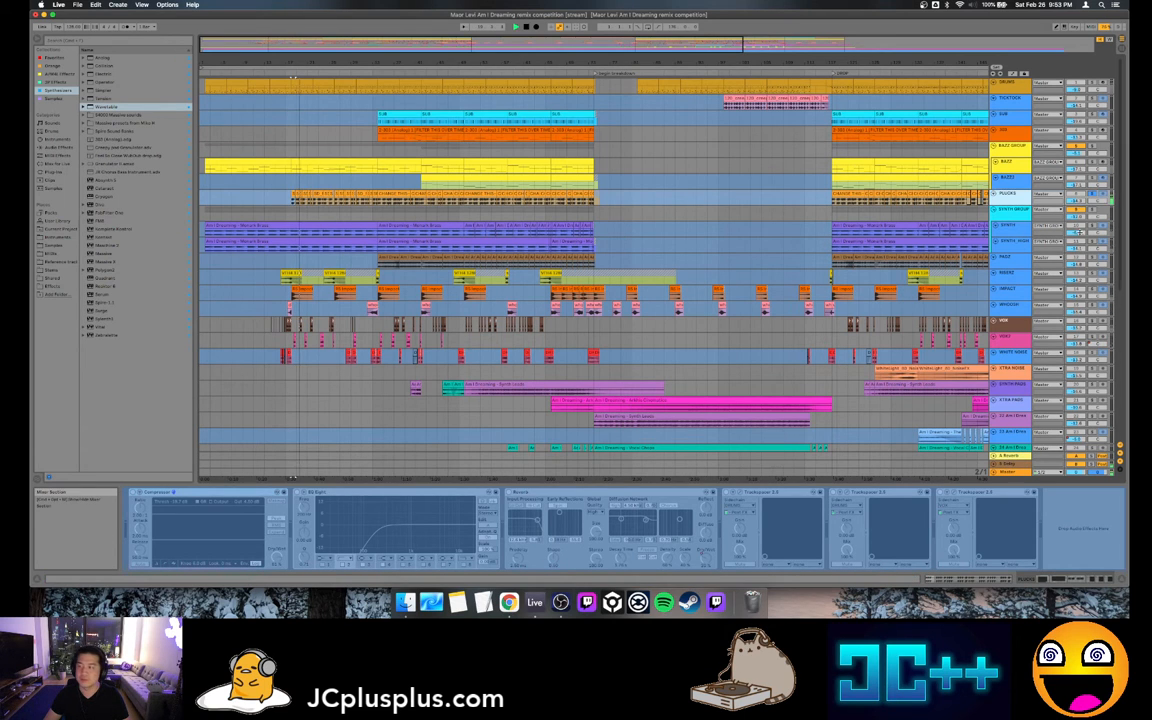
mouse_move(1082, 205)
left_mouse_down()
mouse_move(1080, 232)
mouse_move(1078, 203)
left_mouse_up()
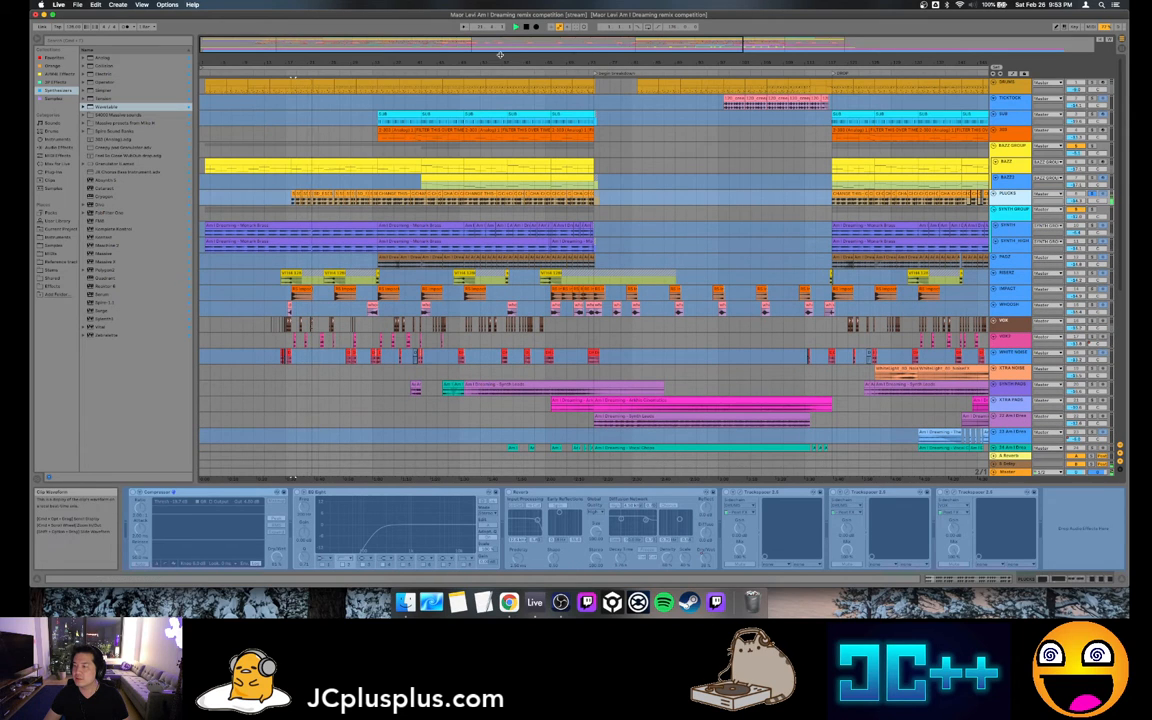
Zoom in on the first PLUCKS section, open the waveform of a pluck clip just before the SUB entry, and stop playback
left_click_drag(490, 45, 490, 53)
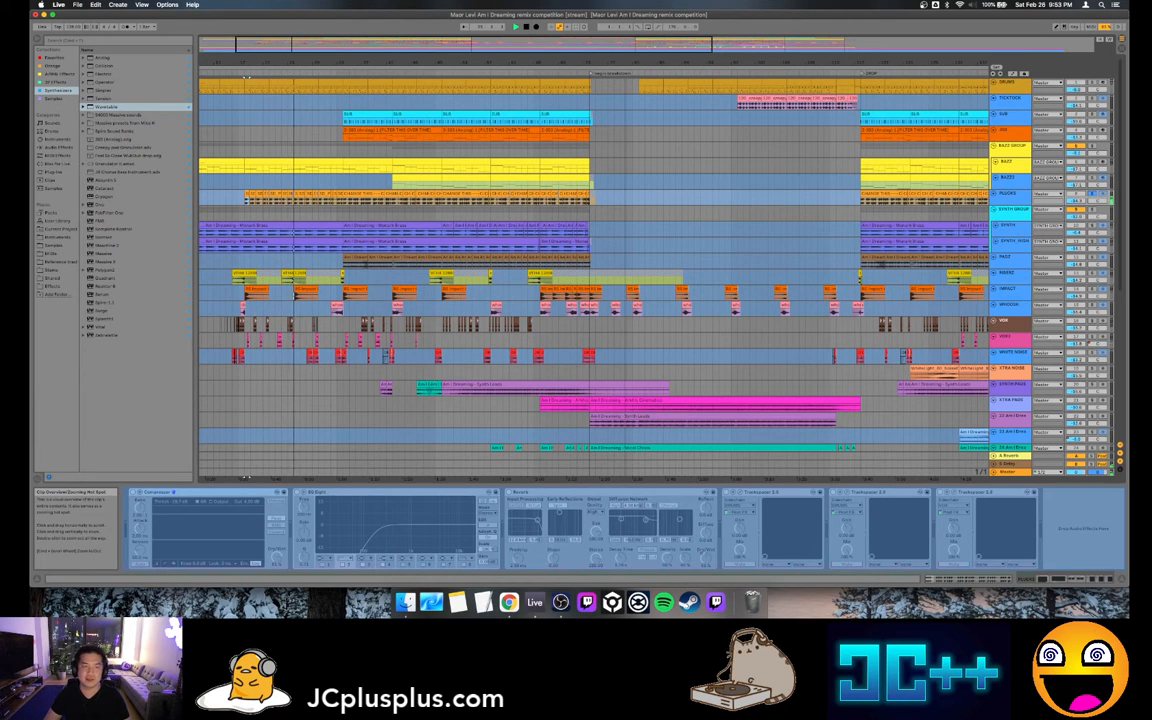
left_click_drag(430, 45, 348, 90)
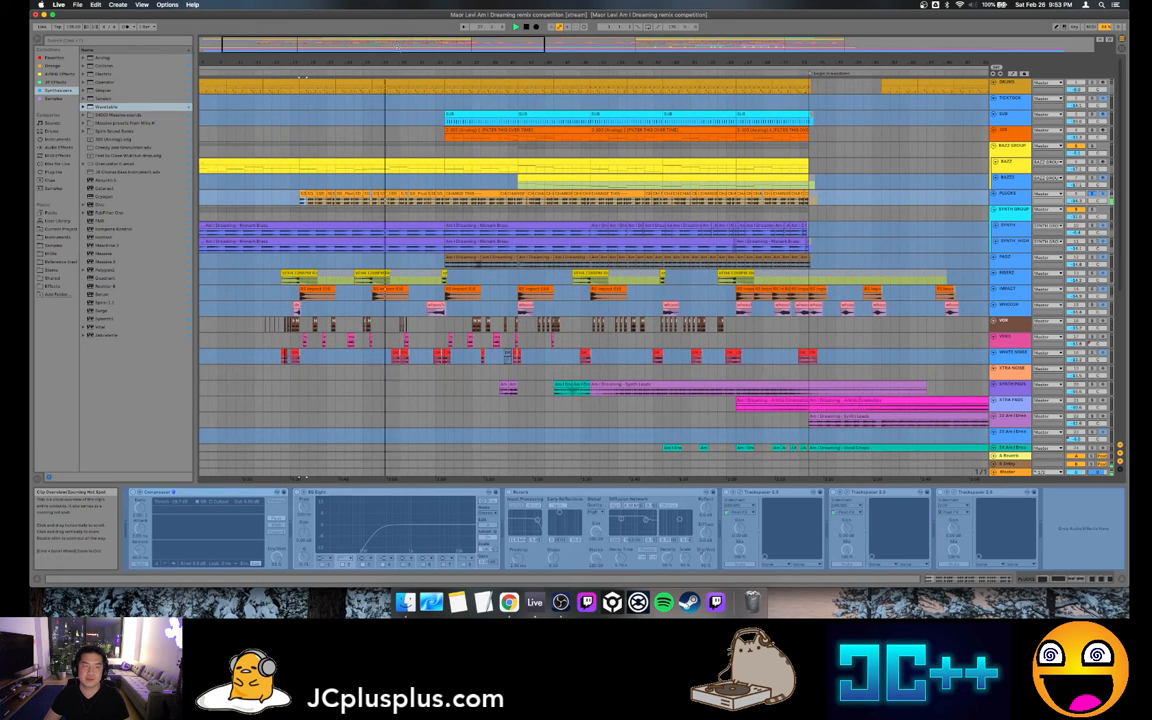
left_click(462, 193)
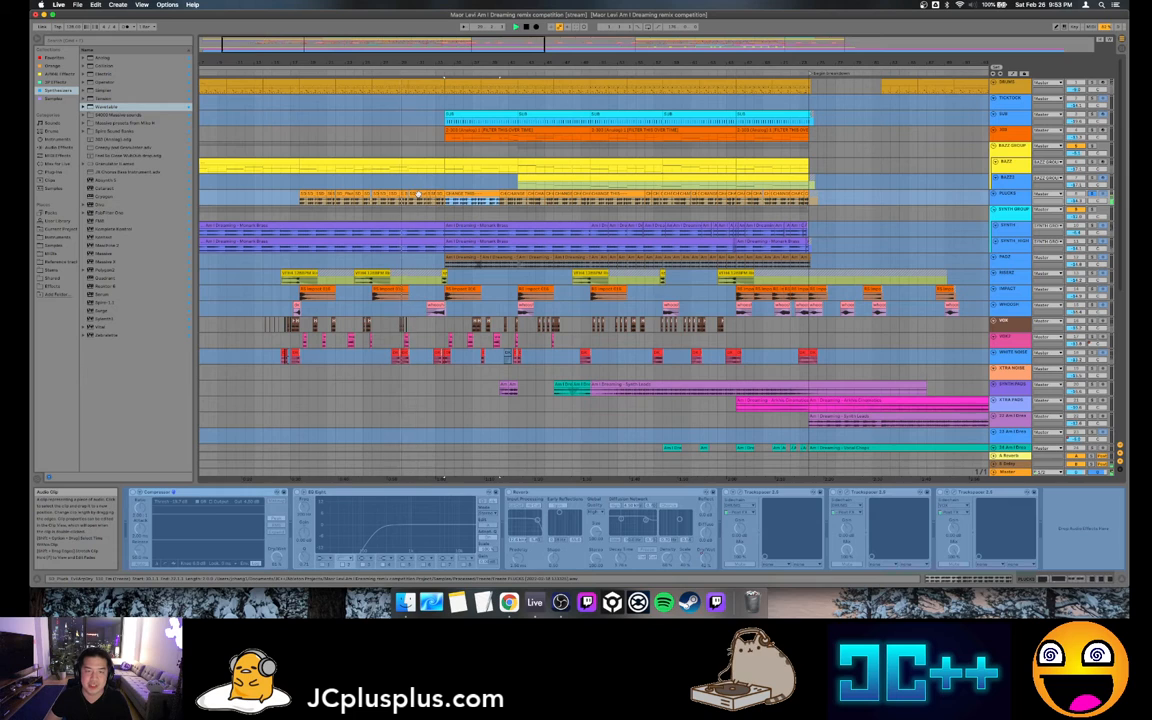
double_click(414, 196)
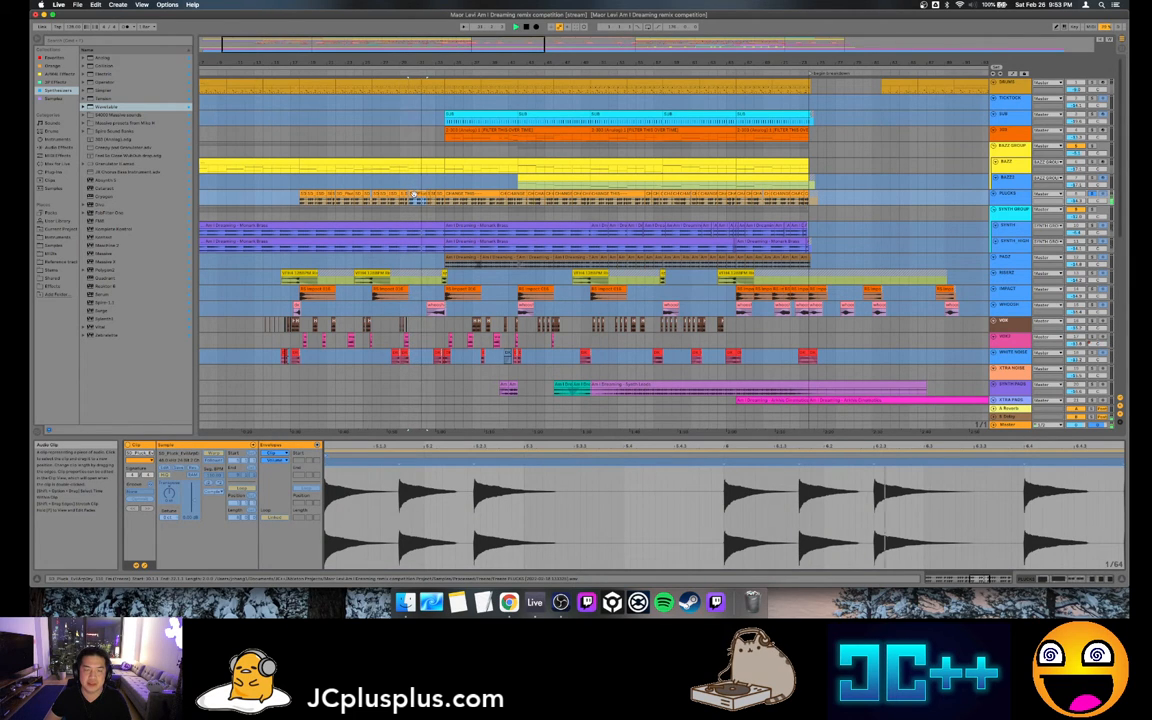
key("space")
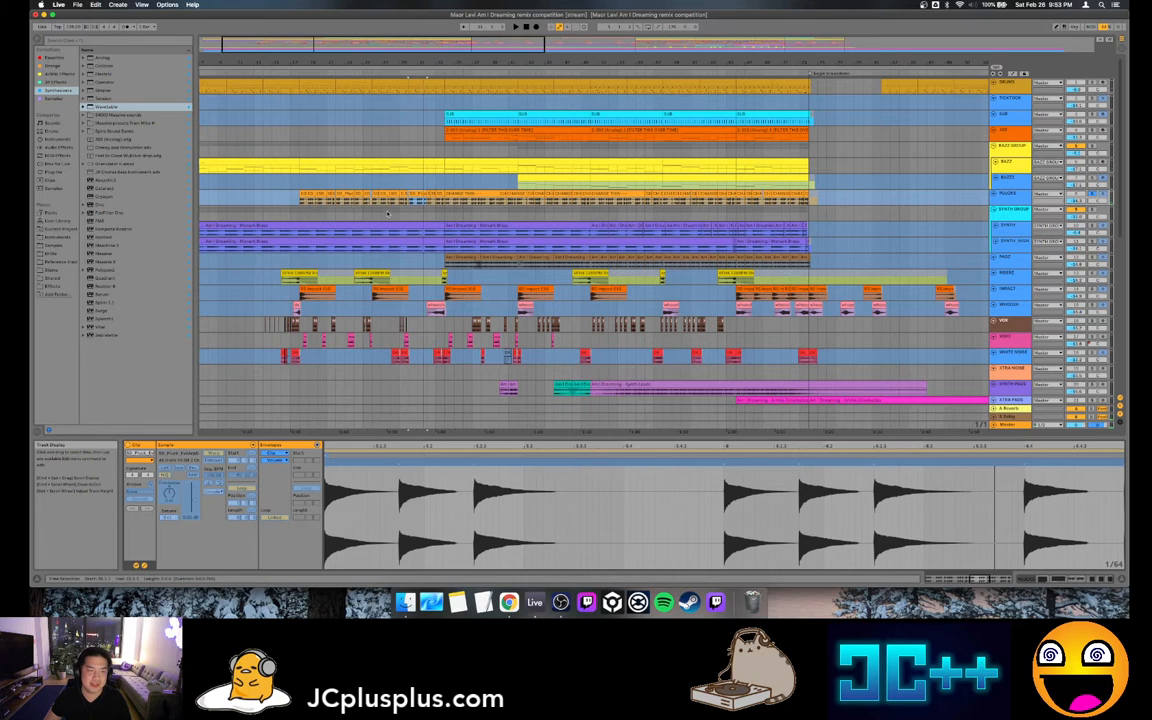
Audition the pluck clips just before and at the SUB entry together with the soloed bass and synth groups
key("space")
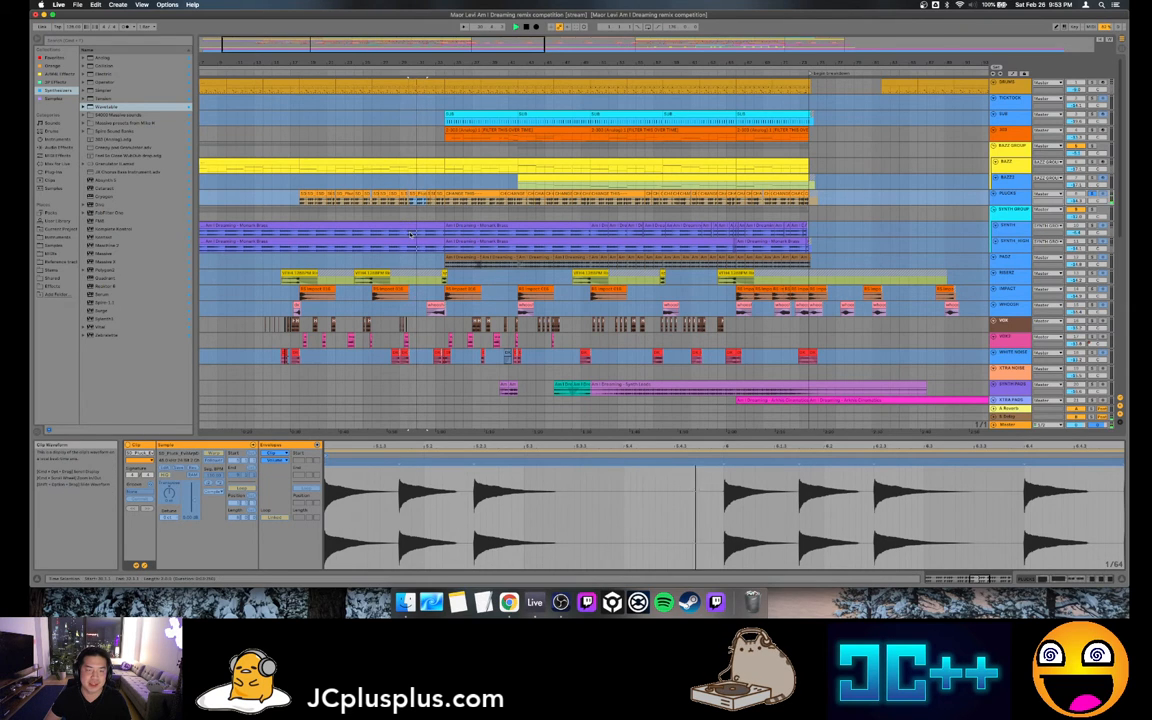
left_click(409, 234)
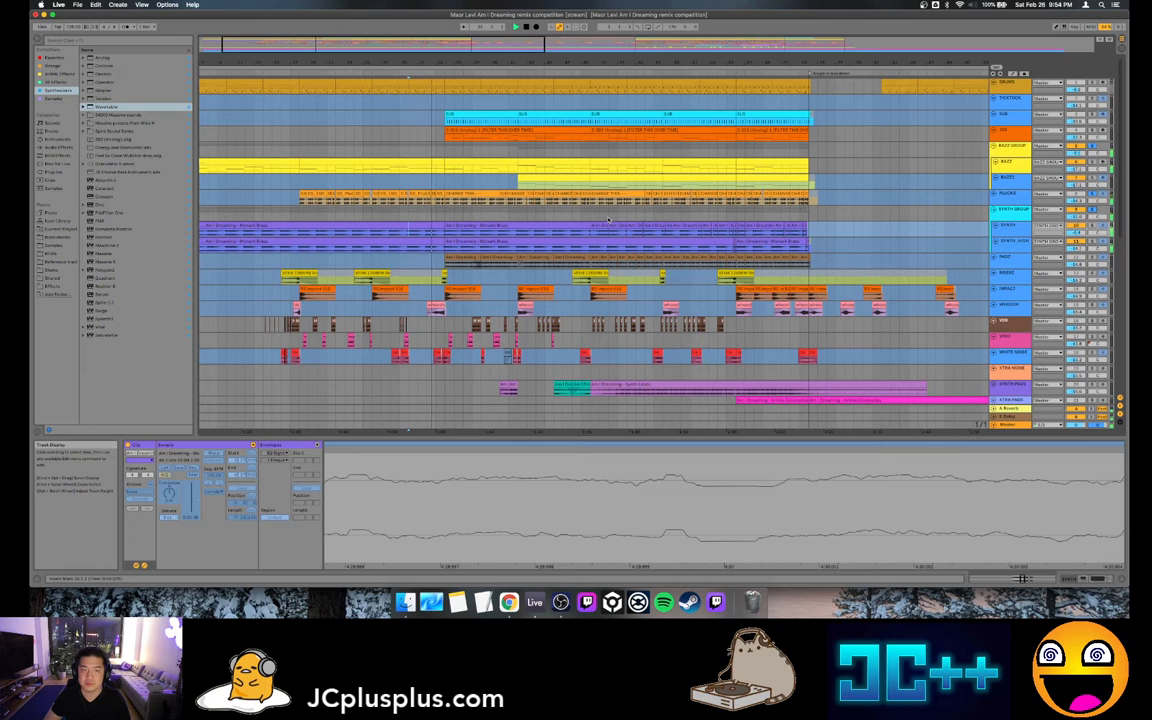
left_click(460, 195)
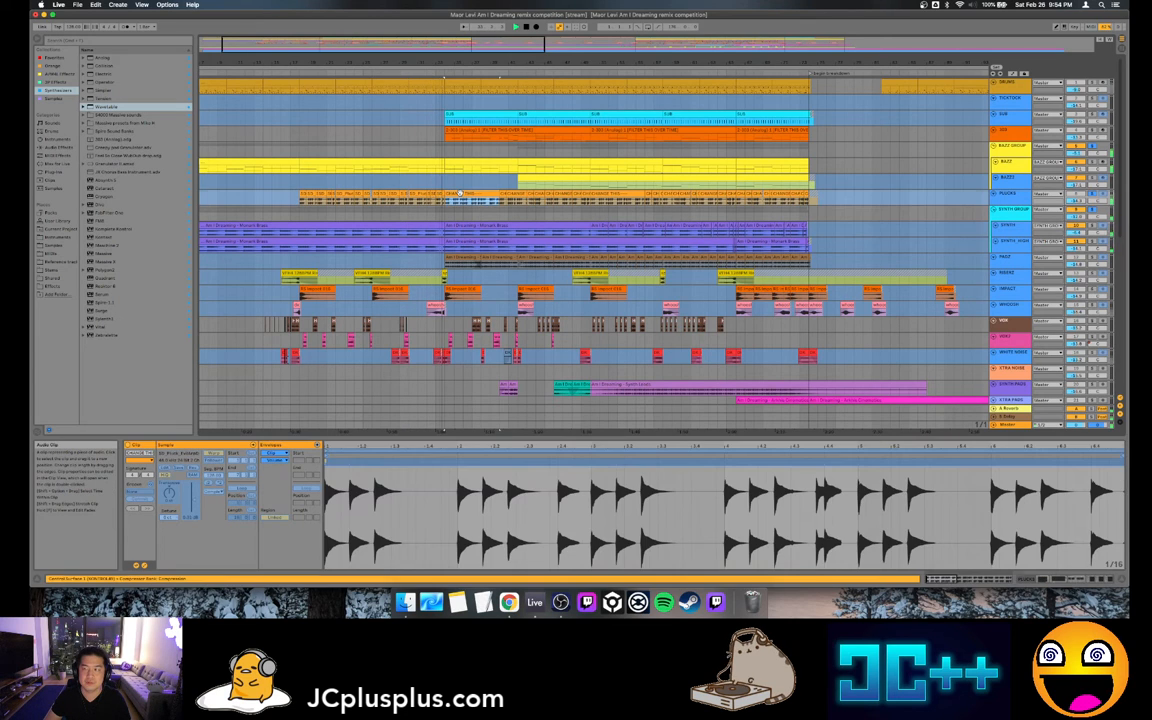
key("space")
key("space")
left_click(417, 194)
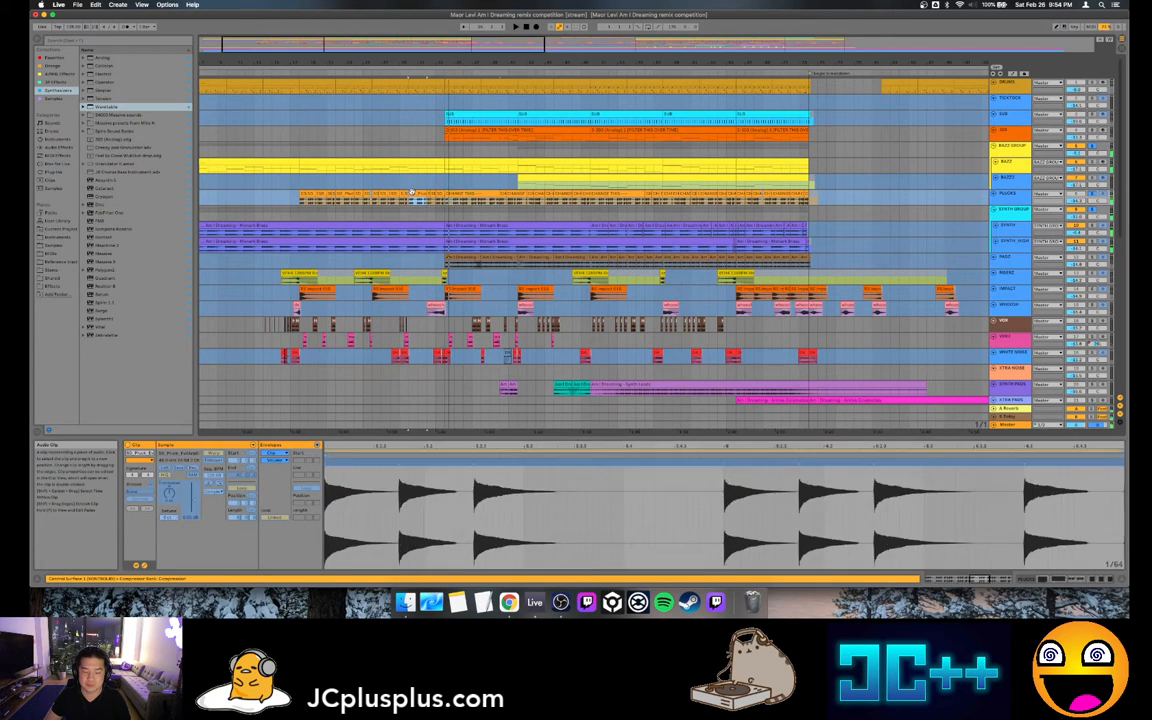
key("space")
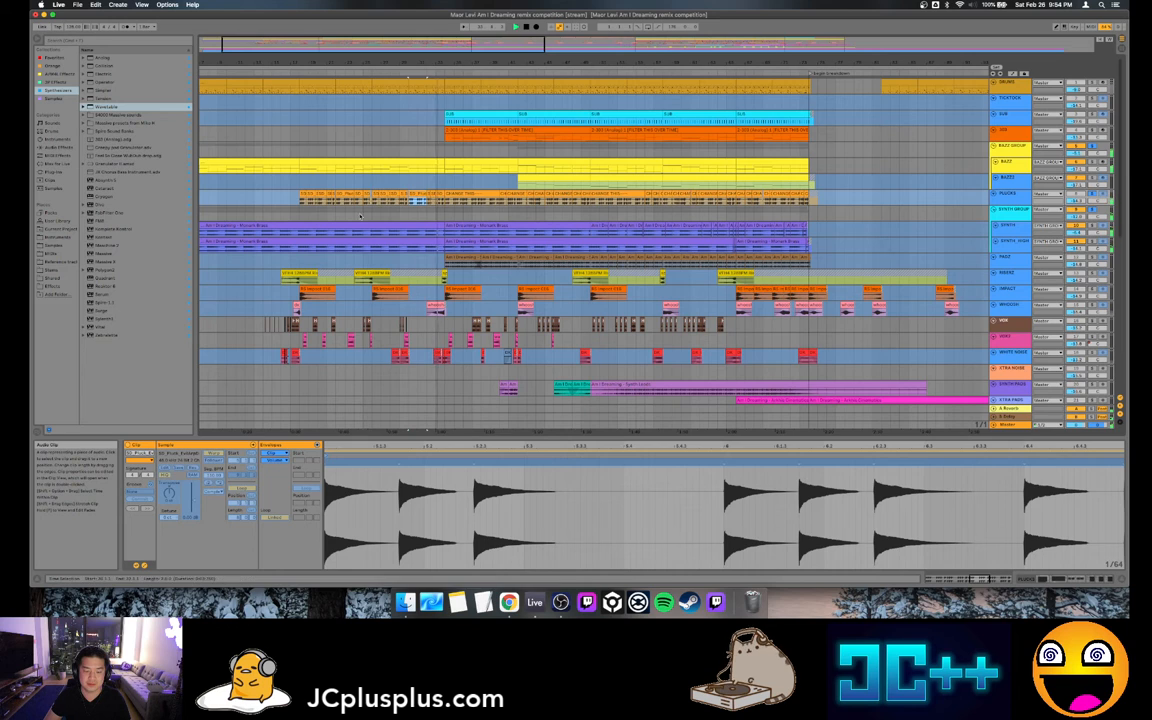
Audition the soloed SYNTH GROUP from the first PLUCKS clip and show the PLUCKS and SYNTH GROUP device chains, then stop playback
left_click(297, 232)
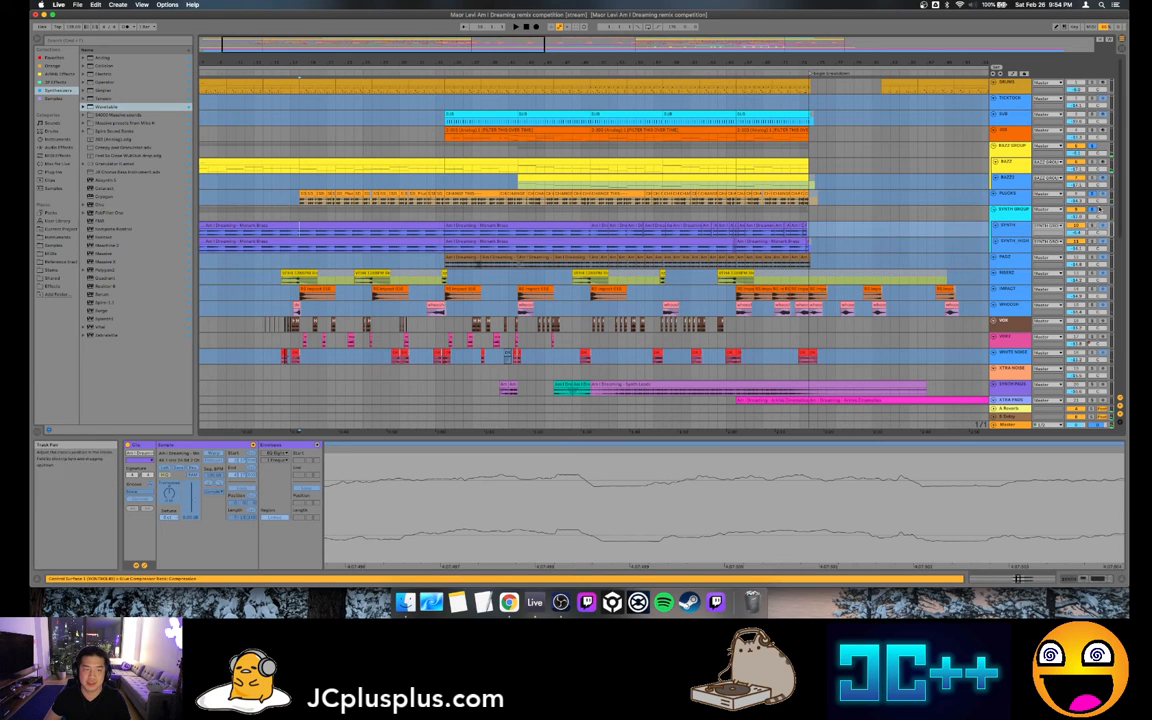
double_click(1007, 197)
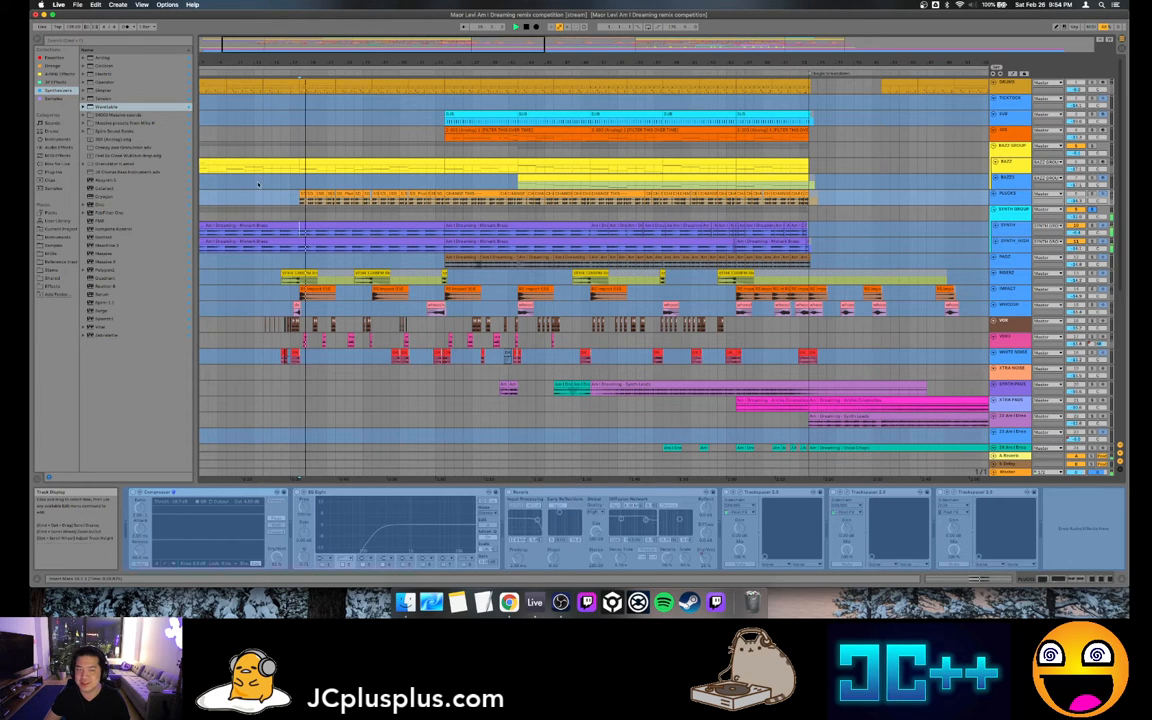
scroll(256, 237, "left", 3)
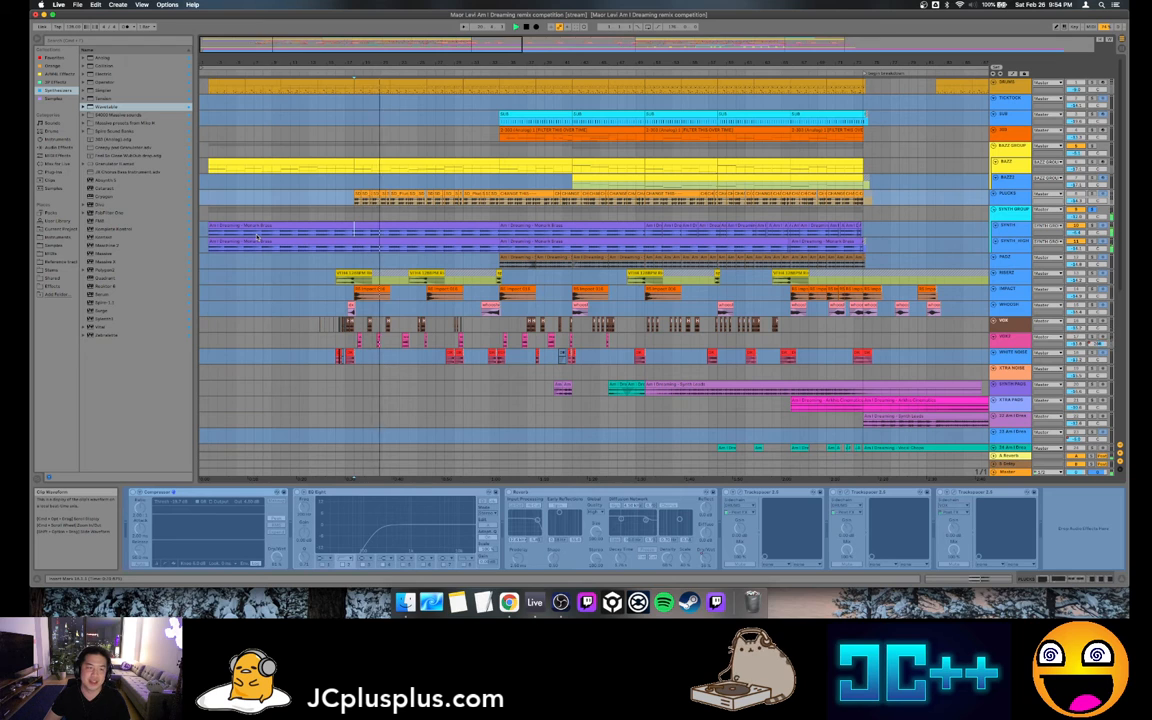
left_click(1021, 211)
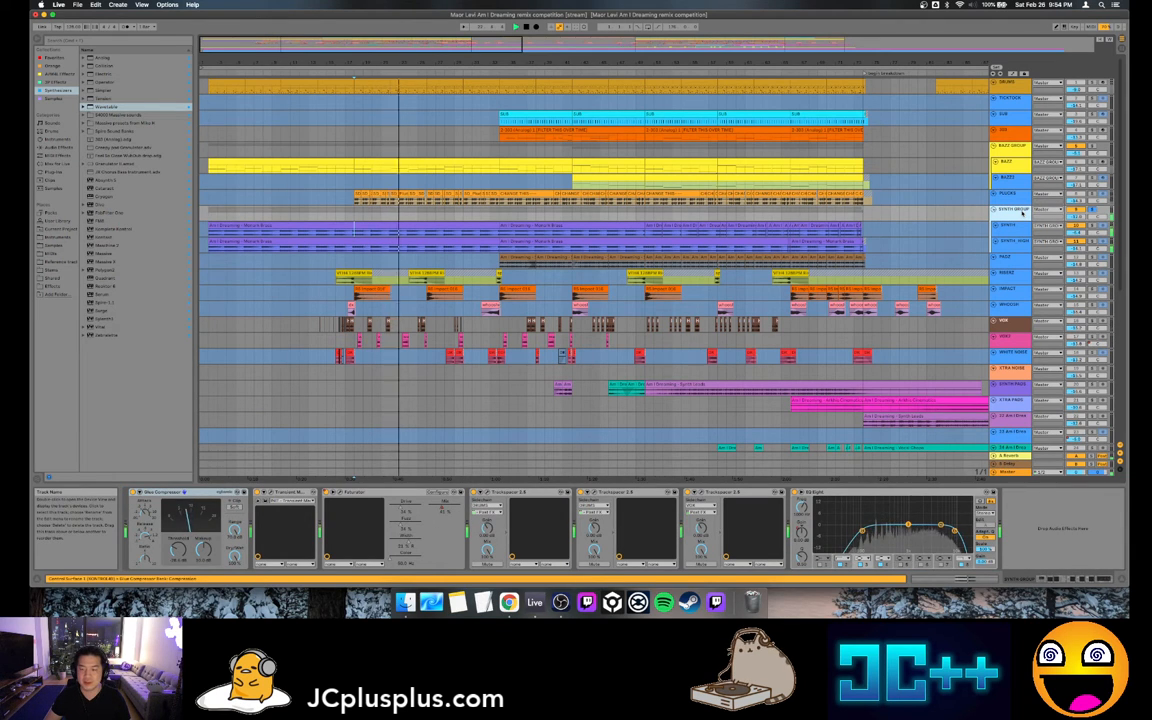
key("space")
Solo the original brass stem among the full-length Am I Dreaming stems and play it from the DROP marker
scroll(1040, 399, "down", 10)
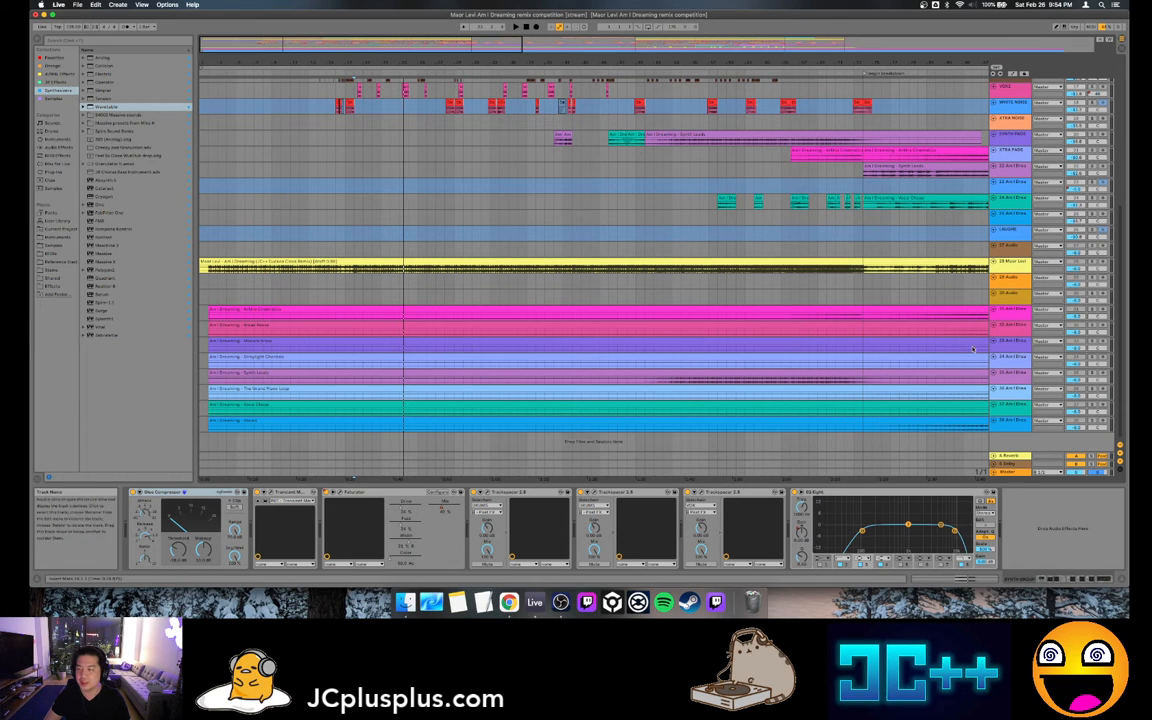
left_click(1087, 343)
left_click_drag(567, 60, 567, 14)
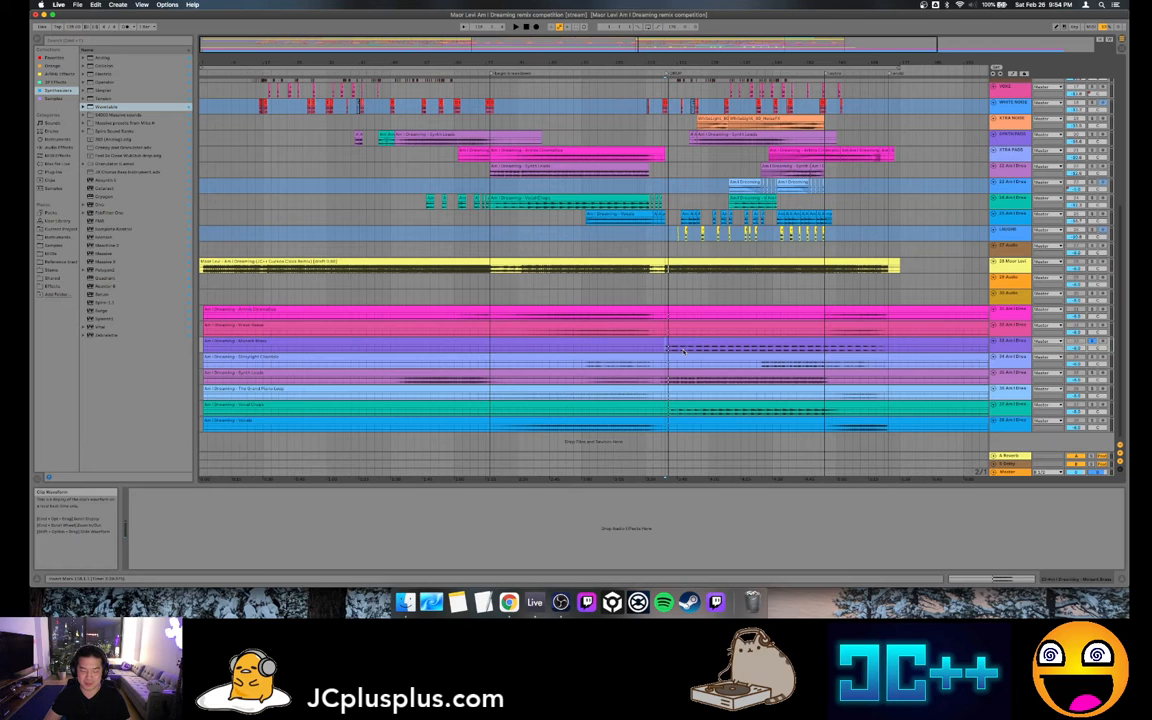
key("space")
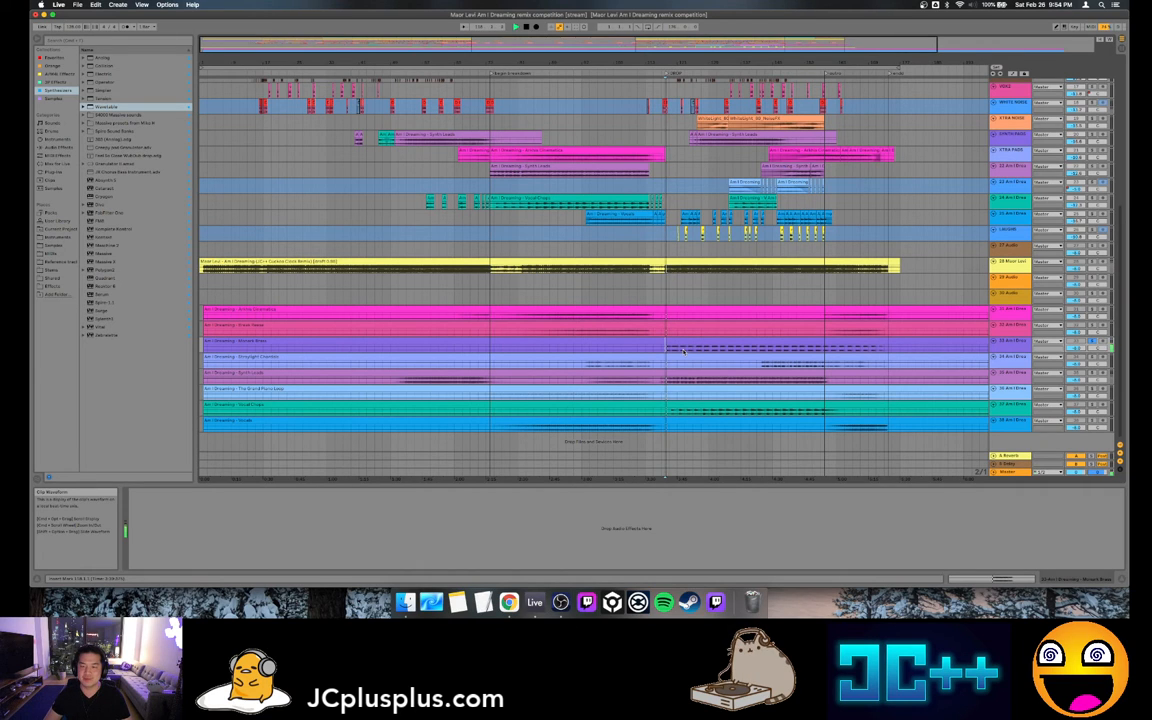
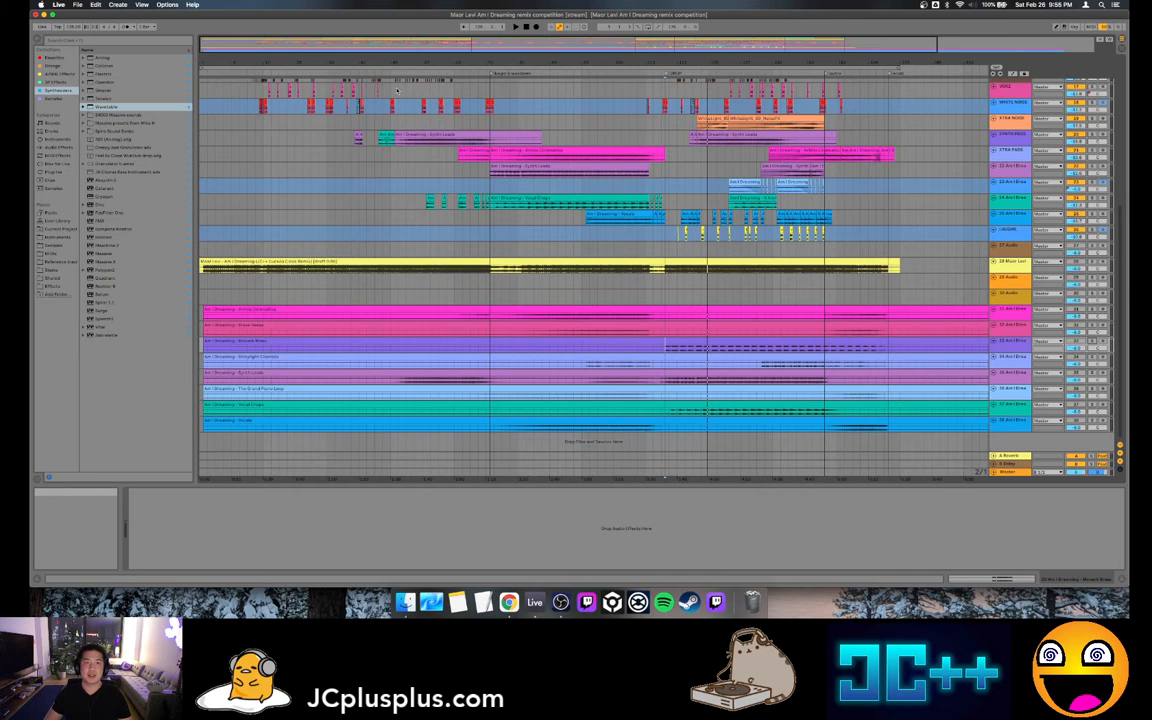
Return to the SYNTH track in the first drop and start playback from its first short chopped brass clip
scroll(377, 143, "up", 10)
left_click(232, 160)
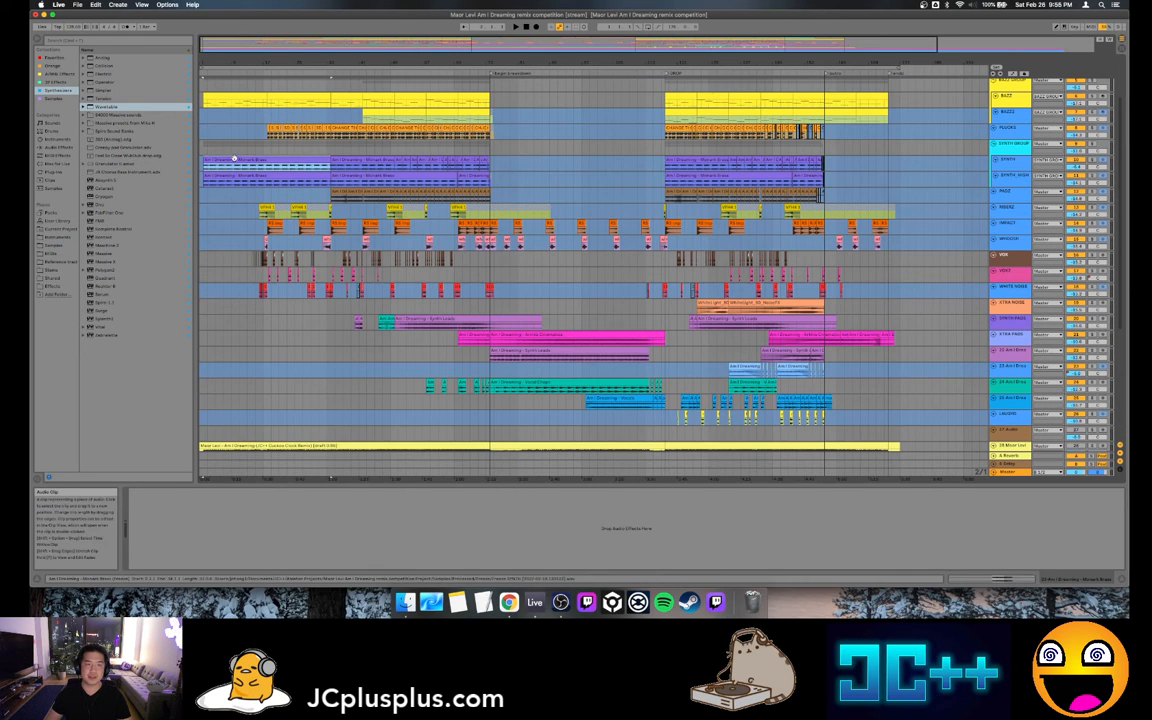
left_click_drag(432, 60, 440, 110)
left_click_drag(477, 62, 655, 64)
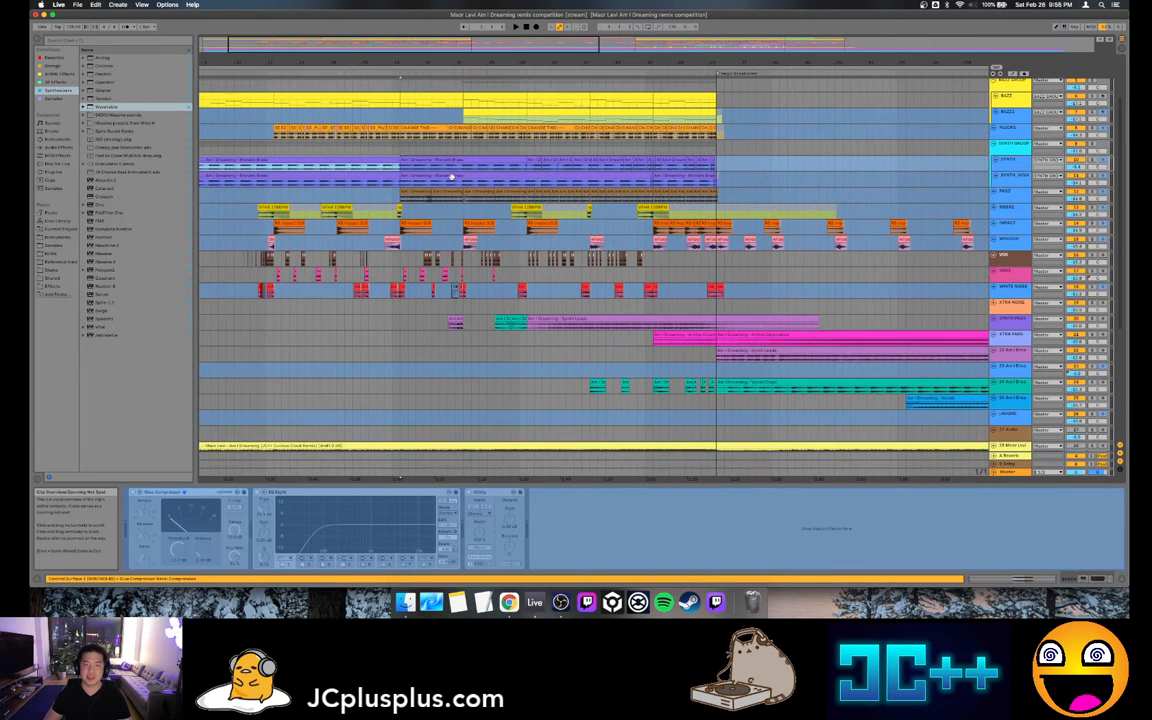
left_click(530, 161)
key("space")
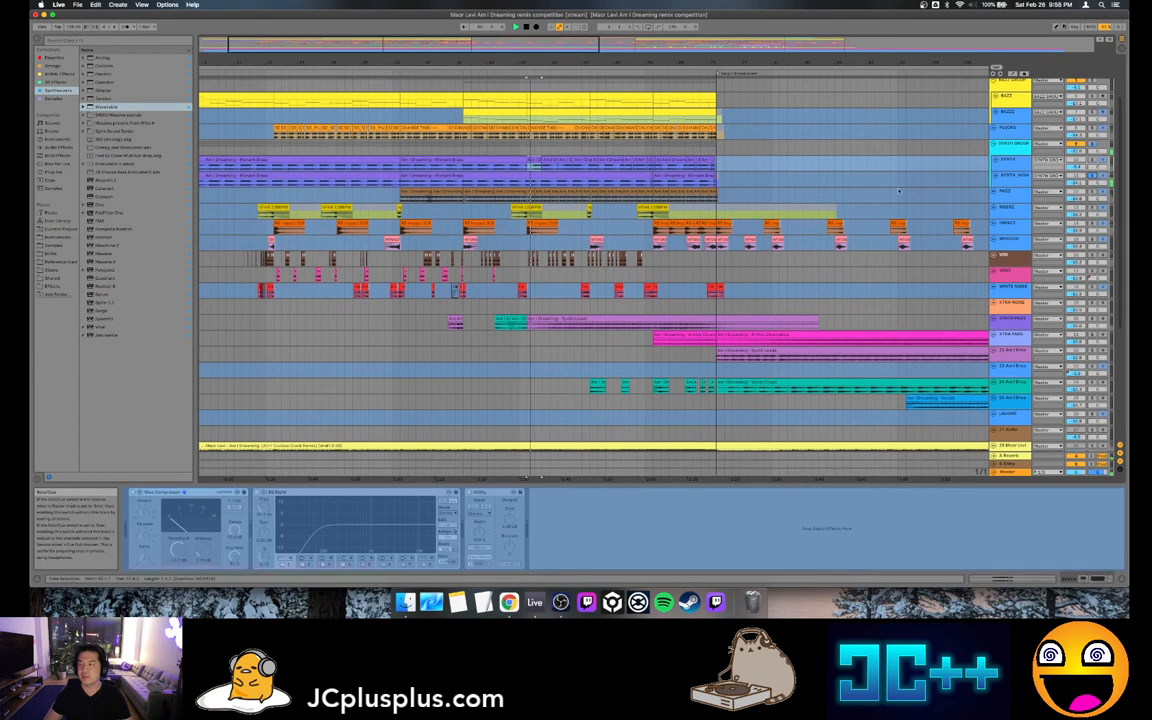
Inspect the SYNTH_HIGH track's devices and replay the chopped section with the whole SYNTH GROUP soloed
left_click(1016, 177)
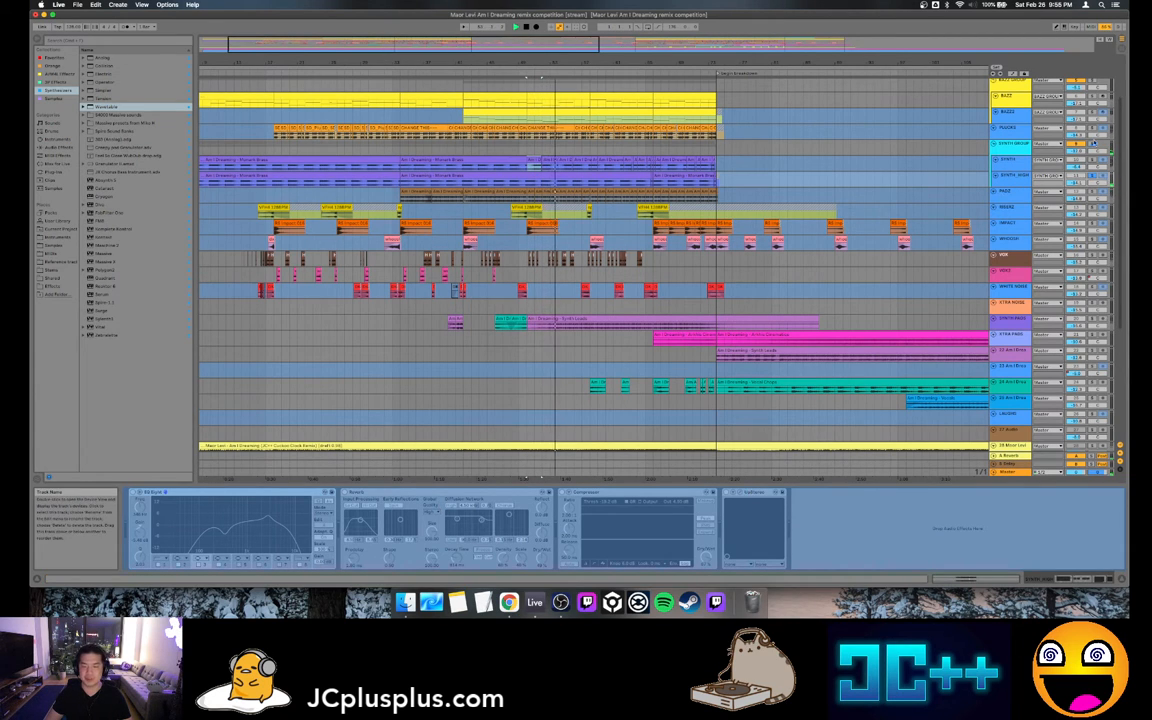
key("space")
left_click(1012, 148)
key("space")
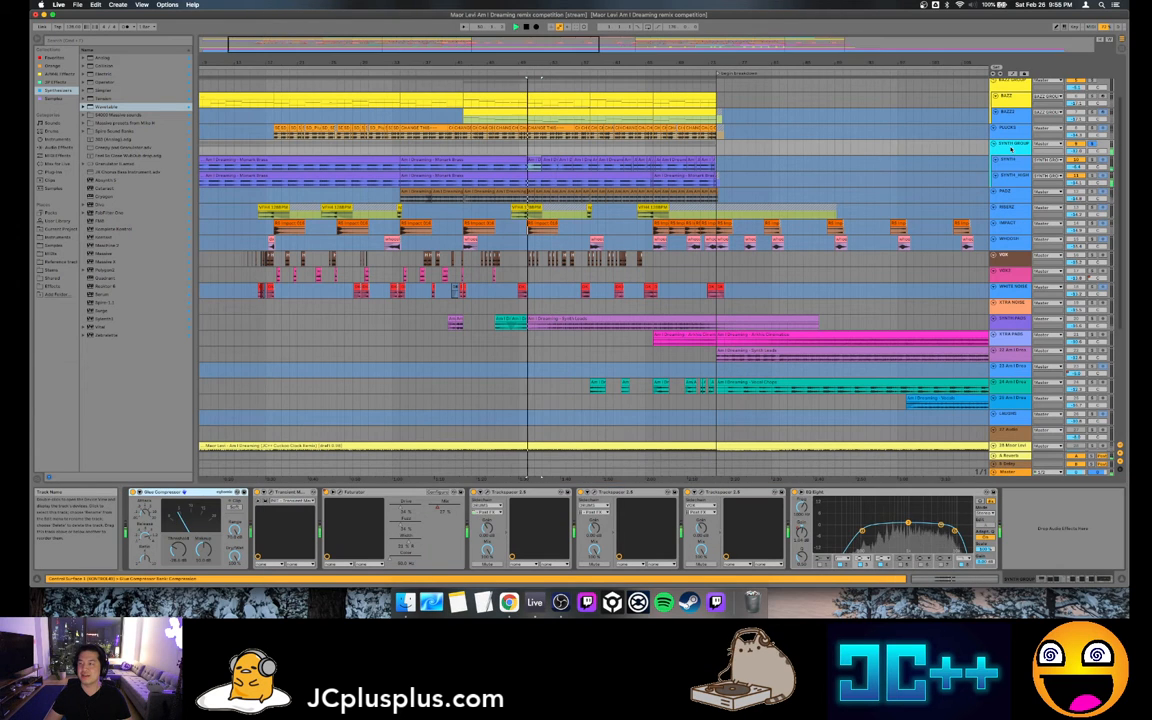
Audition the soloed SYNTH GROUP from the SYNTH clip at the SUB entry and from the first SYNTH clip
mouse_move(418, 44)
left_mouse_down()
mouse_move(418, 56)
mouse_move(394, 57)
left_mouse_up()
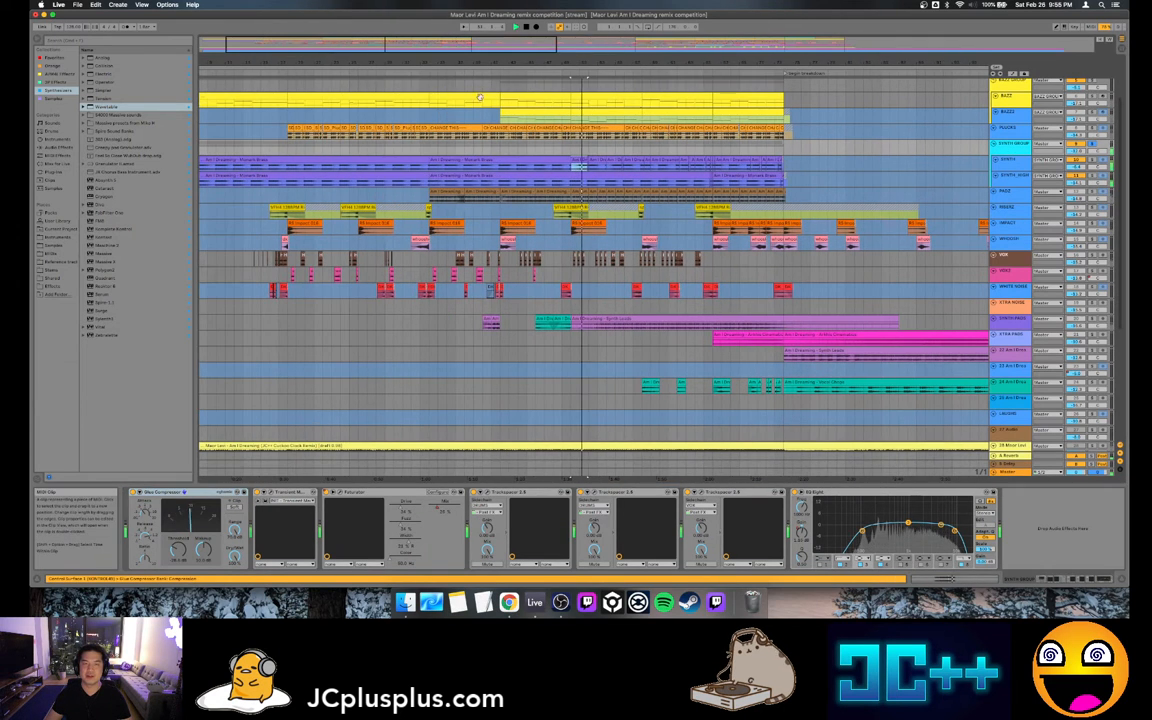
left_click(441, 160)
key("space")
key("space")
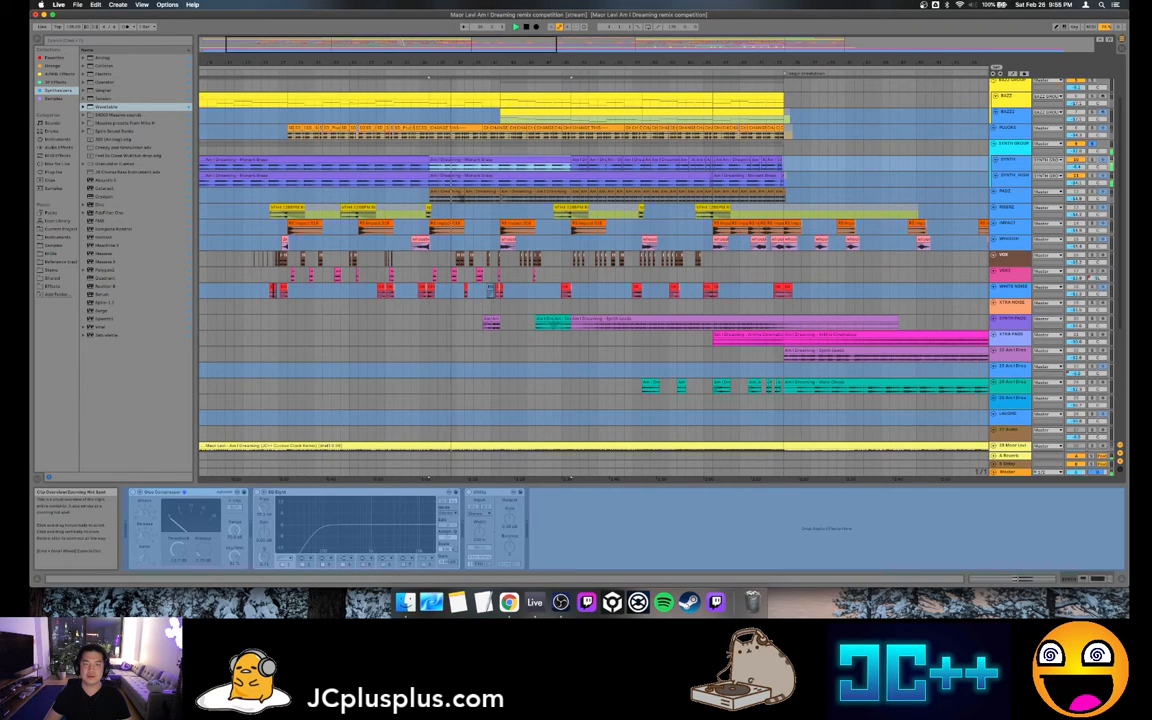
left_click_drag(618, 60, 964, 76)
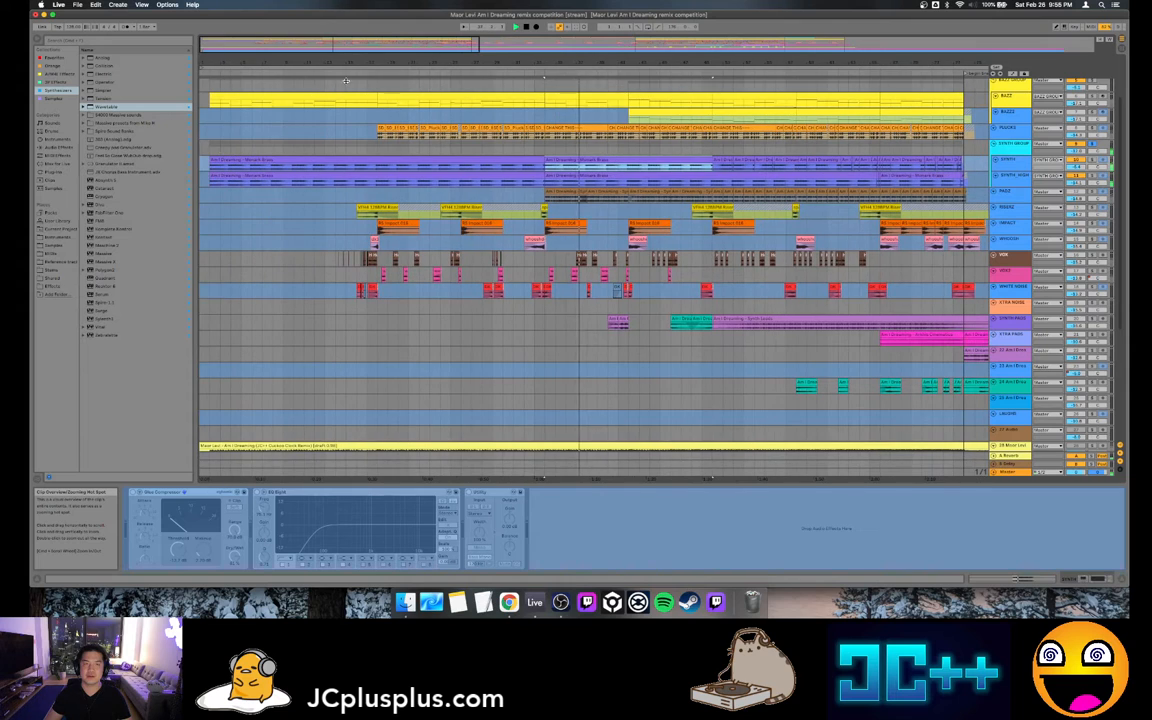
left_click(216, 160)
key("space")
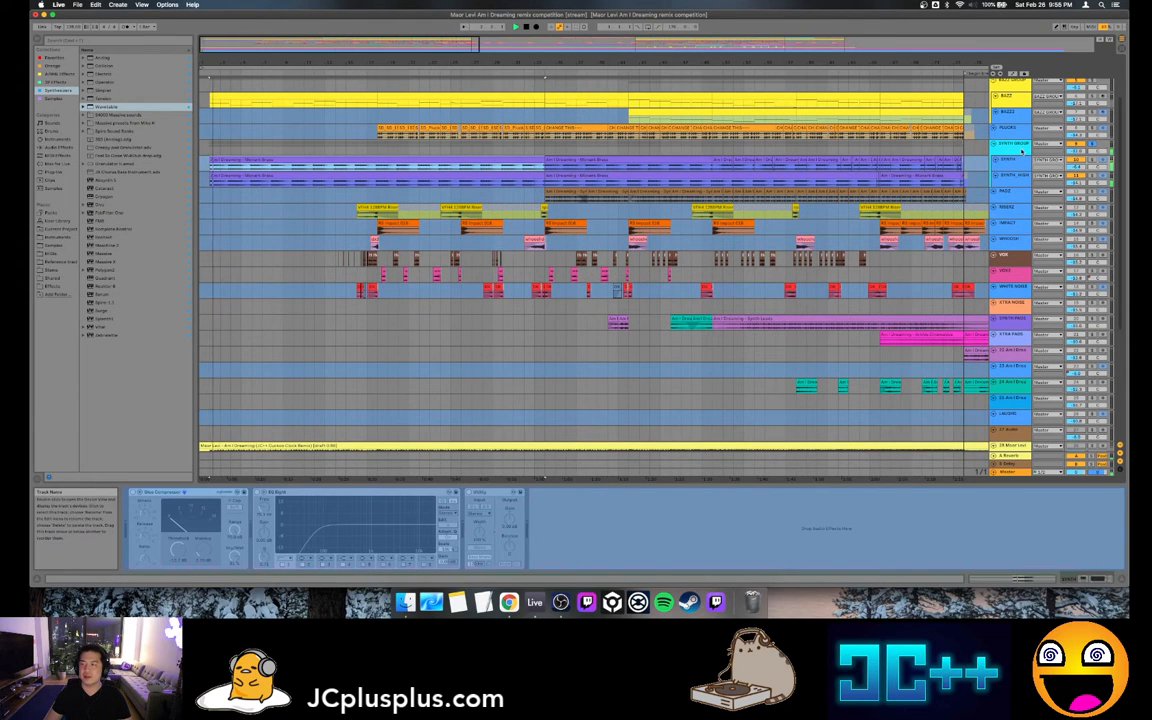
Continue playback partway through the first SYNTH clip and look through the SYNTH, SYNTH_HIGH and SYNTH GROUP device chains
left_click(465, 168)
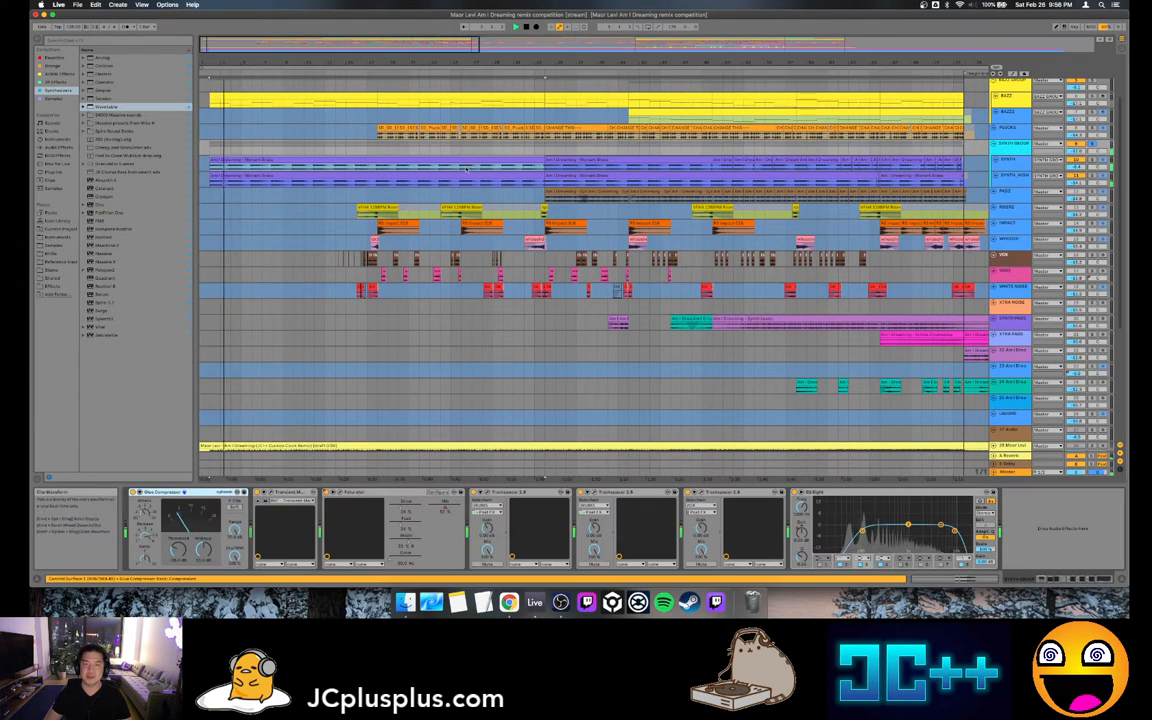
left_click(461, 165)
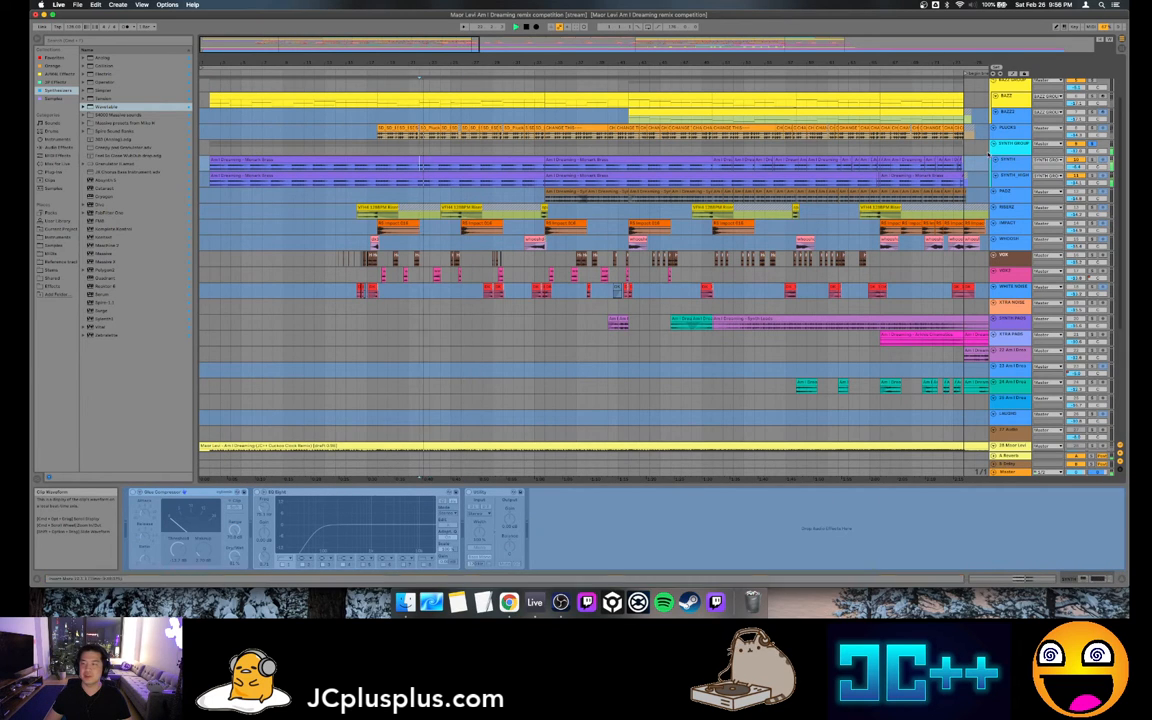
left_click(1005, 148)
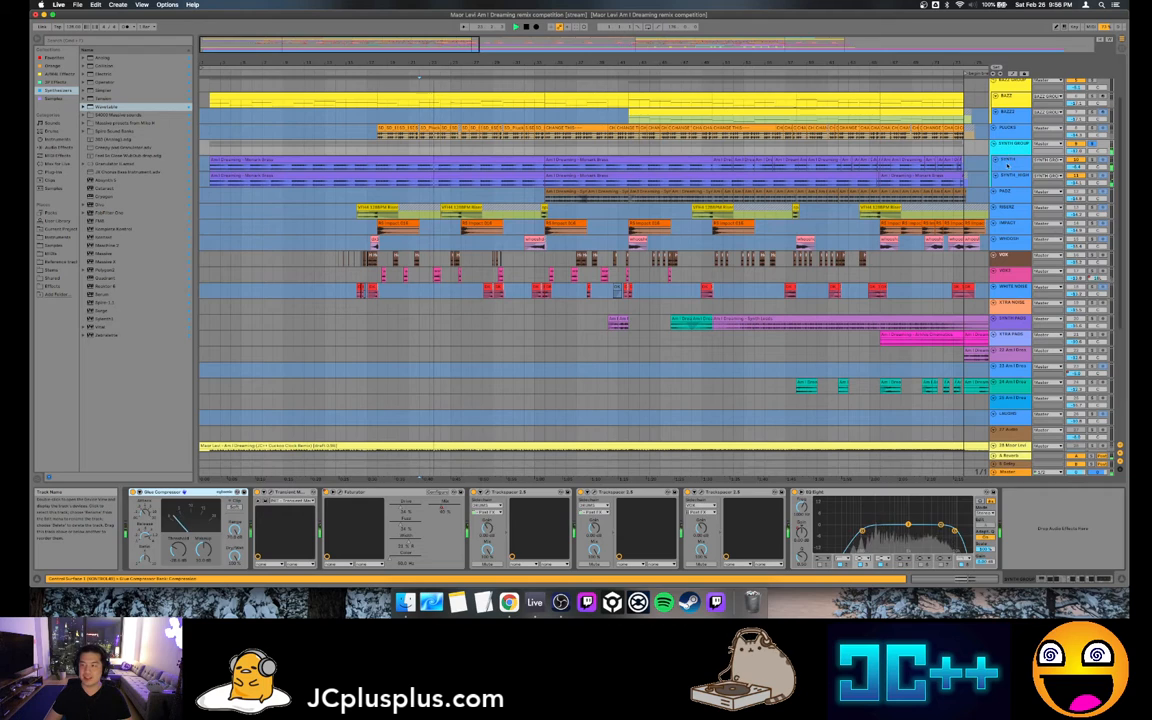
left_click(1007, 161)
left_click(1007, 177)
left_click(1014, 145)
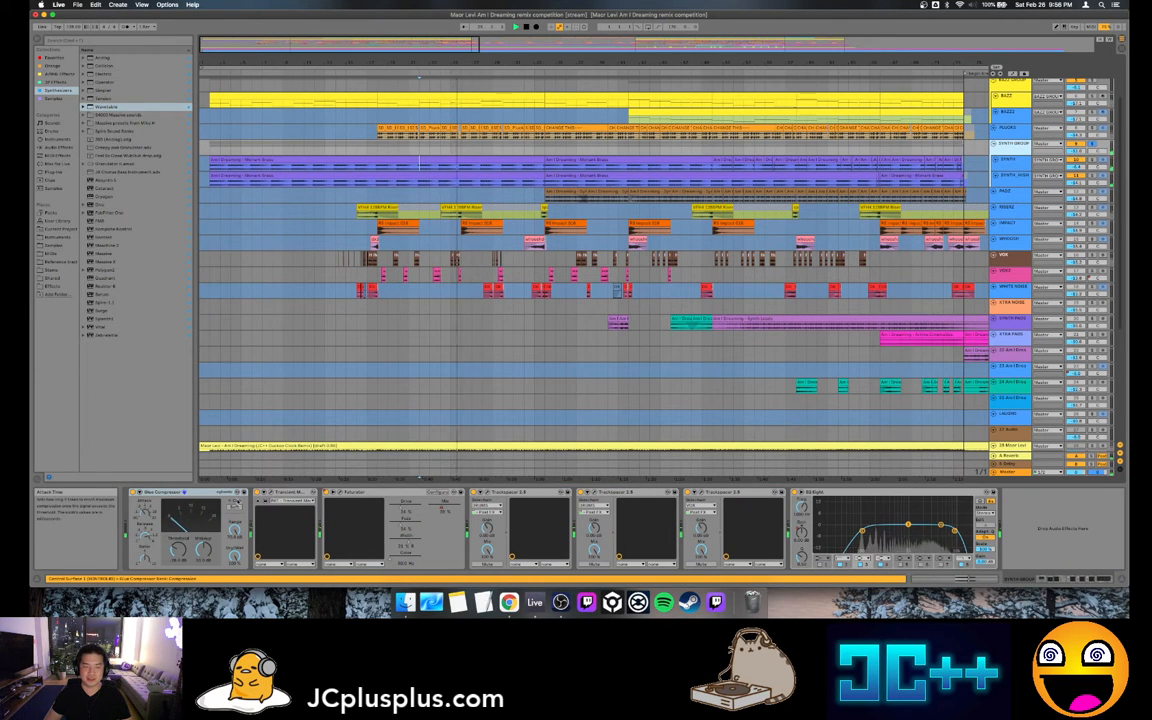
Inspect the Transient Master and Faturator plug-in windows on the SYNTH GROUP, closing each one after viewing
left_click(269, 494)
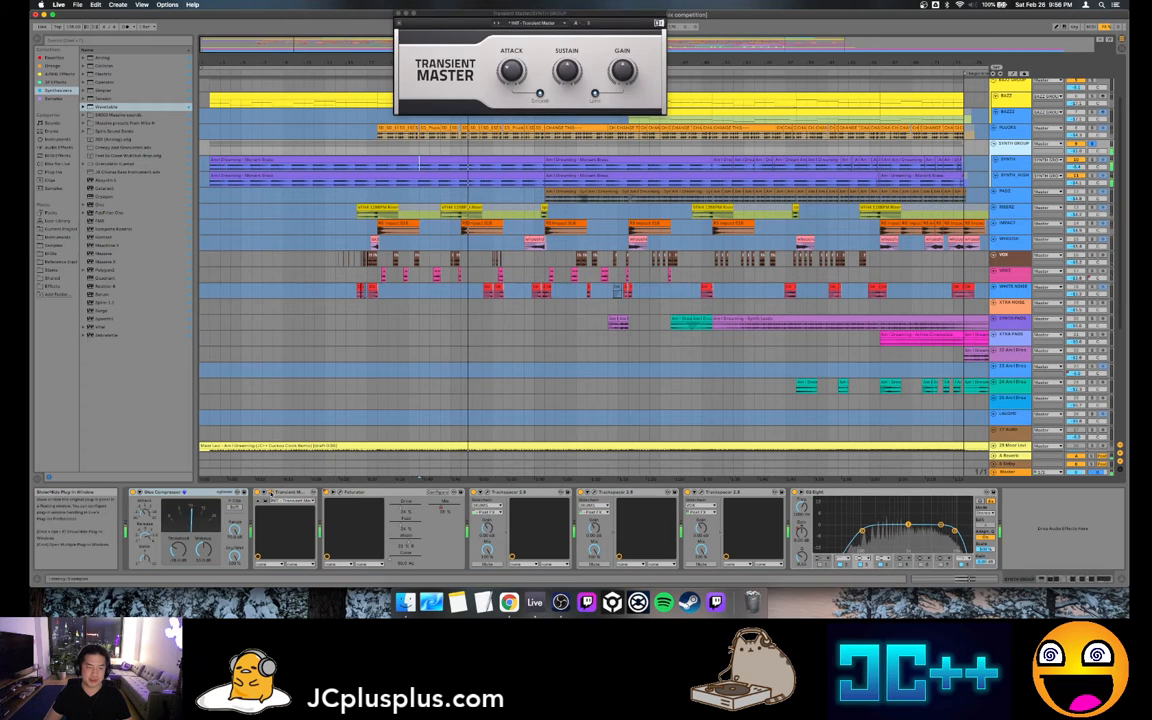
left_click_drag(561, 17, 654, 240)
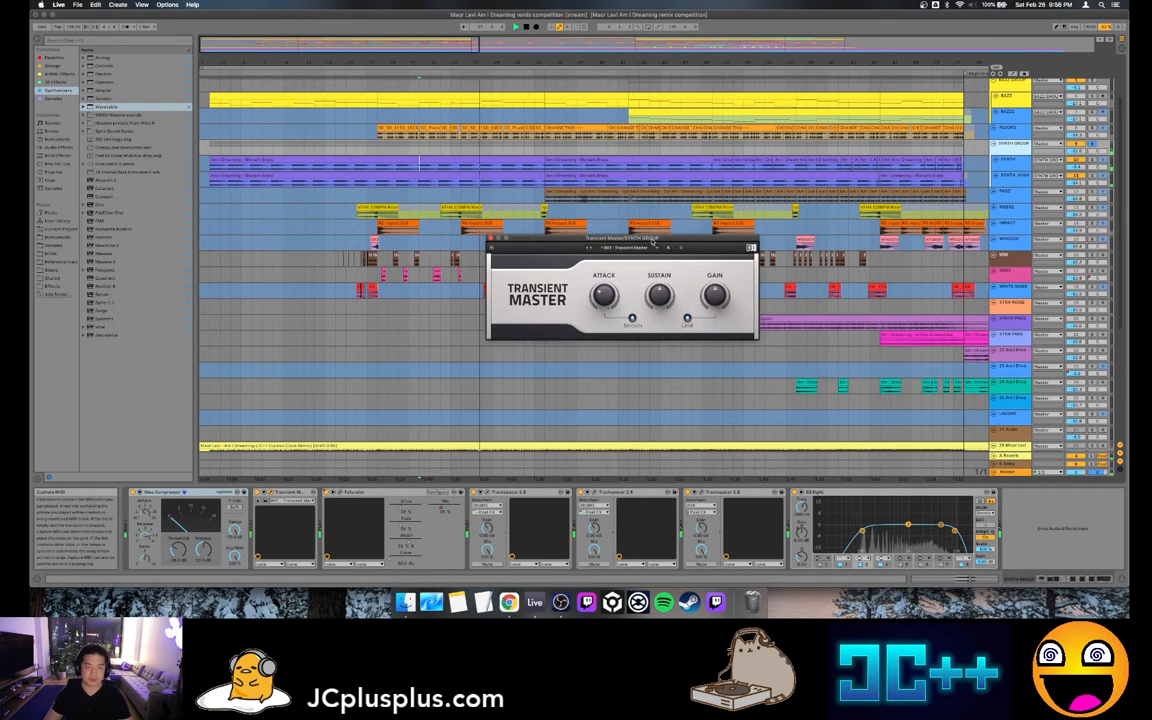
left_click(490, 239)
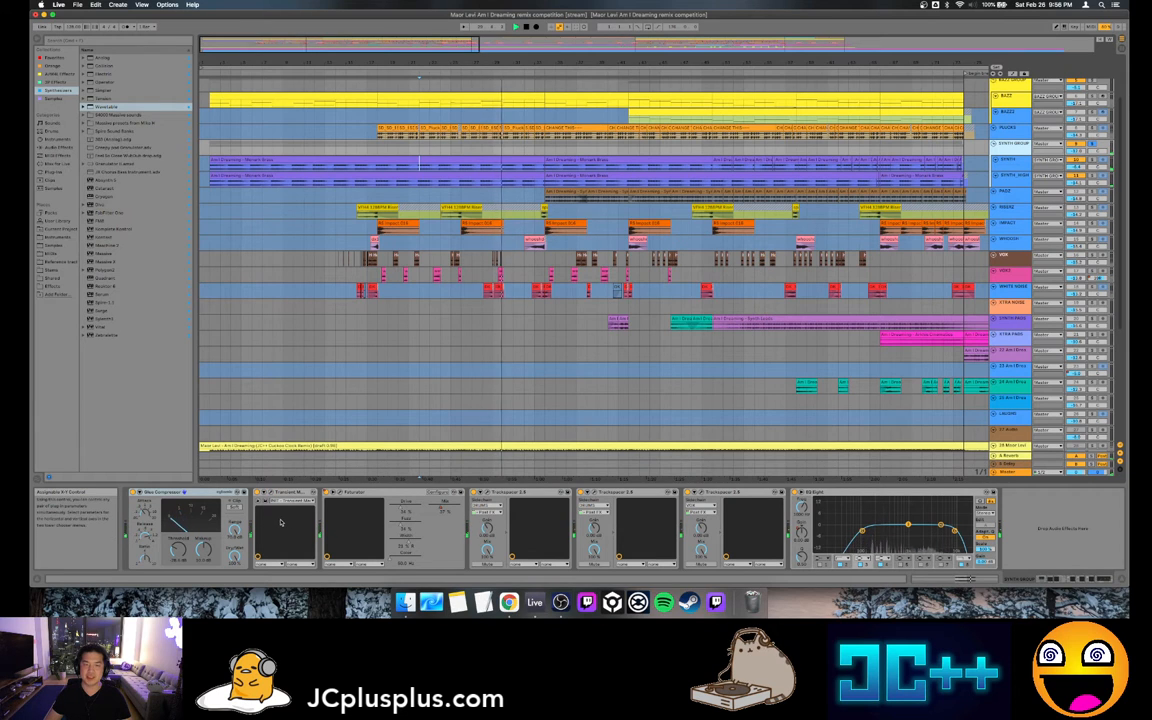
left_click(336, 493)
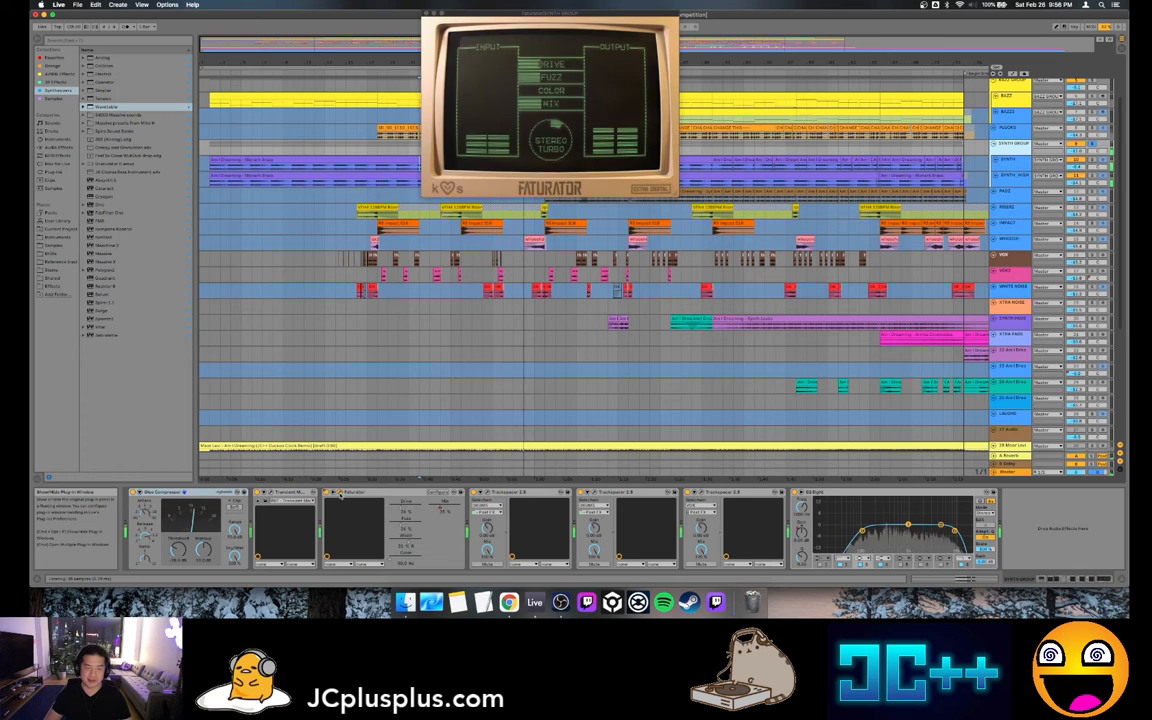
left_click_drag(536, 8, 306, 301)
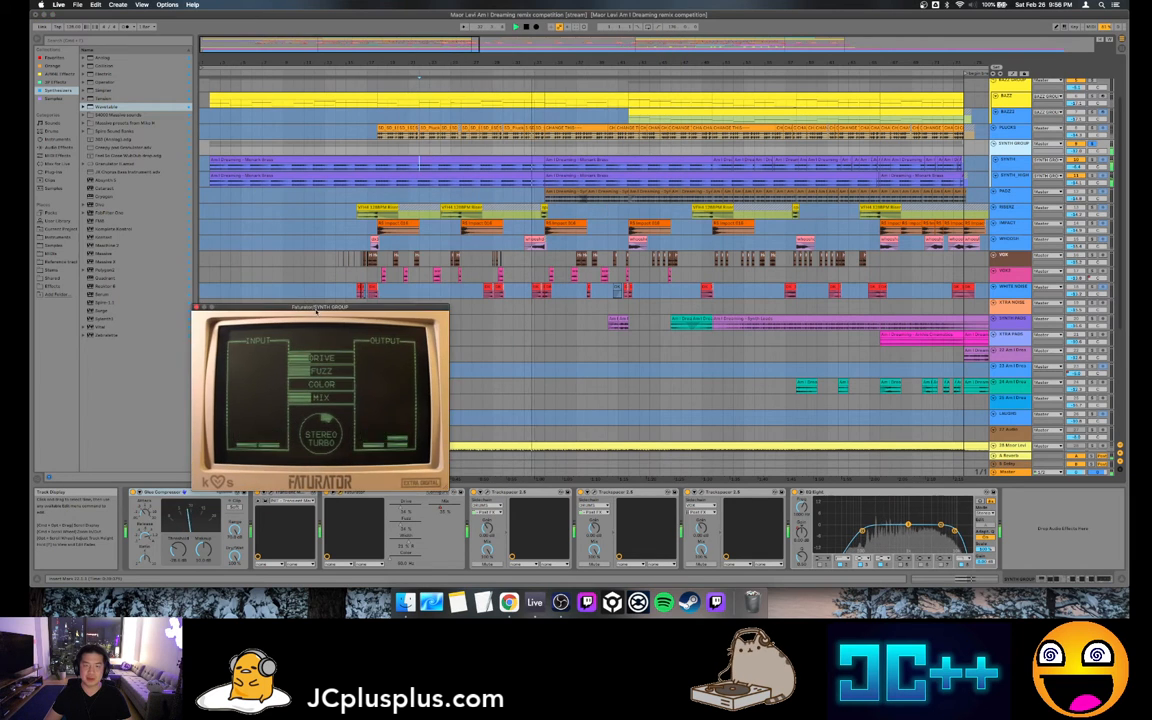
left_click(197, 310)
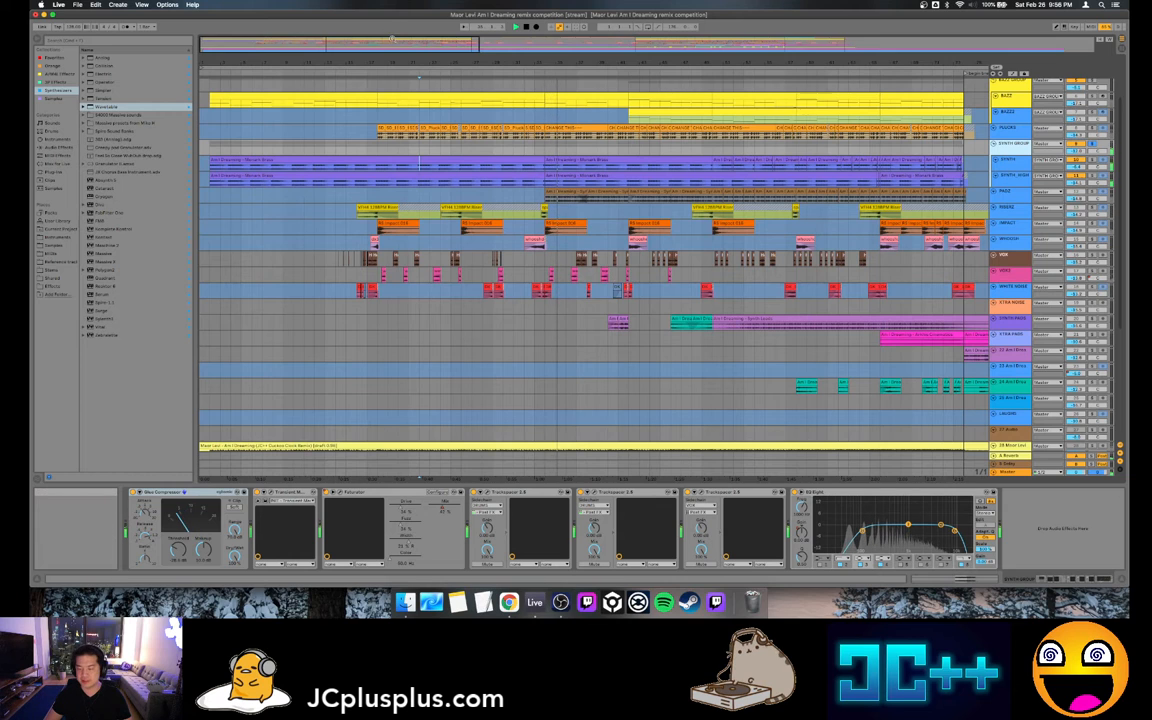
Audition the soloed SYNTH GROUP from the first chopped SYNTH clip and from the chops just before the long breakdown
left_click_drag(463, 46, 684, 40)
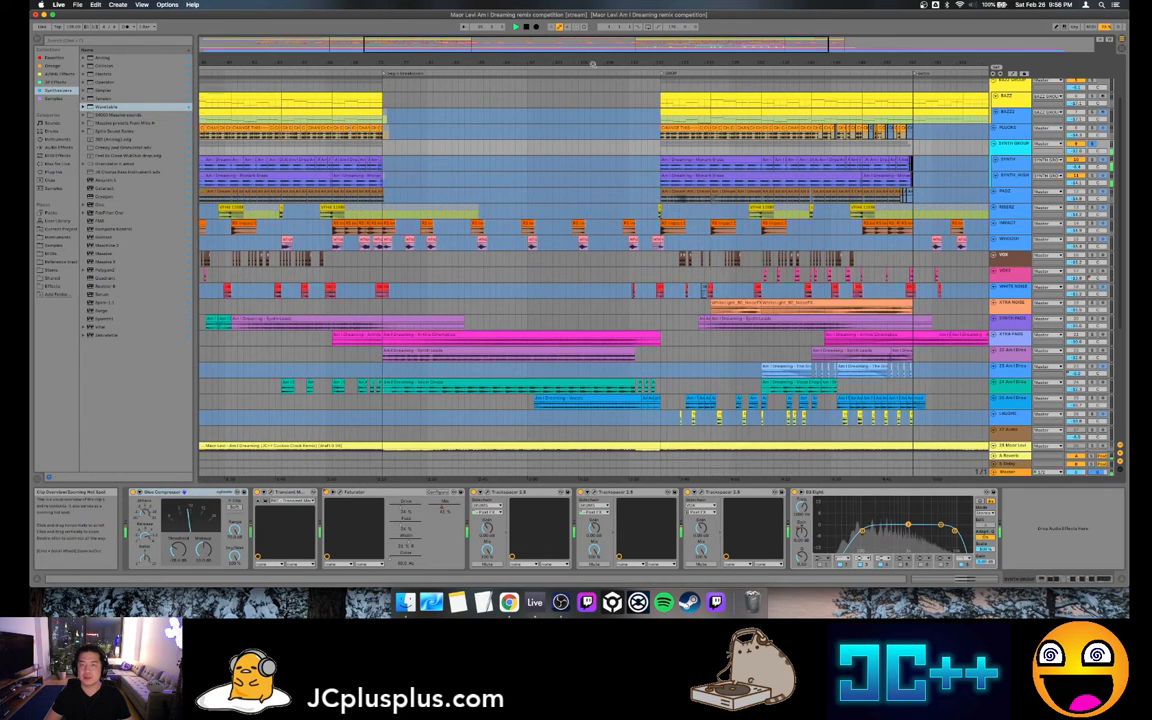
left_click_drag(593, 64, 1064, 102)
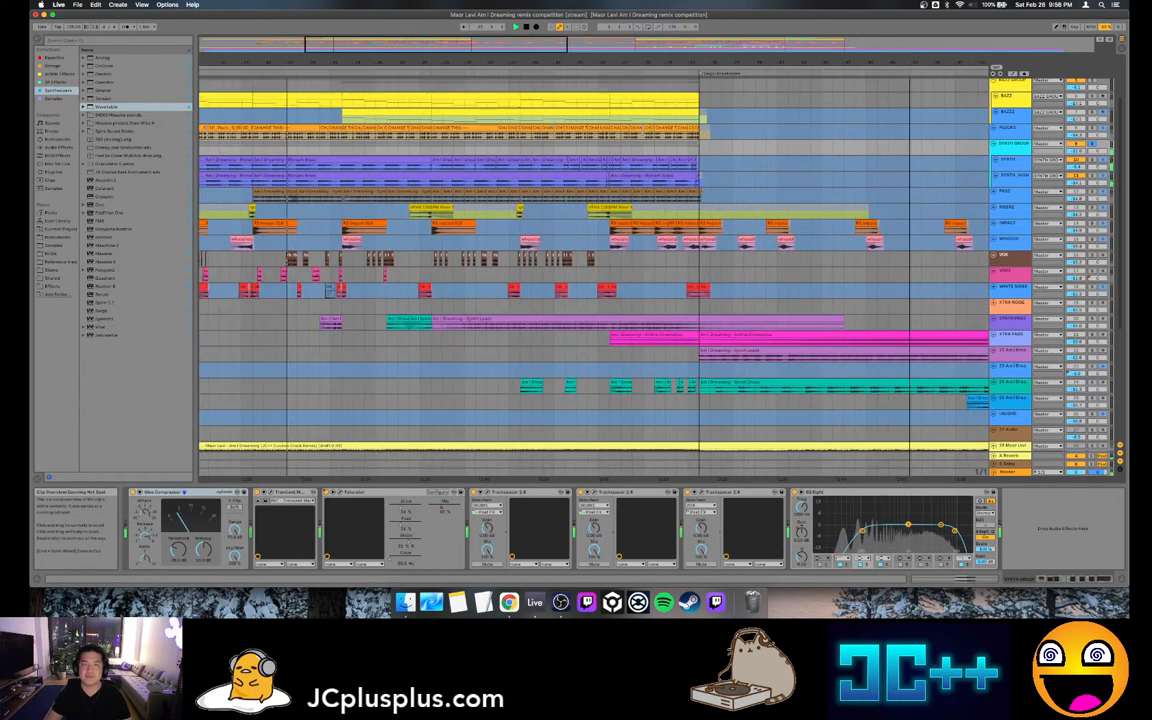
left_click_drag(909, 64, 954, 68)
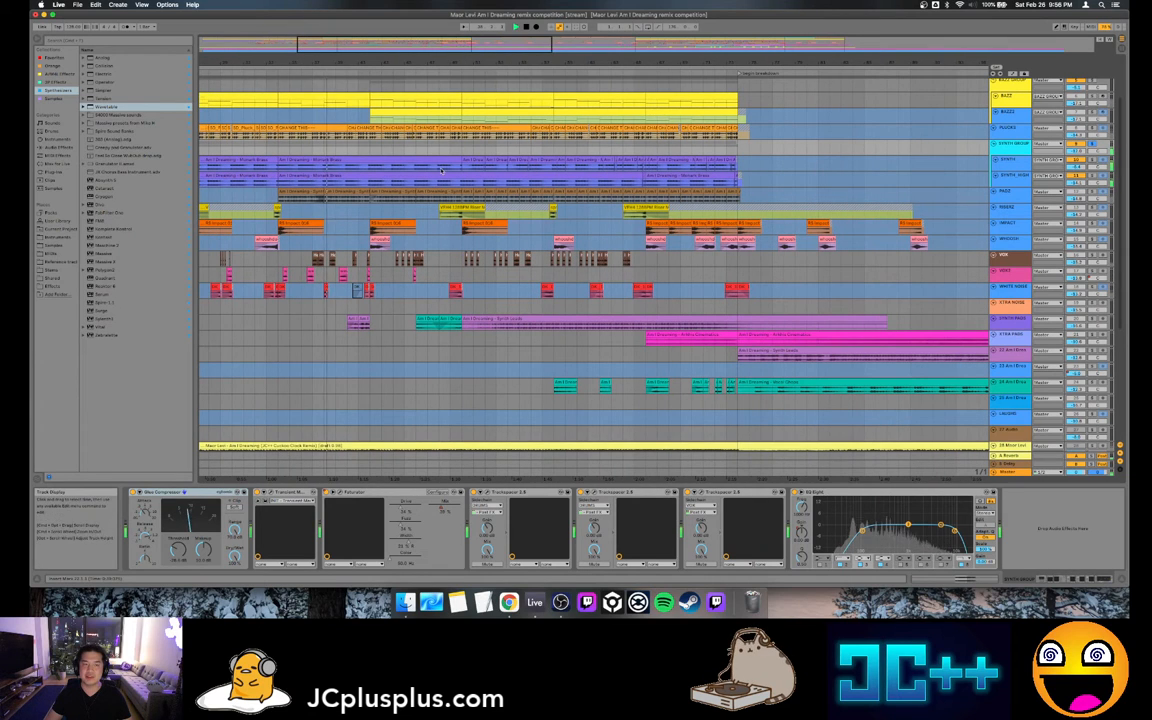
left_click(465, 162)
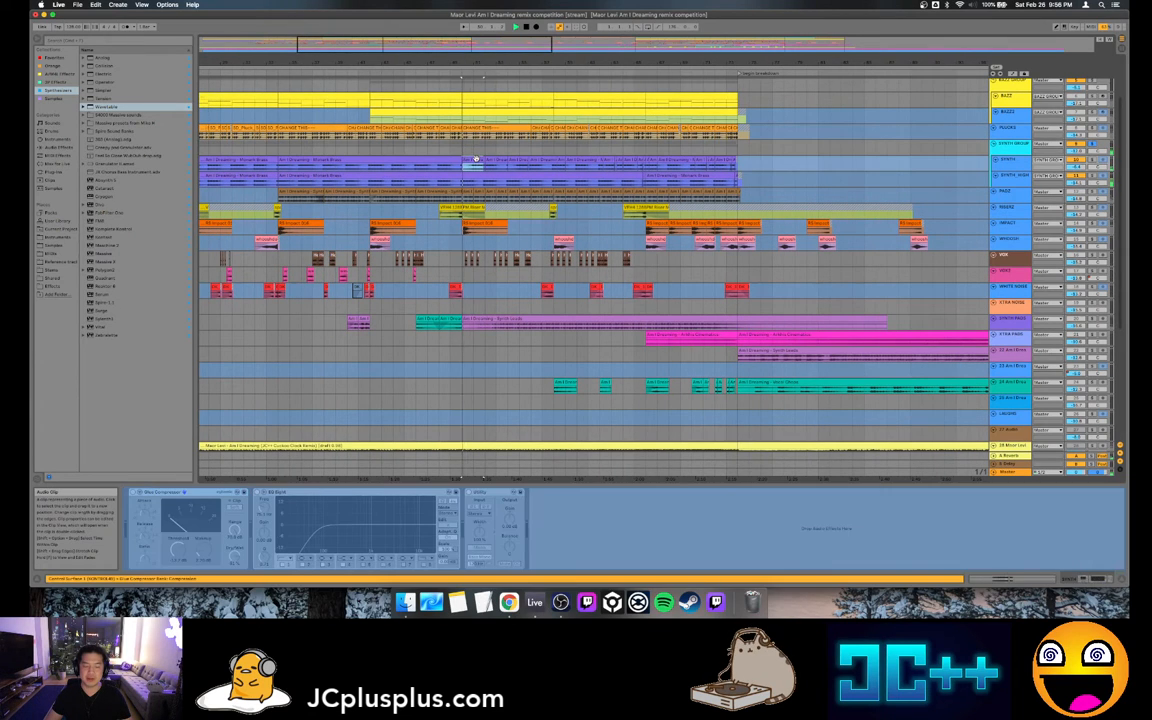
left_click(656, 164)
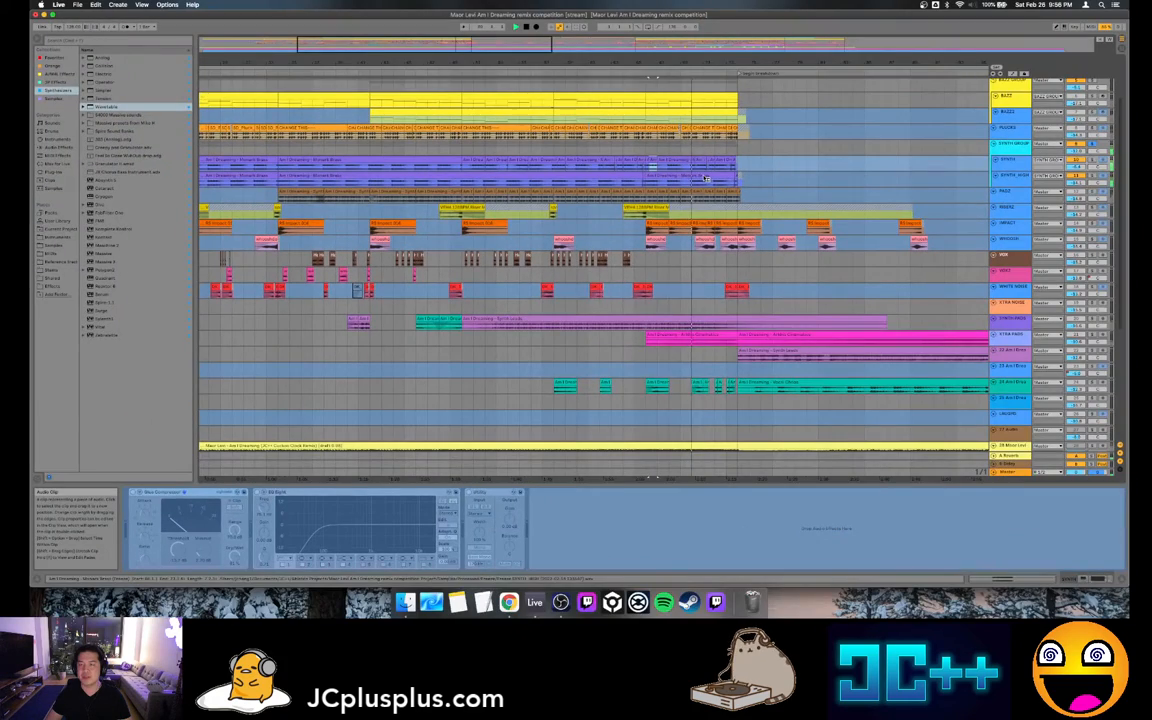
Audition the soloed SYNTH GROUP from the first SYNTH clip at the second drop
left_click_drag(535, 45, 632, 35)
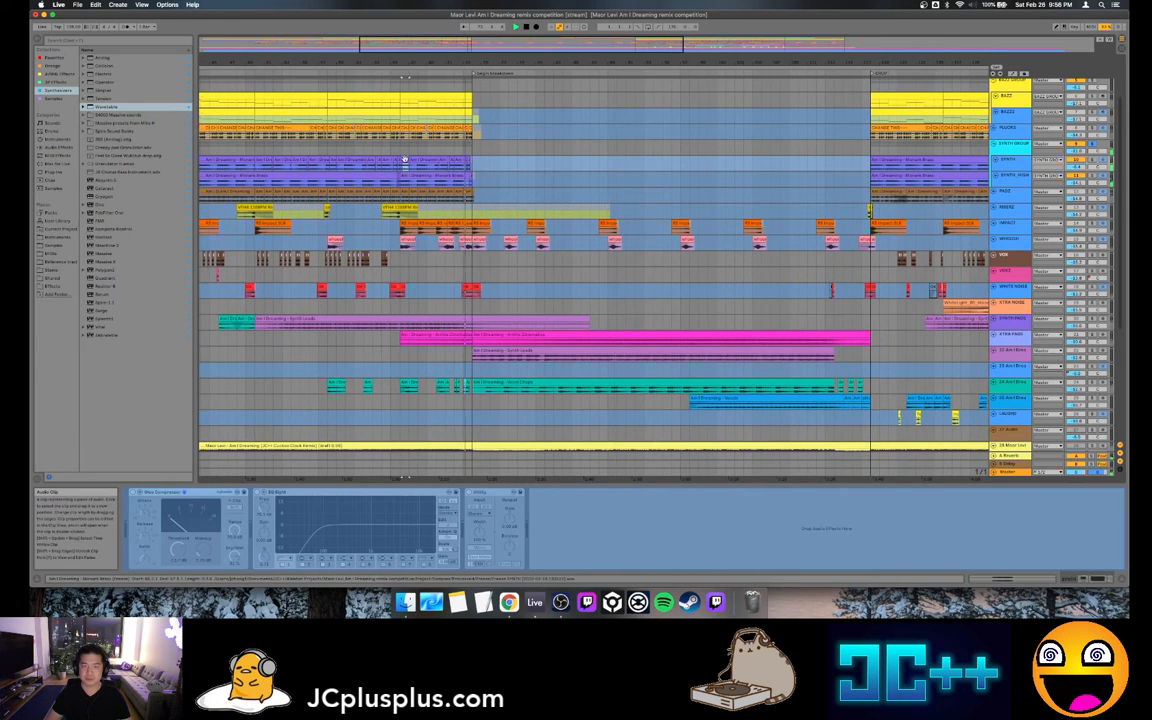
left_click(561, 163)
scroll(840, 144, "up", 5)
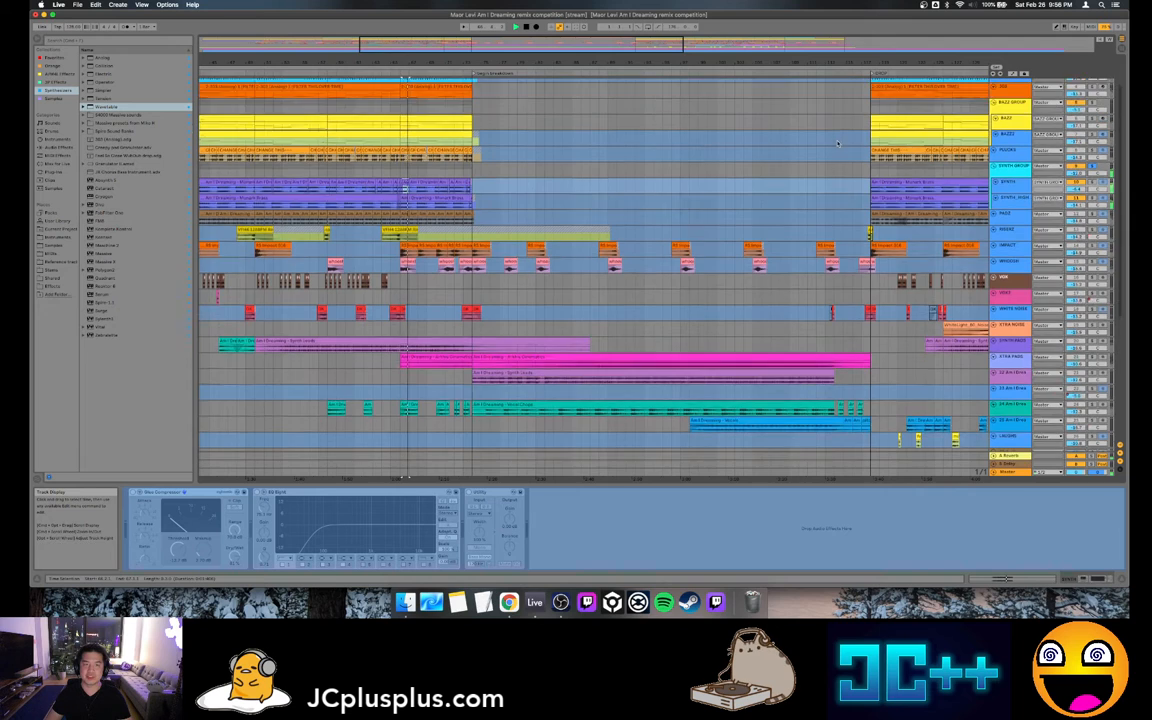
left_click(1092, 210)
key("space")
key("space")
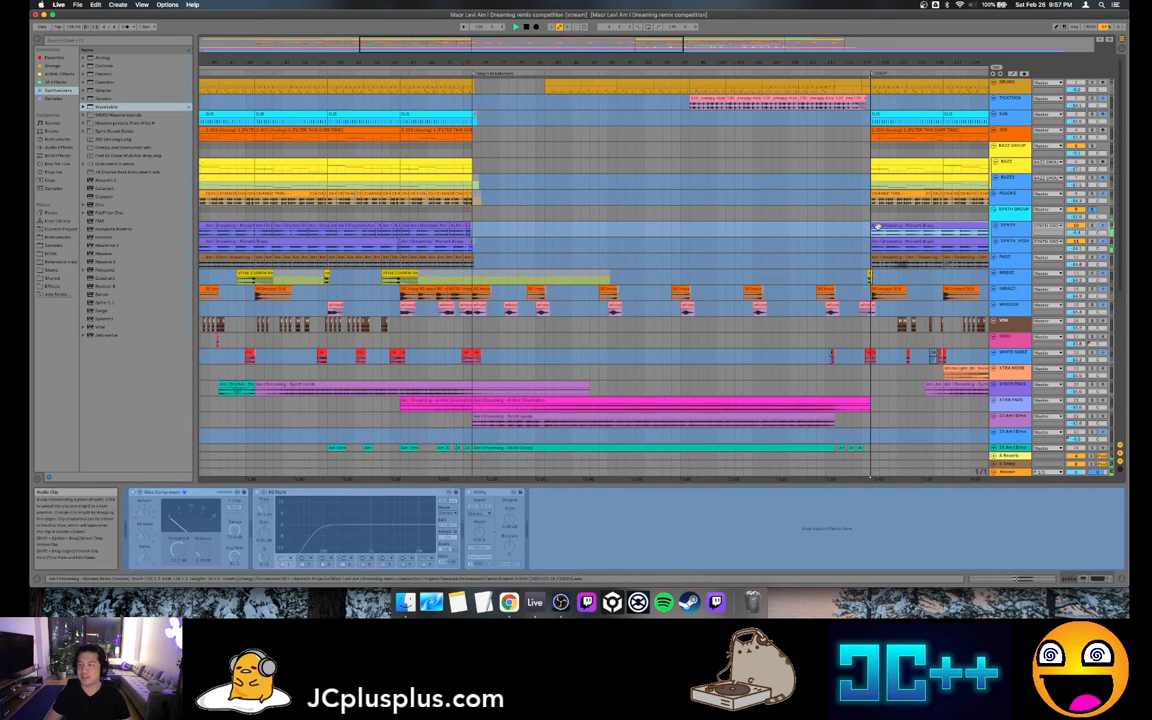
Audition the soloed SYNTH GROUP from the chopped SYNTH clips in the second drop and view a chop's waveform
mouse_move(657, 45)
left_mouse_down()
mouse_move(705, 46)
mouse_move(742, 80)
left_mouse_up()
left_click(722, 227)
key("space")
key("space")
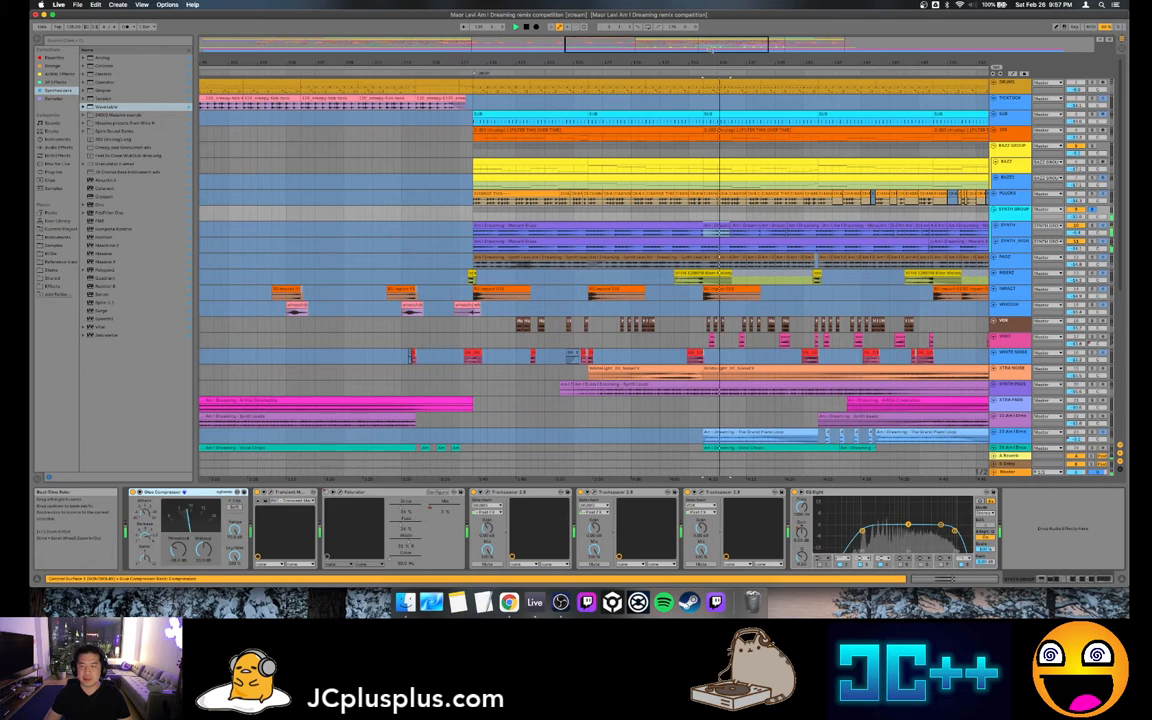
left_click_drag(686, 45, 683, 26)
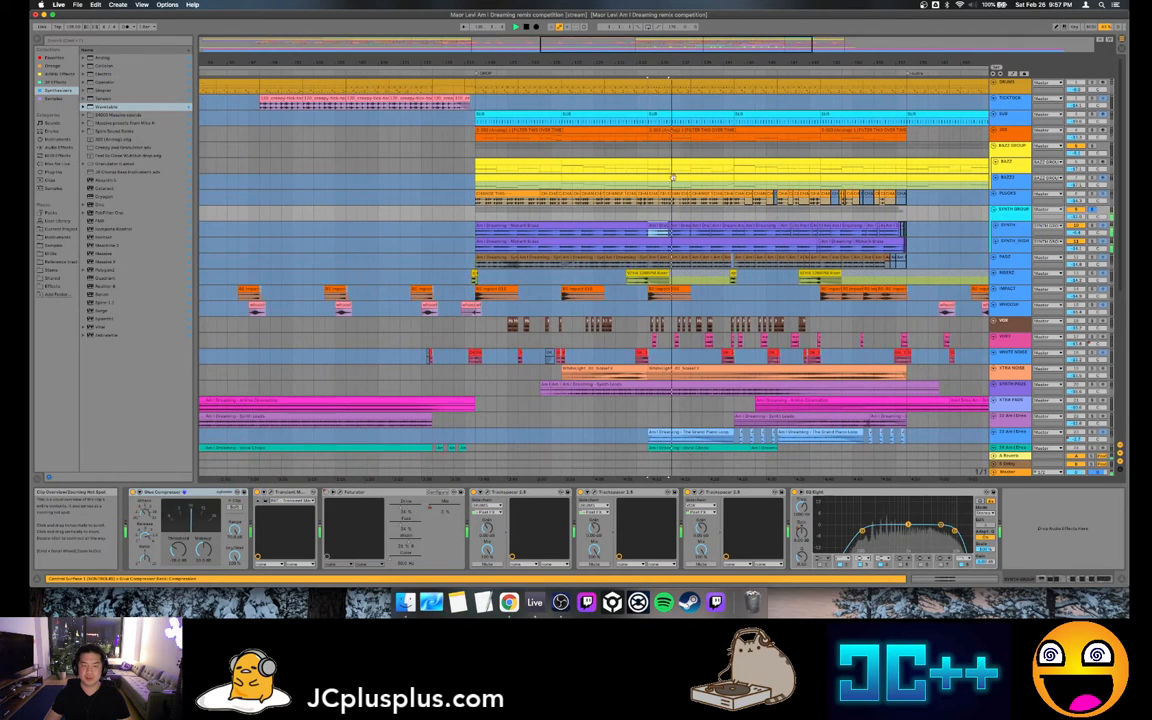
left_click(706, 222)
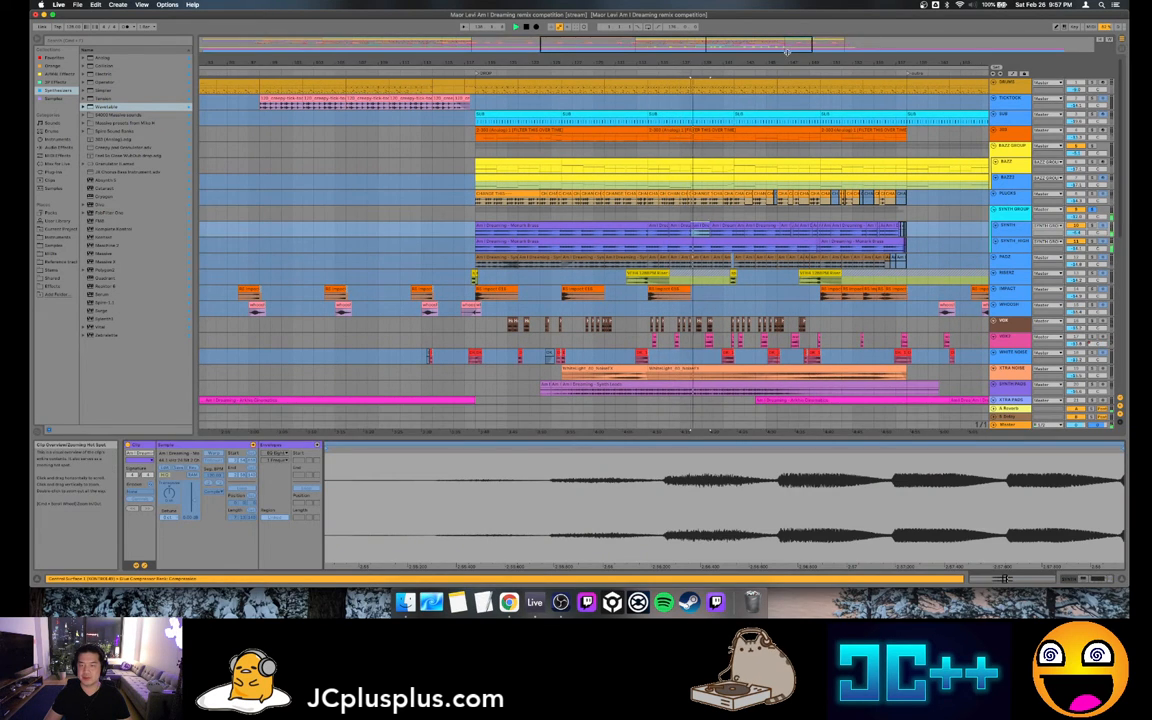
key("space")
Inspect the SYNTH GROUP's device chain and automation while playing the chopped SYNTH clips through the end of the second drop
left_click(1009, 207)
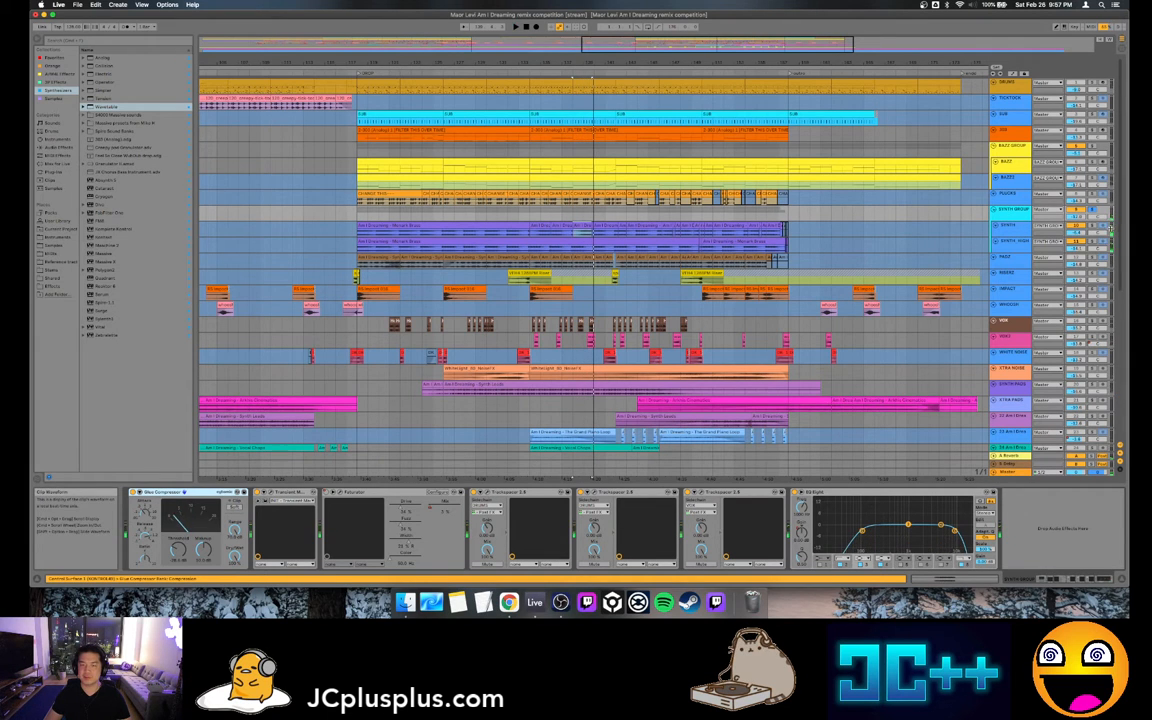
key("space")
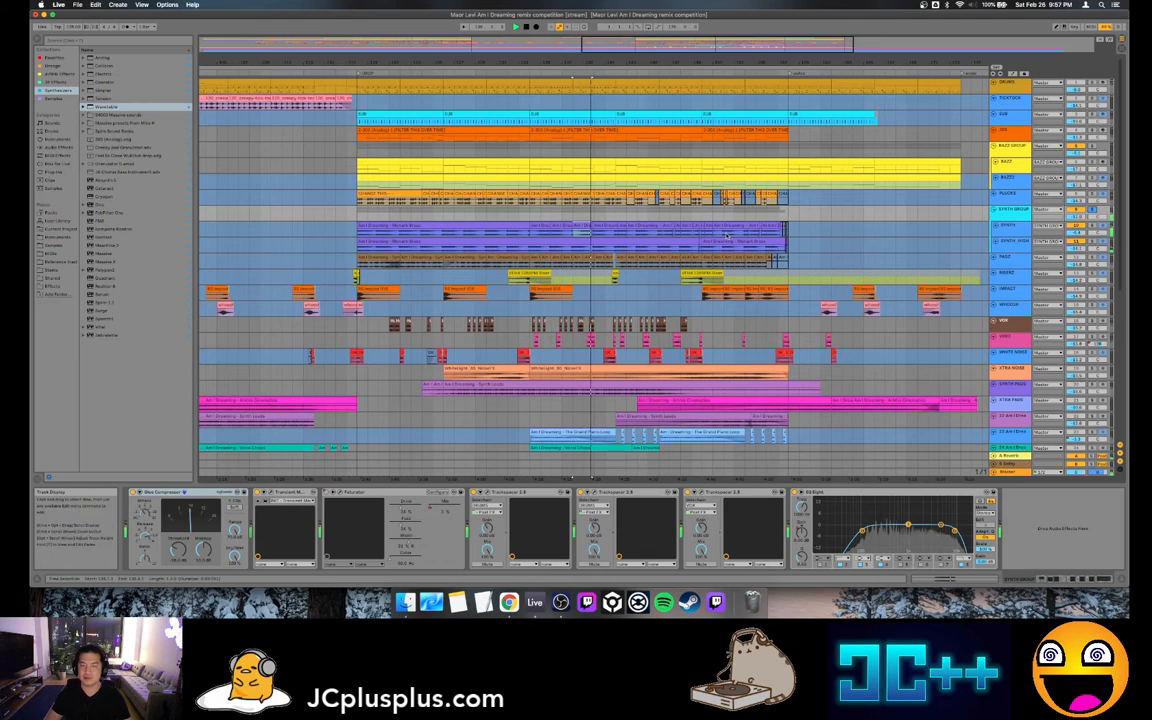
left_click(600, 232)
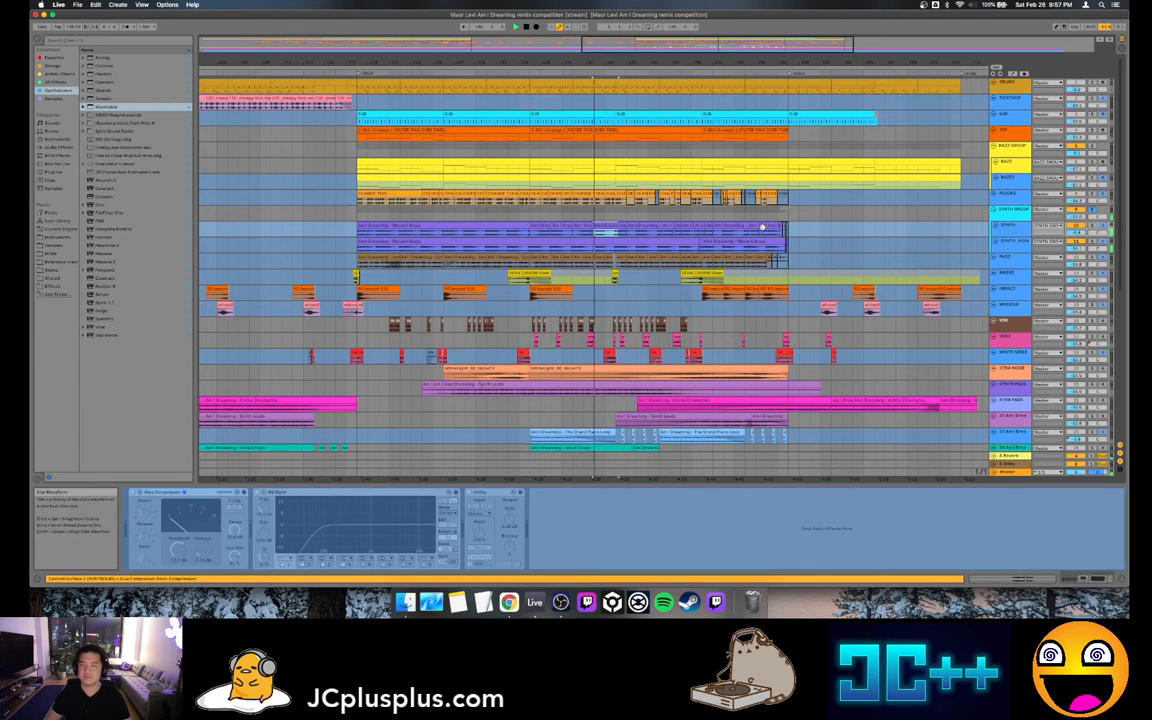
left_click(764, 232)
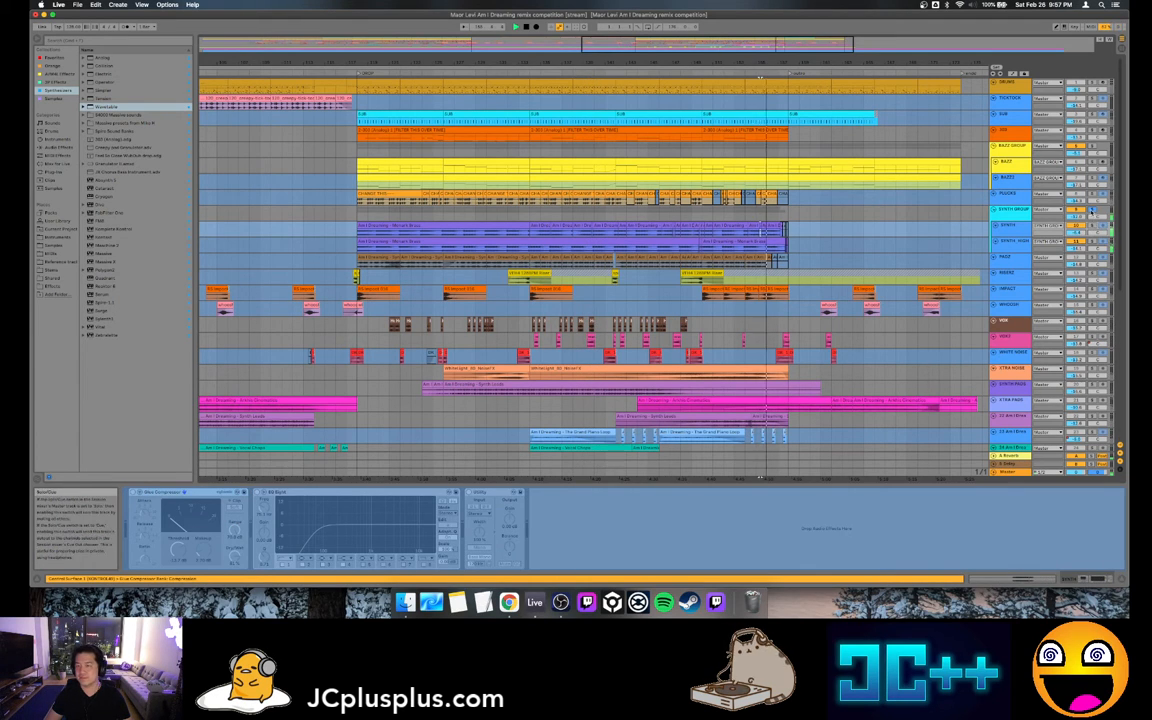
left_click(1018, 213)
key("space")
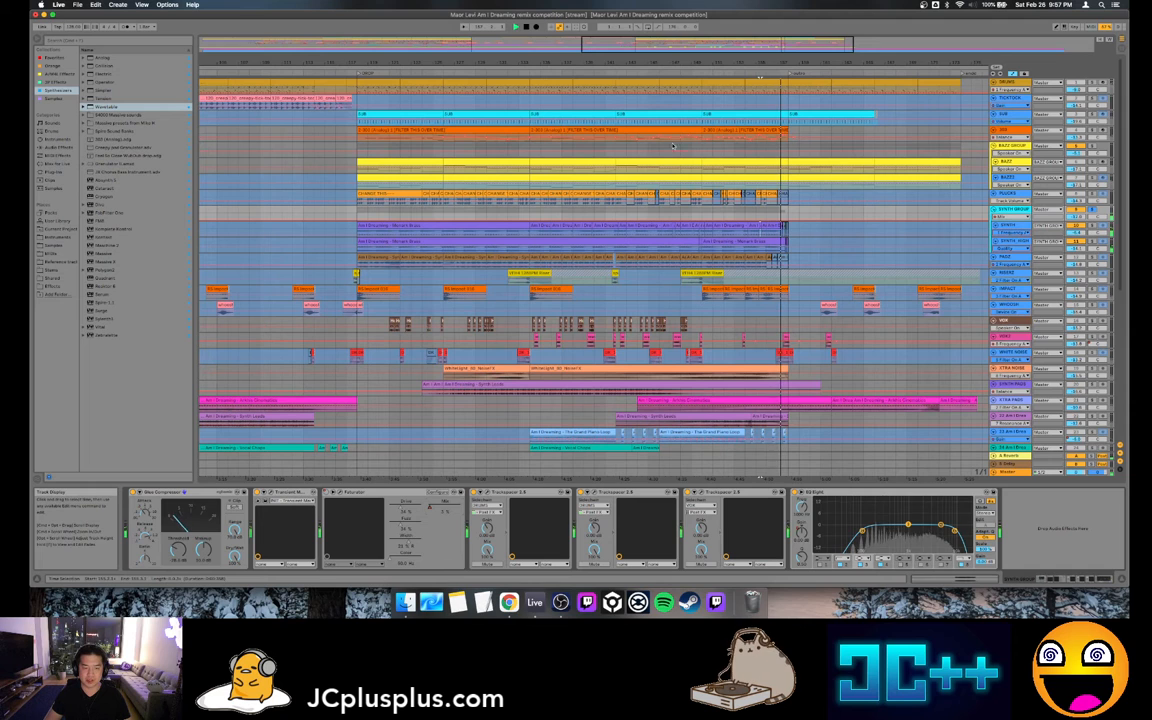
Stop playback, return to the first half of the arrangement and take the SYNTH GROUP out of solo
key("space")
left_click_drag(715, 44, 335, 25)
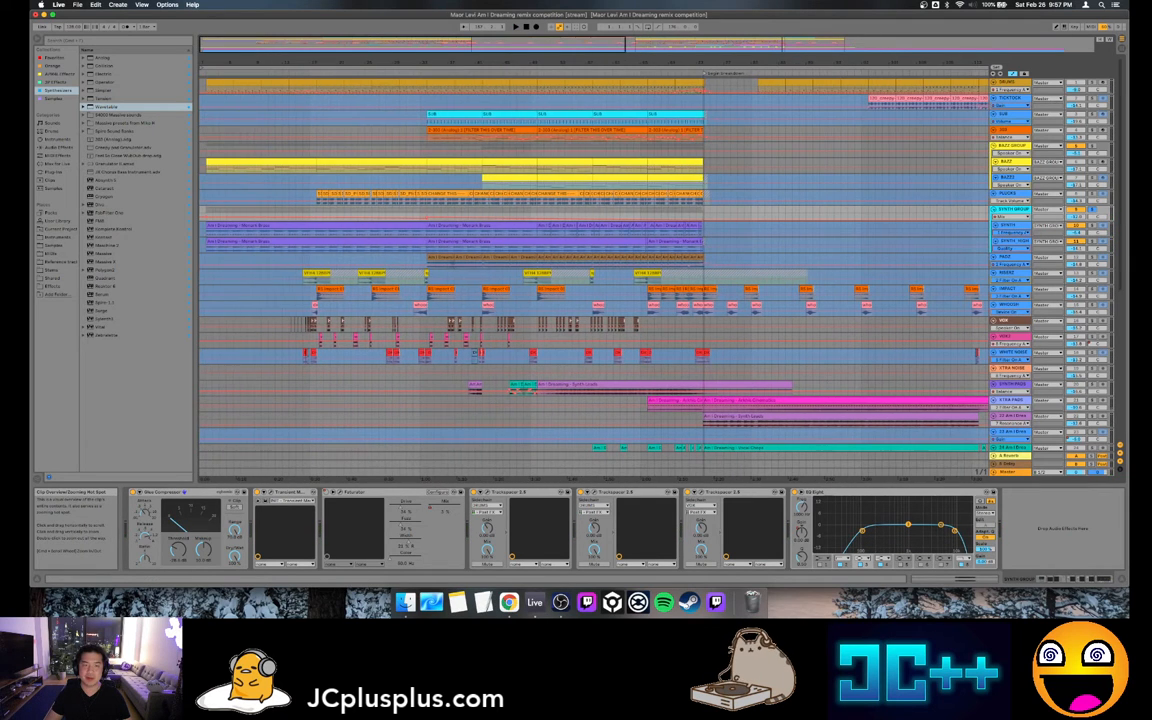
left_click(1092, 209)
key("space")
key("space")
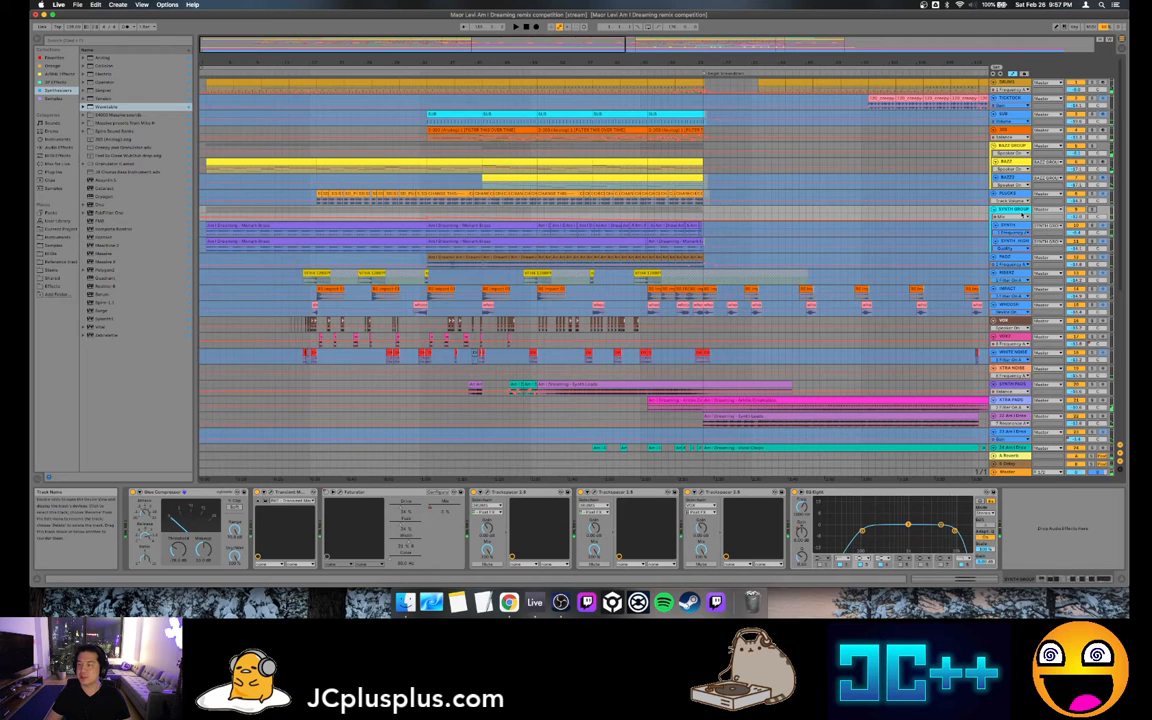
Hide the automation lanes and audition the brown track below SYNTH_HIGH in solo from its first clip
key("a")
left_click(440, 258)
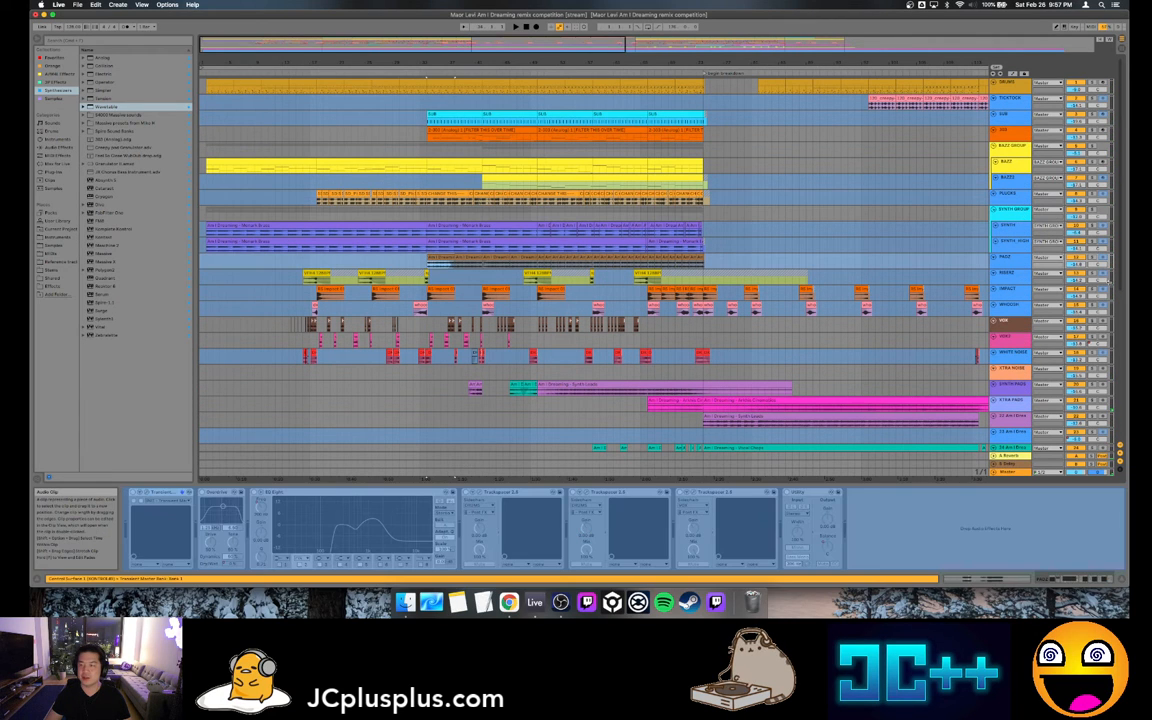
left_click(1092, 257)
key("space")
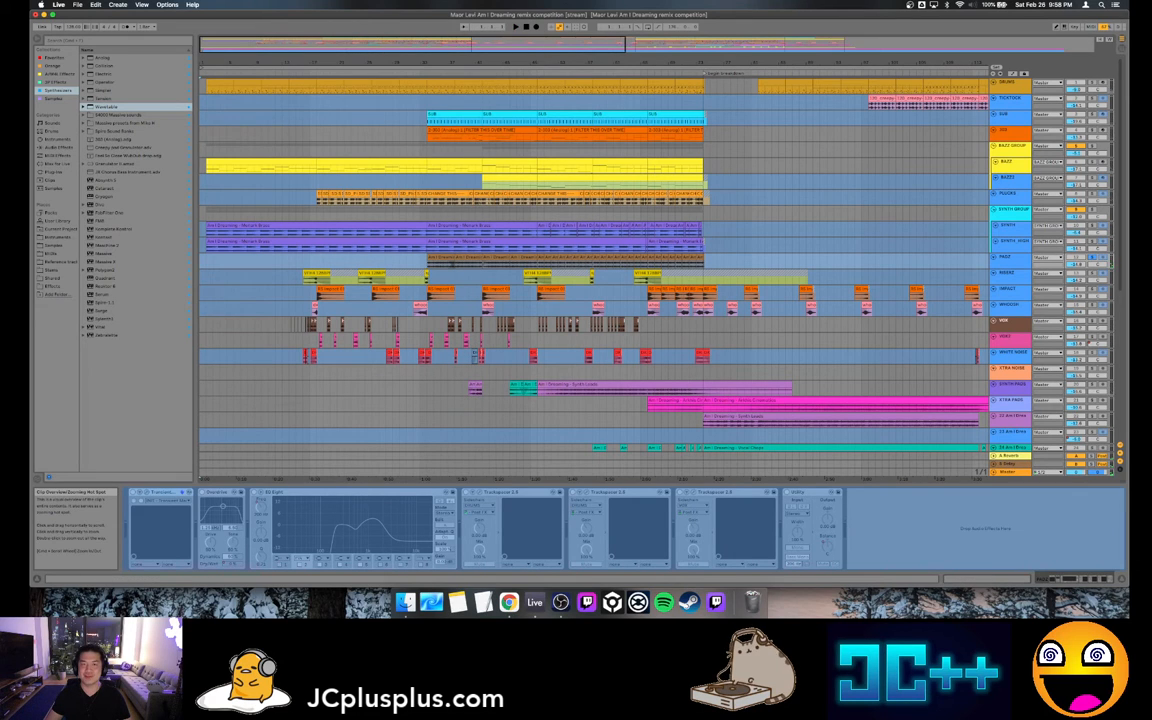
Audition the full-mix reference track in solo from the SUB entry at the first drop
left_click_drag(530, 45, 512, 47)
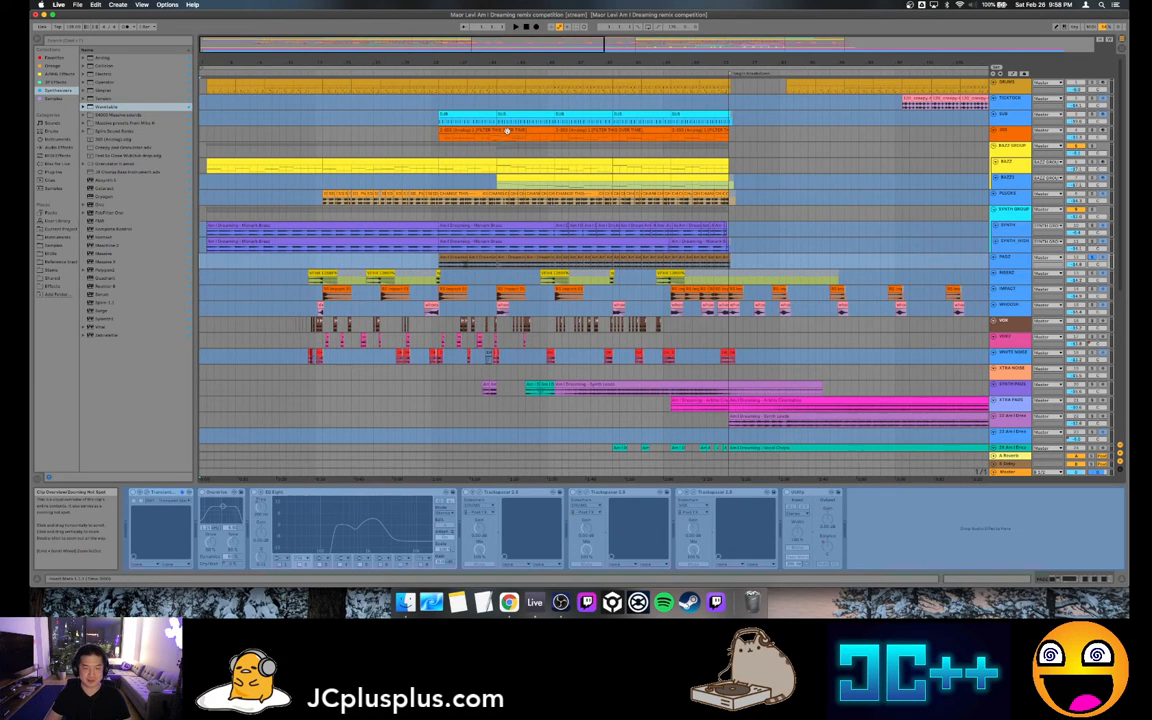
left_click(438, 146)
scroll(1050, 400, "down", 5)
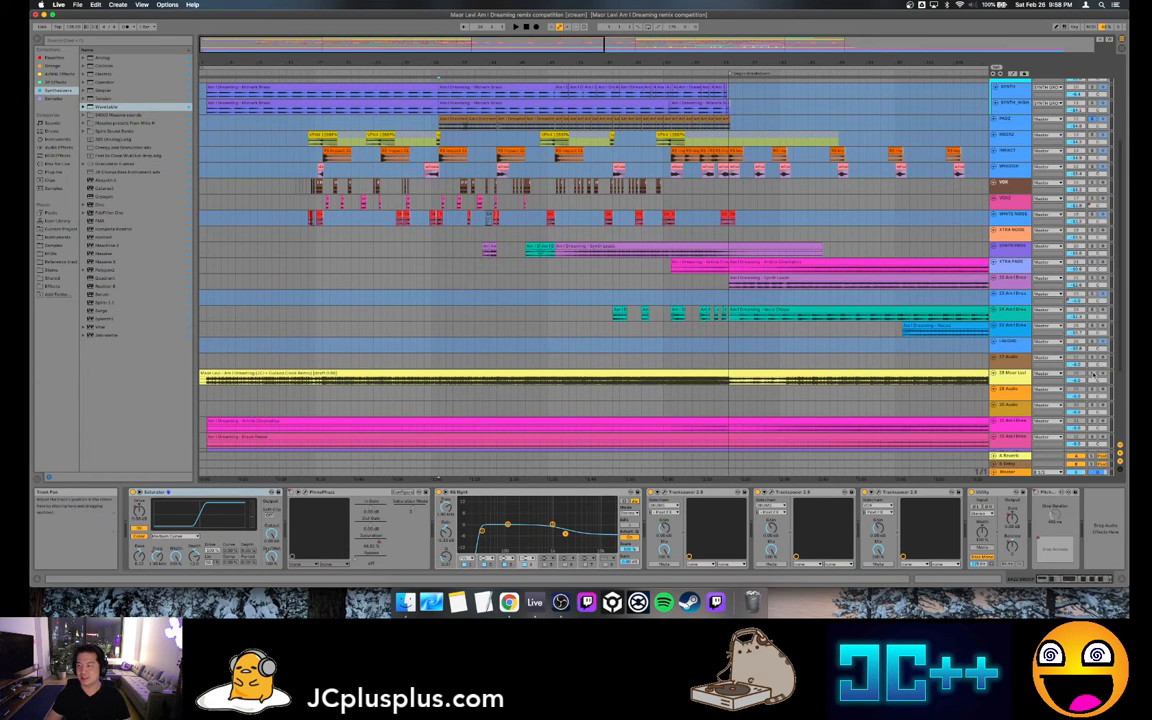
key("space")
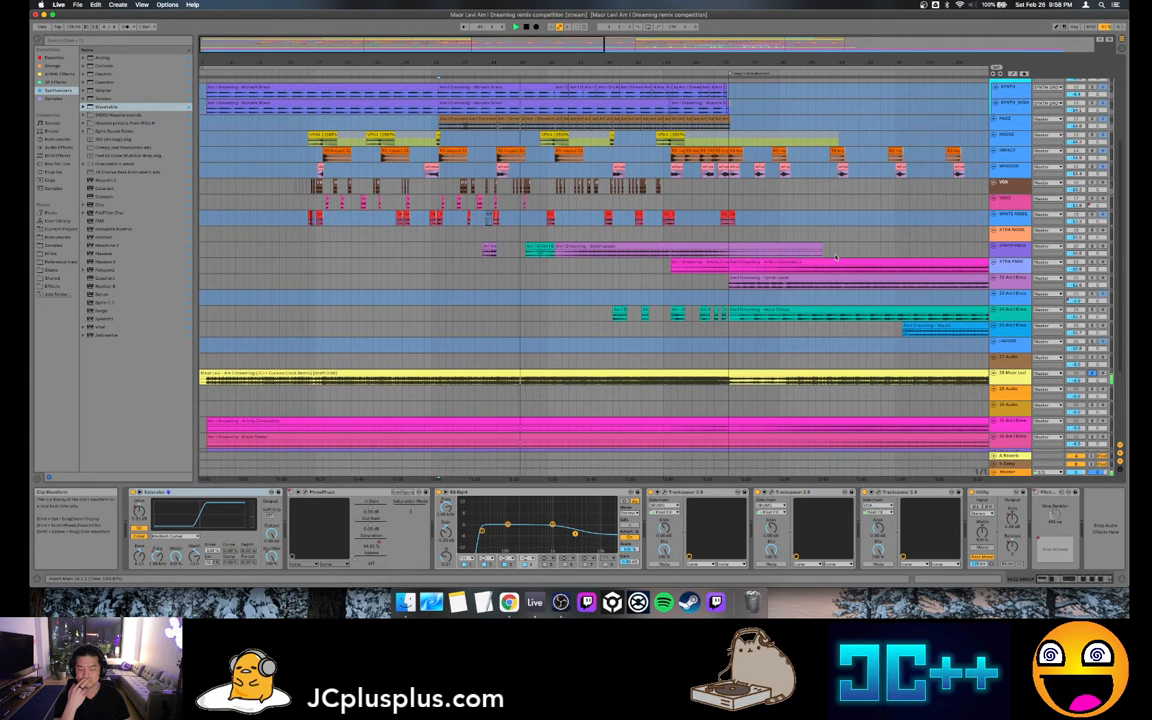
Stop playback and select the first teal clip on the SYNTH PADS track to show the track's devices
left_click_drag(500, 44, 521, 46)
left_click(487, 245)
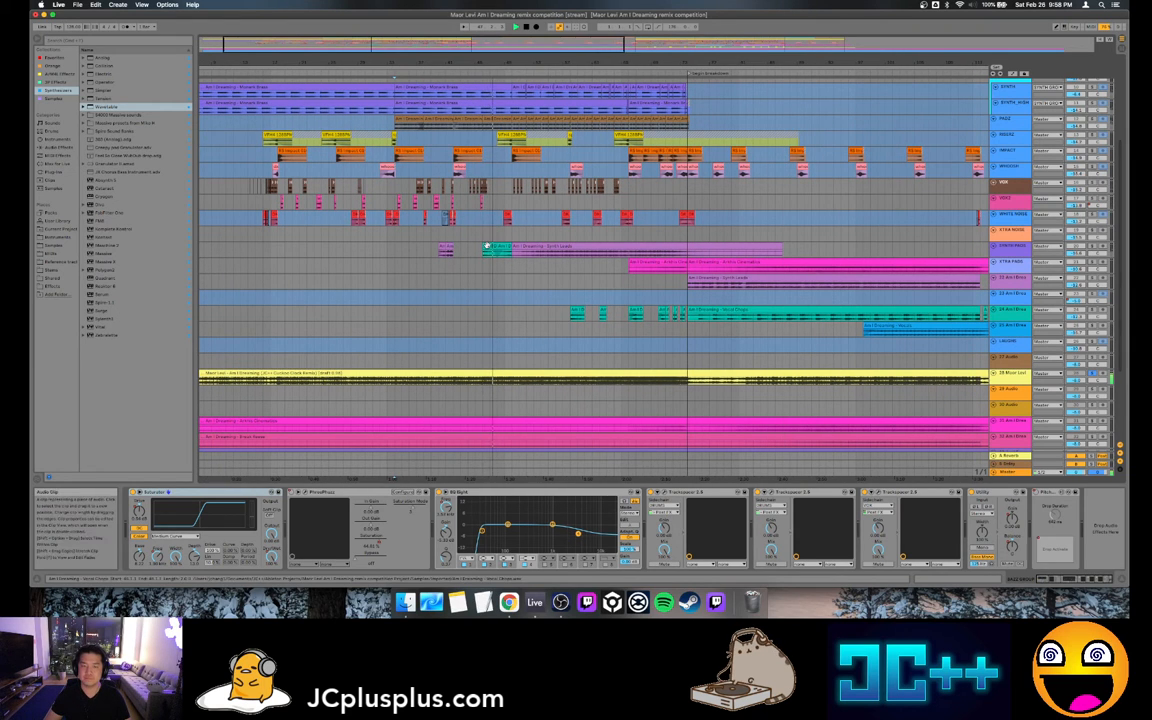
key("space")
left_click(487, 245)
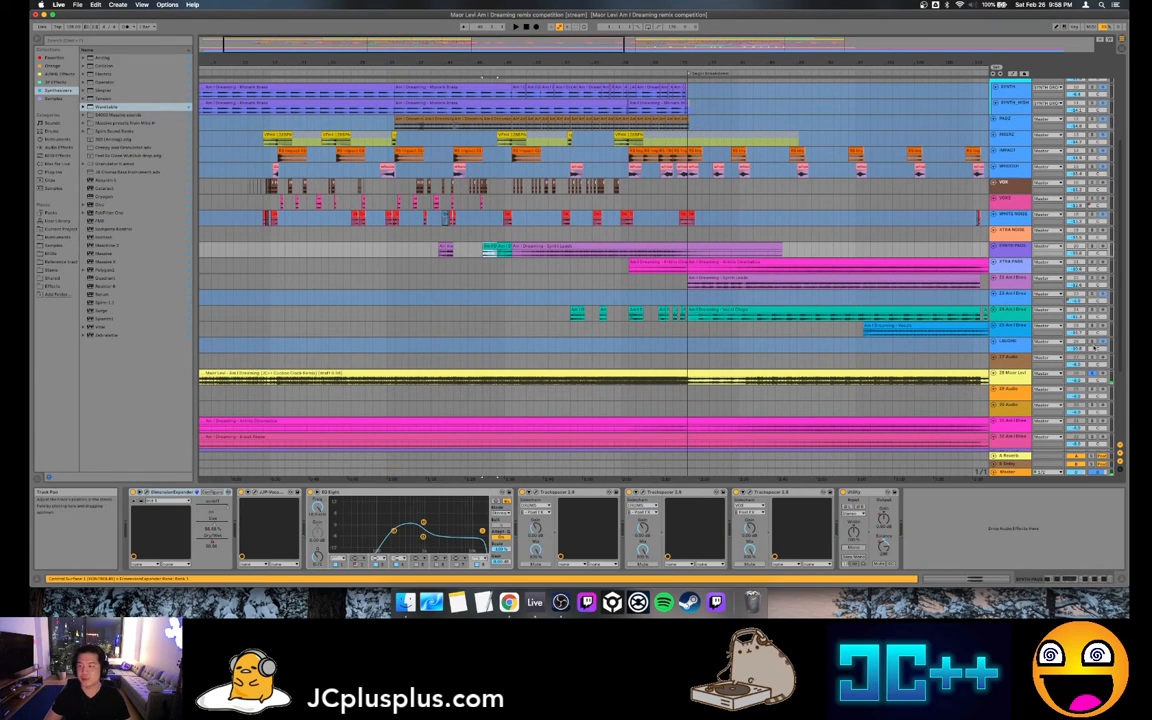